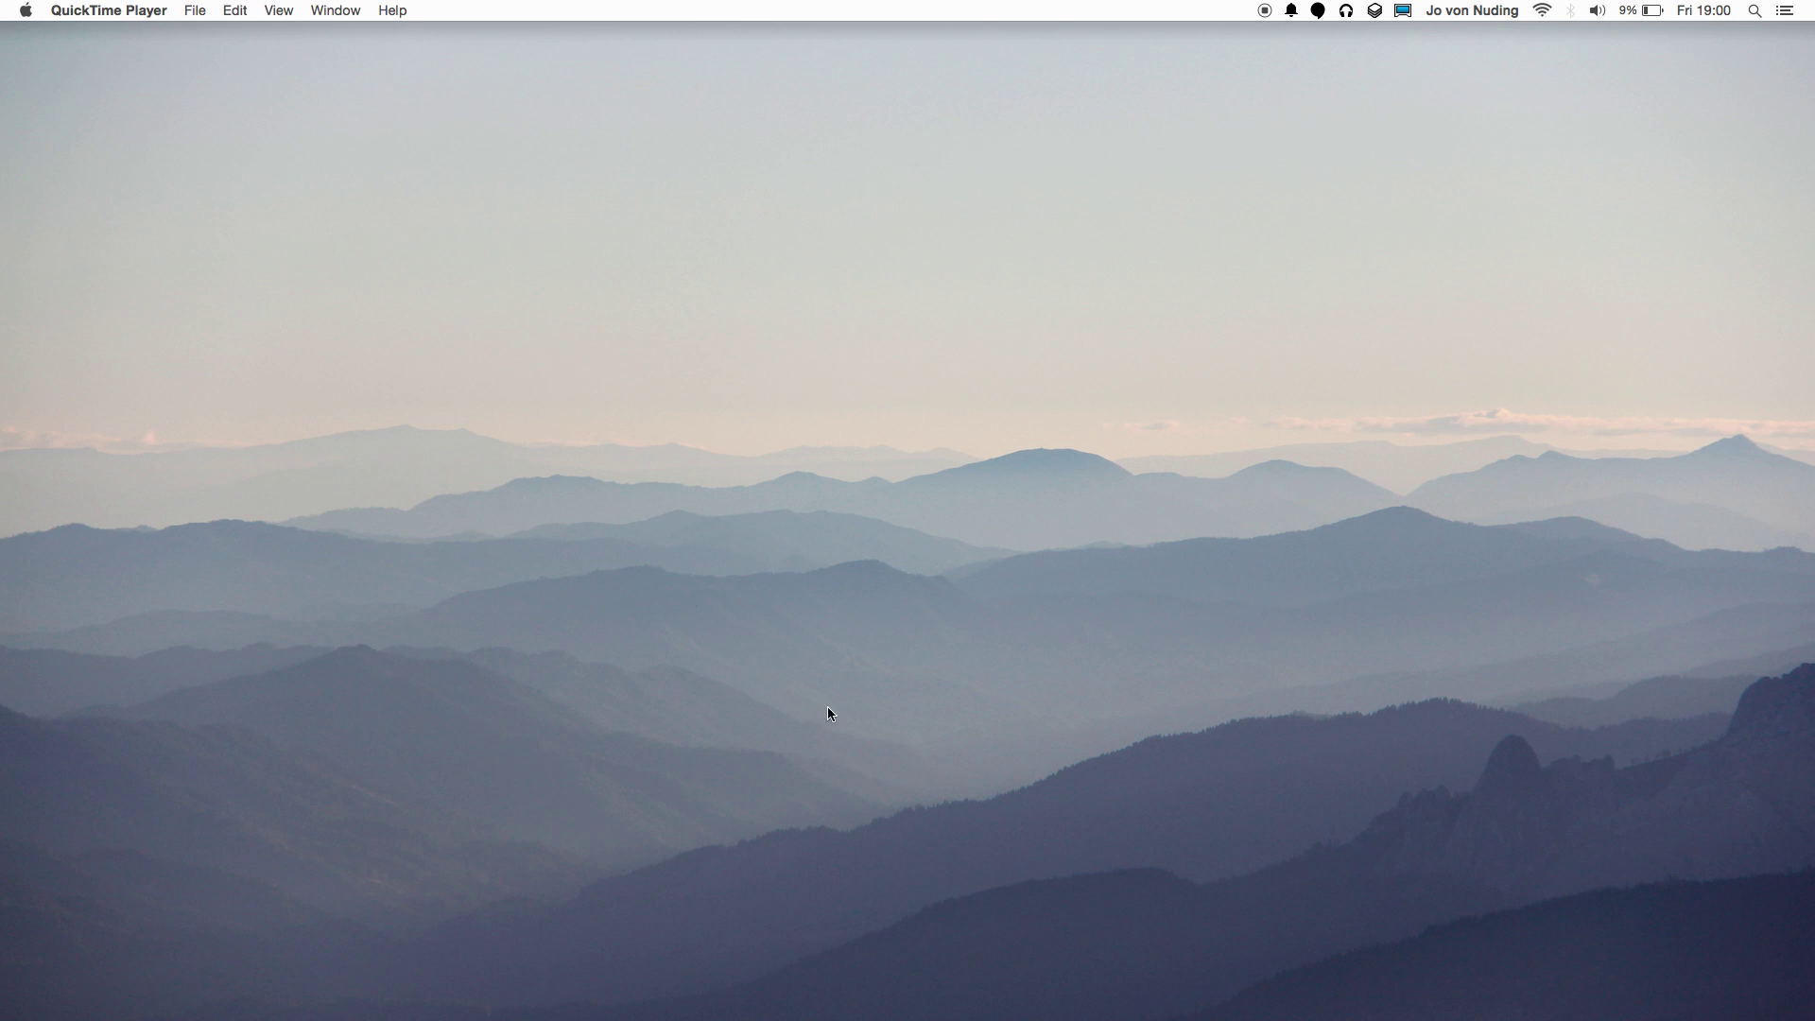
Open the Displays pane in System Preferences from the Apple menu.
{"action": "left_click", "coordinate": [28, 9]}
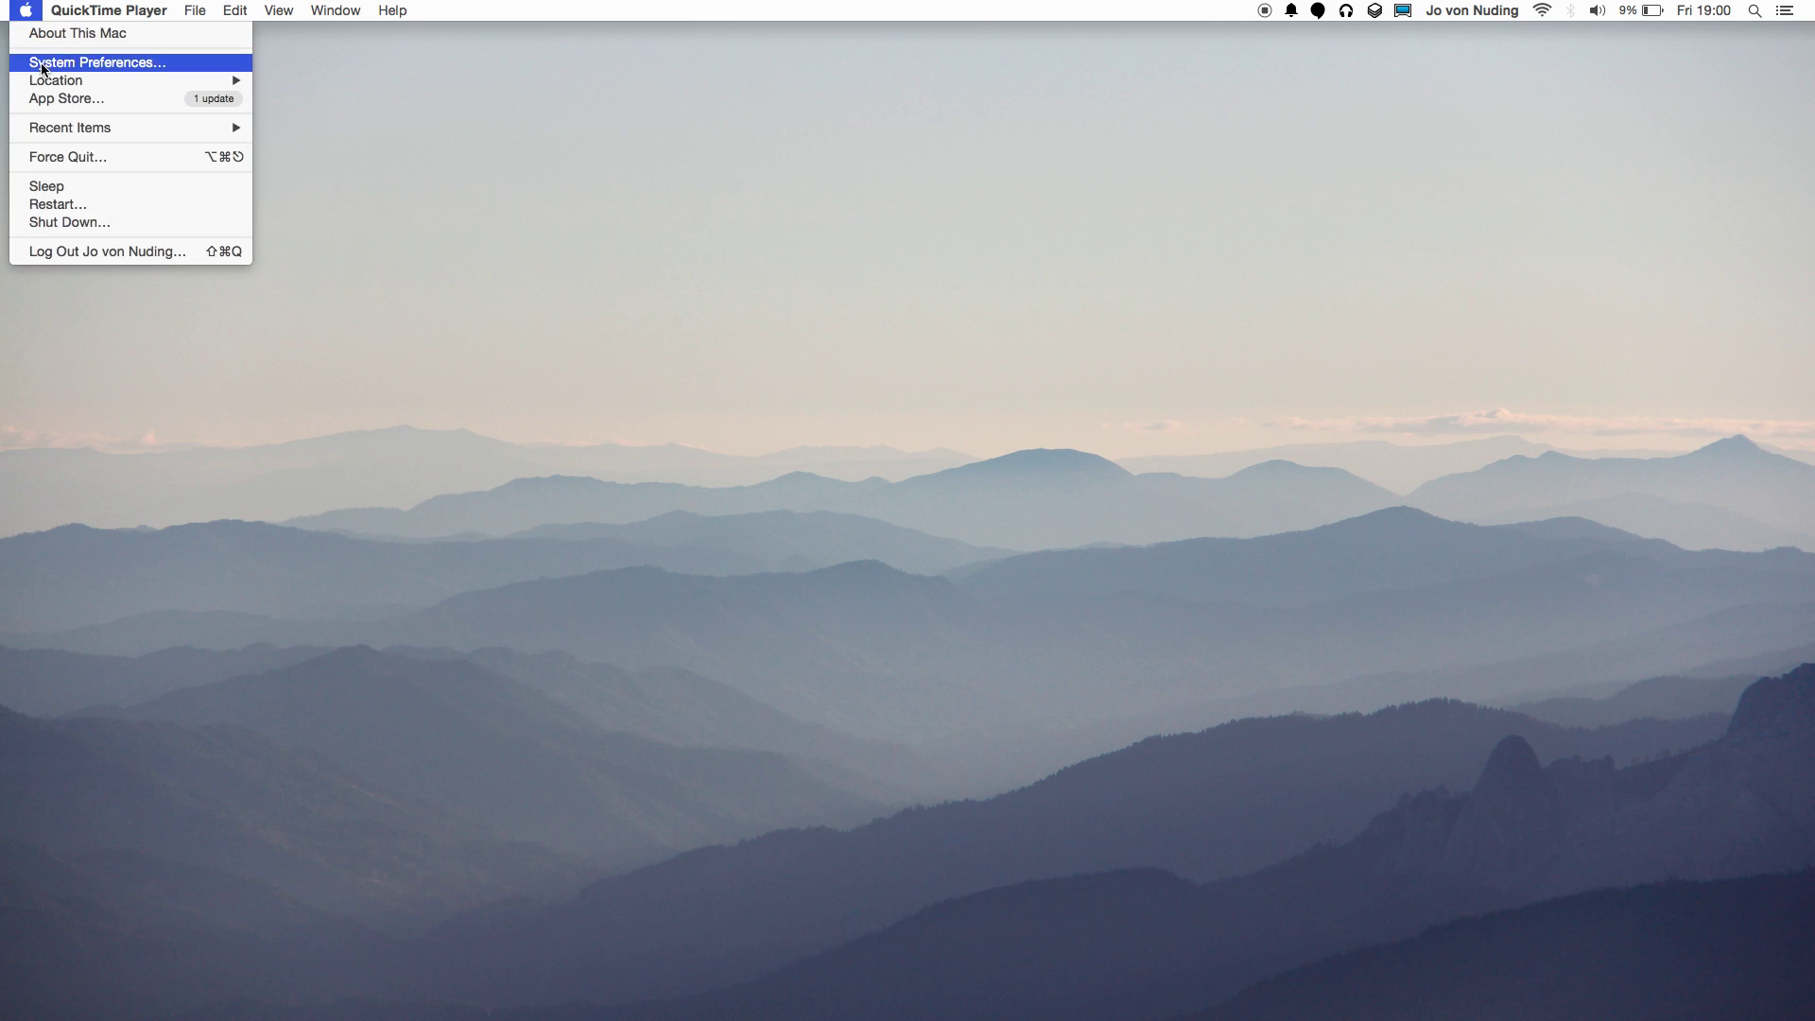
{"action": "left_click", "coordinate": [94, 63]}
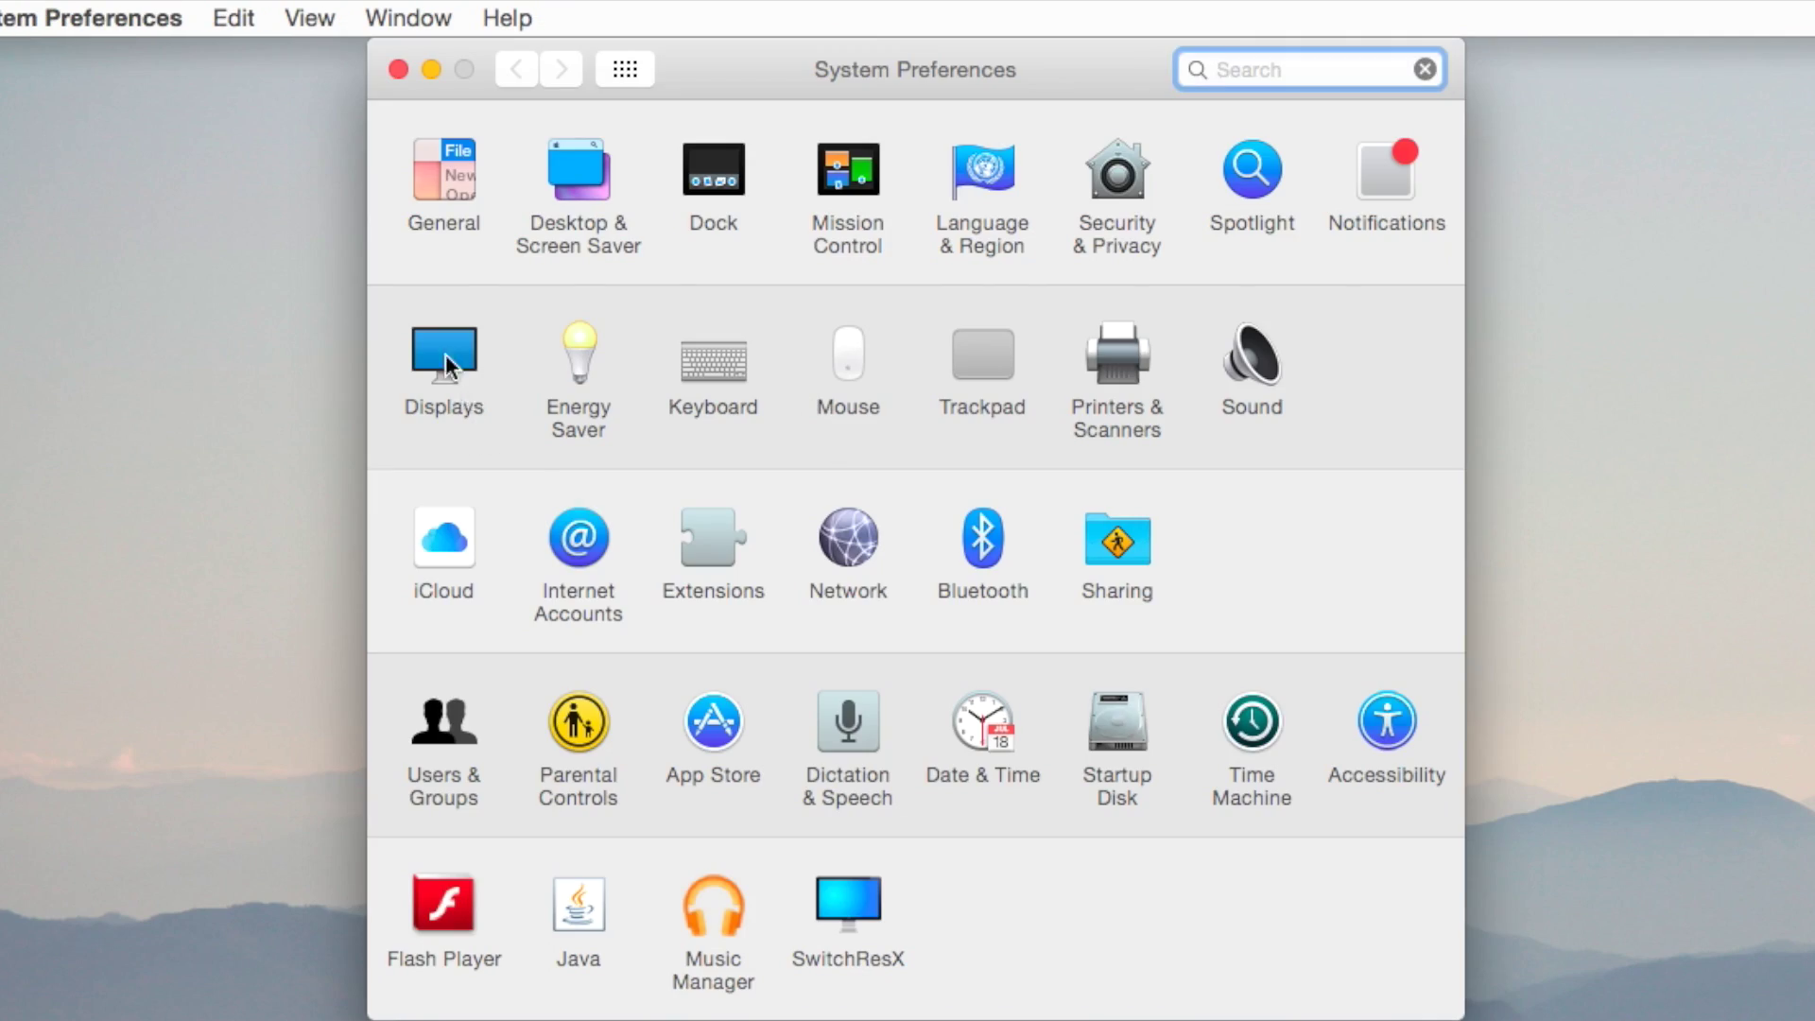
{"action": "left_click", "coordinate": [446, 364]}
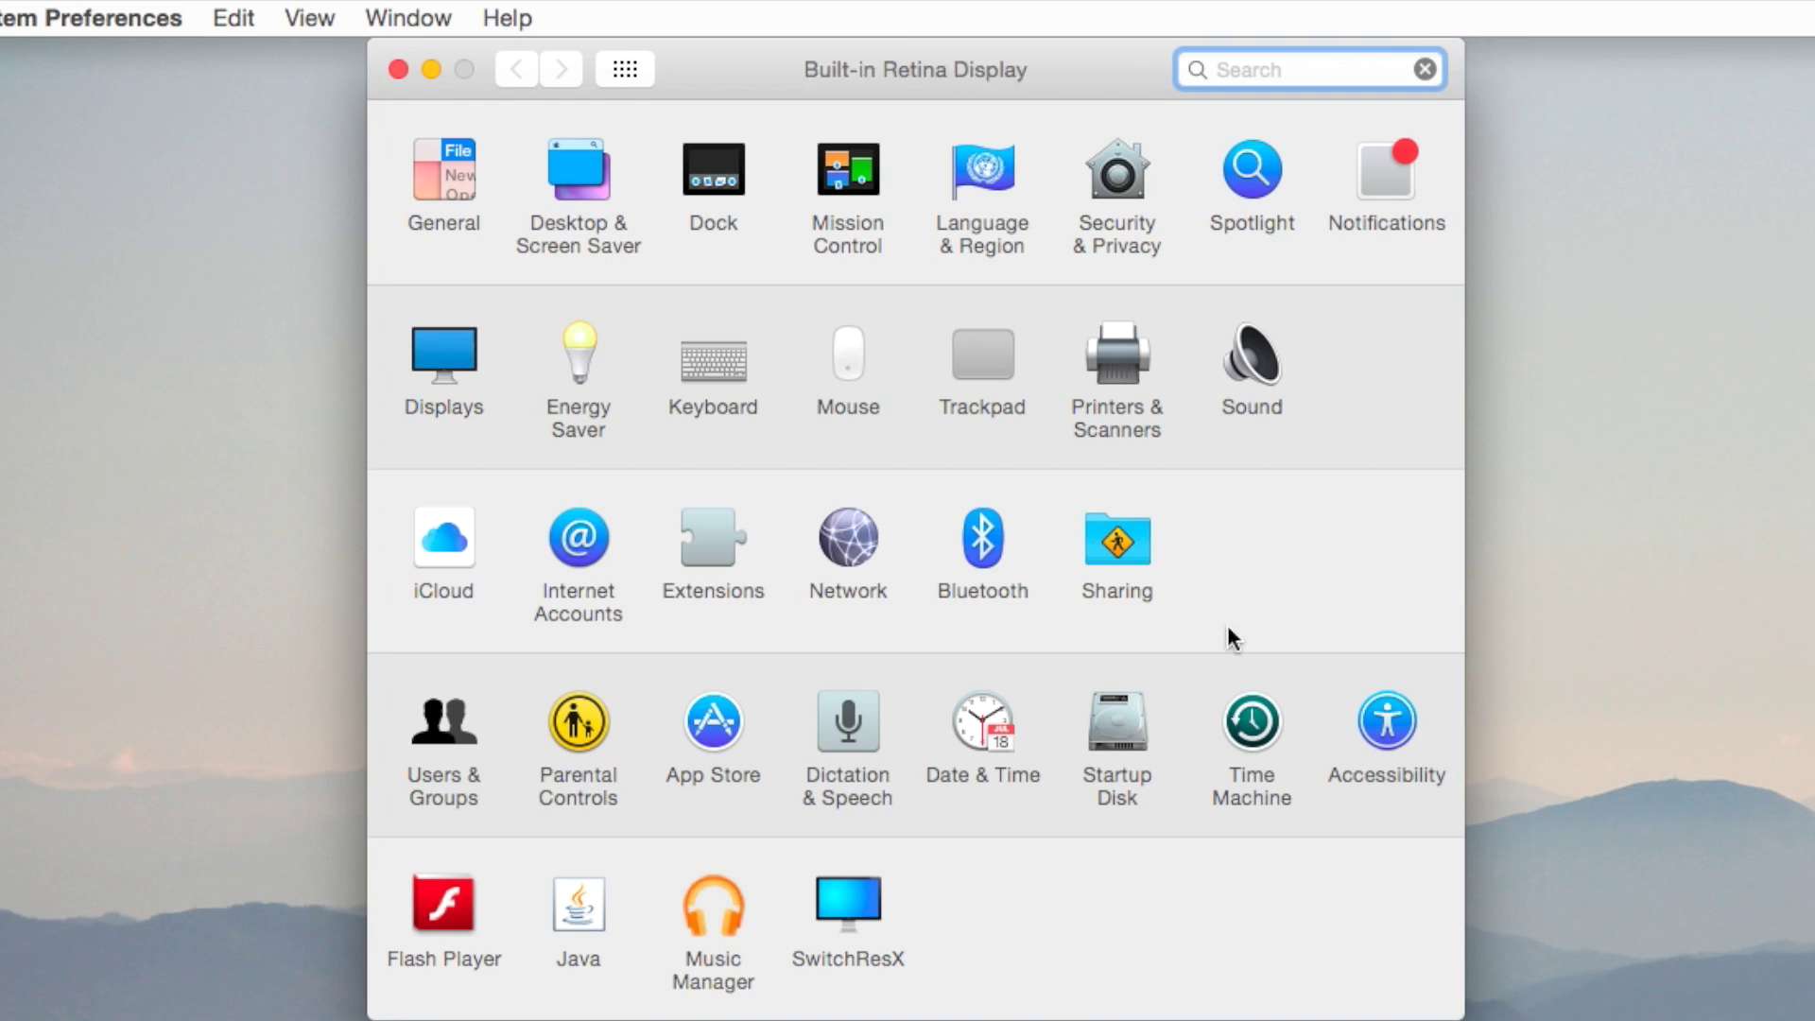
{"action": "left_click", "coordinate": [931, 356]}
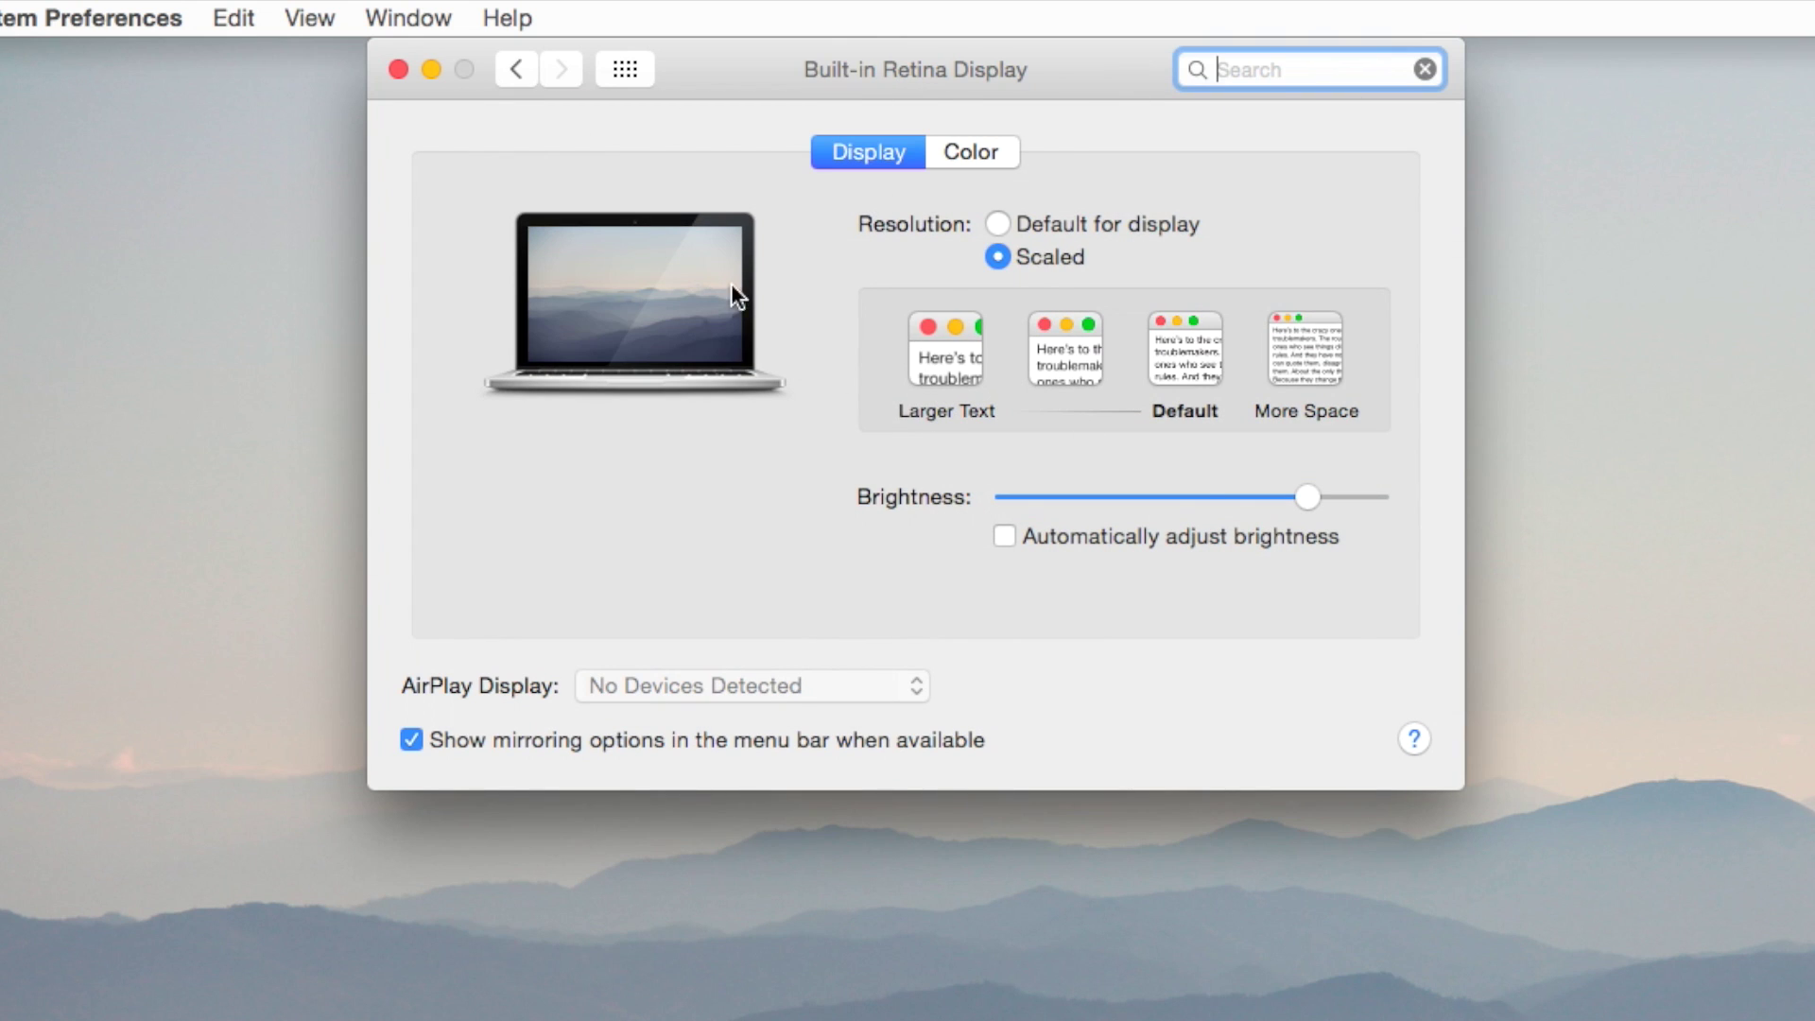
Glance at the Color profiles, then compare the Default (1280 × 800) and More Space scaled resolutions.
{"action": "left_click", "coordinate": [983, 149]}
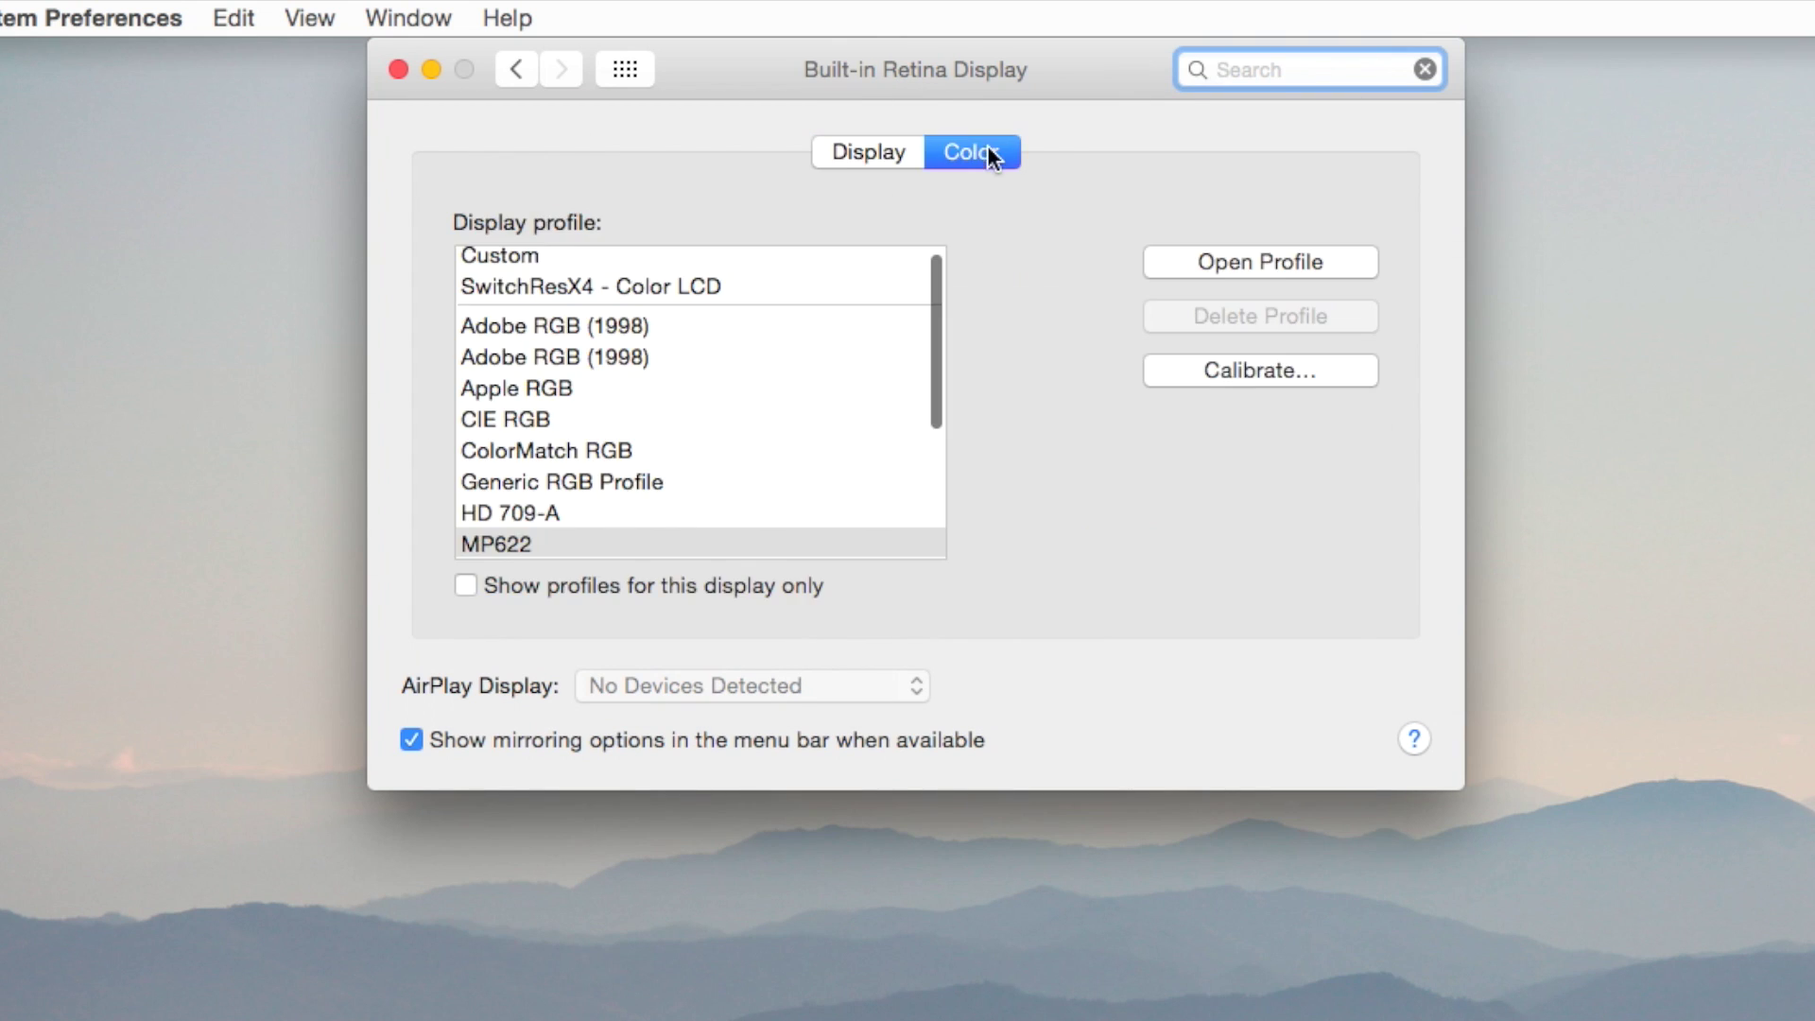
{"action": "scroll", "coordinate": [616, 427], "scroll_direction": "down", "scroll_amount": 5}
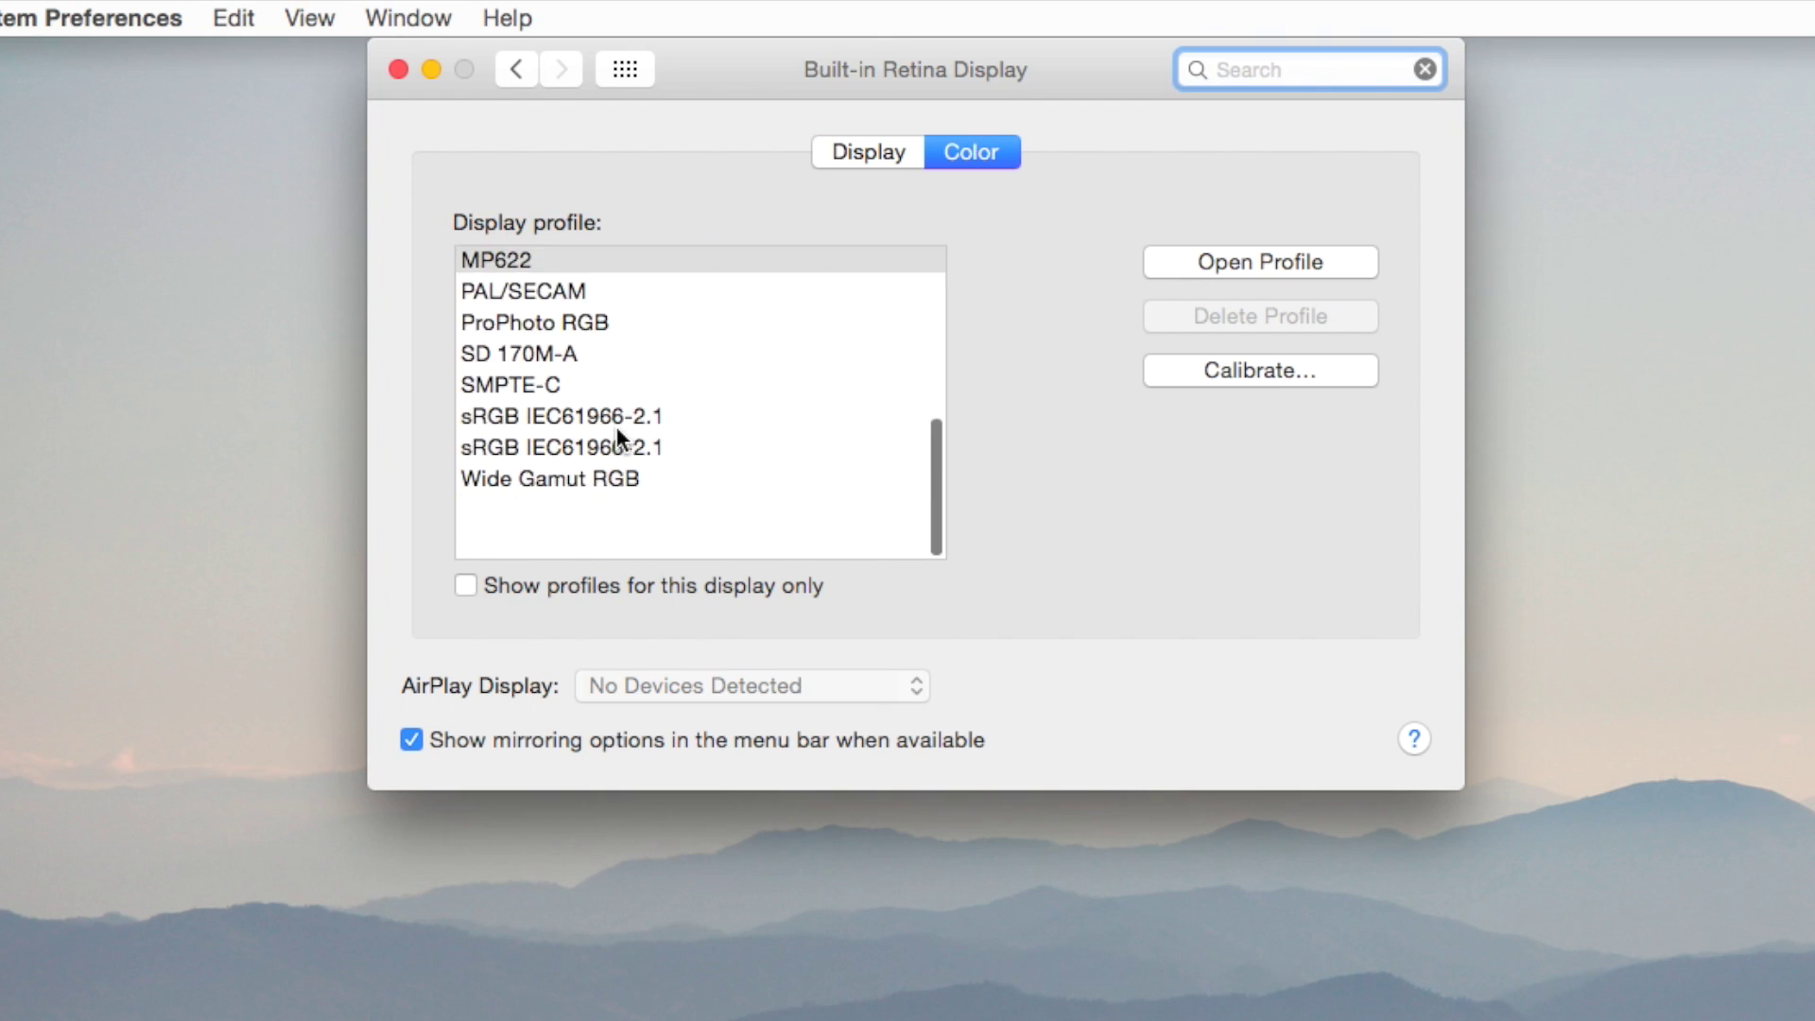
{"action": "scroll", "coordinate": [617, 430], "scroll_direction": "up", "scroll_amount": 6}
{"action": "left_click", "coordinate": [882, 152]}
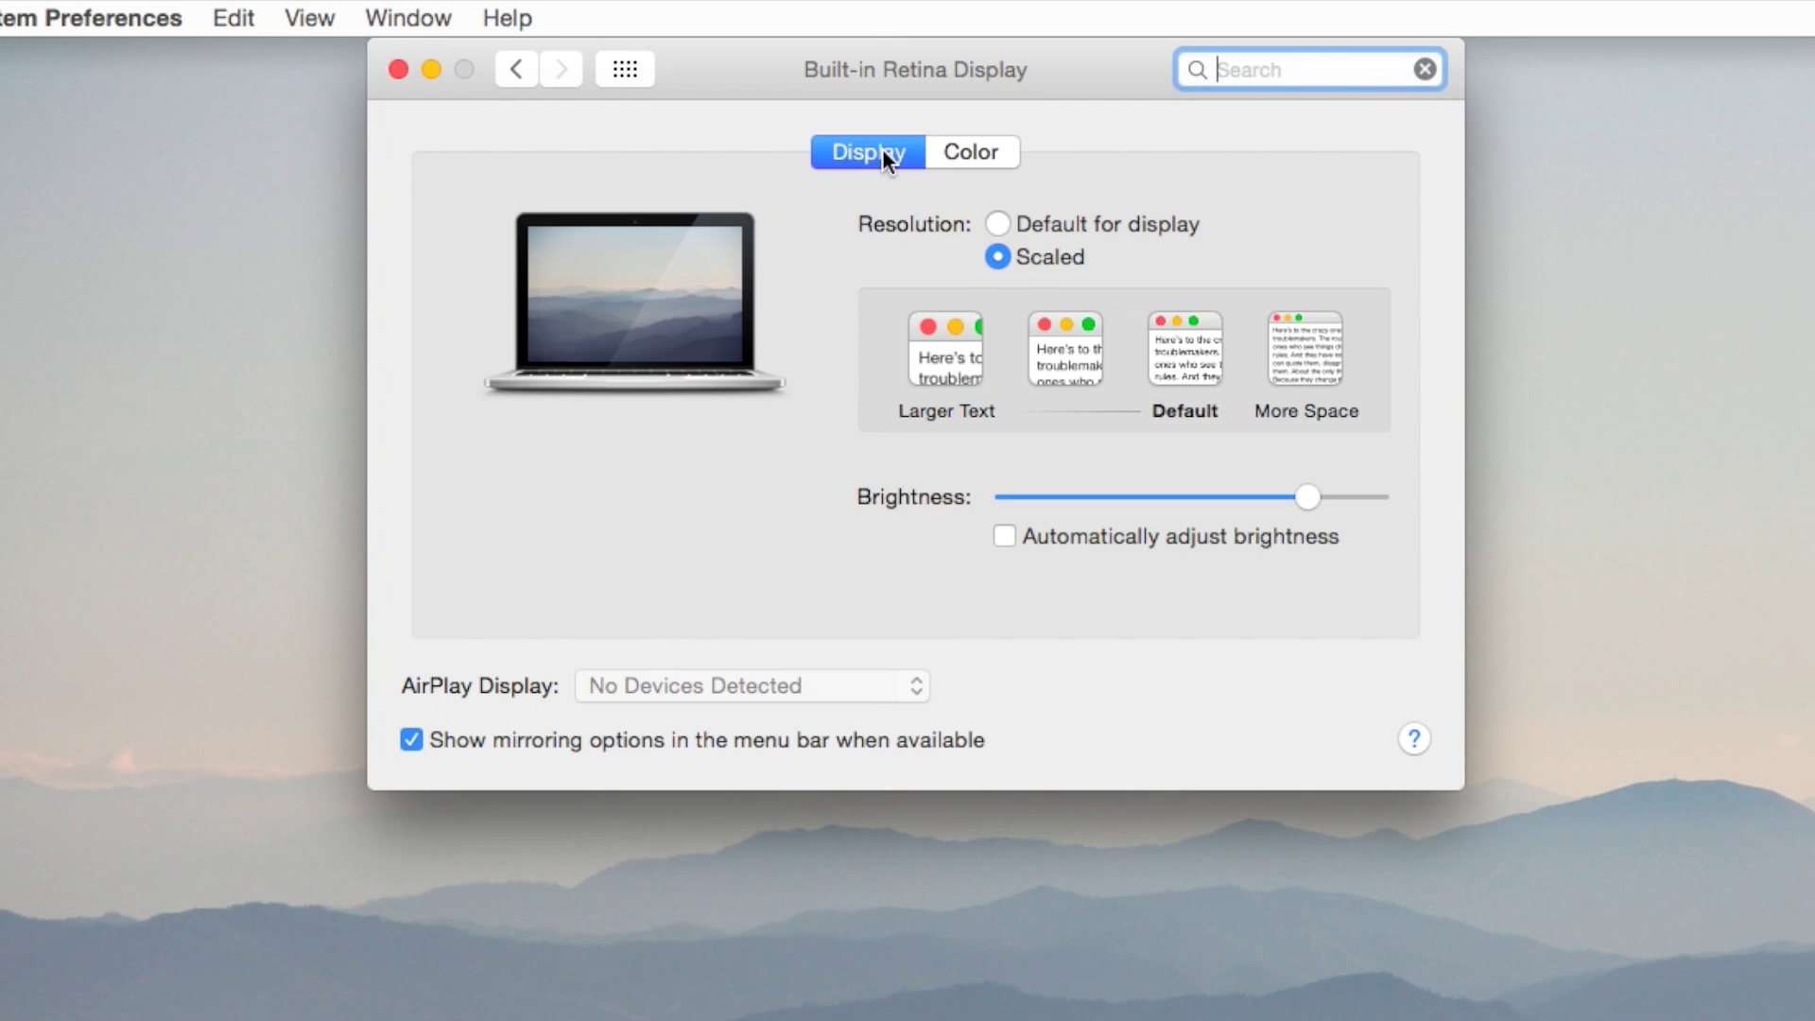
{"action": "left_click", "coordinate": [1163, 359]}
{"action": "left_click", "coordinate": [1284, 349]}
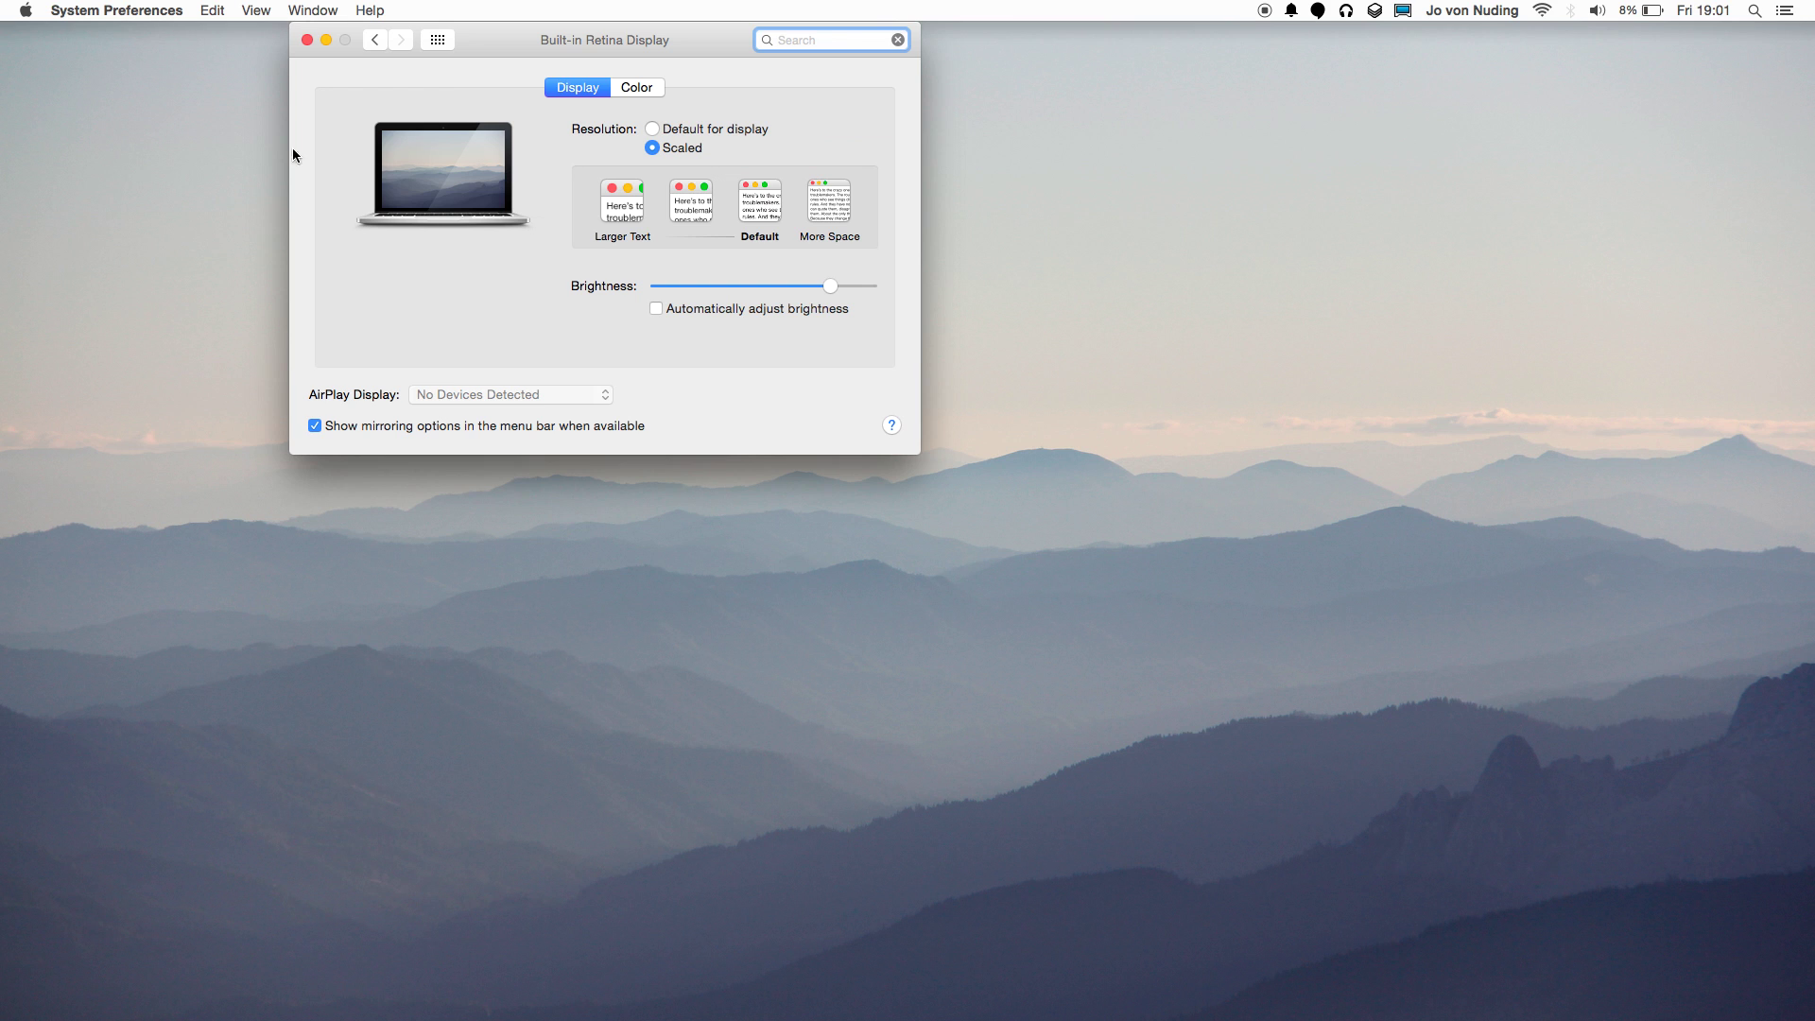
Show SetResX's 1920 x 1080 submenu listing resolutions from 2560 x 1600 down to 640 x 480.
{"action": "mouse_move", "coordinate": [437, 1013]}
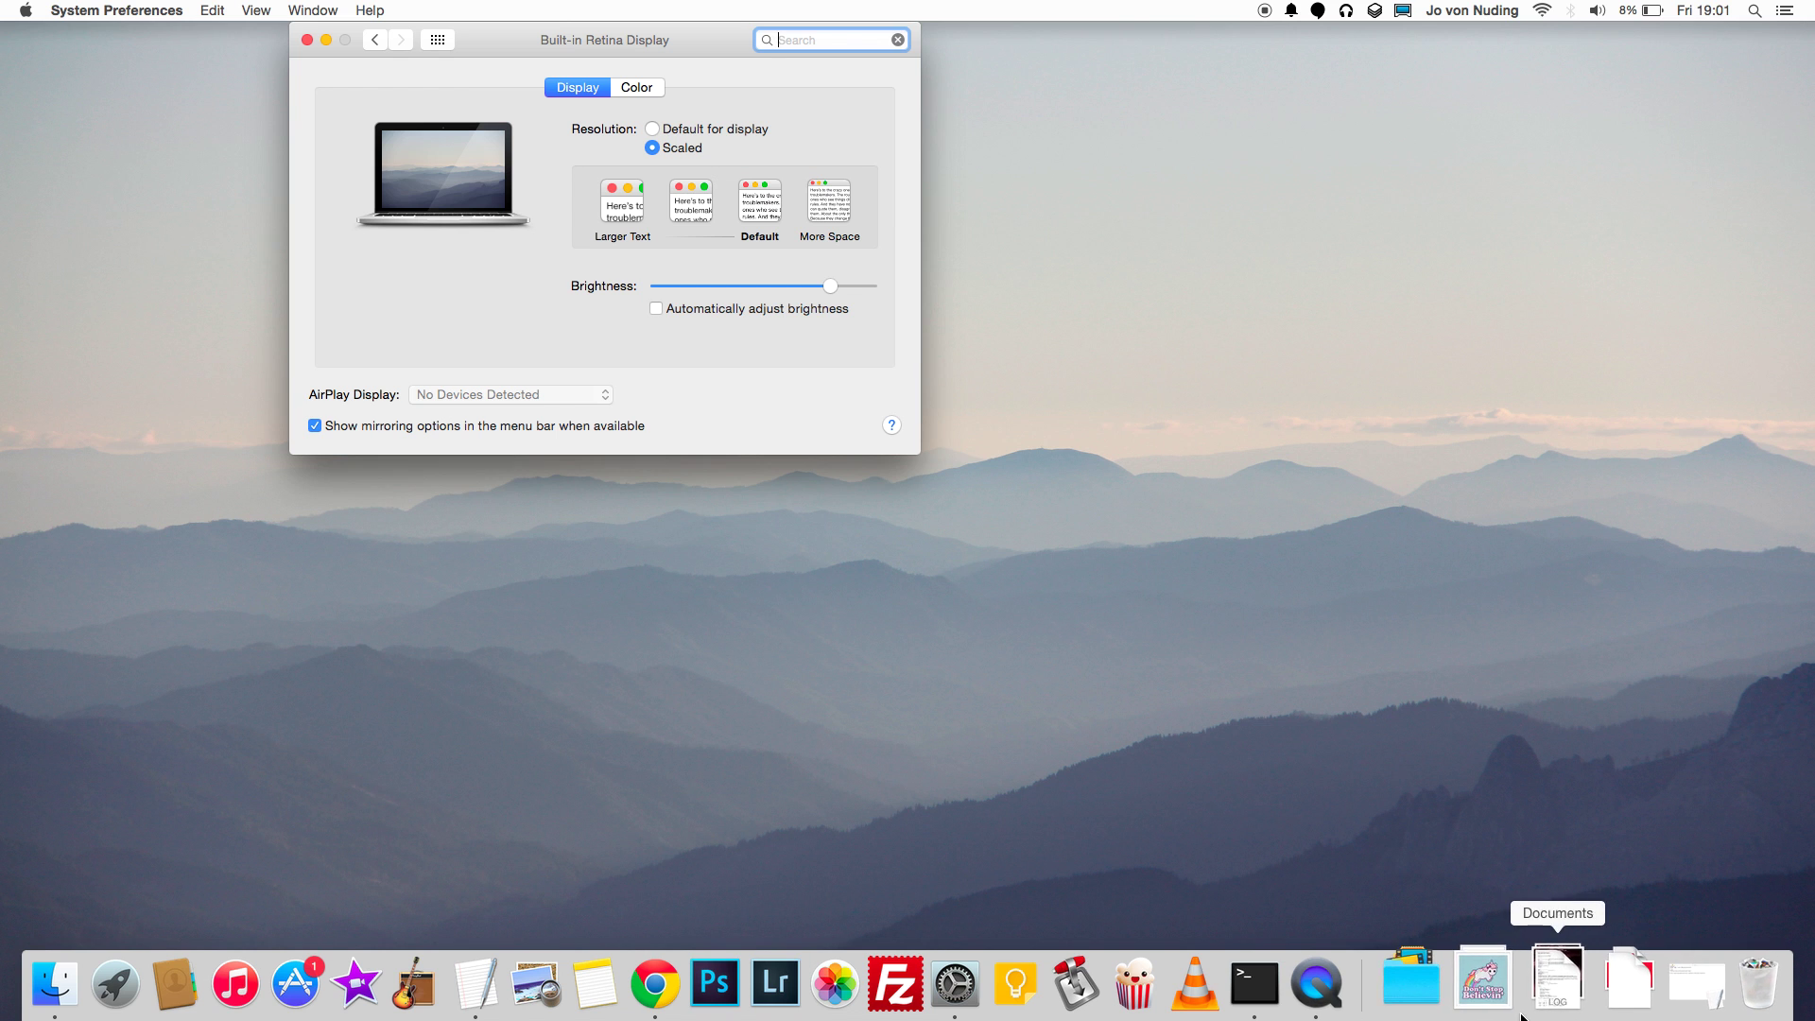
{"action": "left_click", "coordinate": [1403, 11]}
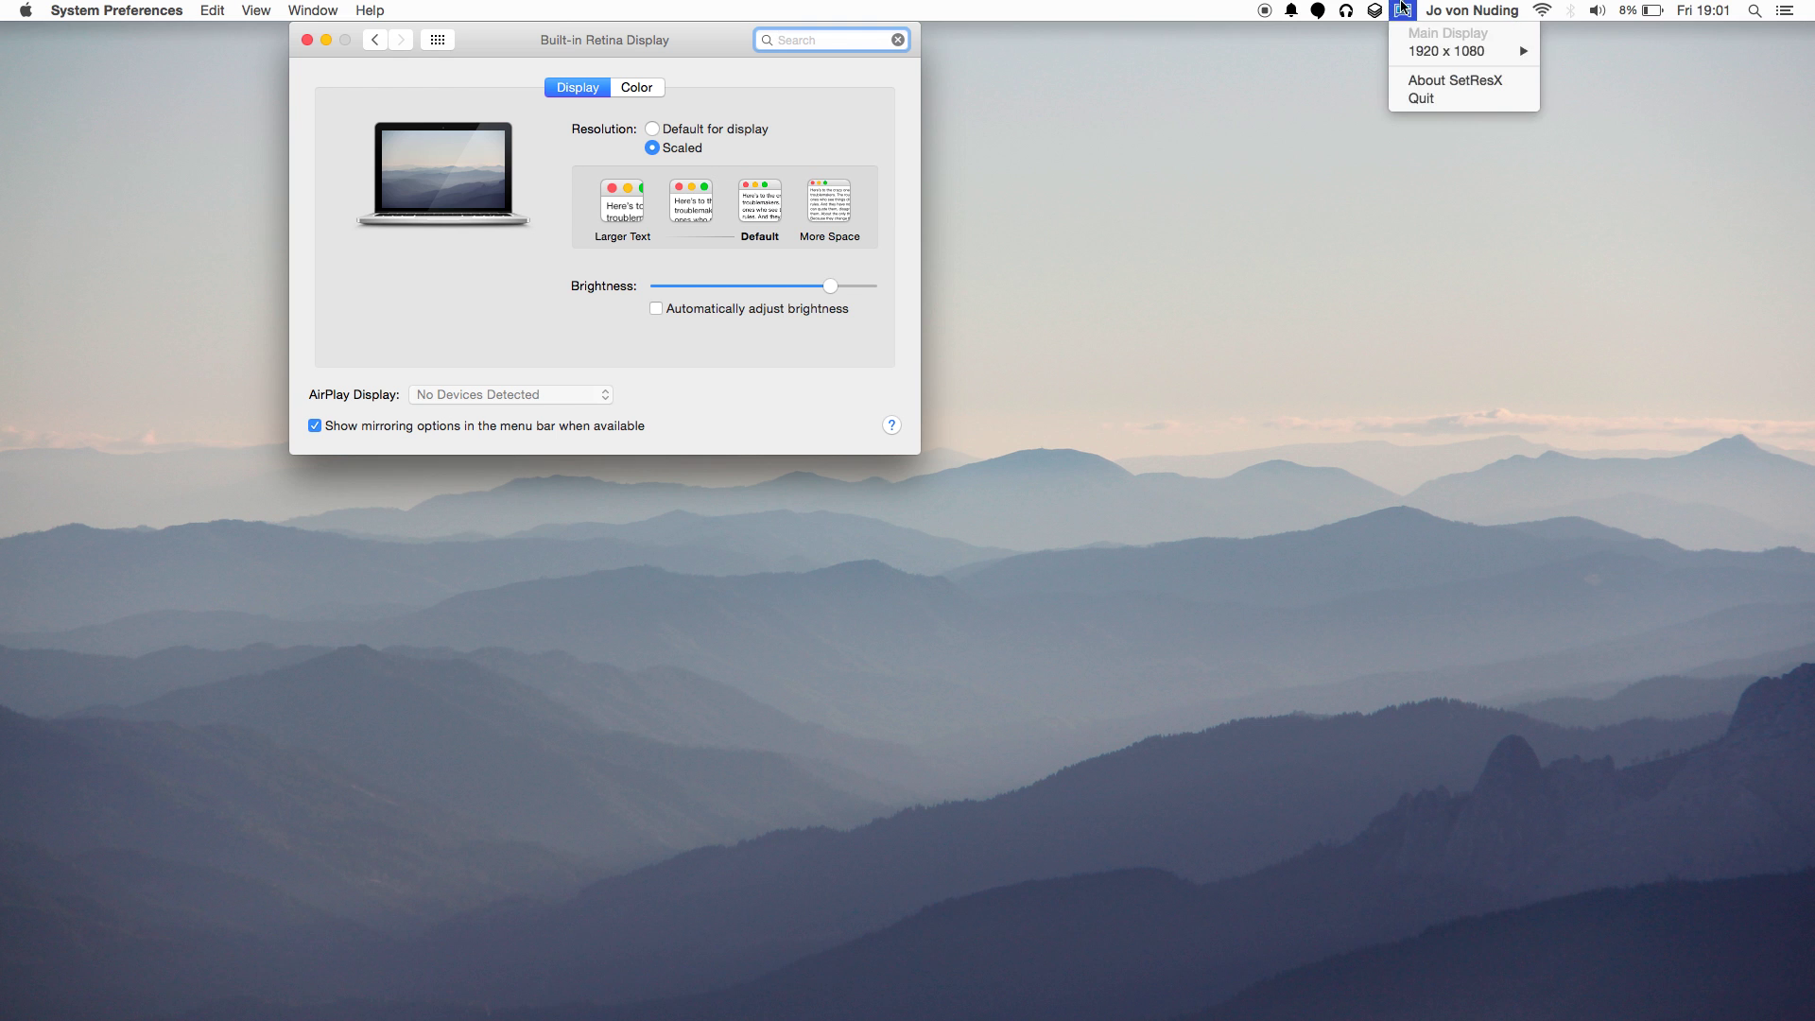
{"action": "mouse_move", "coordinate": [1461, 52]}
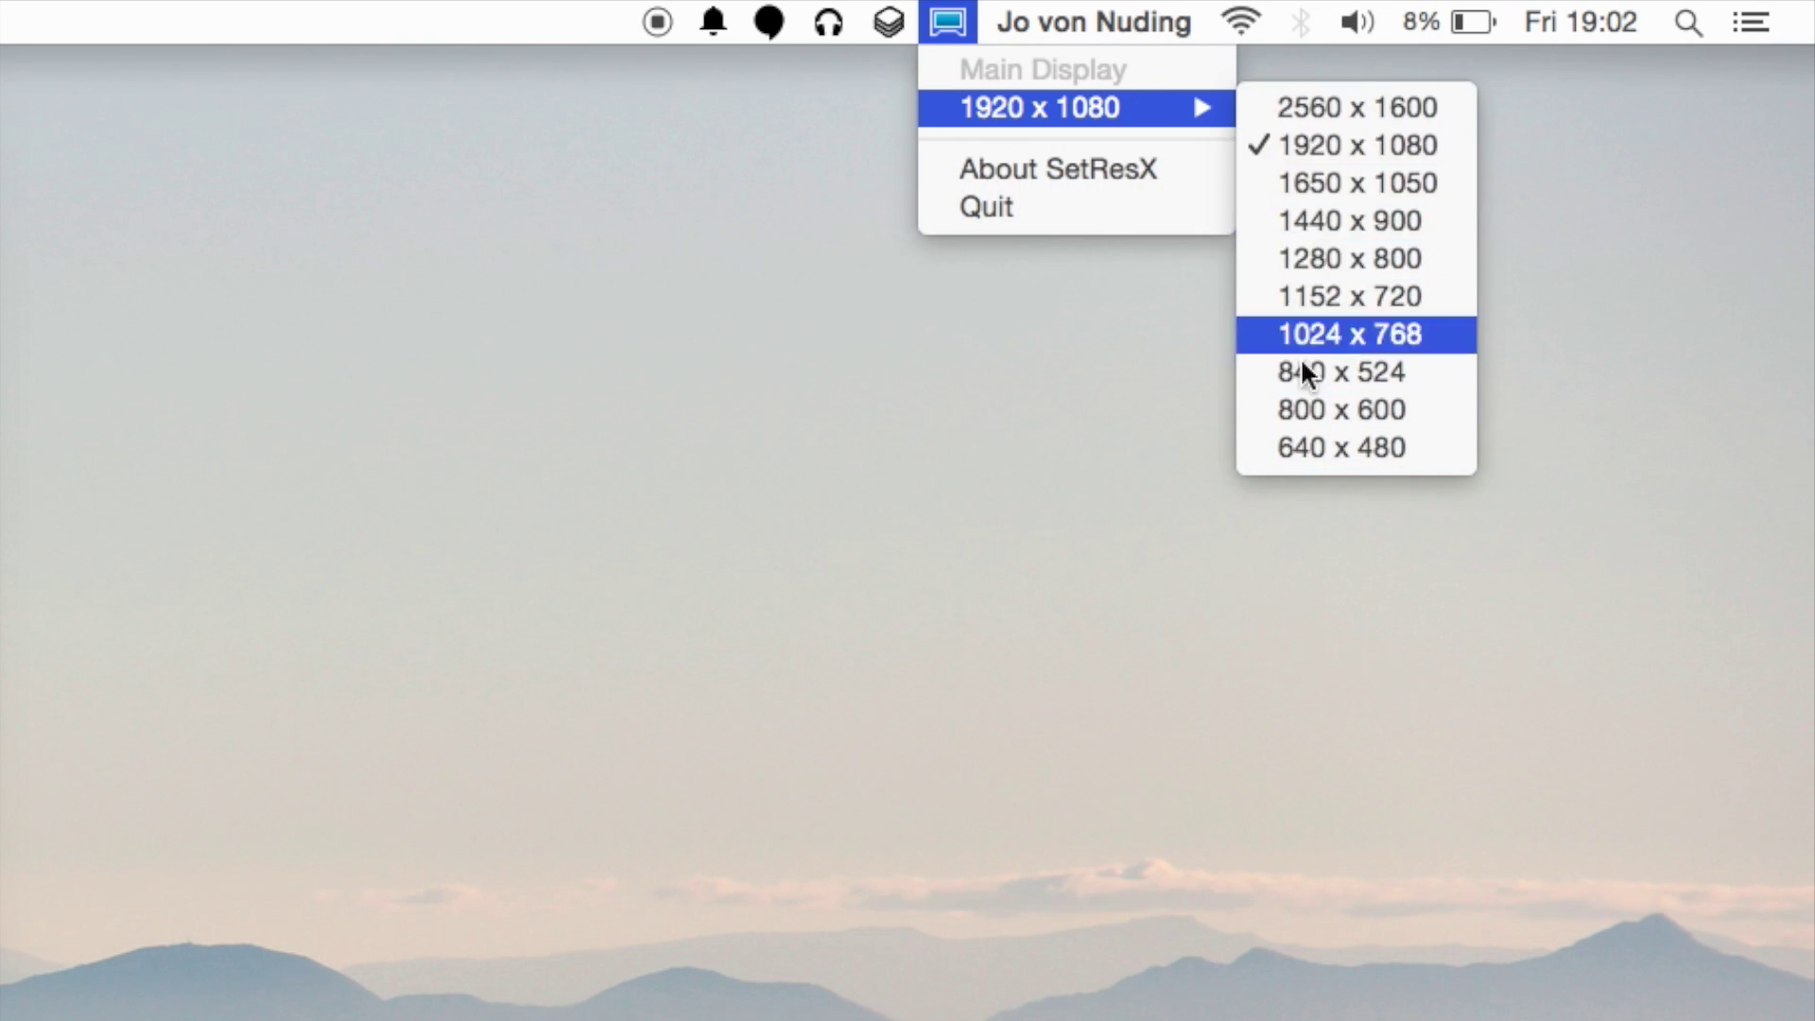
{"action": "mouse_move", "coordinate": [1151, 105]}
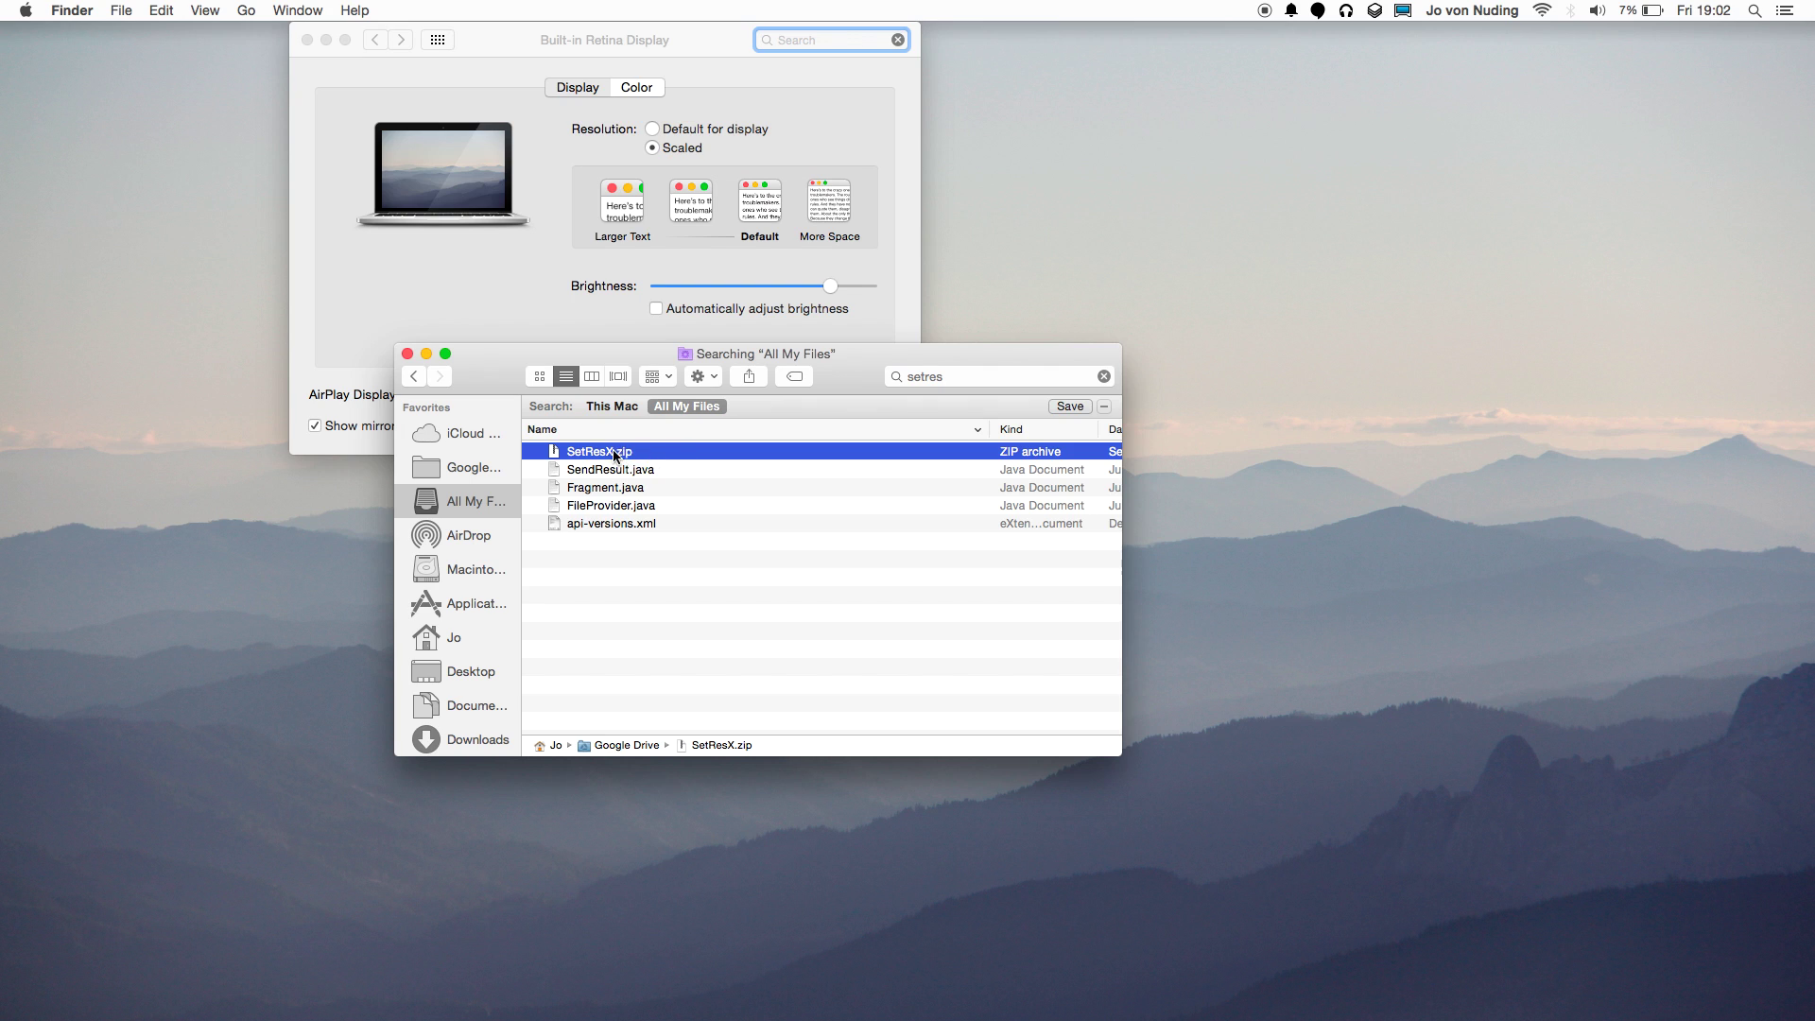
Search 'setresx' across This Mac, Quick Look the SetResX app, then close the search window.
{"action": "left_click", "coordinate": [980, 376]}
{"action": "type", "text": "x"}
{"action": "left_click", "coordinate": [678, 479]}
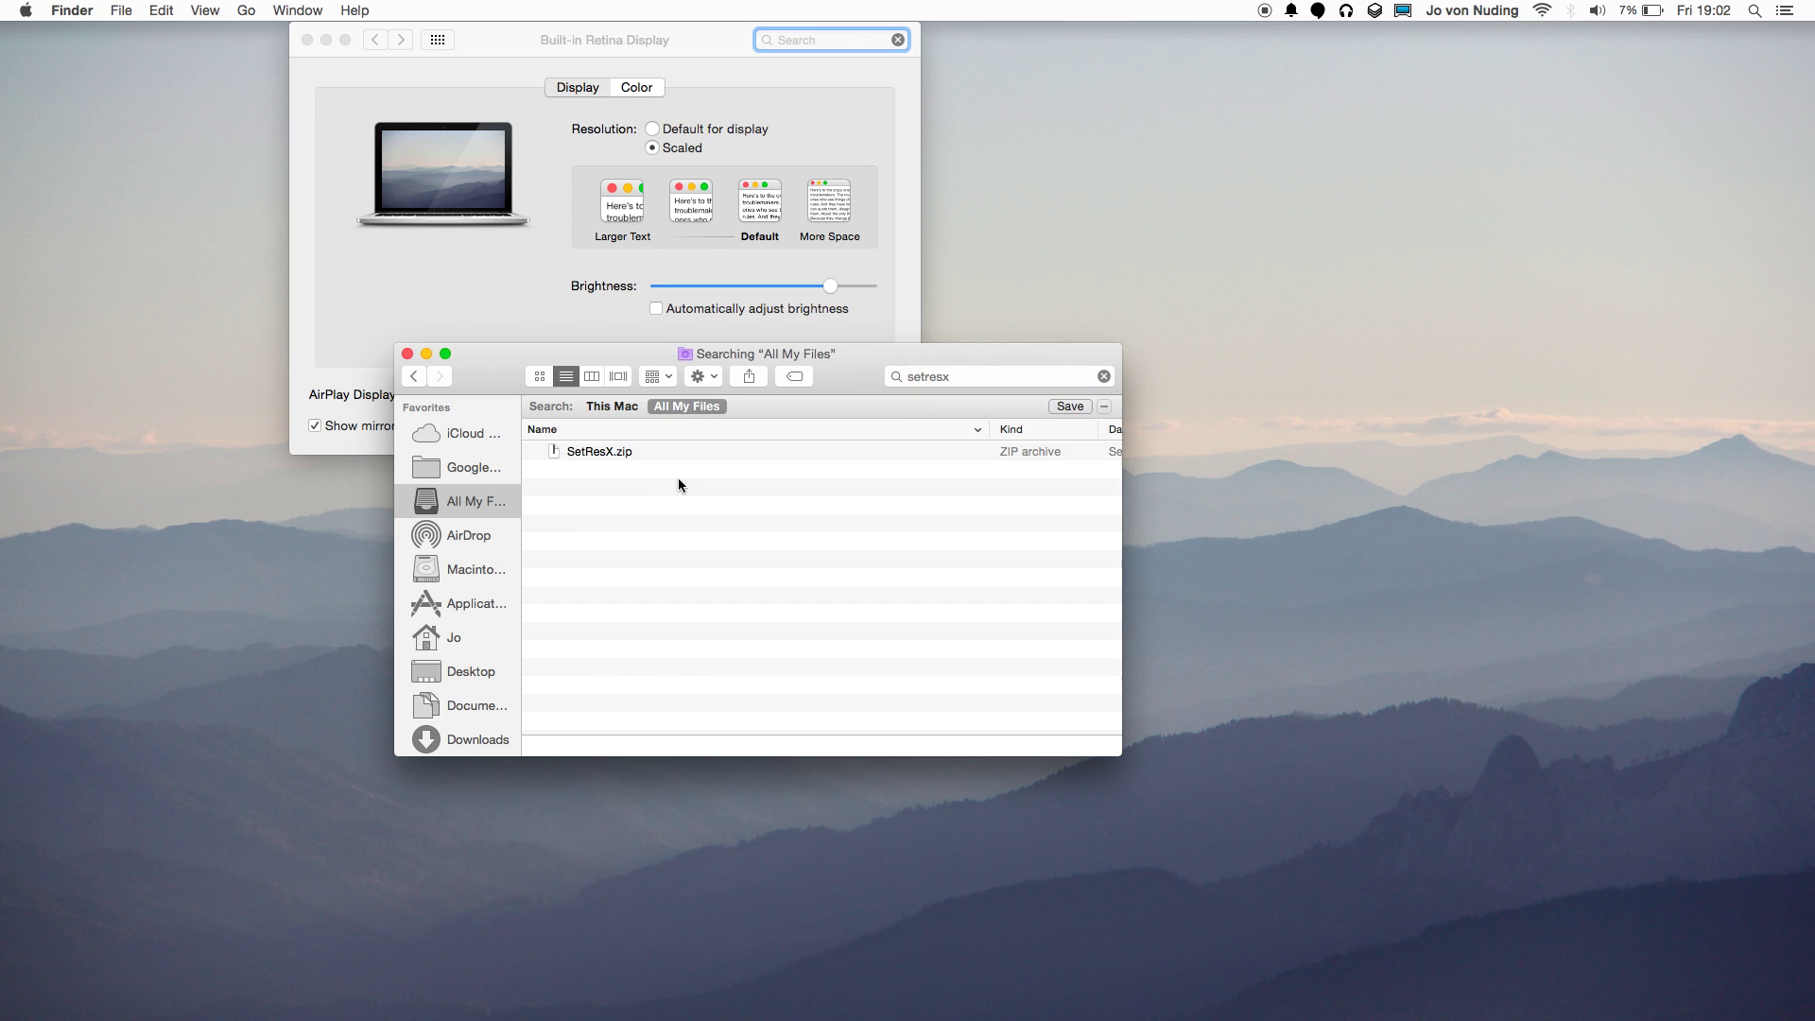
{"action": "left_click", "coordinate": [601, 405]}
{"action": "left_click", "coordinate": [588, 469]}
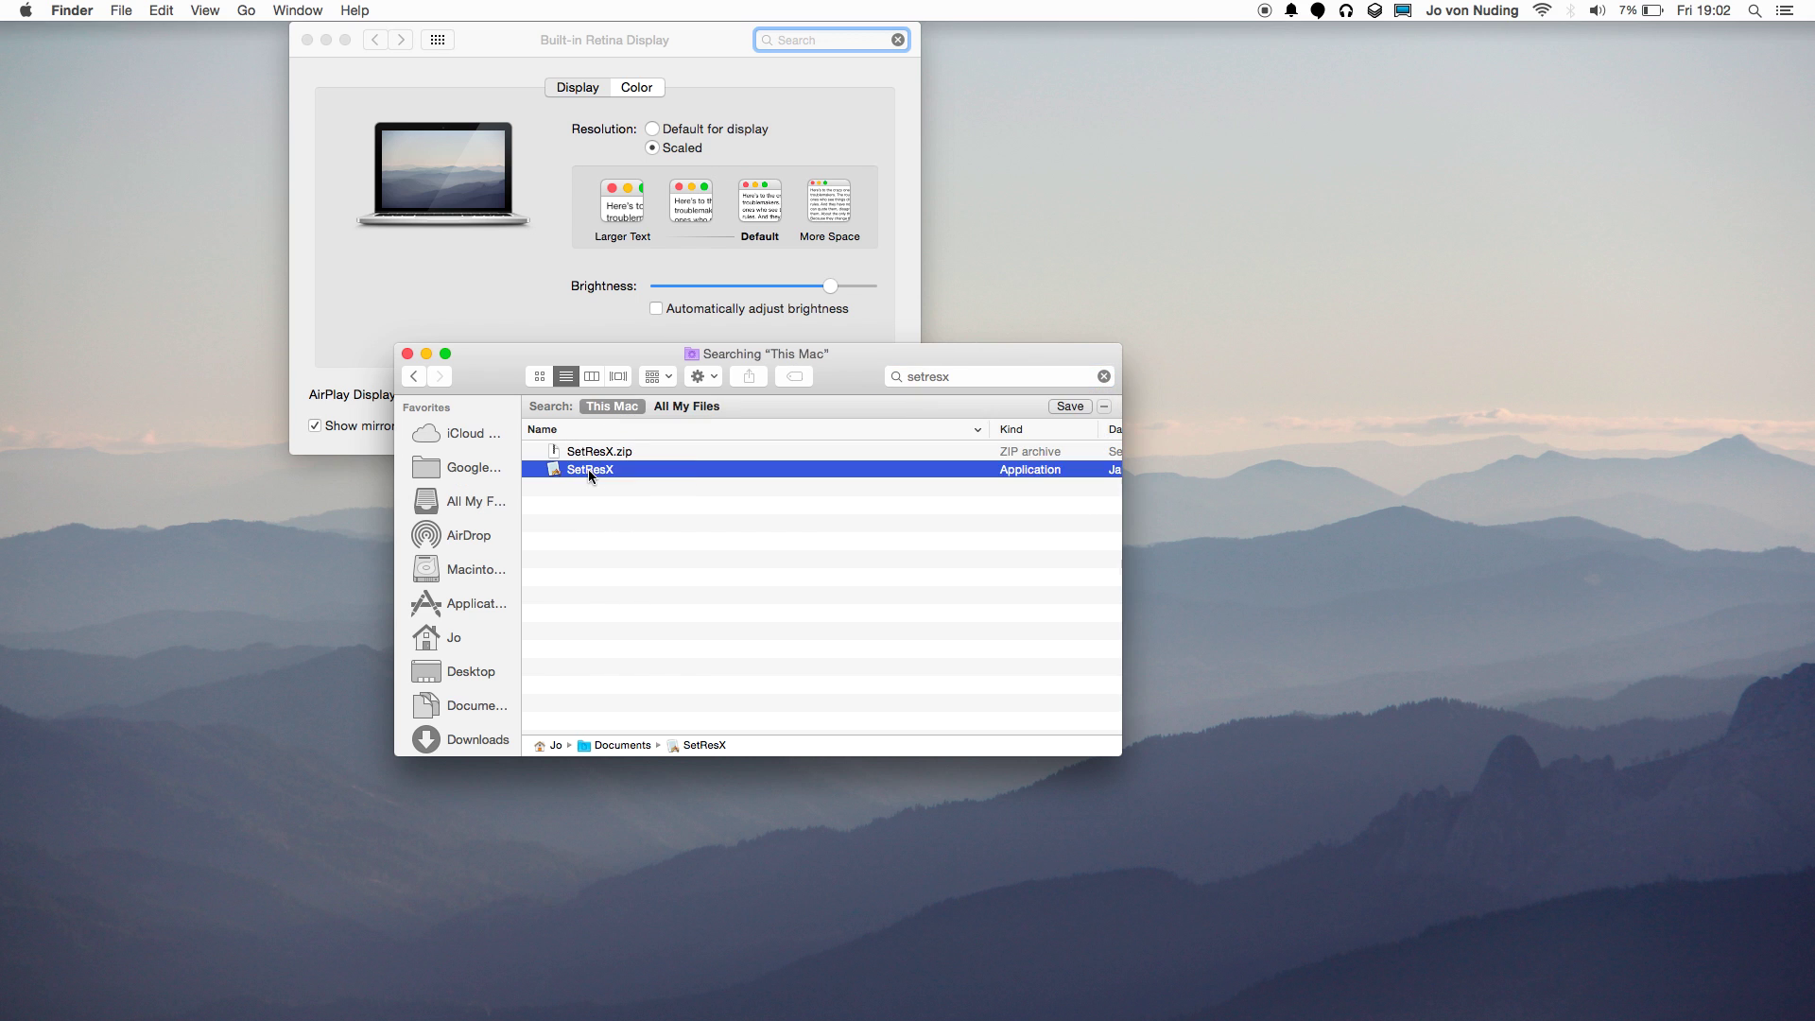
{"action": "key", "text": "space"}
{"action": "key", "text": "space"}
{"action": "left_click", "coordinate": [408, 354]}
{"action": "left_click", "coordinate": [901, 212]}
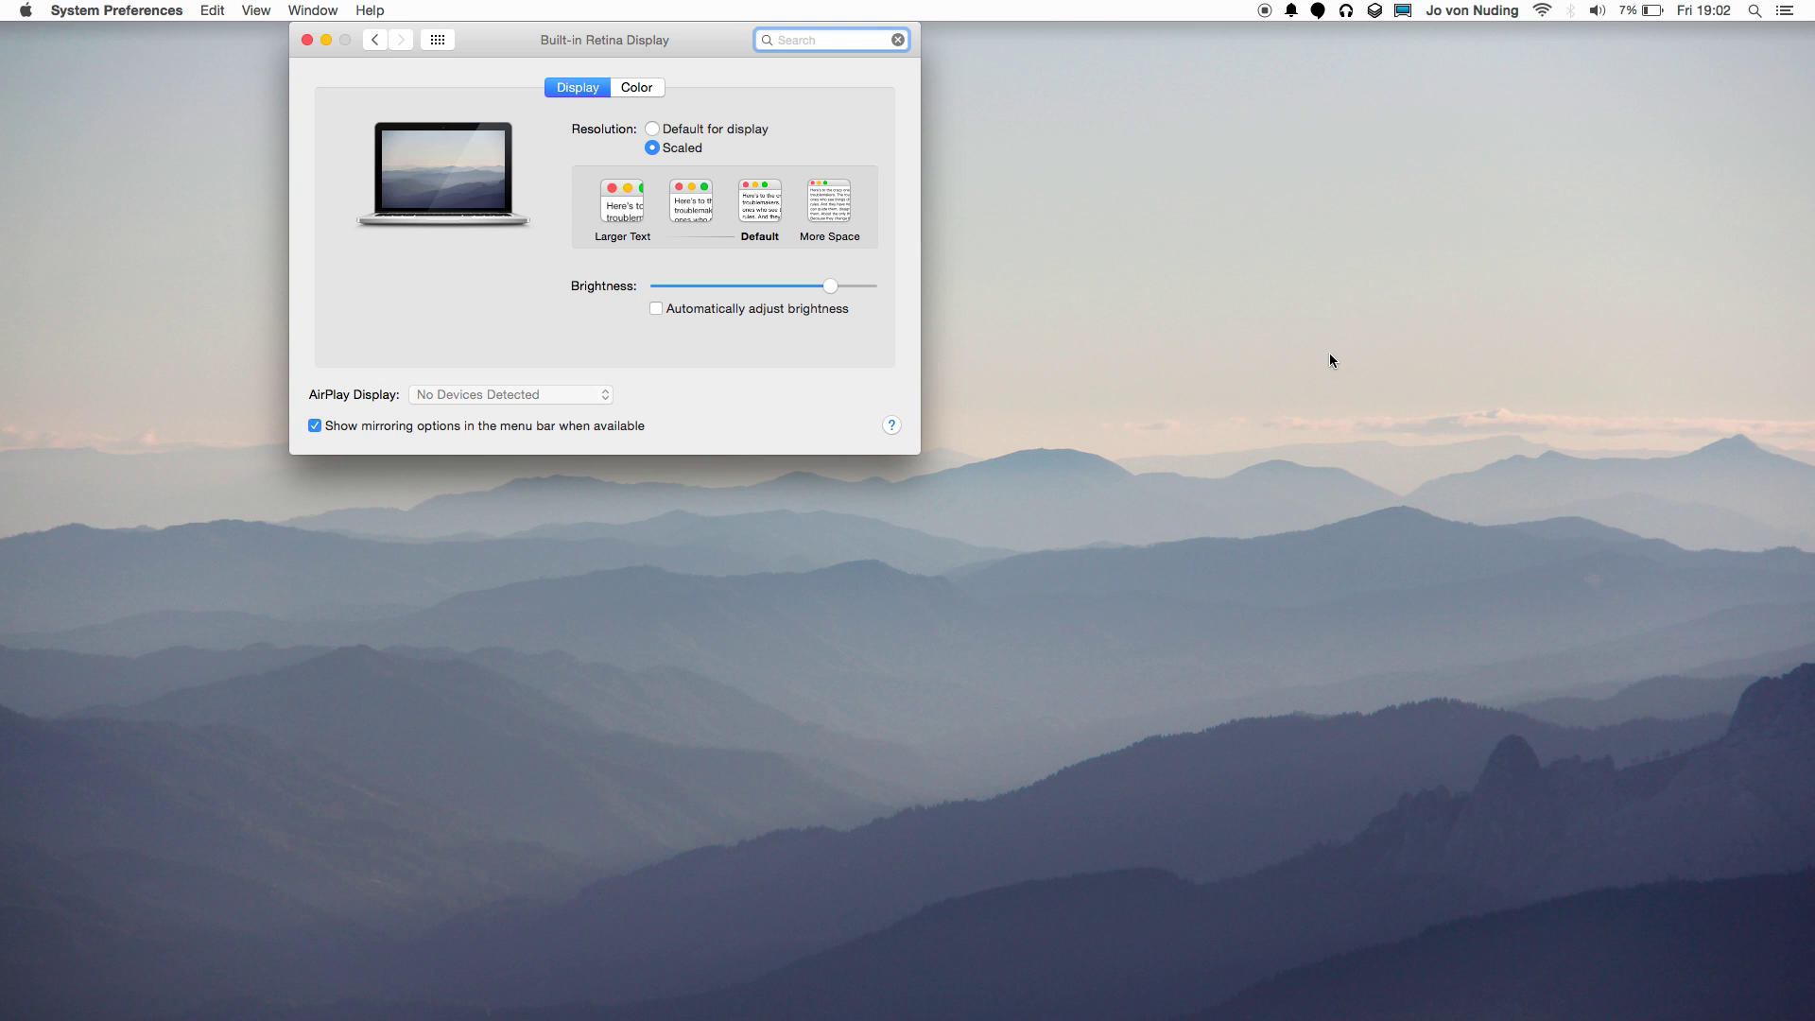
Launch Terminal via Spotlight 'ter', hide System Preferences and move Terminal to the centre.
{"action": "key", "text": "super+space"}
{"action": "type", "text": "ter"}
{"action": "key", "text": "Return"}
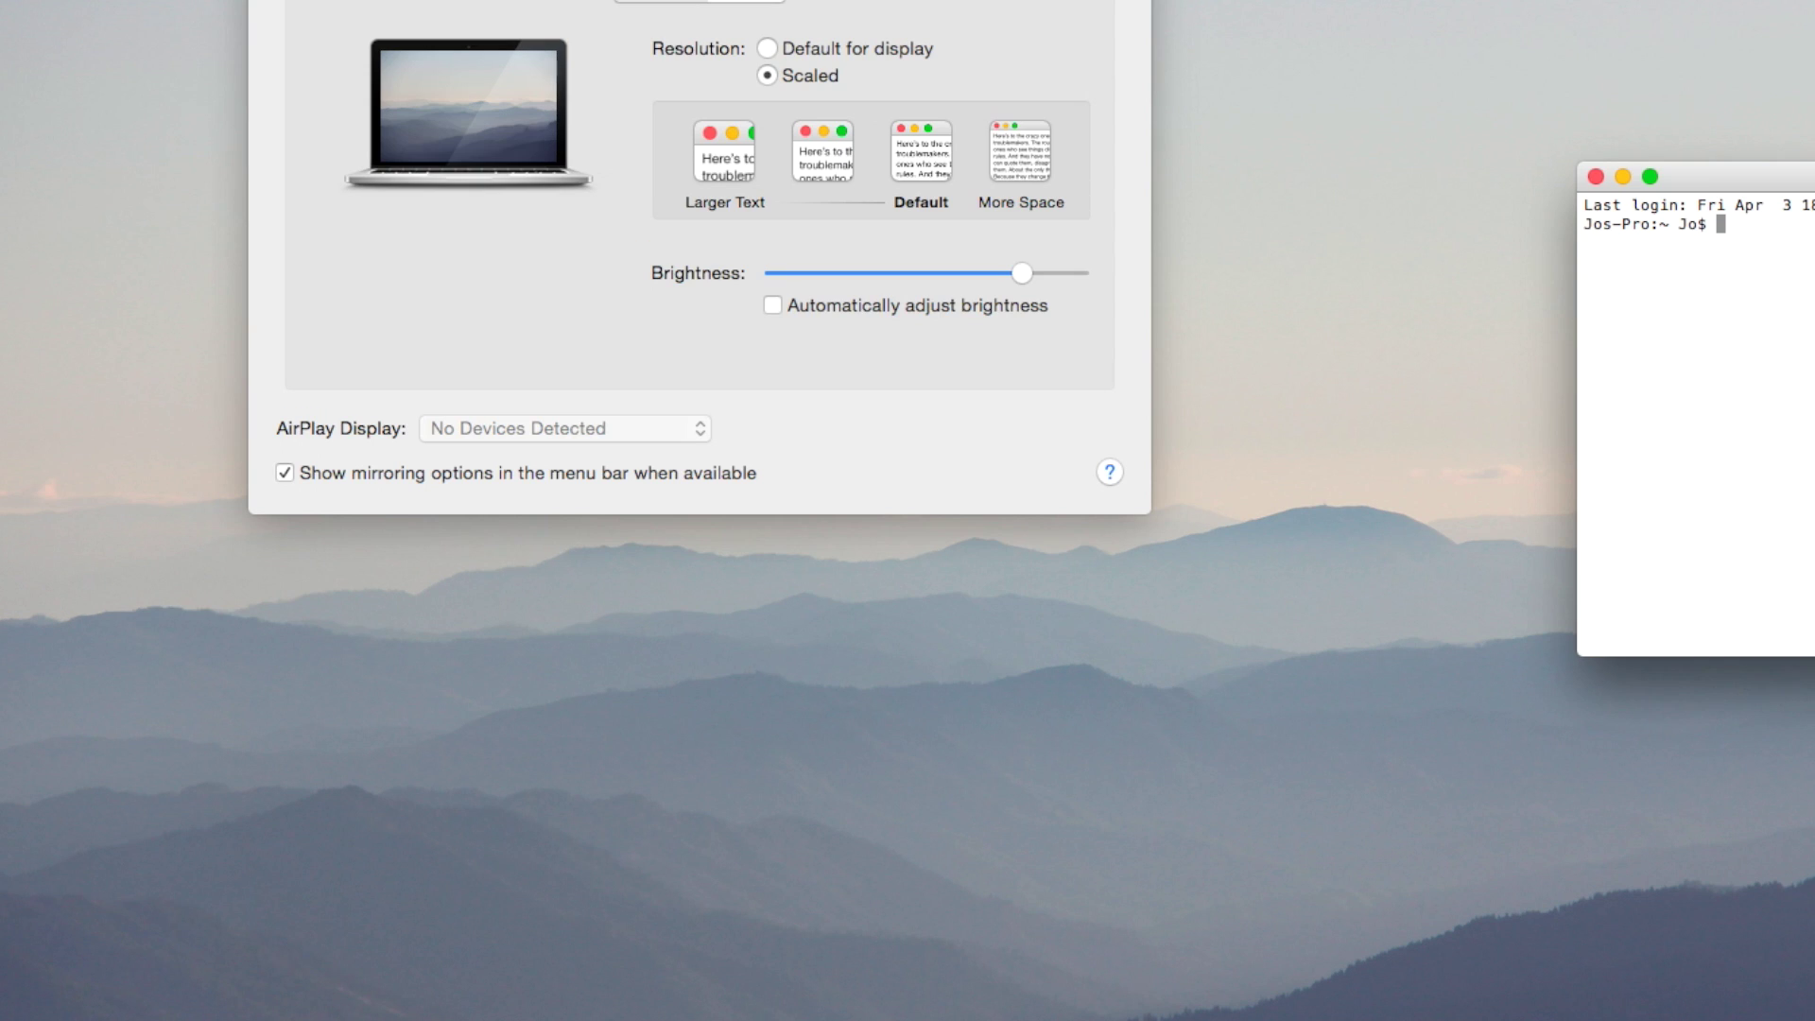
{"action": "key", "text": "super+alt+h"}
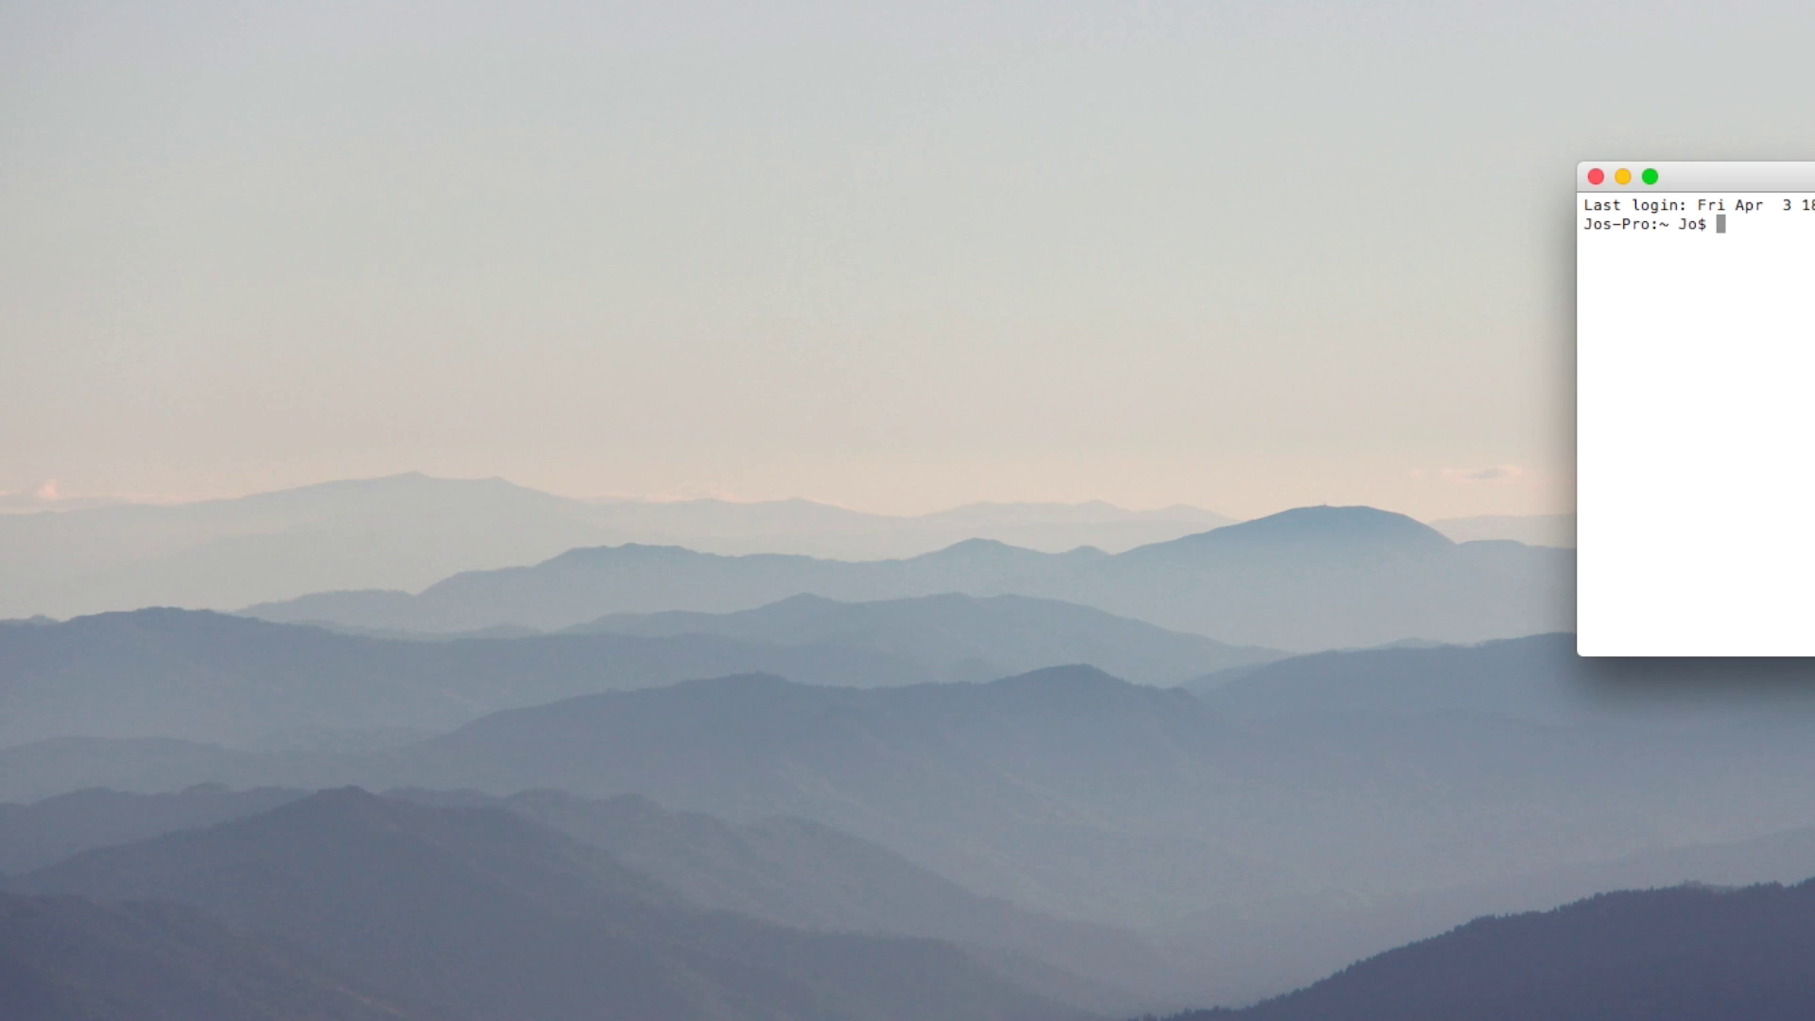
{"action": "left_click_drag", "start_coordinate": [1694, 183], "coordinate": [974, 286]}
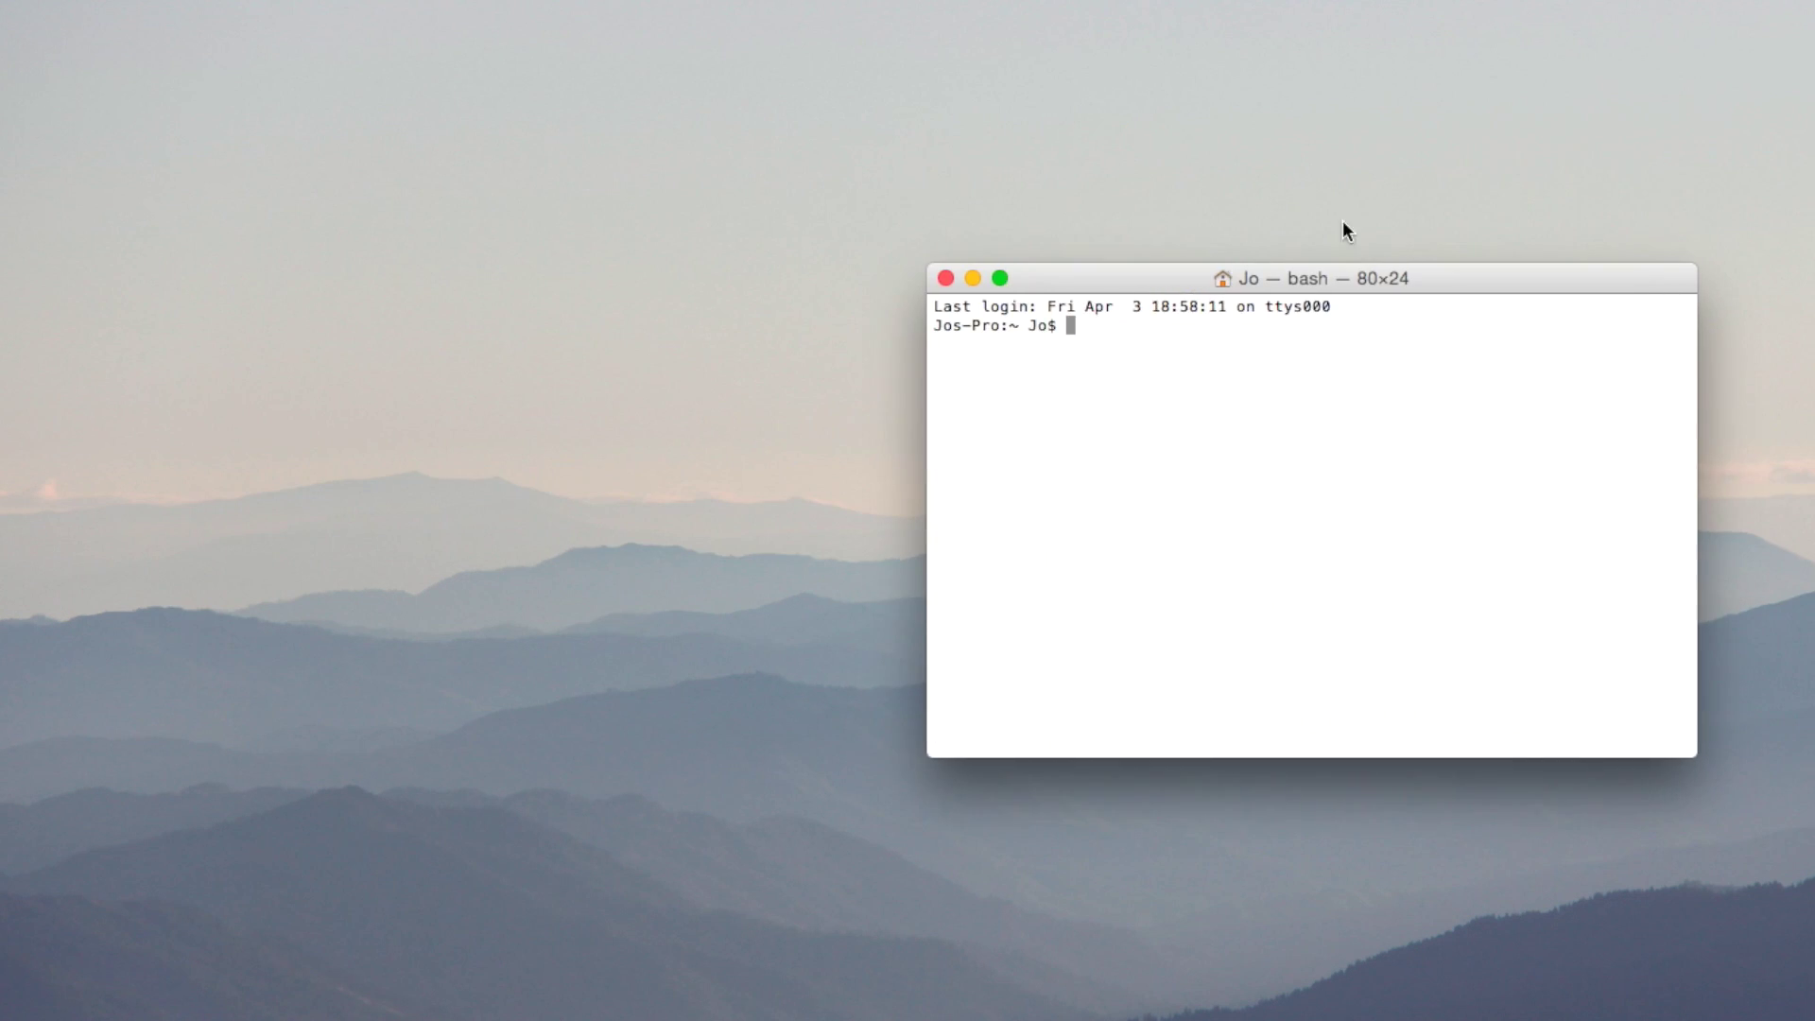
Open a fresh Terminal window from Launchpad's Other utilities folder.
{"action": "key", "text": "super+space"}
{"action": "key", "text": "Escape"}
{"action": "key", "text": "F4"}
{"action": "scroll", "coordinate": [1345, 632], "scroll_direction": "left", "scroll_amount": 3}
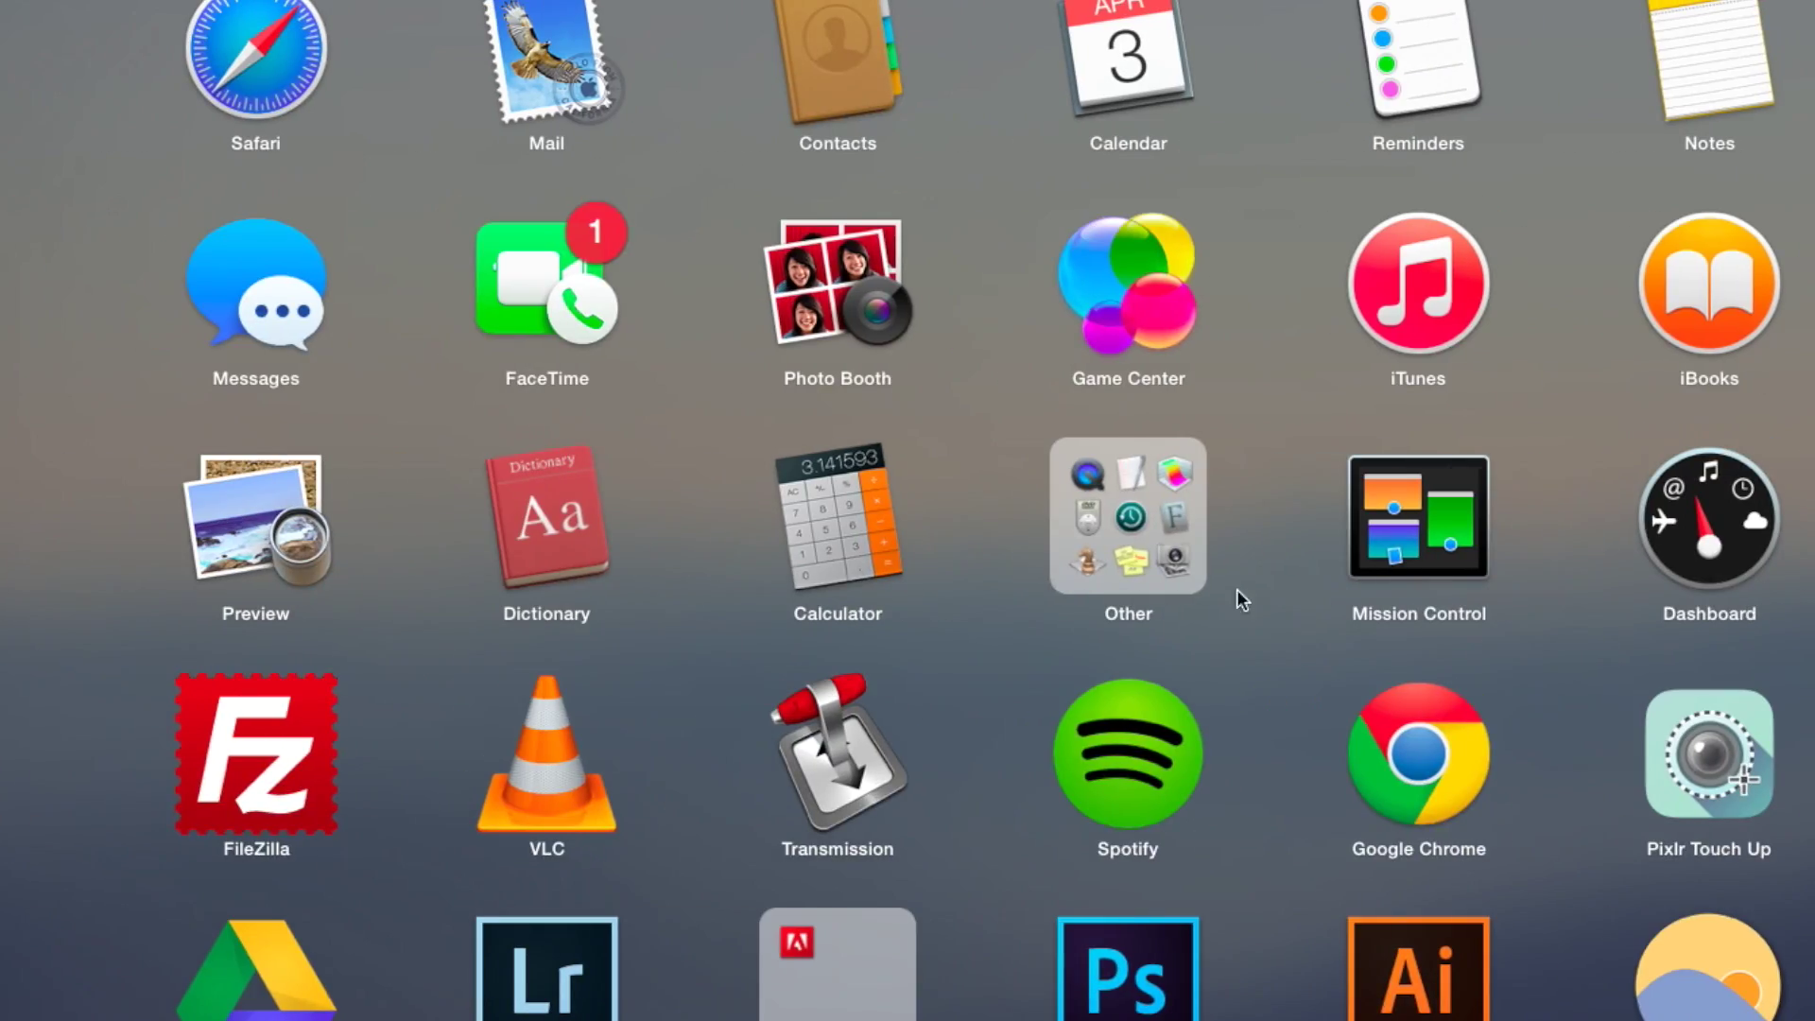
{"action": "left_click", "coordinate": [1163, 531]}
{"action": "left_click", "coordinate": [1710, 467]}
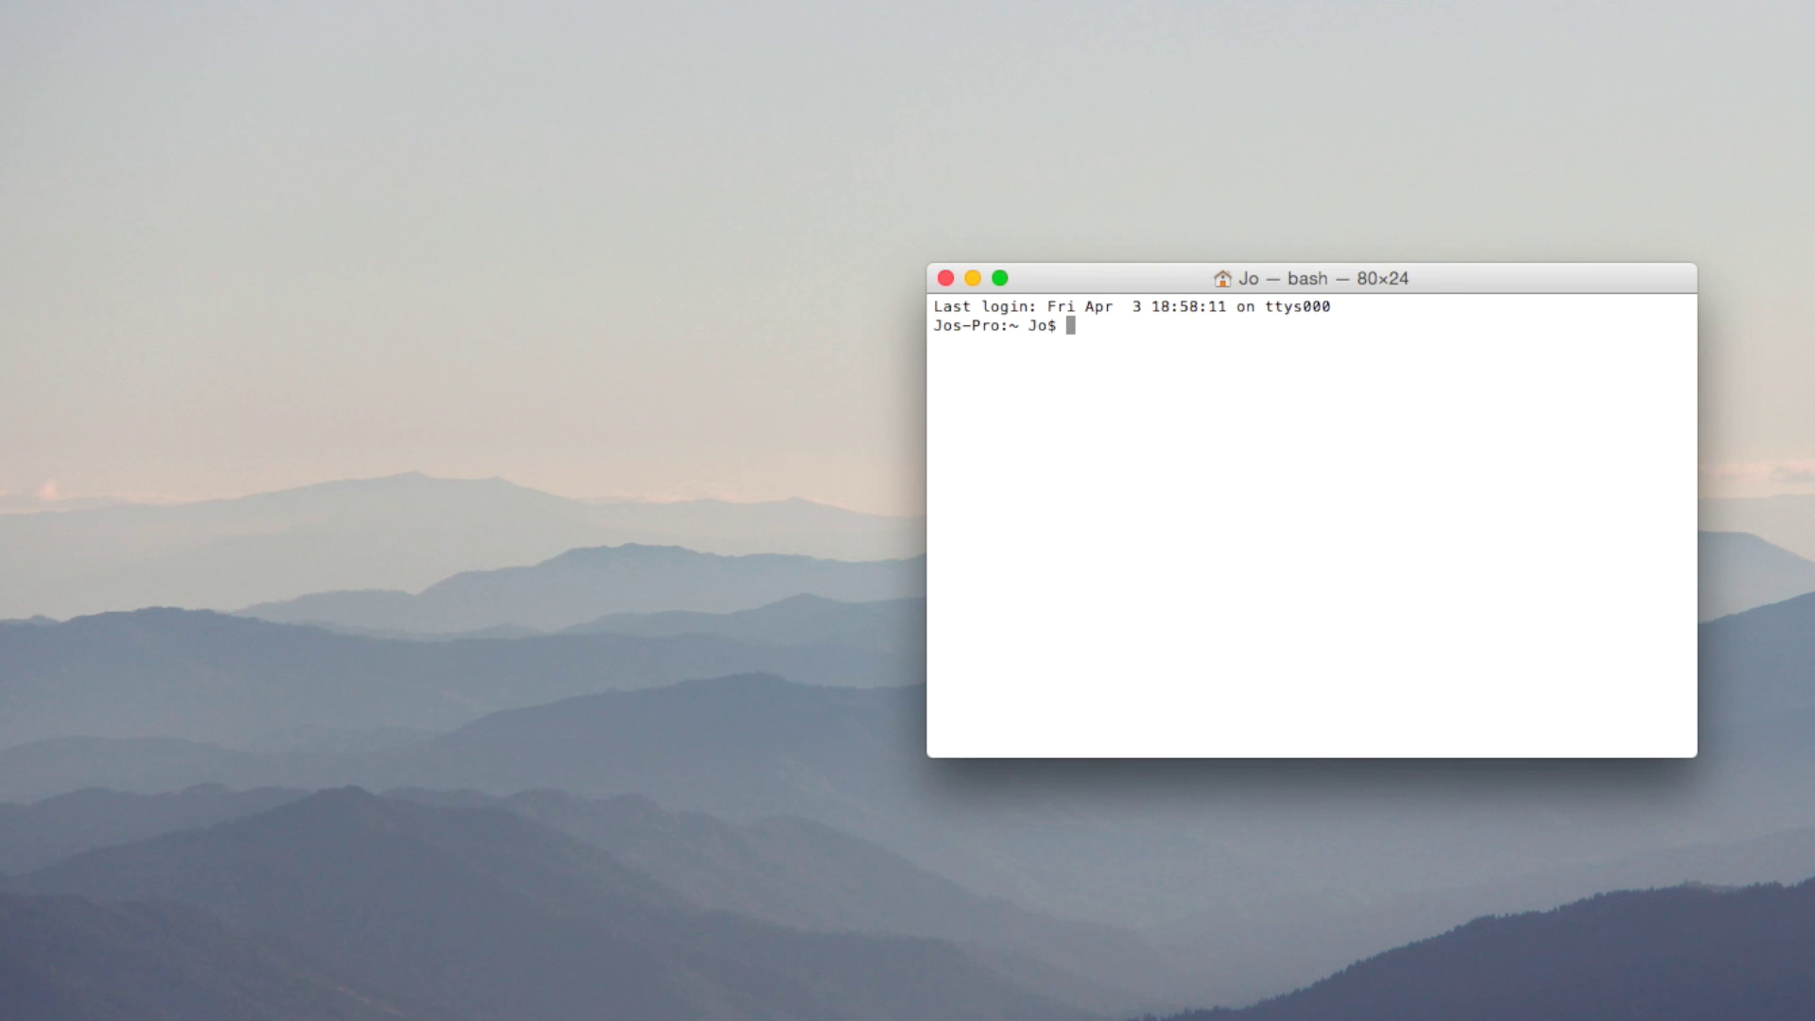
Copy the 'ioreg -lw0 | grep IODisplayPrefsKey' line from TextEdit and run it in Terminal.
{"action": "key", "text": "super+Tab"}
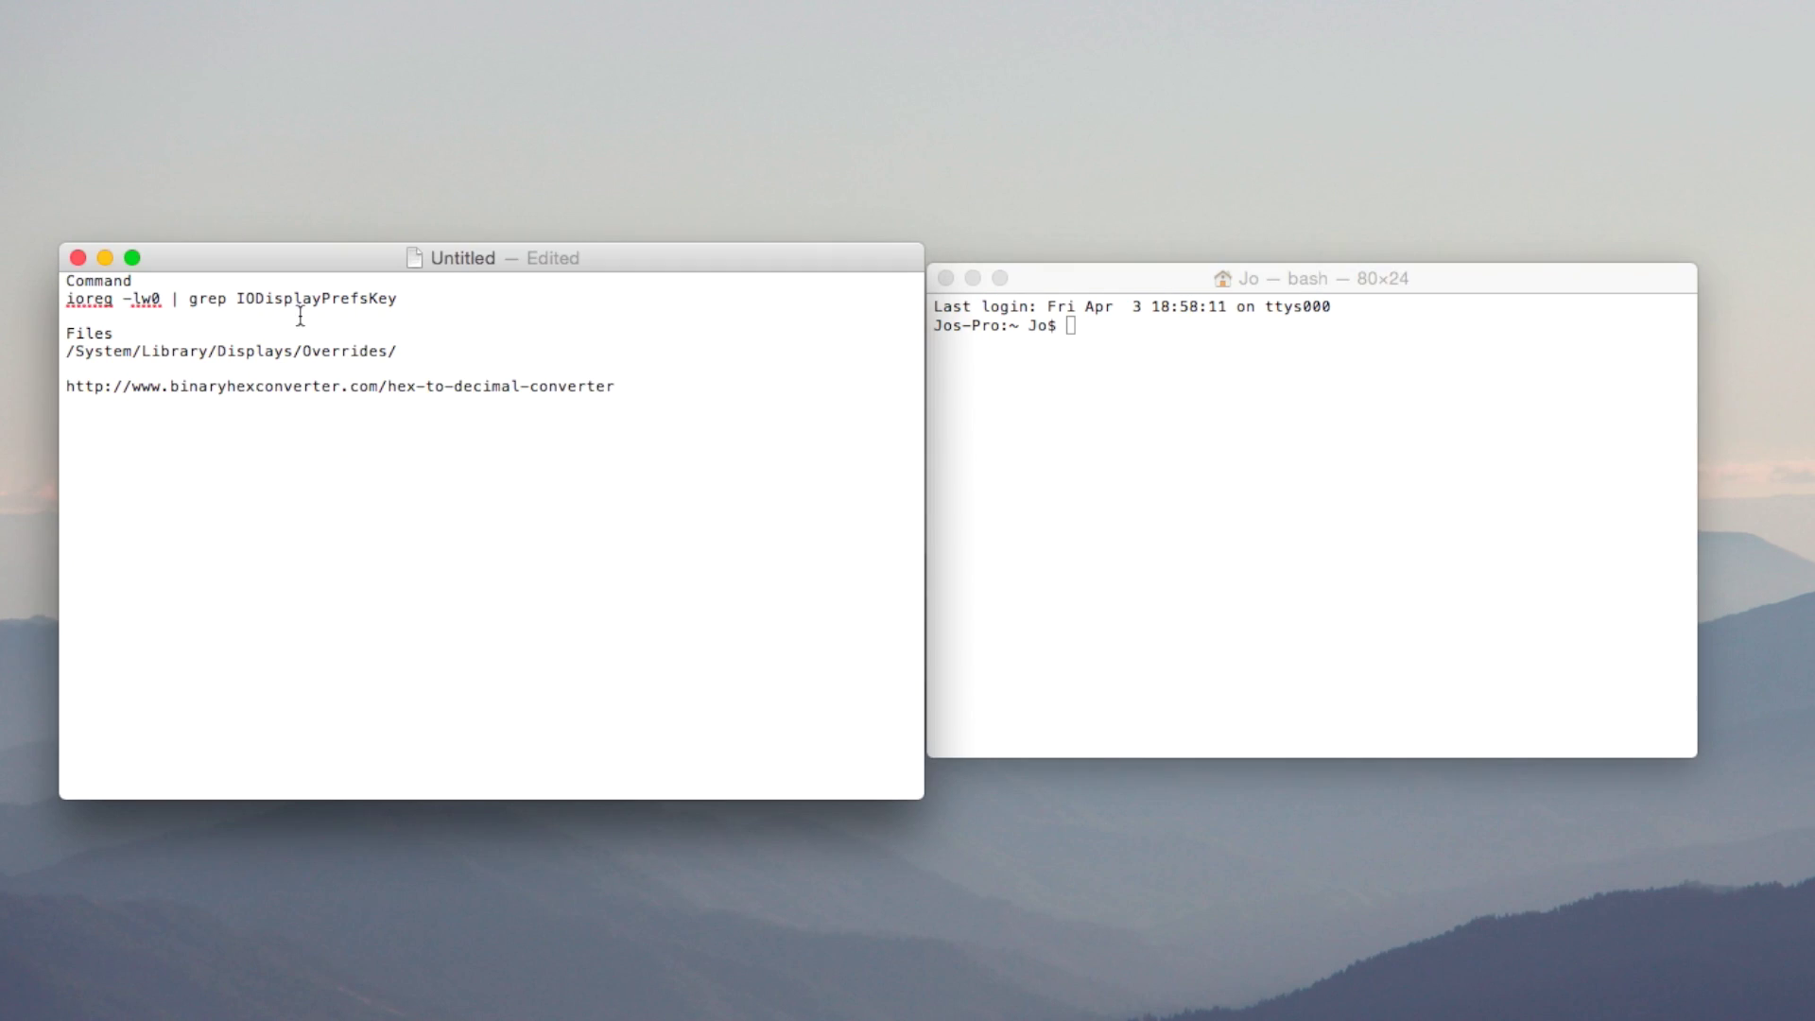
{"action": "left_click_drag", "start_coordinate": [401, 299], "coordinate": [66, 304]}
{"action": "key", "text": "super+c"}
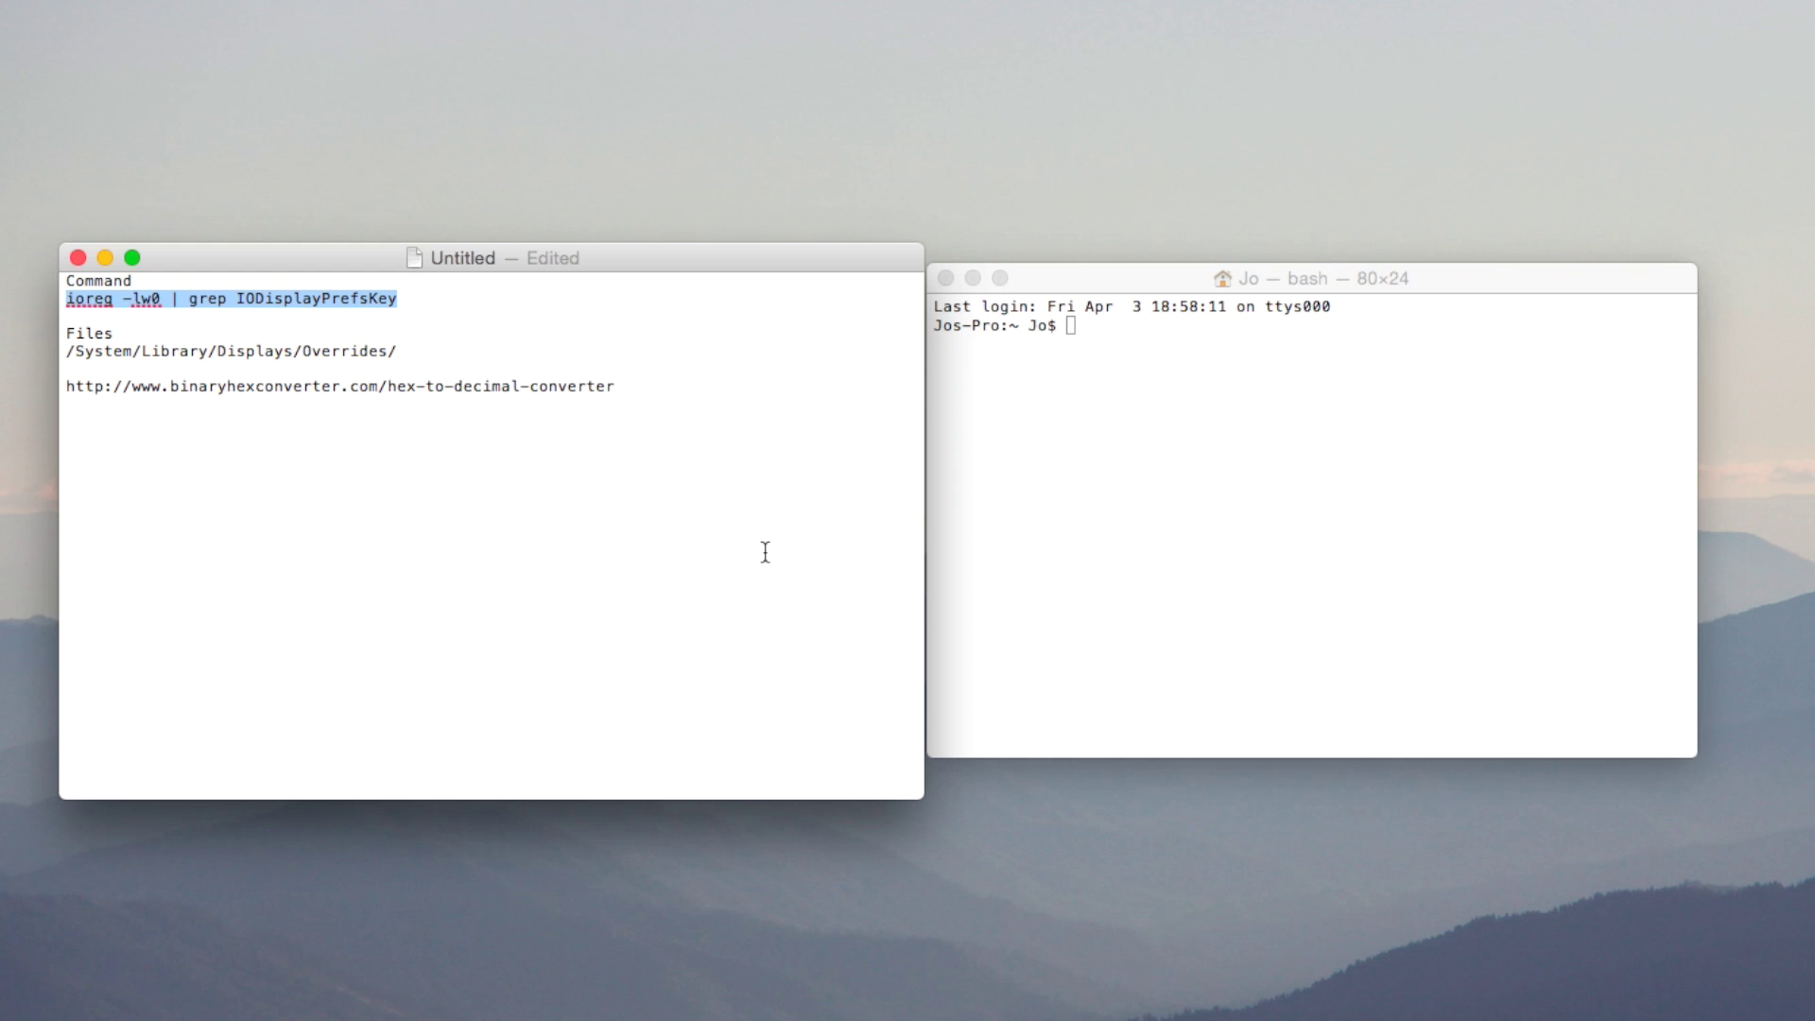
{"action": "left_click", "coordinate": [1326, 369]}
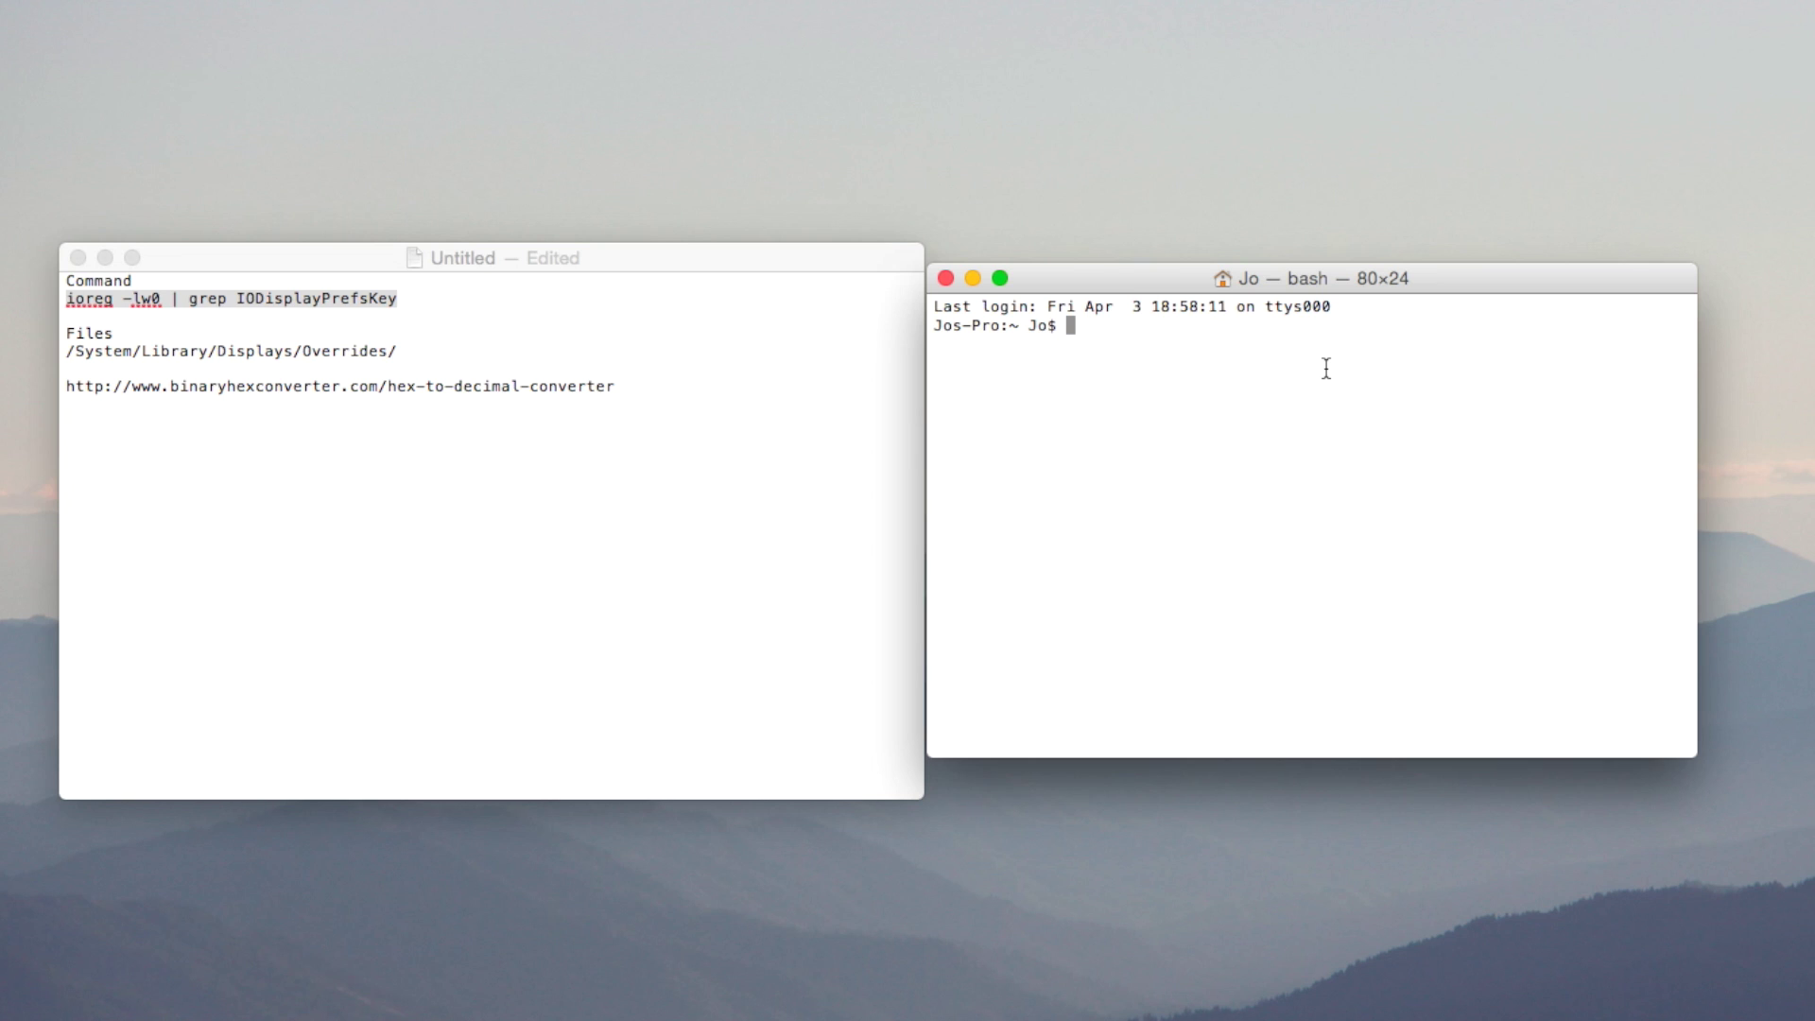
{"action": "key", "text": "super+v"}
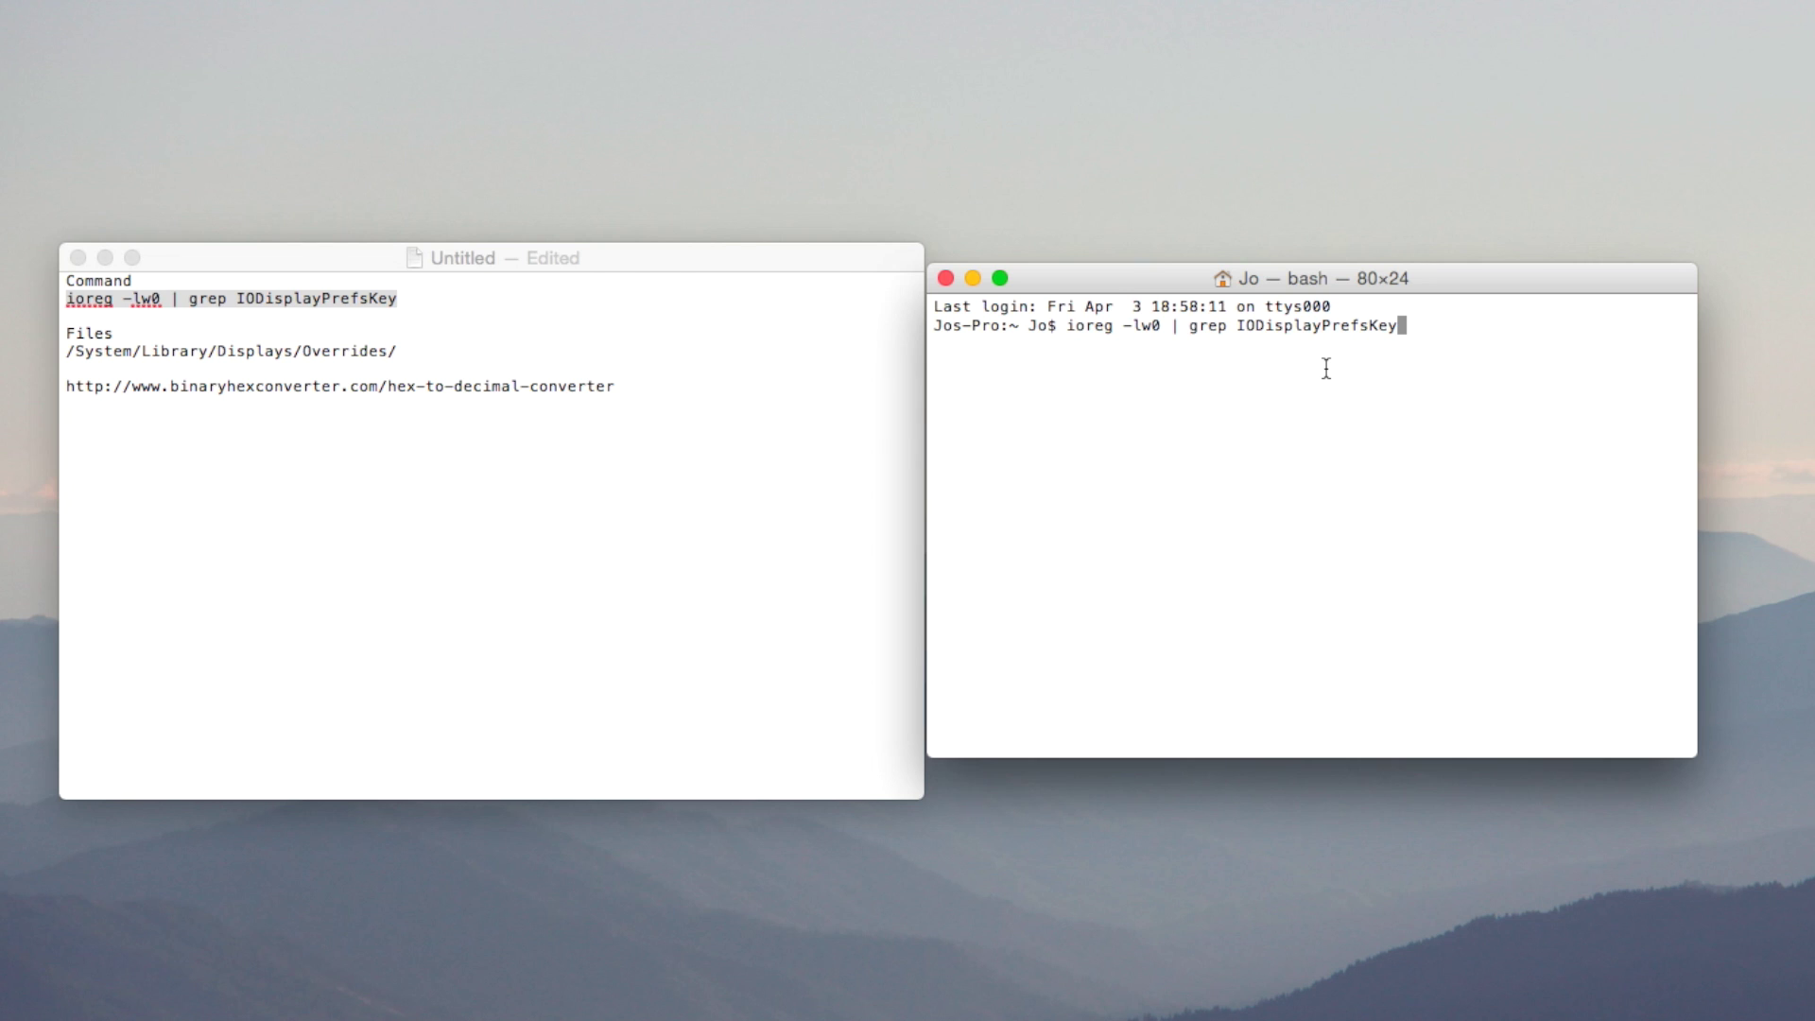
{"action": "key", "text": "Return"}
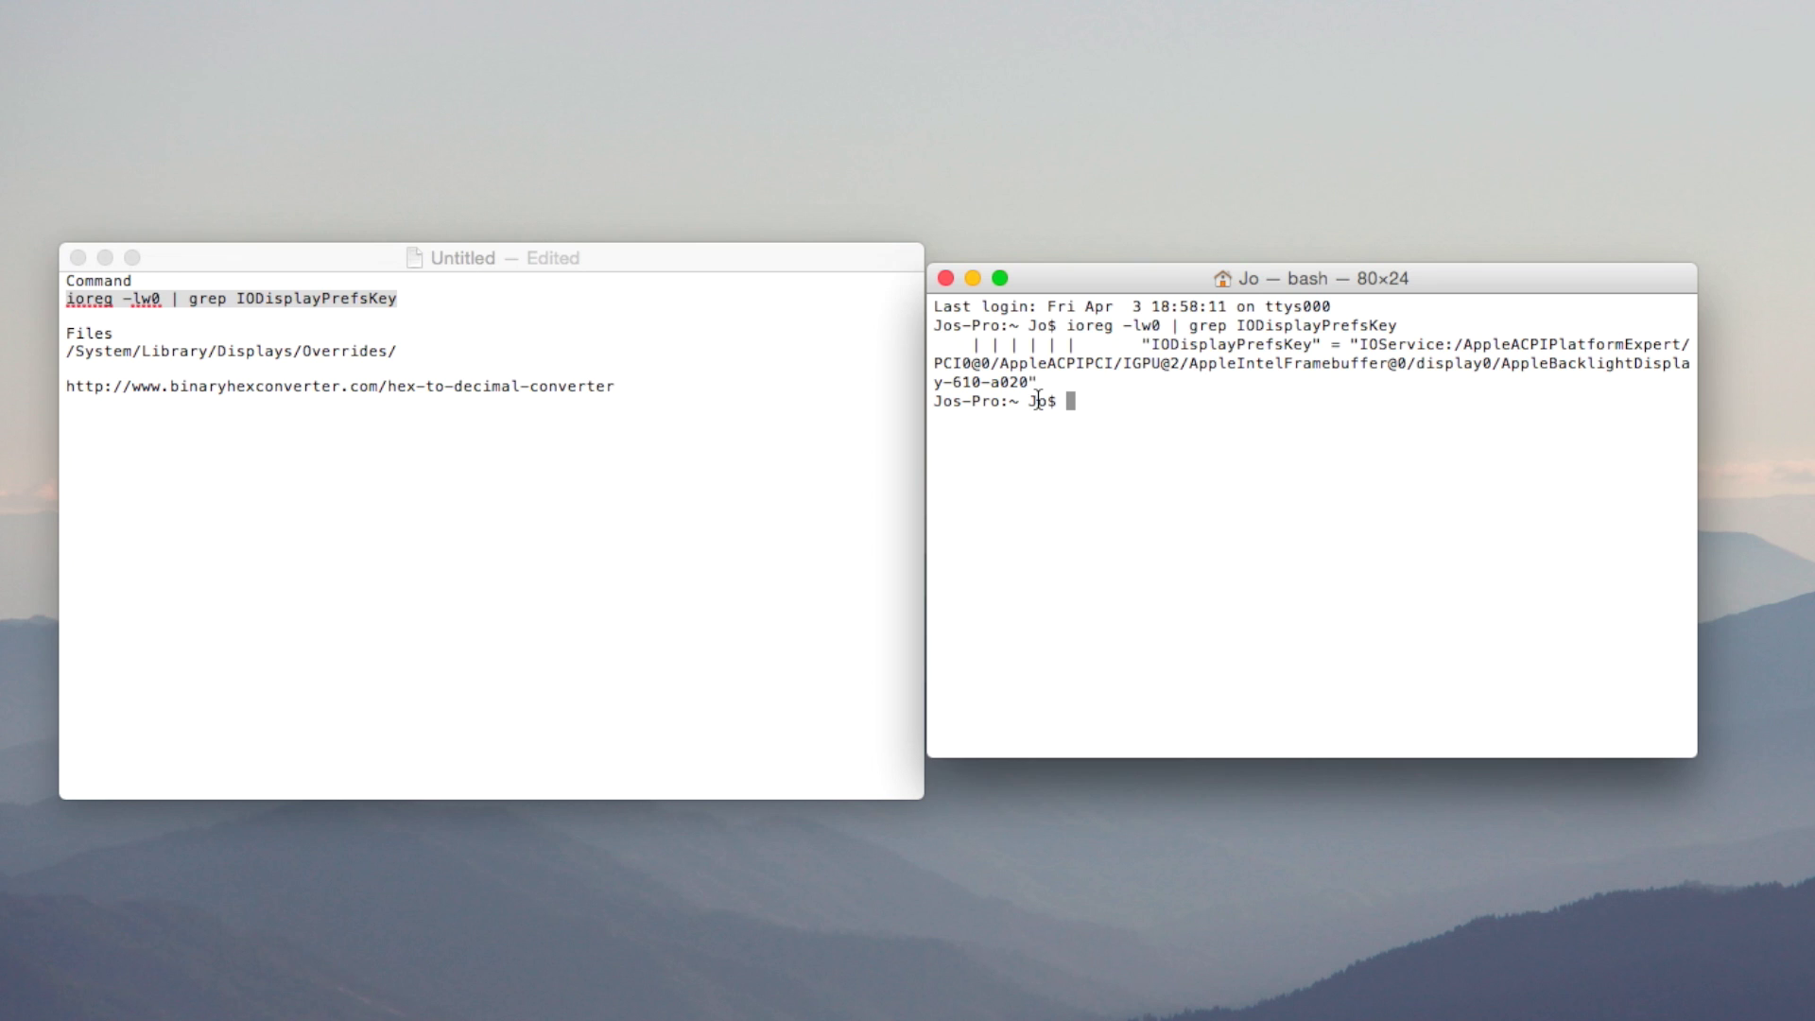
{"action": "left_click_drag", "start_coordinate": [935, 382], "coordinate": [972, 382]}
Widen Terminal so the IODisplayPrefsKey line fits, highlighting the IDs 610 and a020.
{"action": "left_click", "coordinate": [1292, 437]}
{"action": "left_click_drag", "start_coordinate": [1694, 762], "coordinate": [1814, 741]}
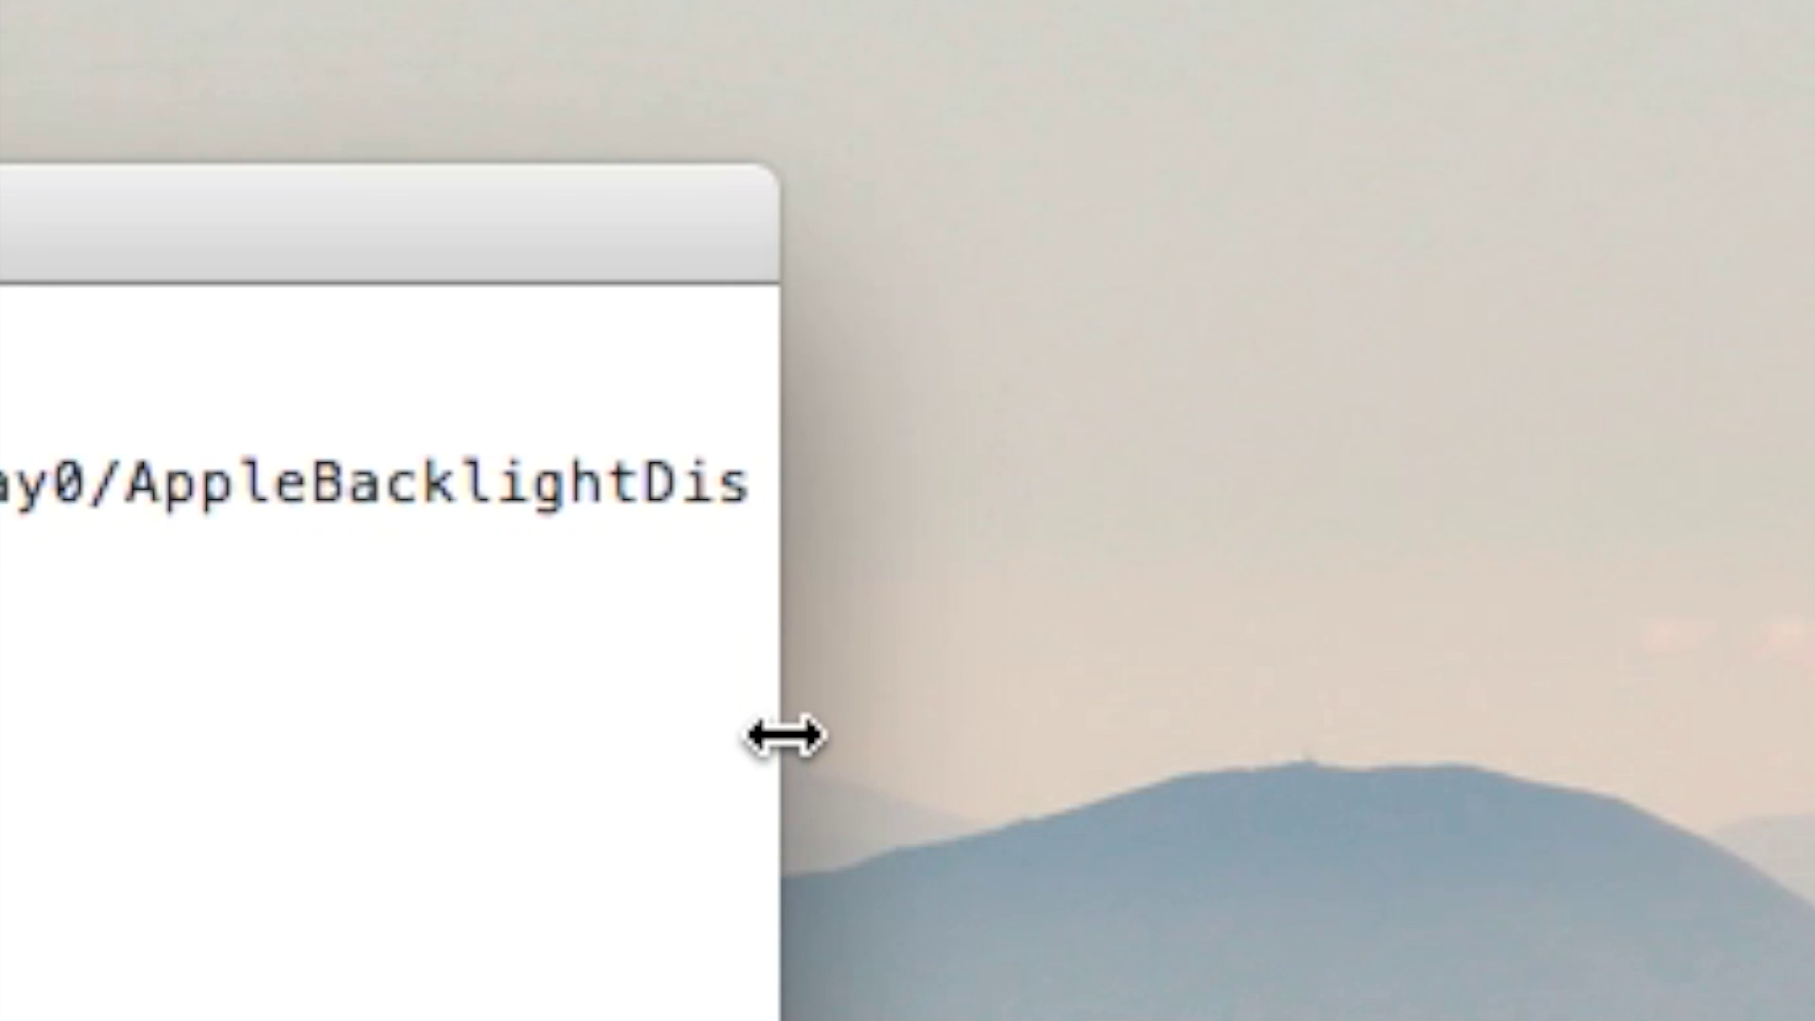
{"action": "left_click_drag", "start_coordinate": [782, 733], "coordinate": [1814, 734]}
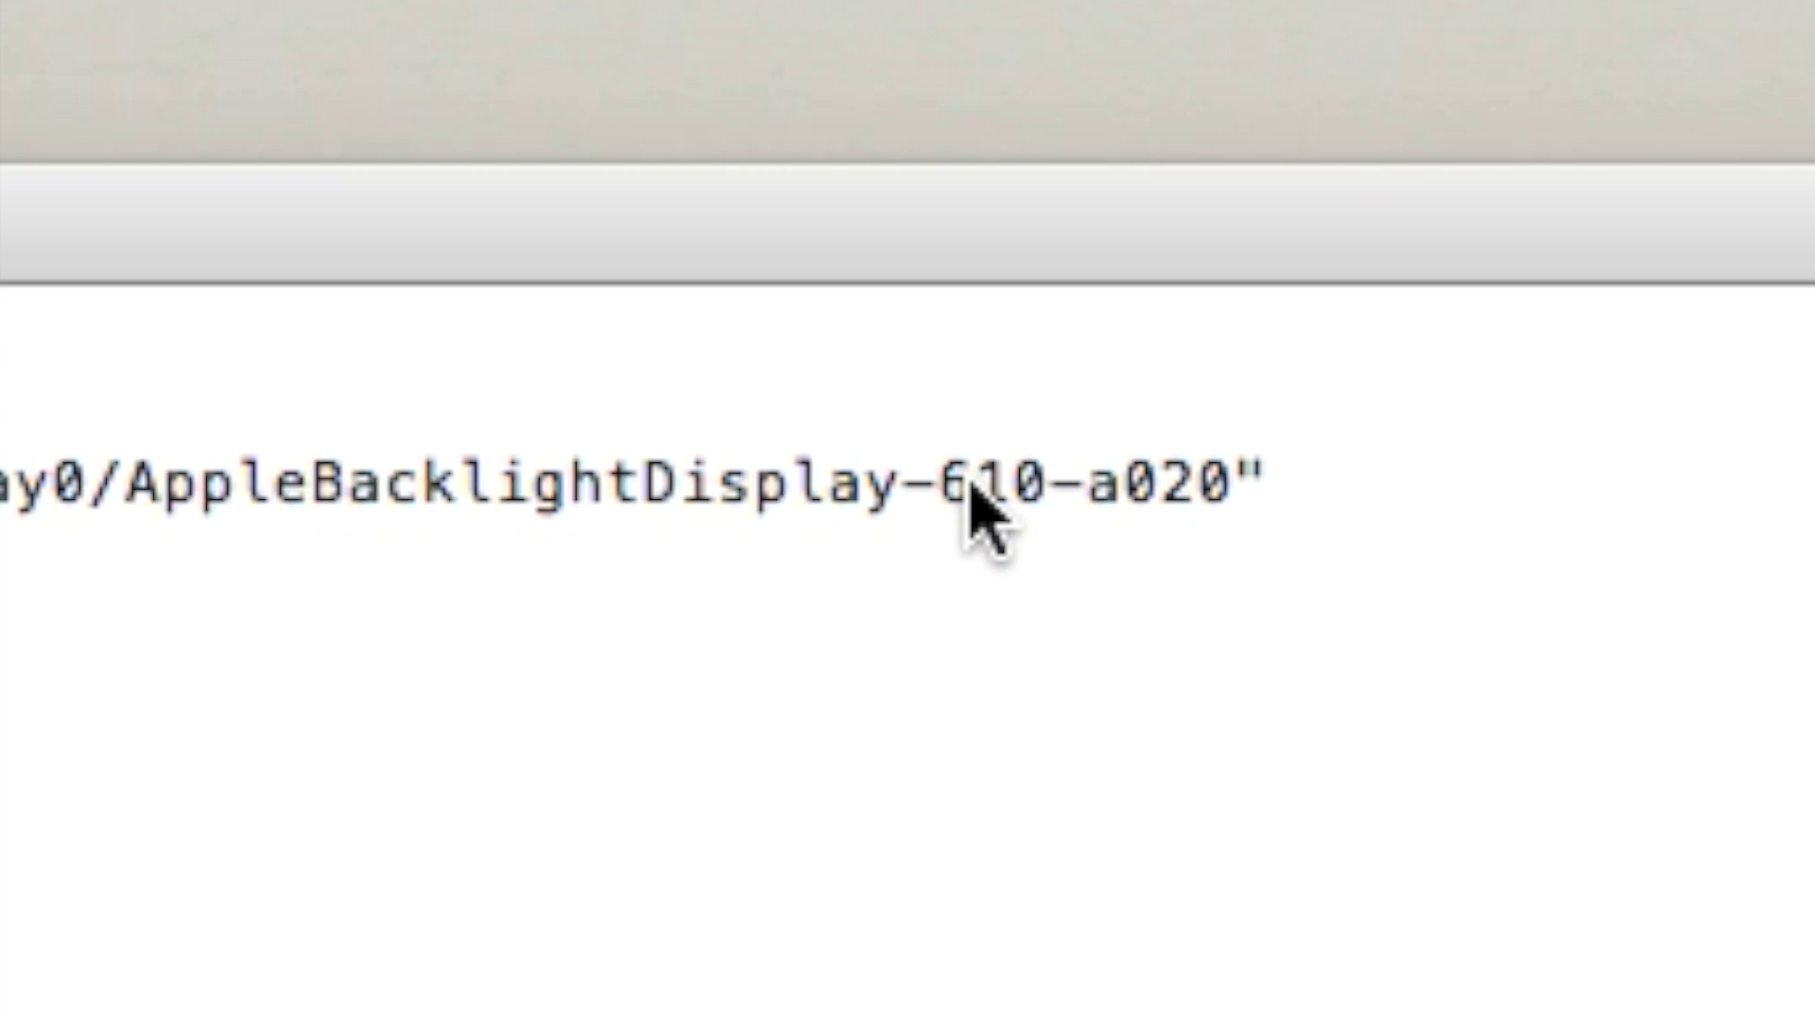
{"action": "left_click_drag", "start_coordinate": [939, 480], "coordinate": [1430, 475]}
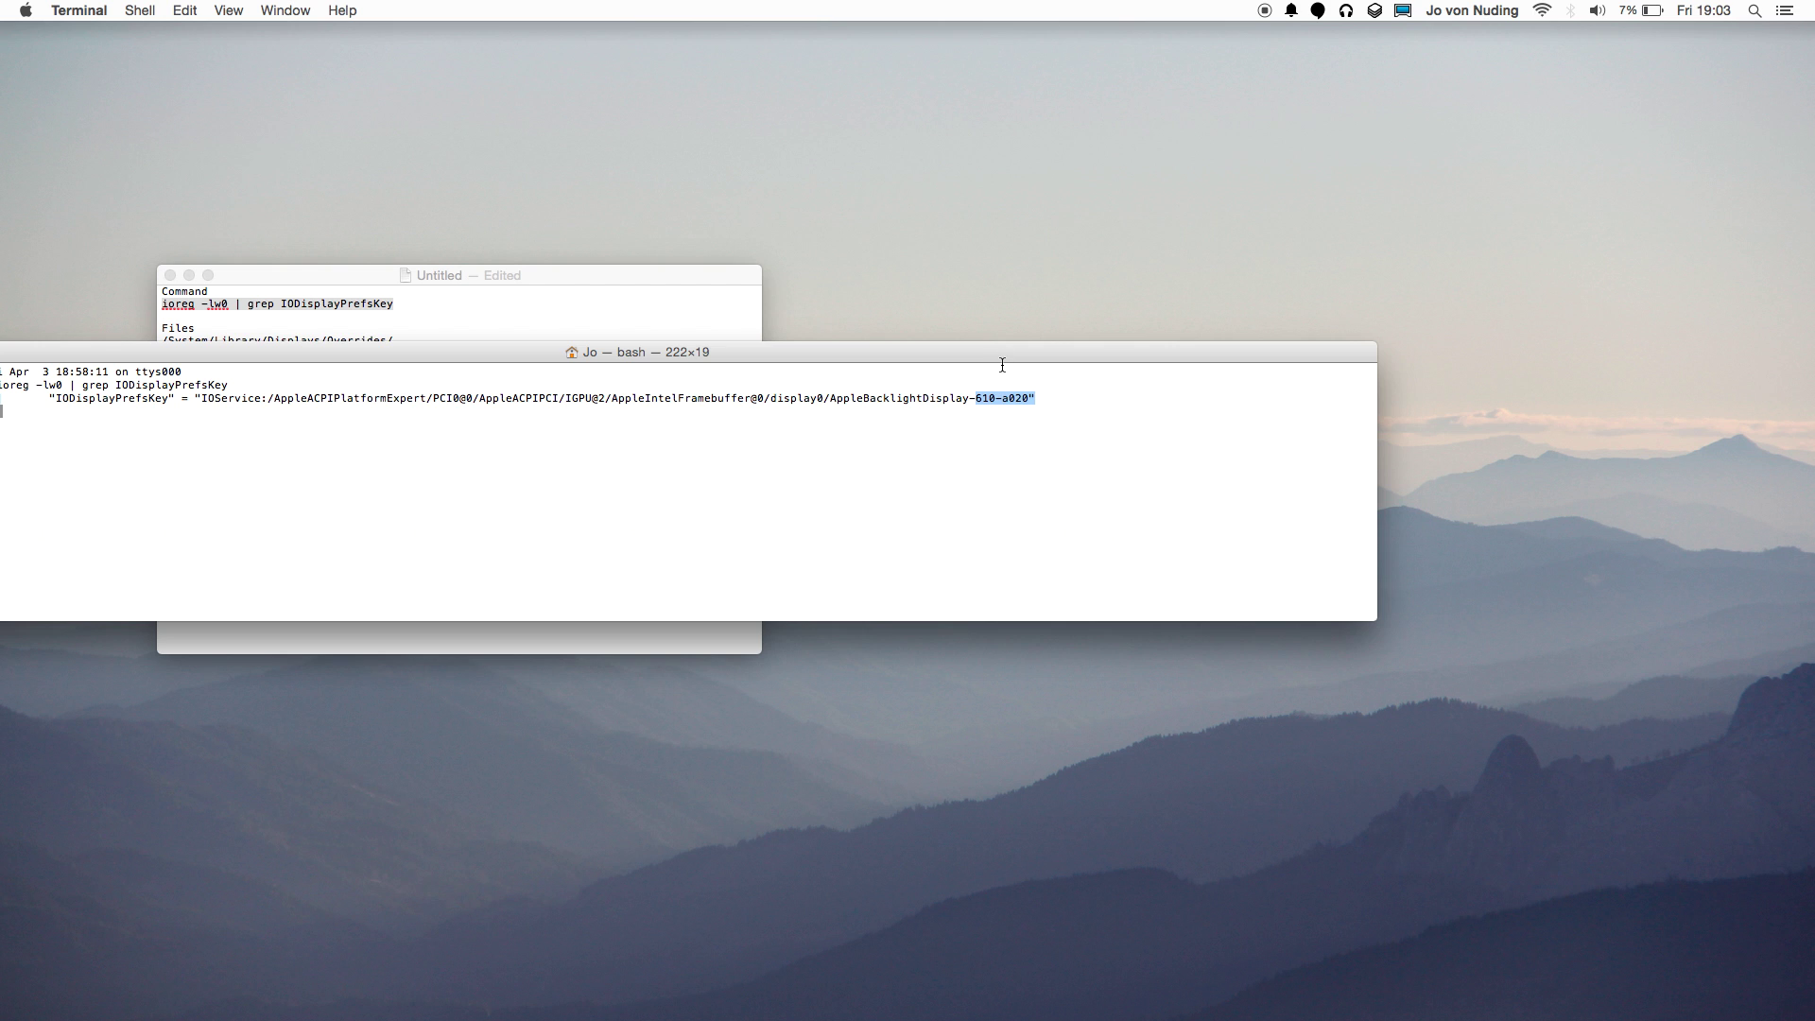
{"action": "left_click_drag", "start_coordinate": [1020, 358], "coordinate": [1028, 350]}
{"action": "left_click", "coordinate": [993, 393]}
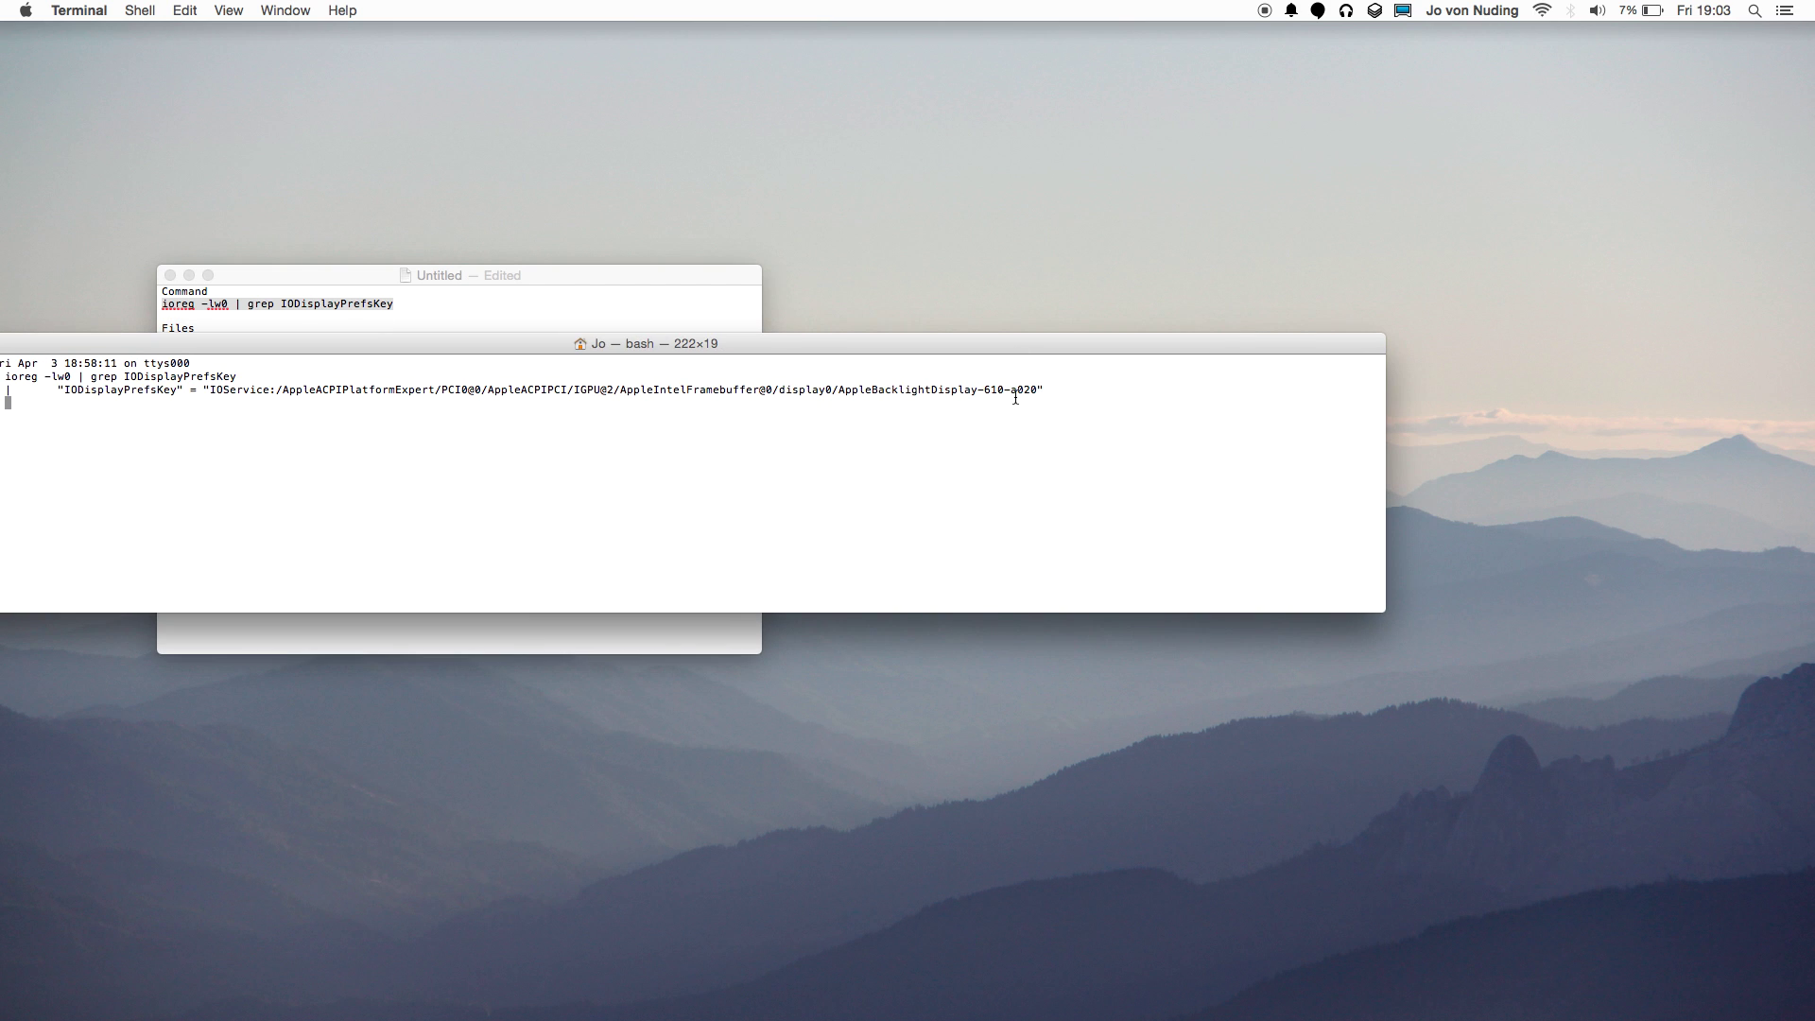
{"action": "left_click_drag", "start_coordinate": [984, 391], "coordinate": [1402, 155]}
{"action": "left_click", "coordinate": [1056, 390]}
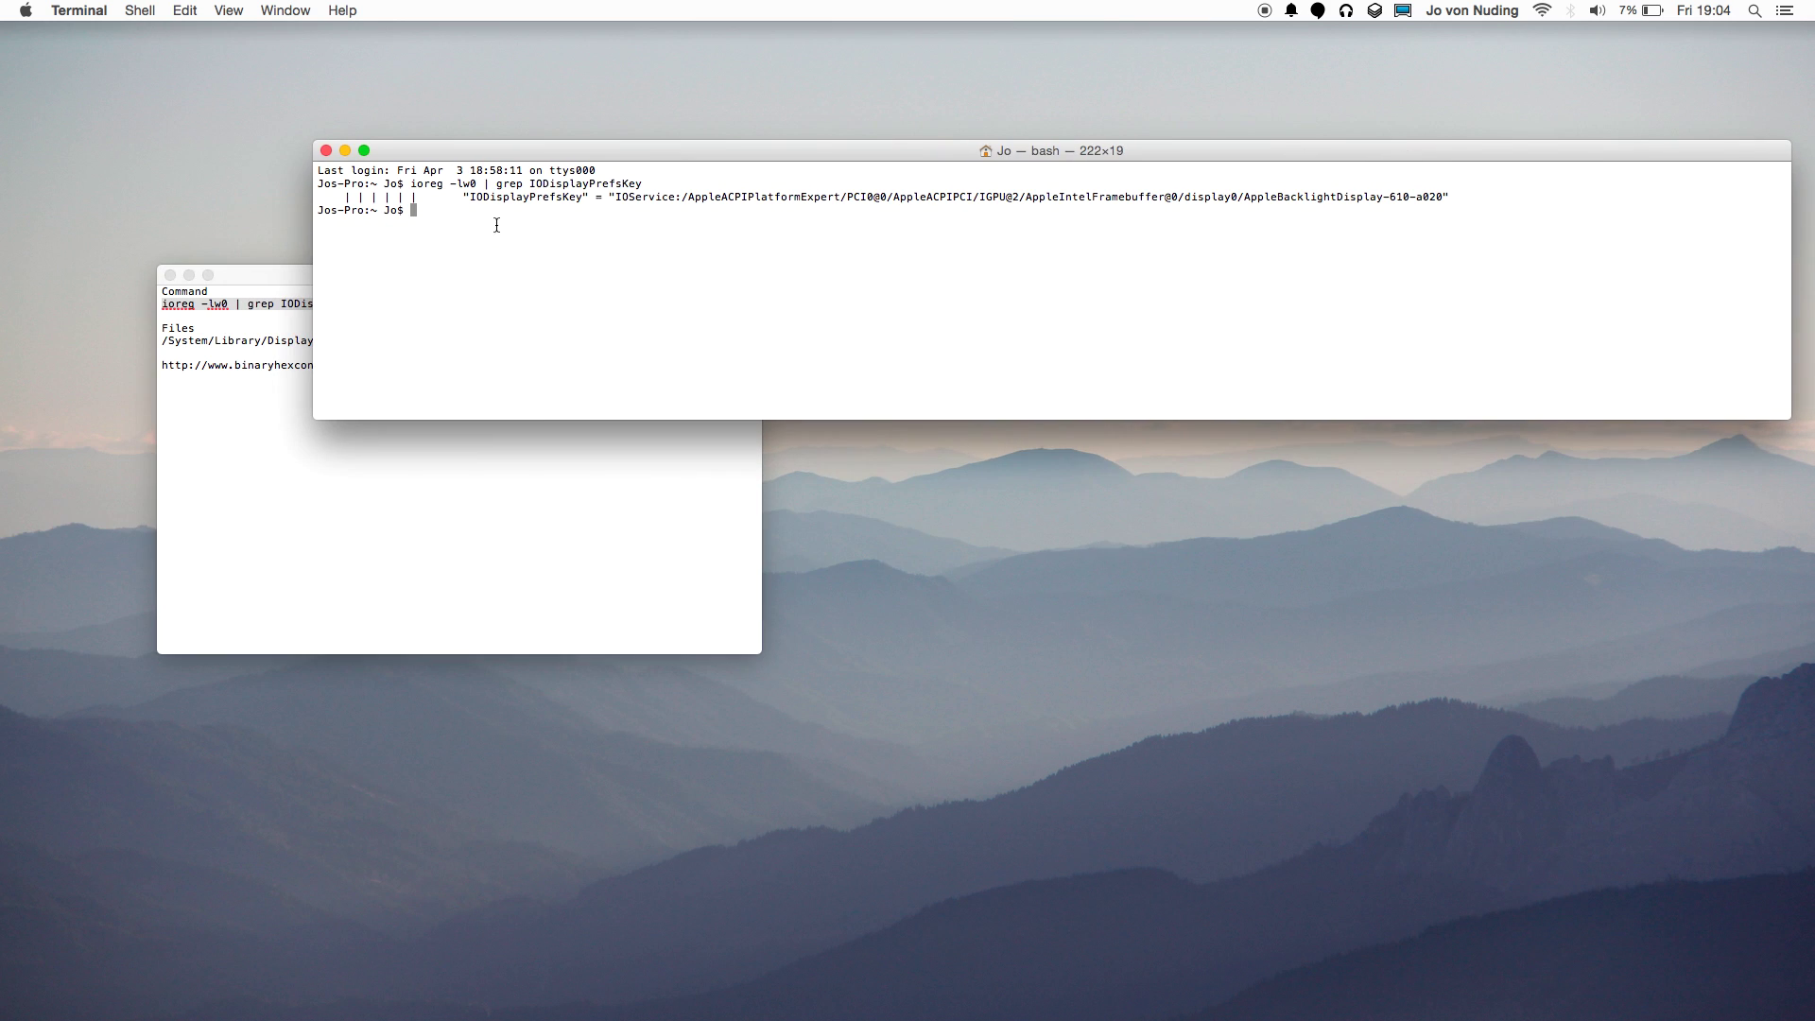
Move Terminal to the top and select the /System/Library/Displays/Overrides/ path in the notes.
{"action": "left_click_drag", "start_coordinate": [477, 163], "coordinate": [360, 51]}
{"action": "left_click", "coordinate": [645, 549]}
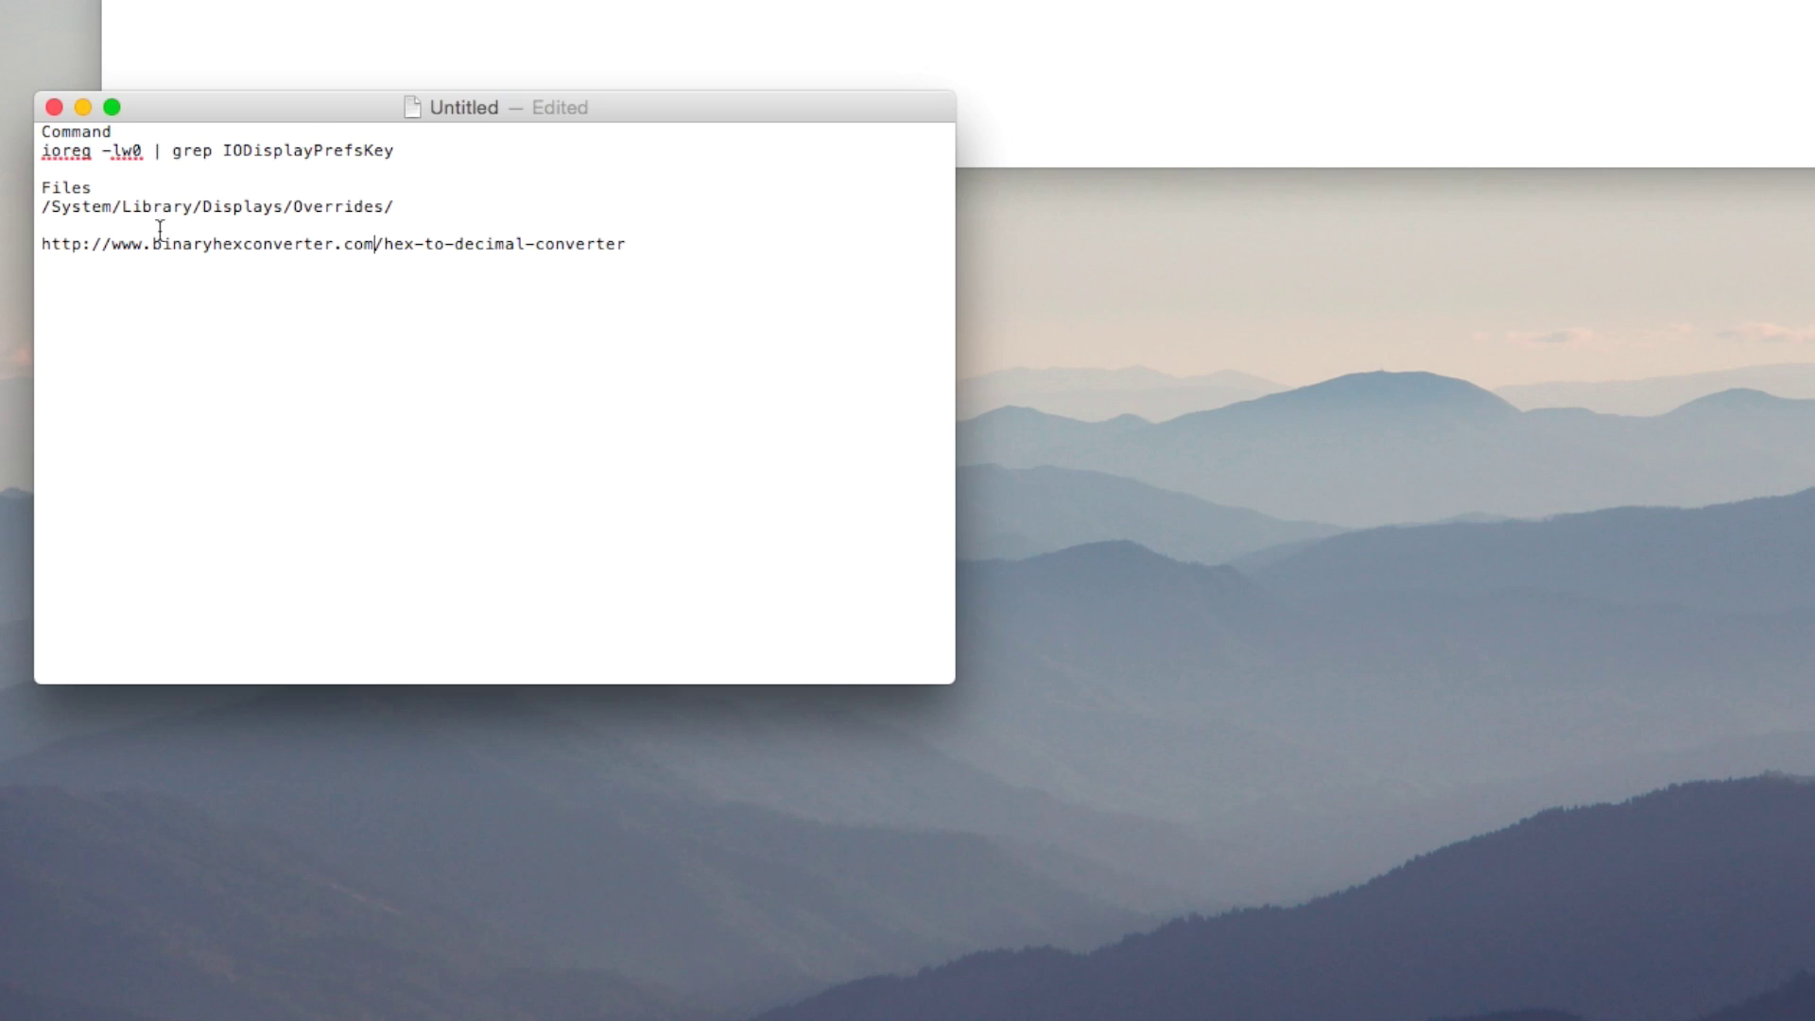
{"action": "left_click_drag", "start_coordinate": [48, 202], "coordinate": [390, 210]}
{"action": "key", "text": "super+c"}
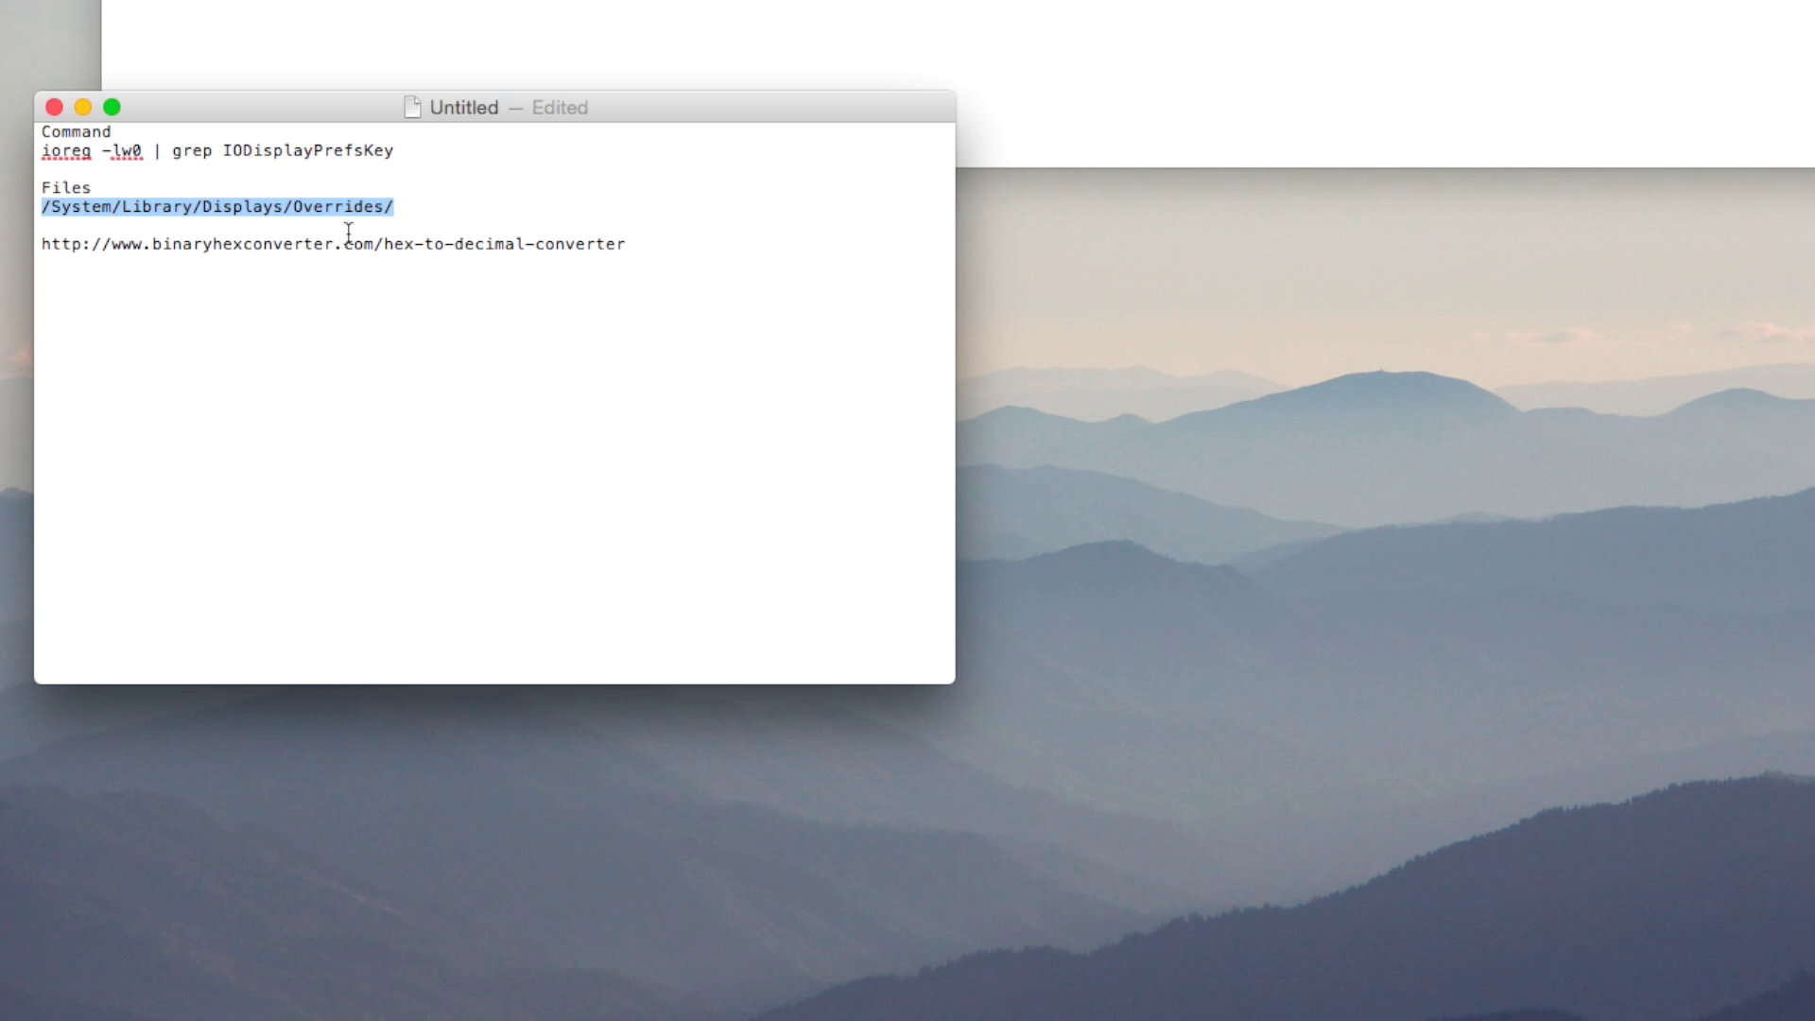
Open a Finder window and try Go to Folder with the Overrides path, then cancel it.
{"action": "left_click", "coordinate": [605, 1019]}
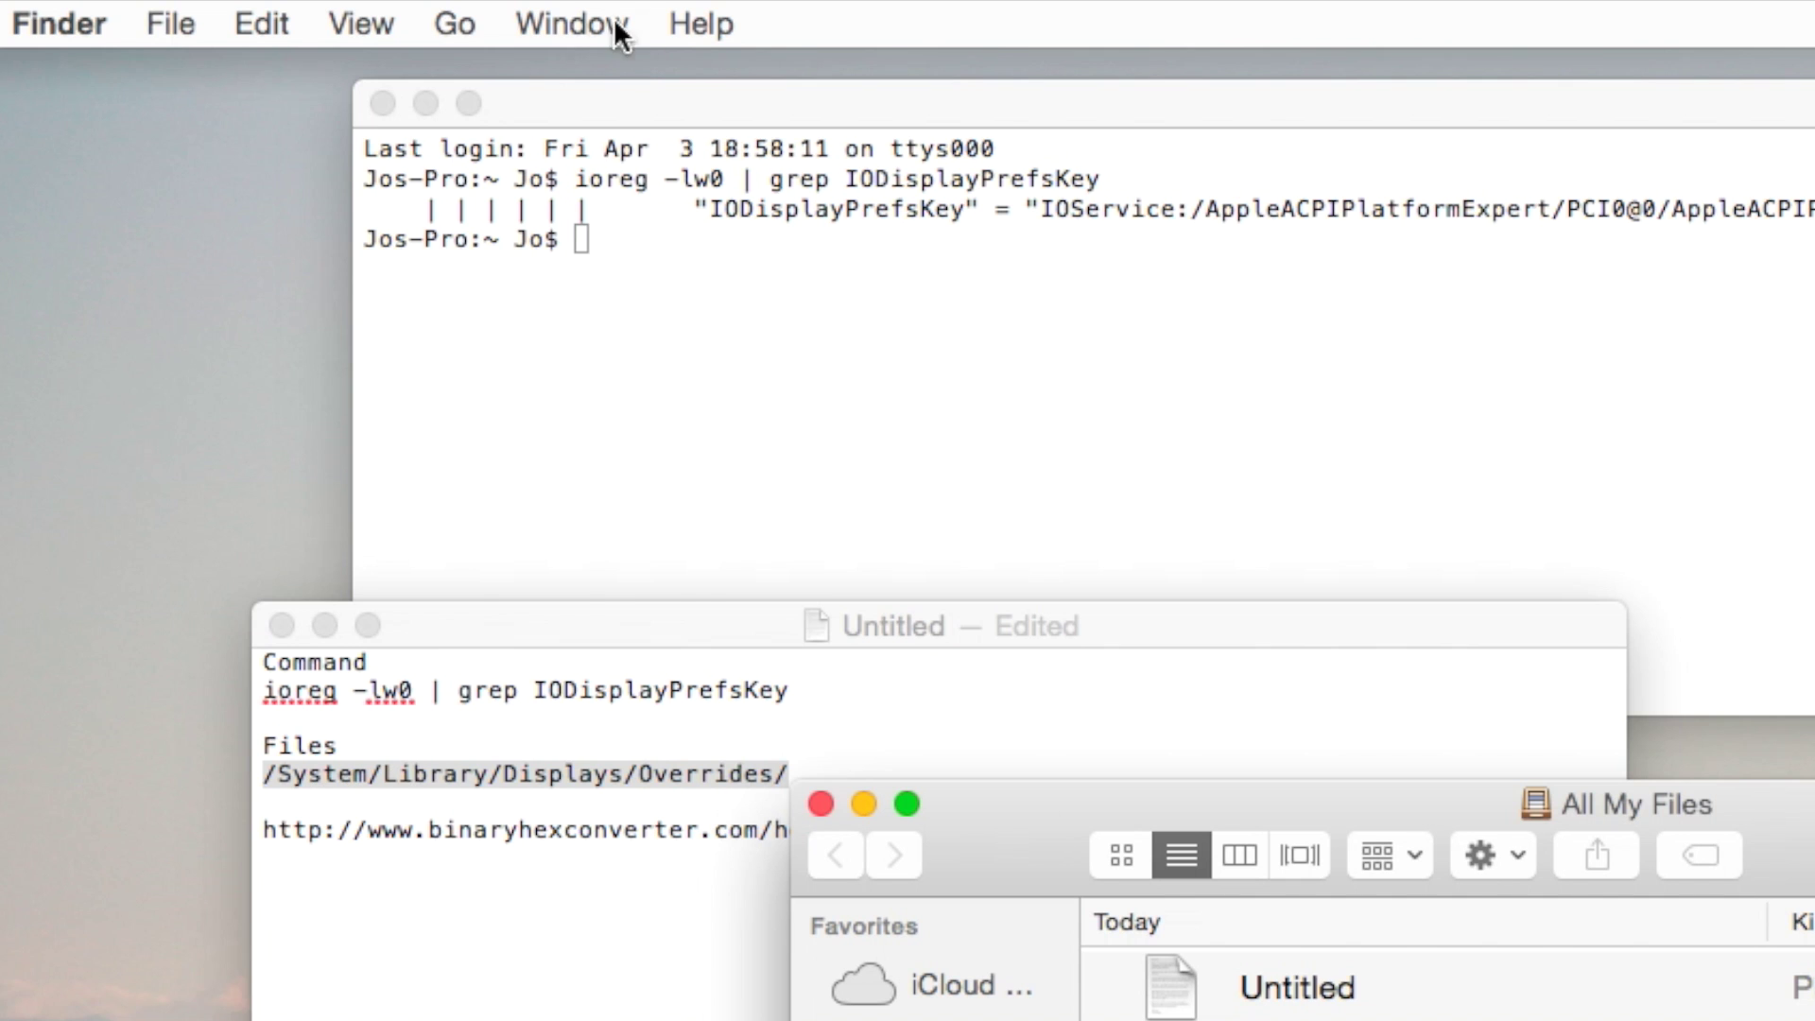
{"action": "left_click", "coordinate": [580, 19]}
{"action": "mouse_move", "coordinate": [463, 14]}
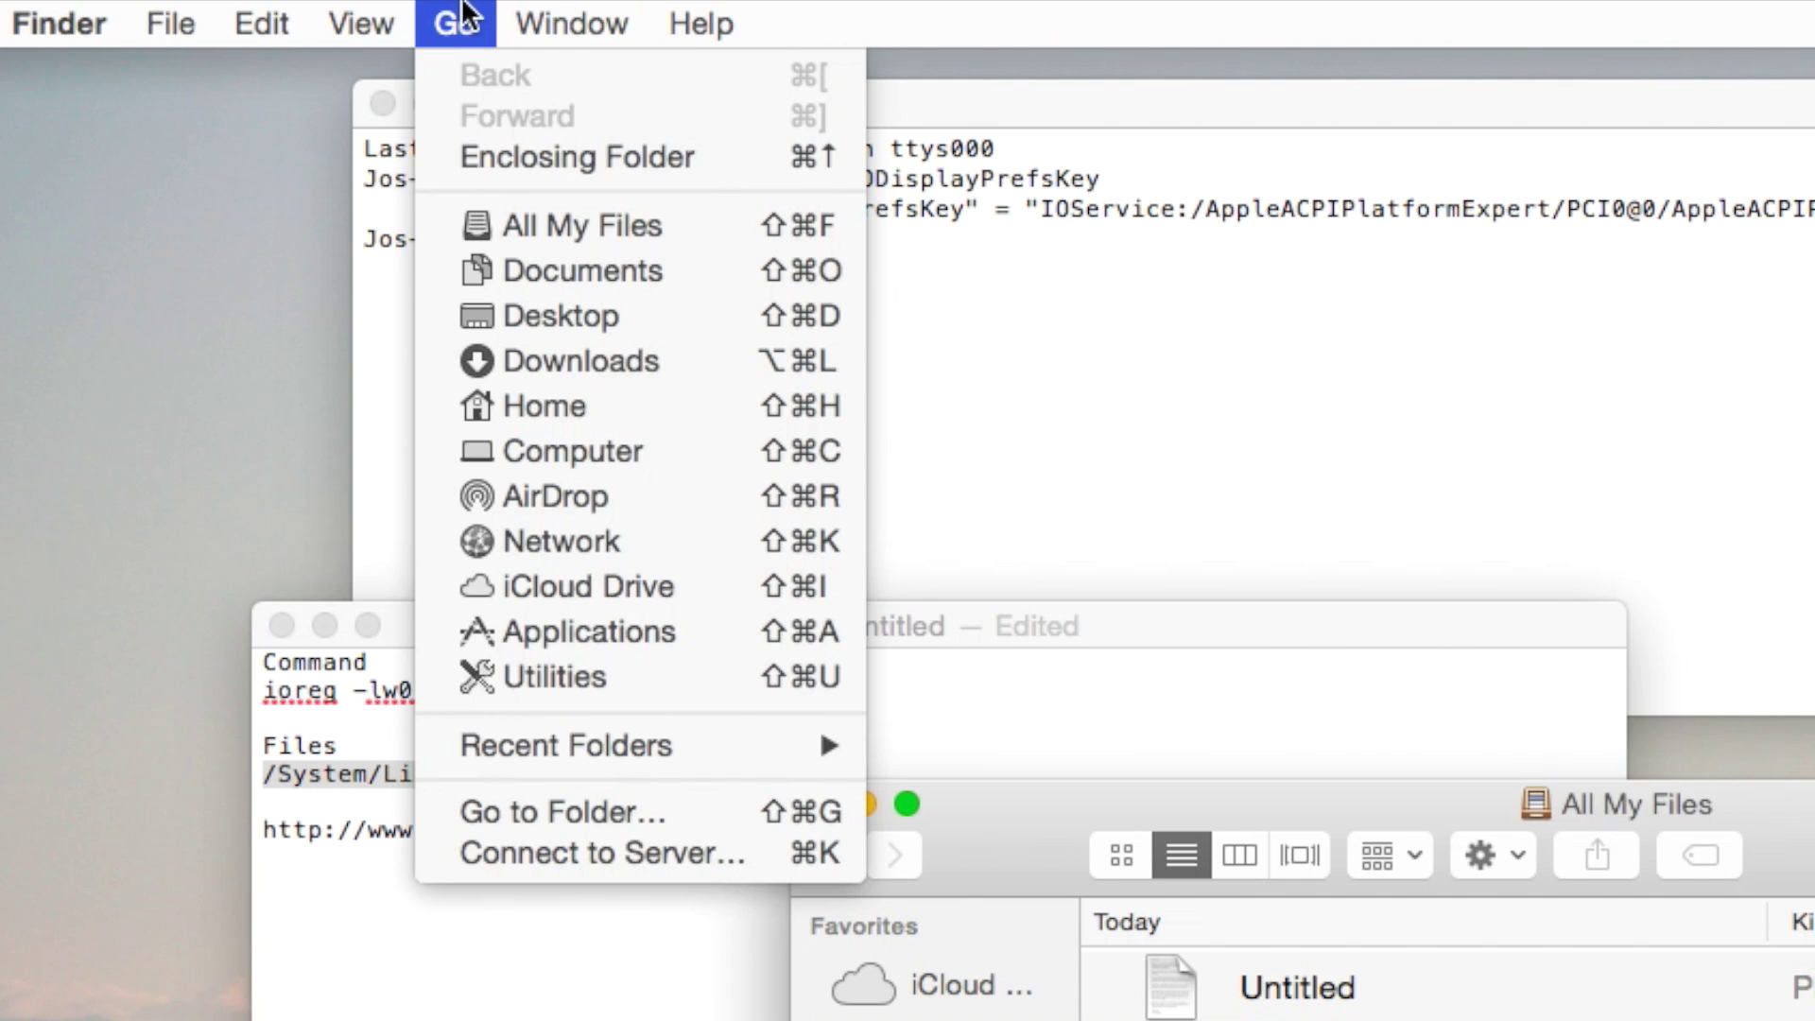
{"action": "left_click", "coordinate": [510, 817]}
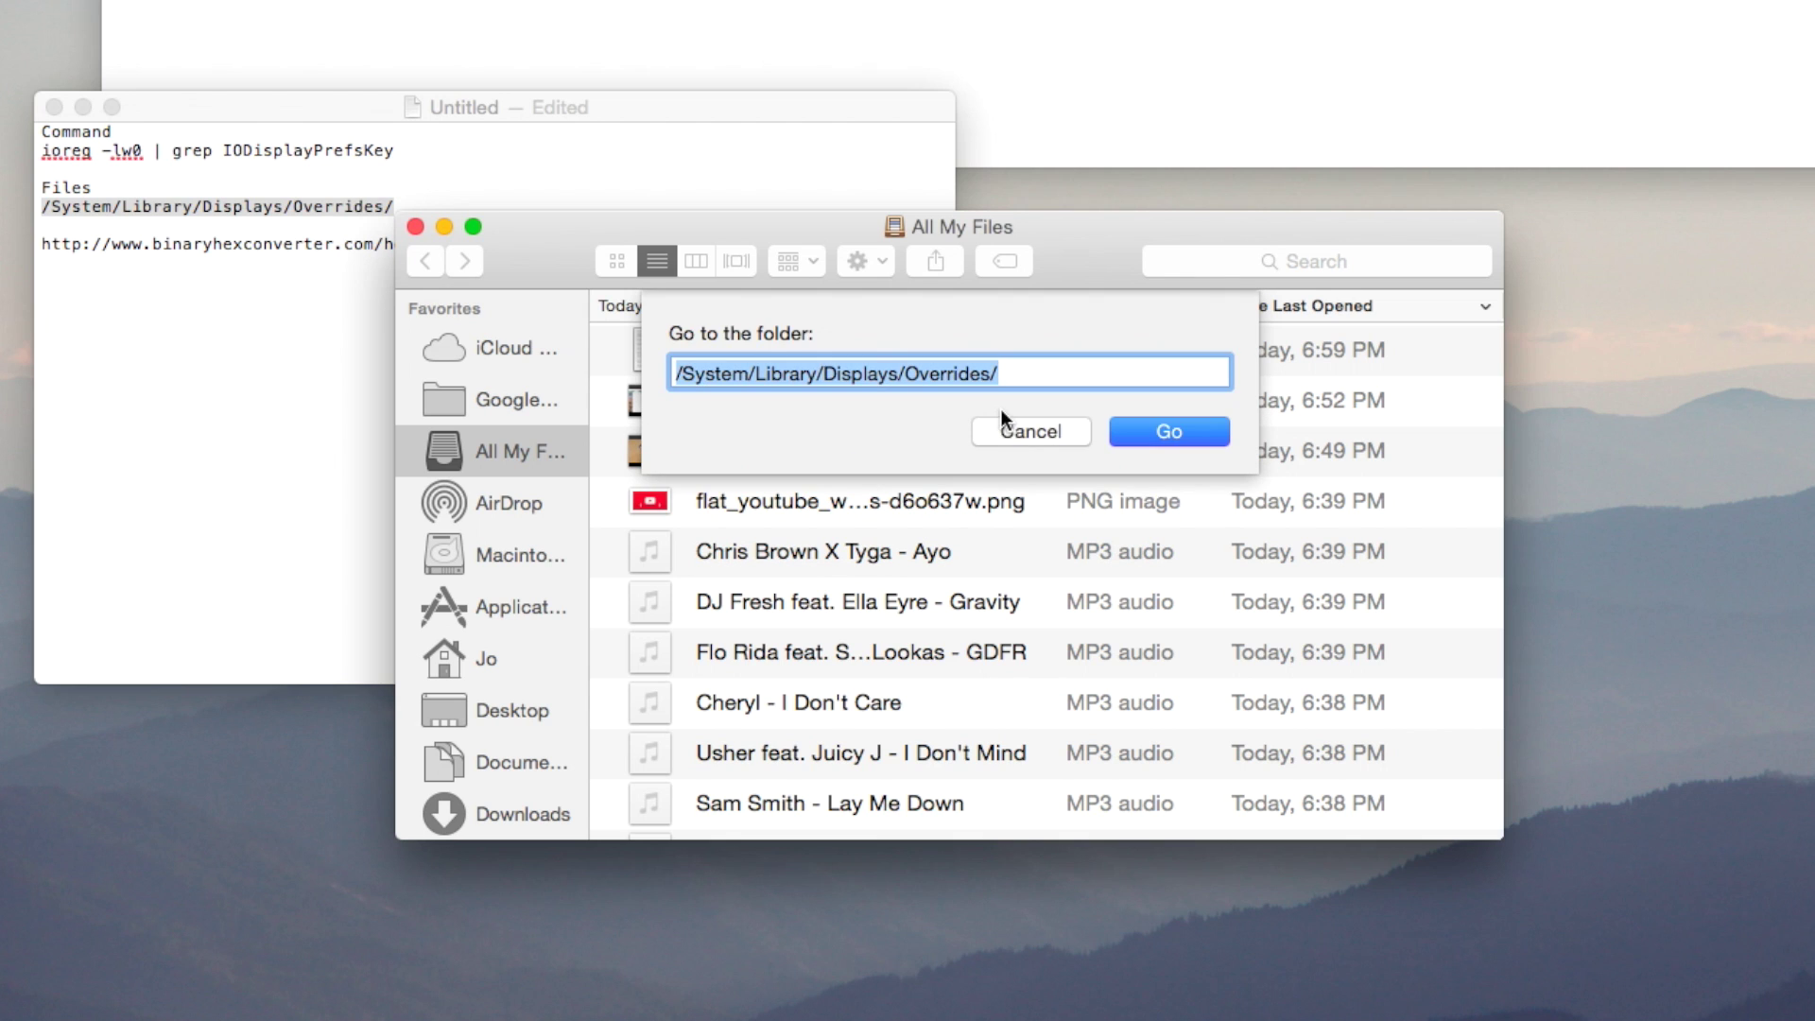
{"action": "key", "text": "super+v"}
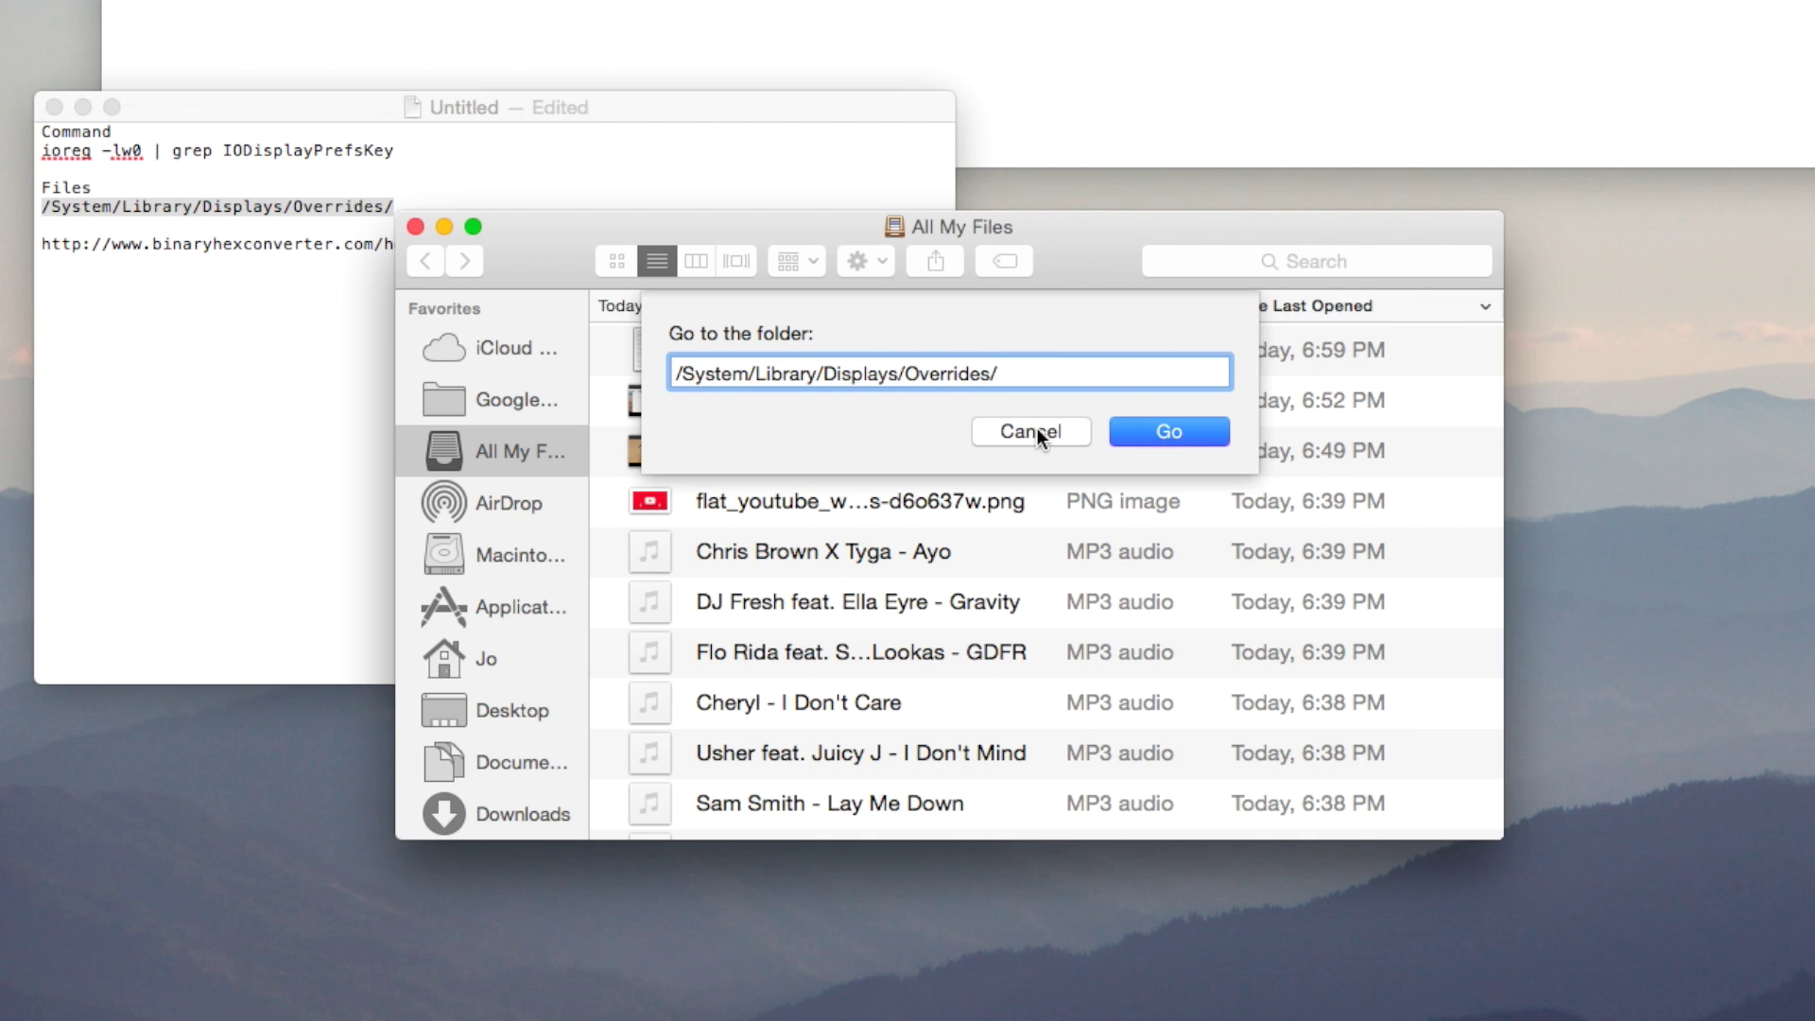
{"action": "left_click", "coordinate": [1031, 432]}
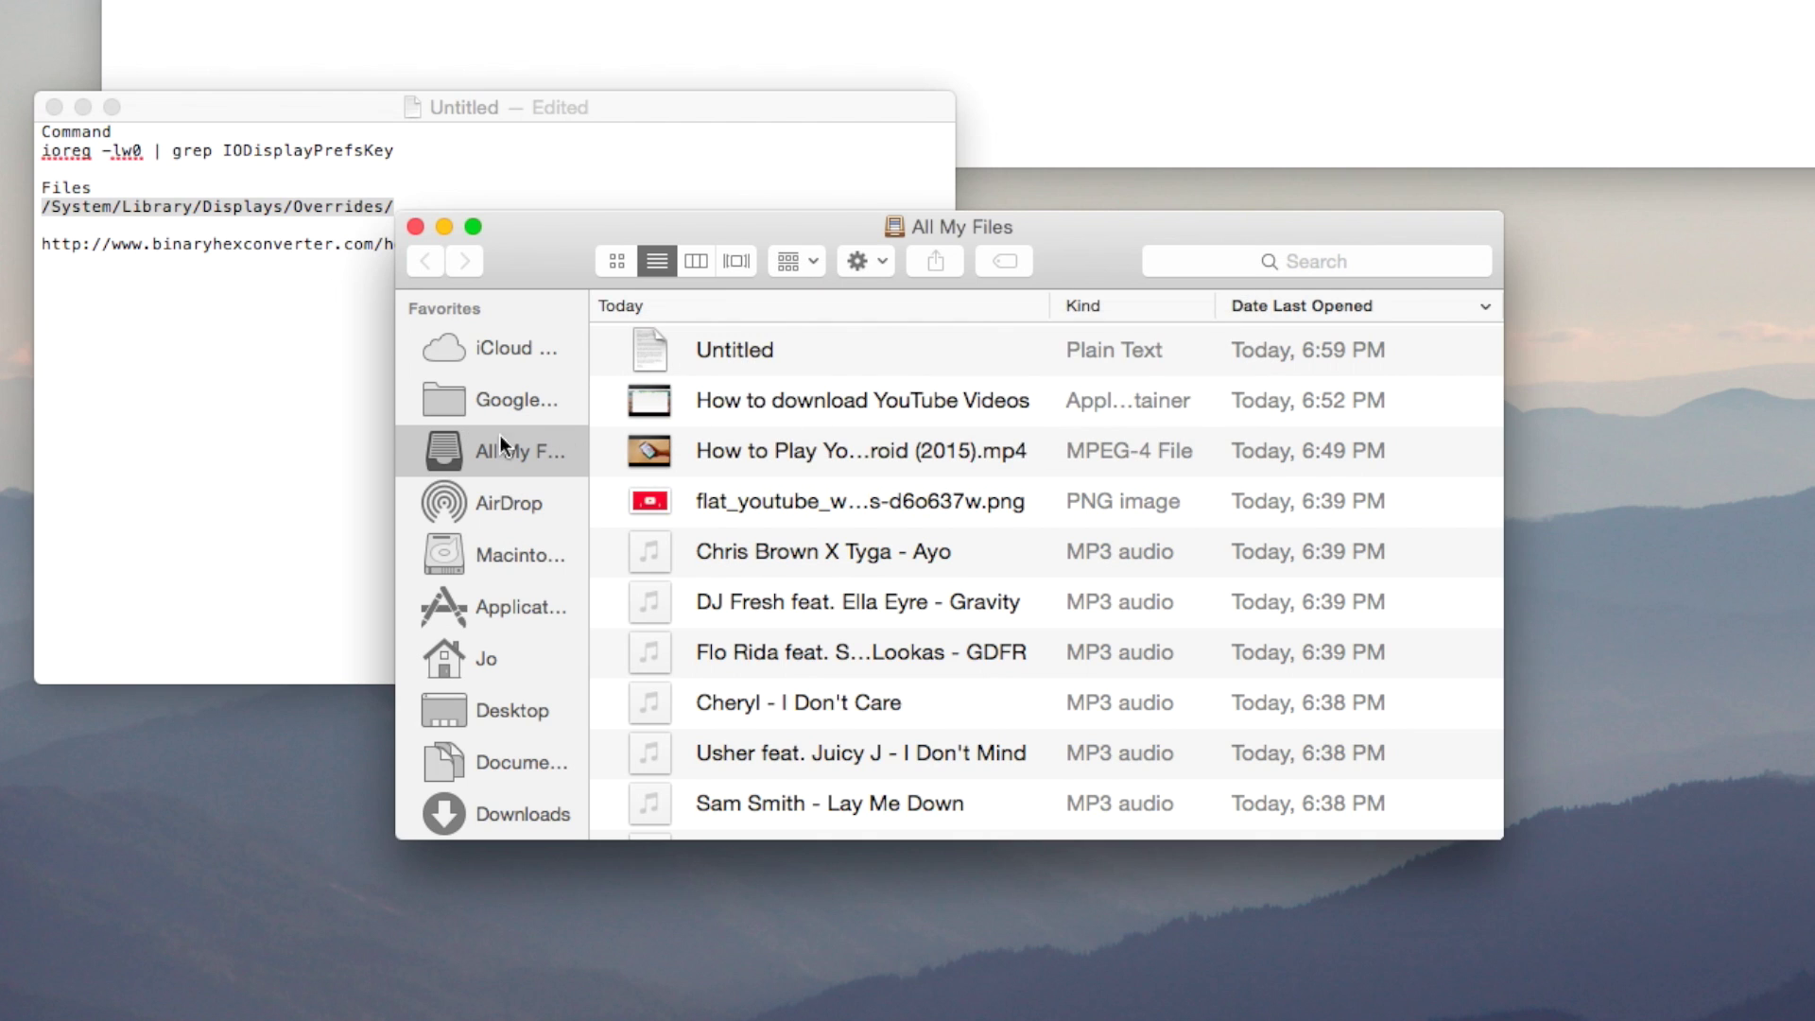
Browse from Macintosh SSD into System > Library and locate the Displays folder.
{"action": "left_click", "coordinate": [503, 553]}
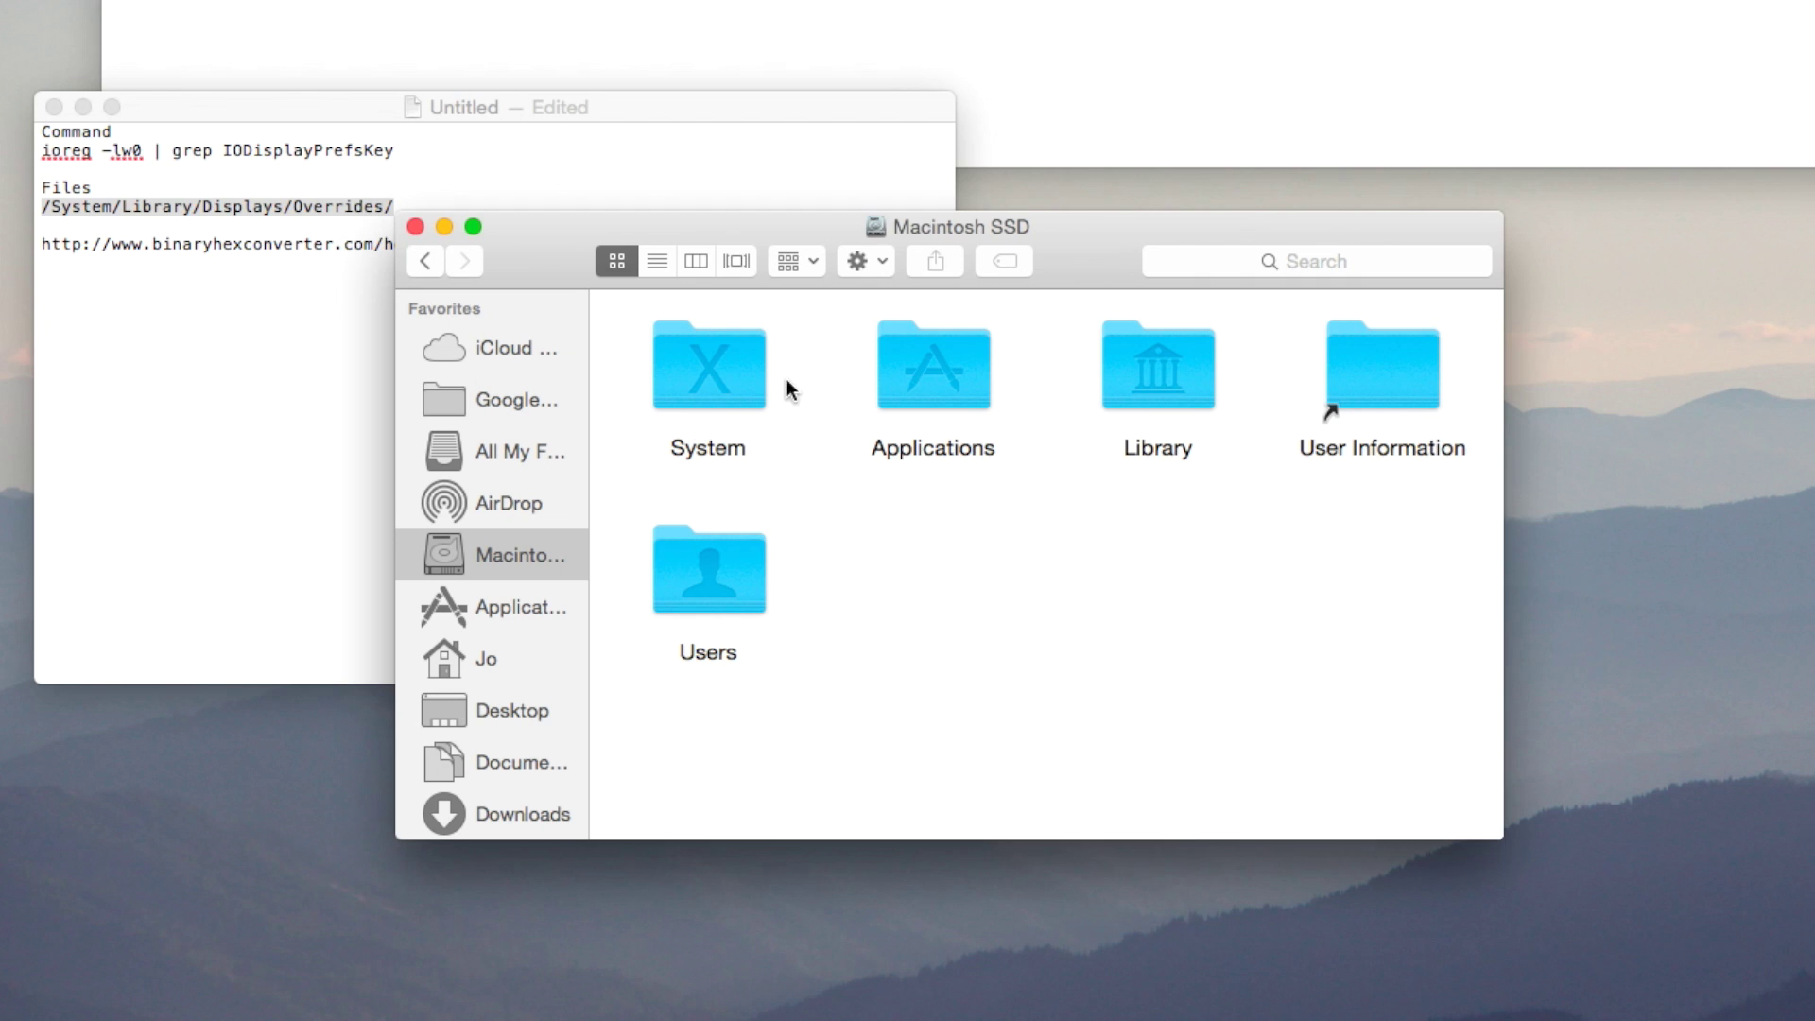
{"action": "double_click", "coordinate": [712, 374]}
{"action": "double_click", "coordinate": [691, 365]}
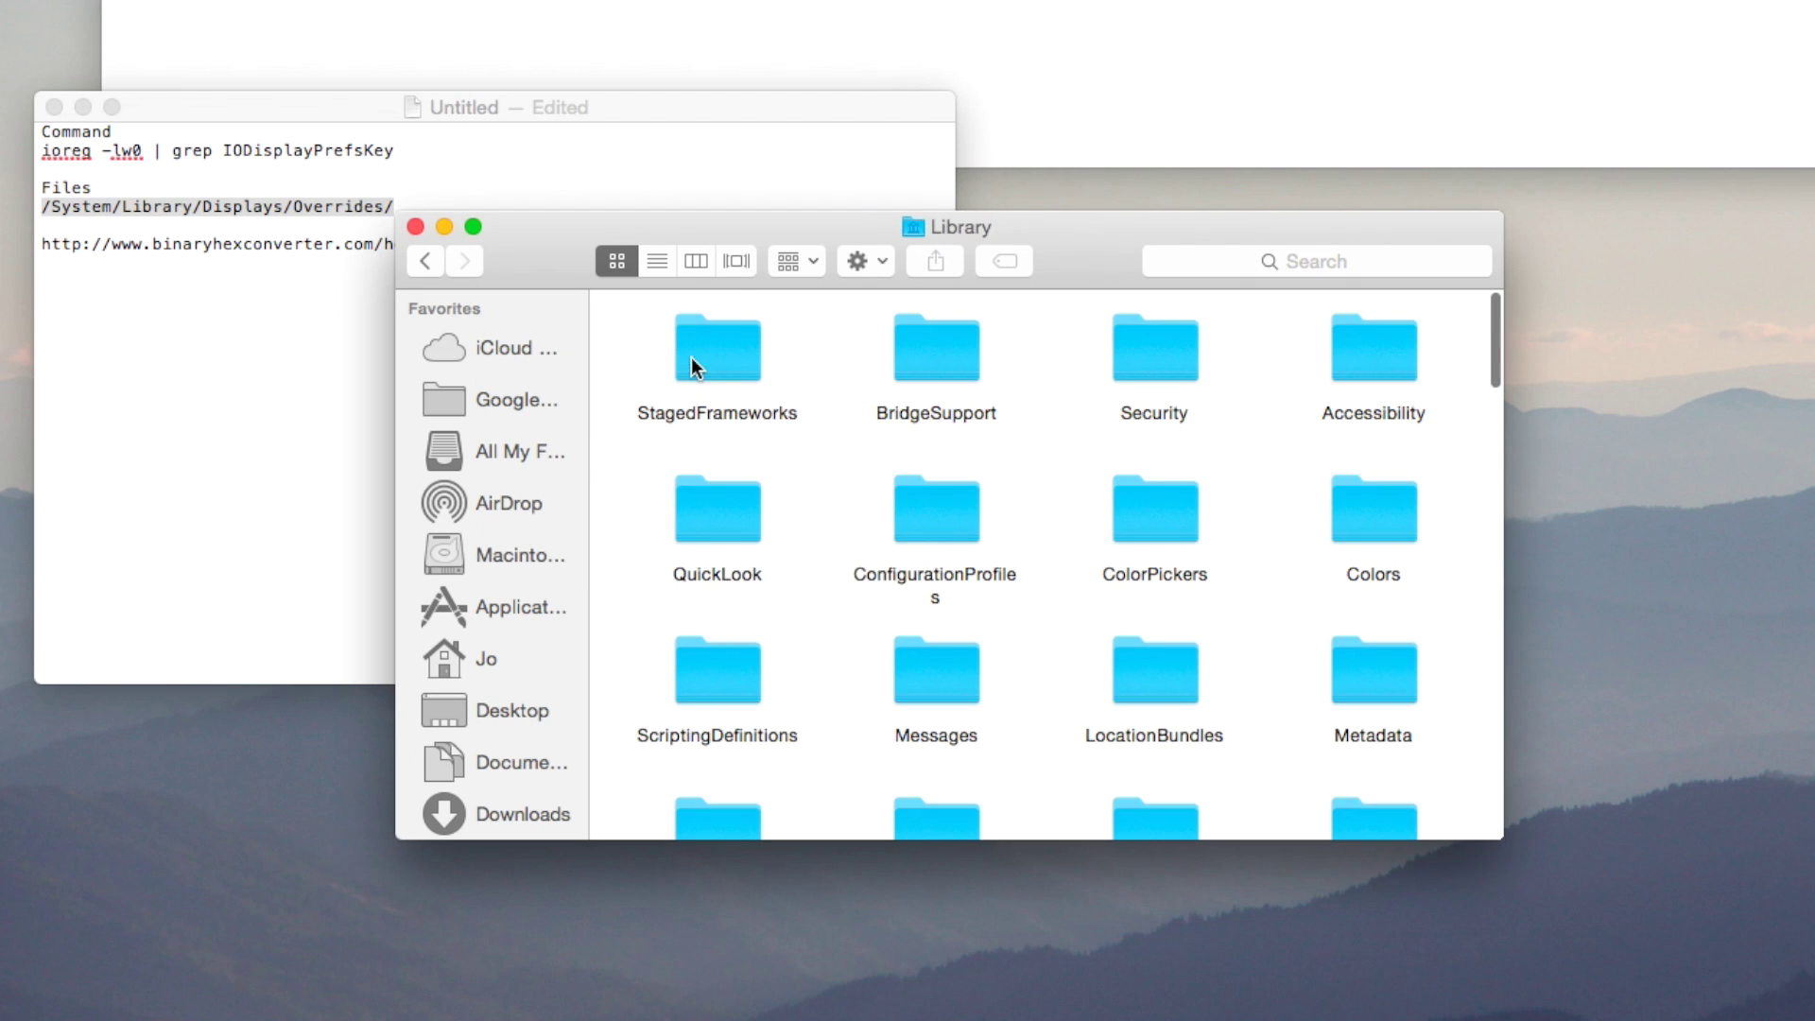
{"action": "scroll", "coordinate": [1231, 639], "scroll_direction": "down", "scroll_amount": 2}
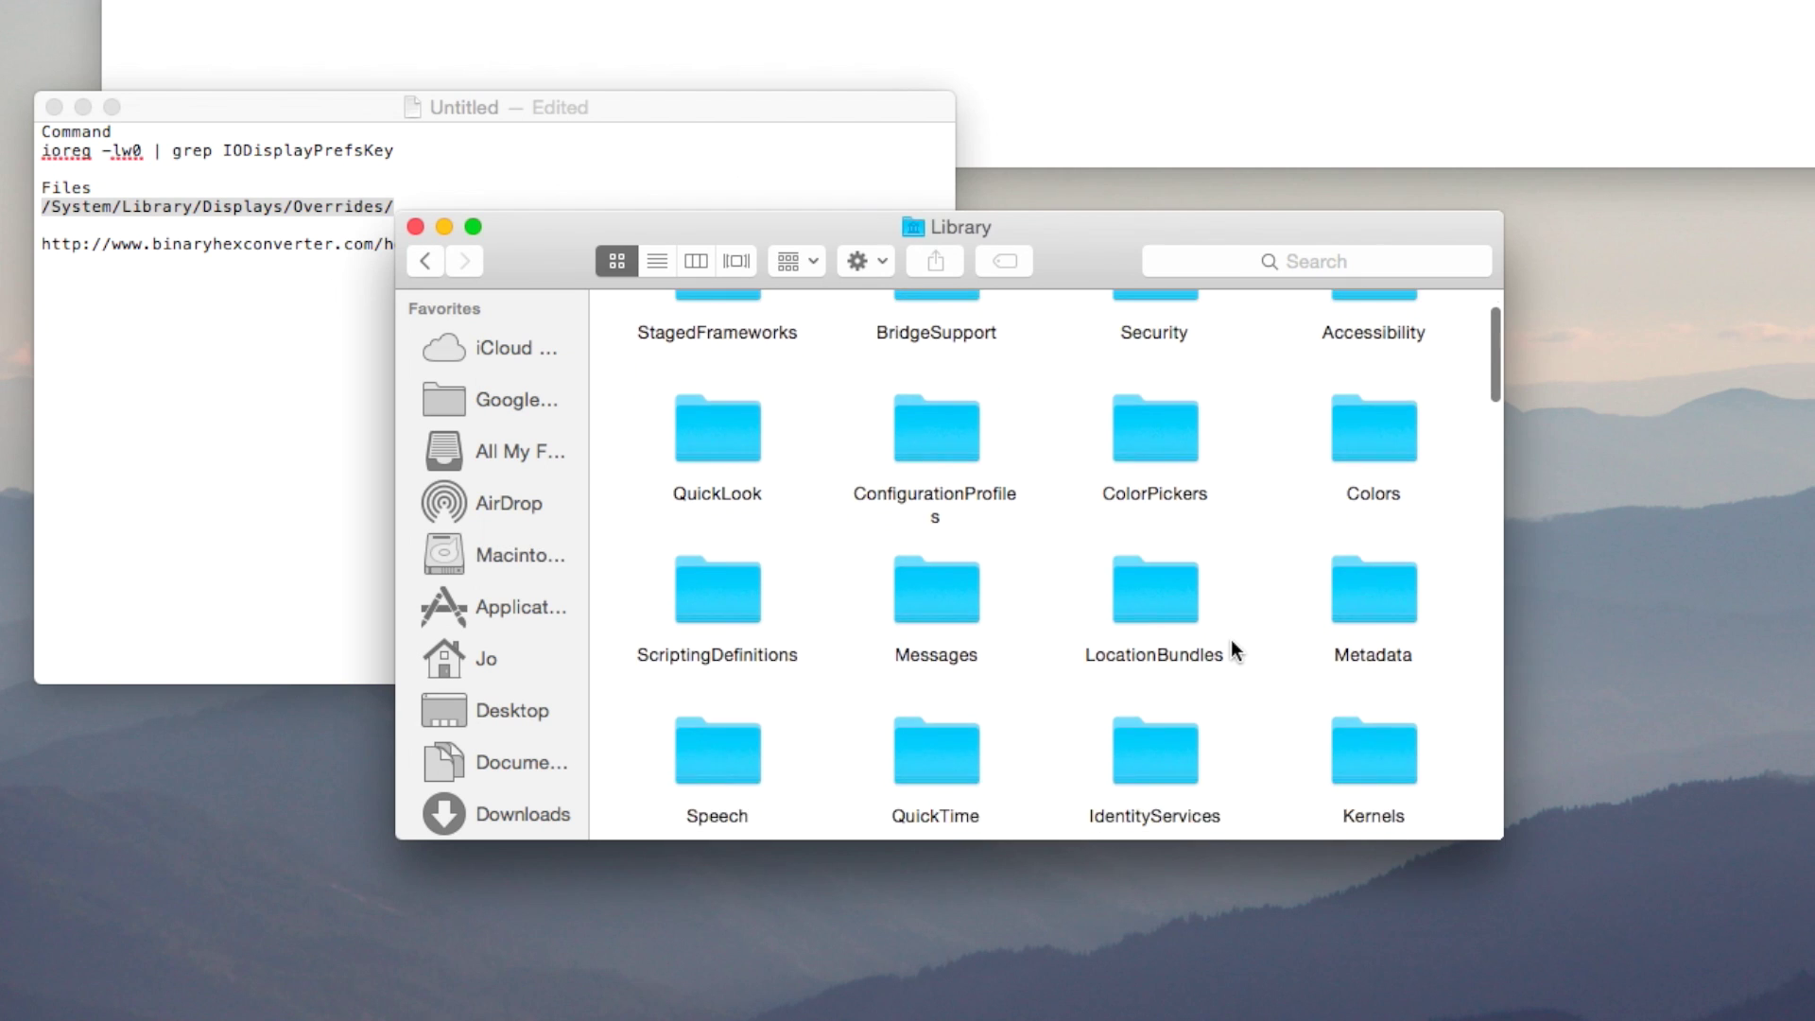
{"action": "scroll", "coordinate": [1230, 639], "scroll_direction": "up", "scroll_amount": 2}
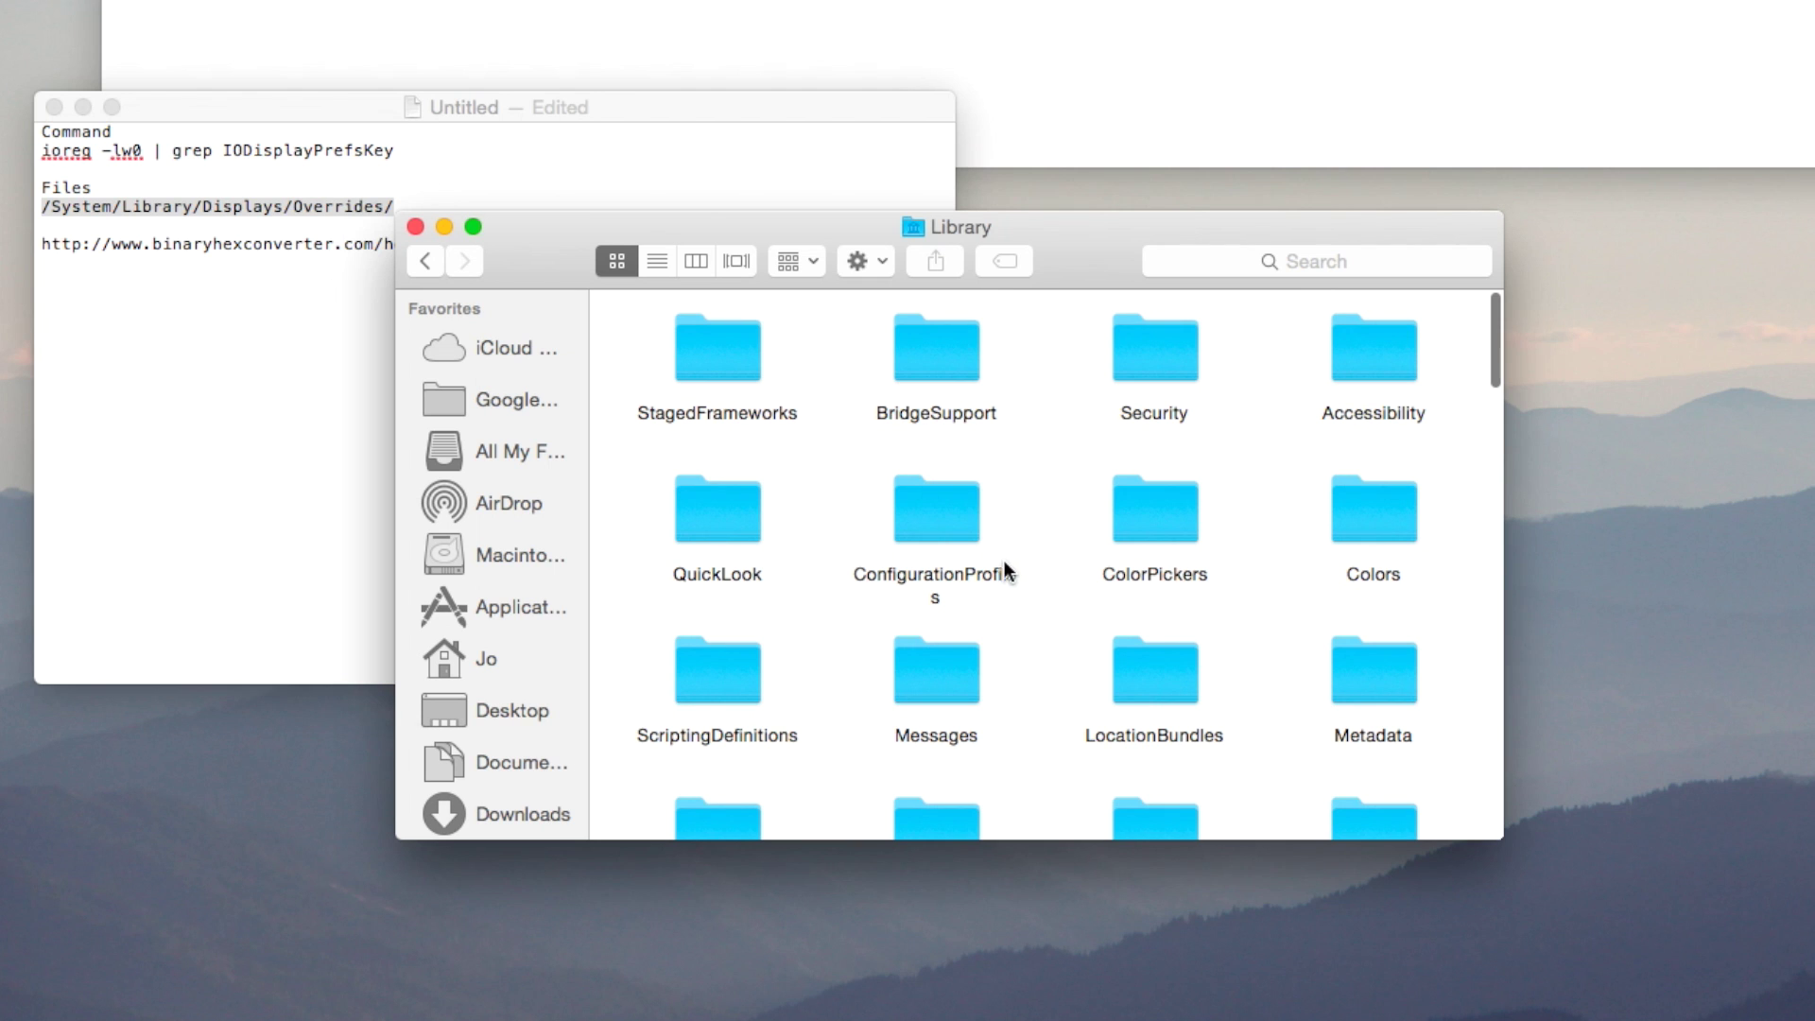
{"action": "scroll", "coordinate": [1248, 390], "scroll_direction": "down", "scroll_amount": 7}
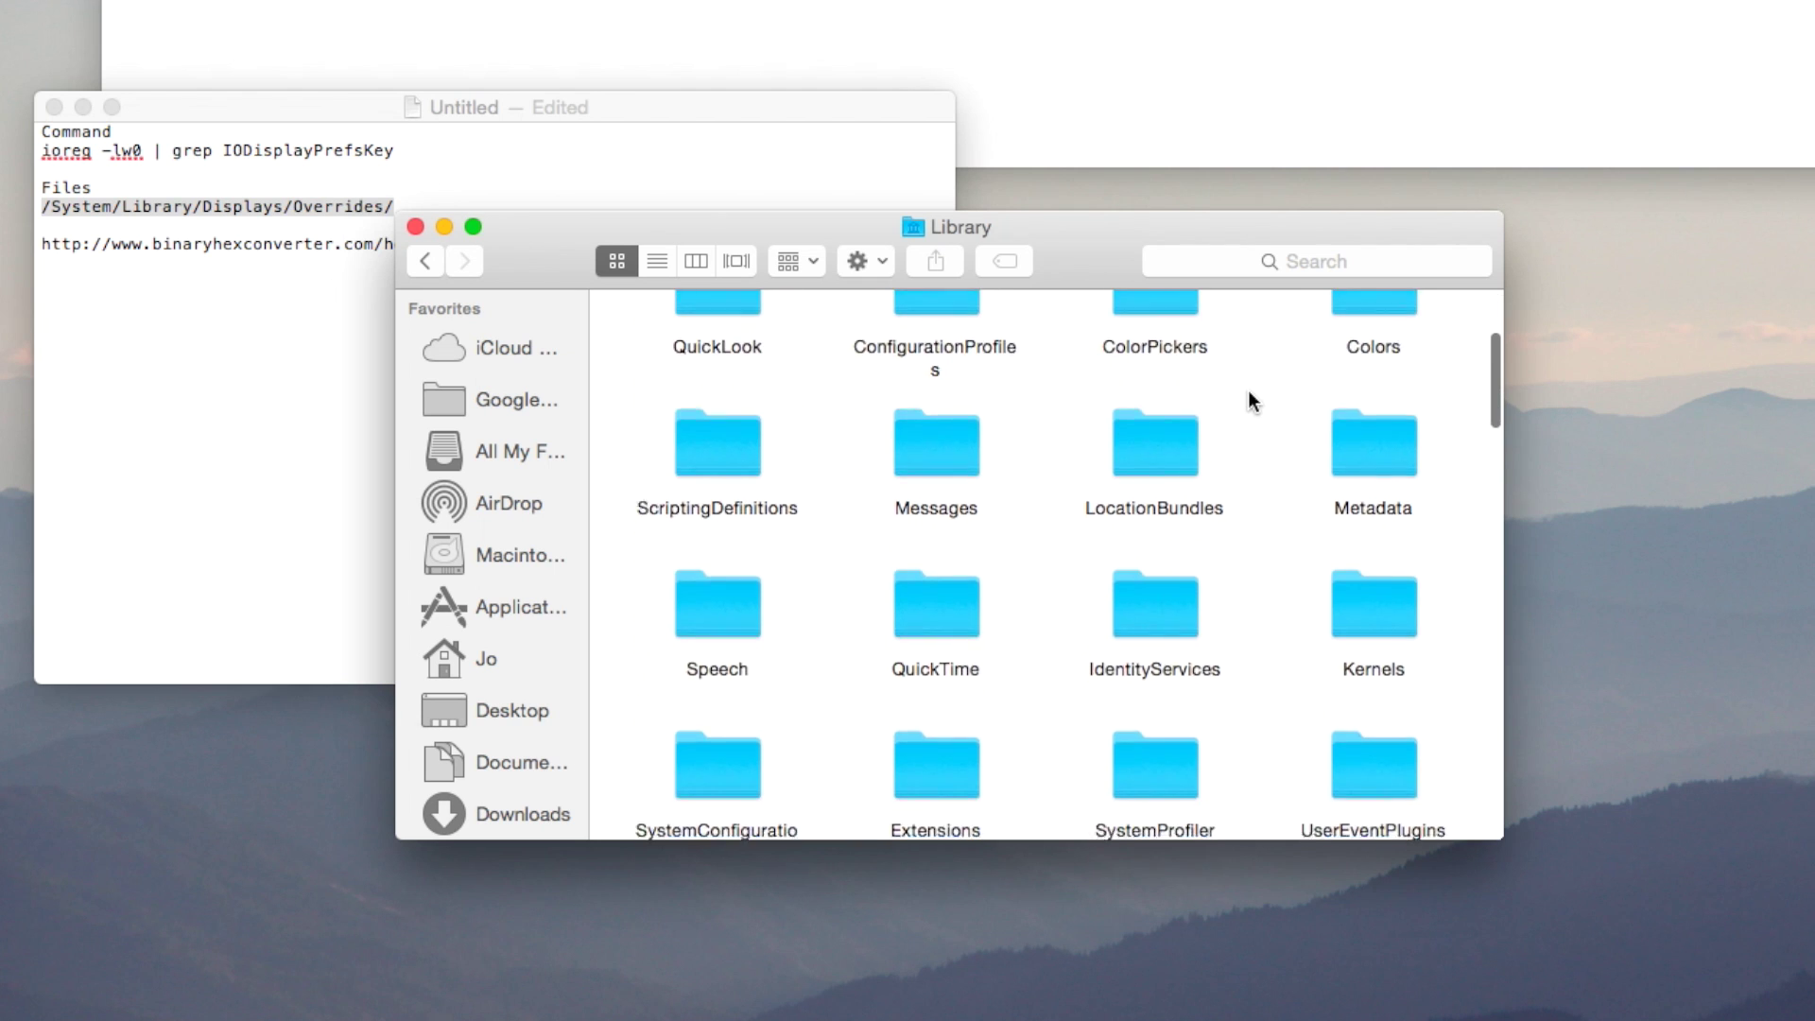
{"action": "scroll", "coordinate": [1248, 390], "scroll_direction": "down", "scroll_amount": 2}
{"action": "left_click", "coordinate": [1127, 485]}
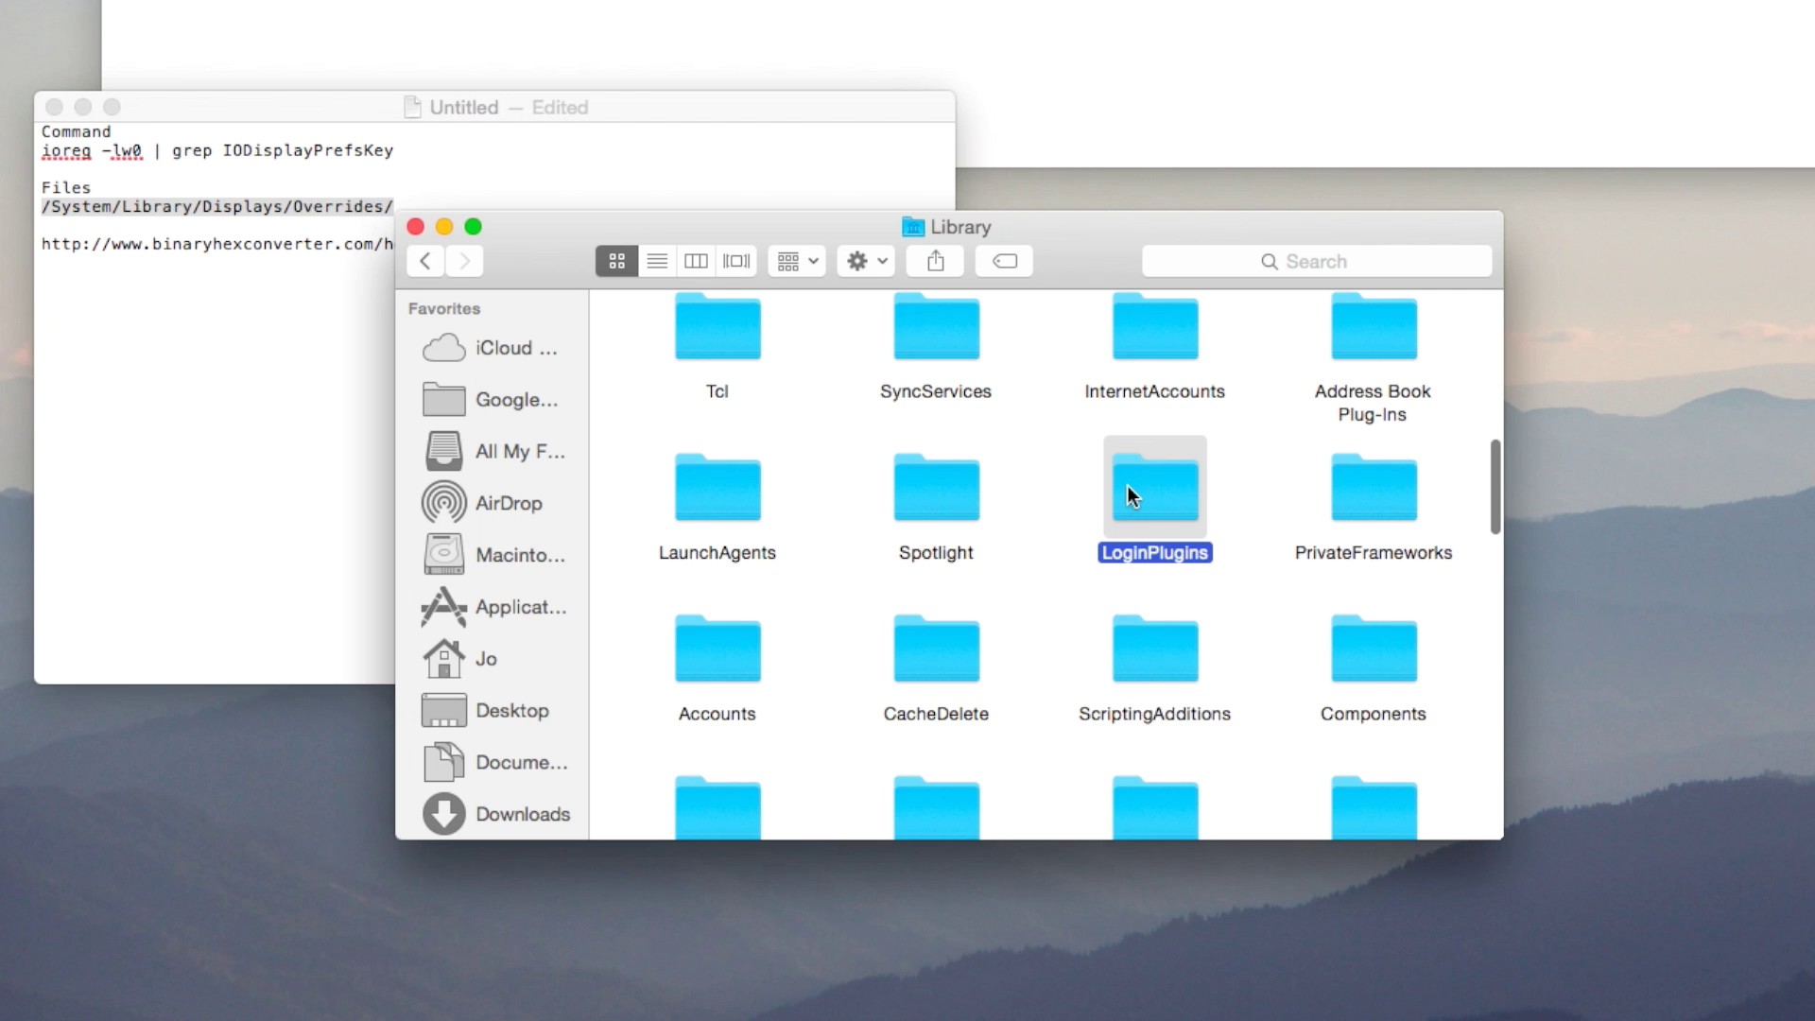
{"action": "key", "text": "d"}
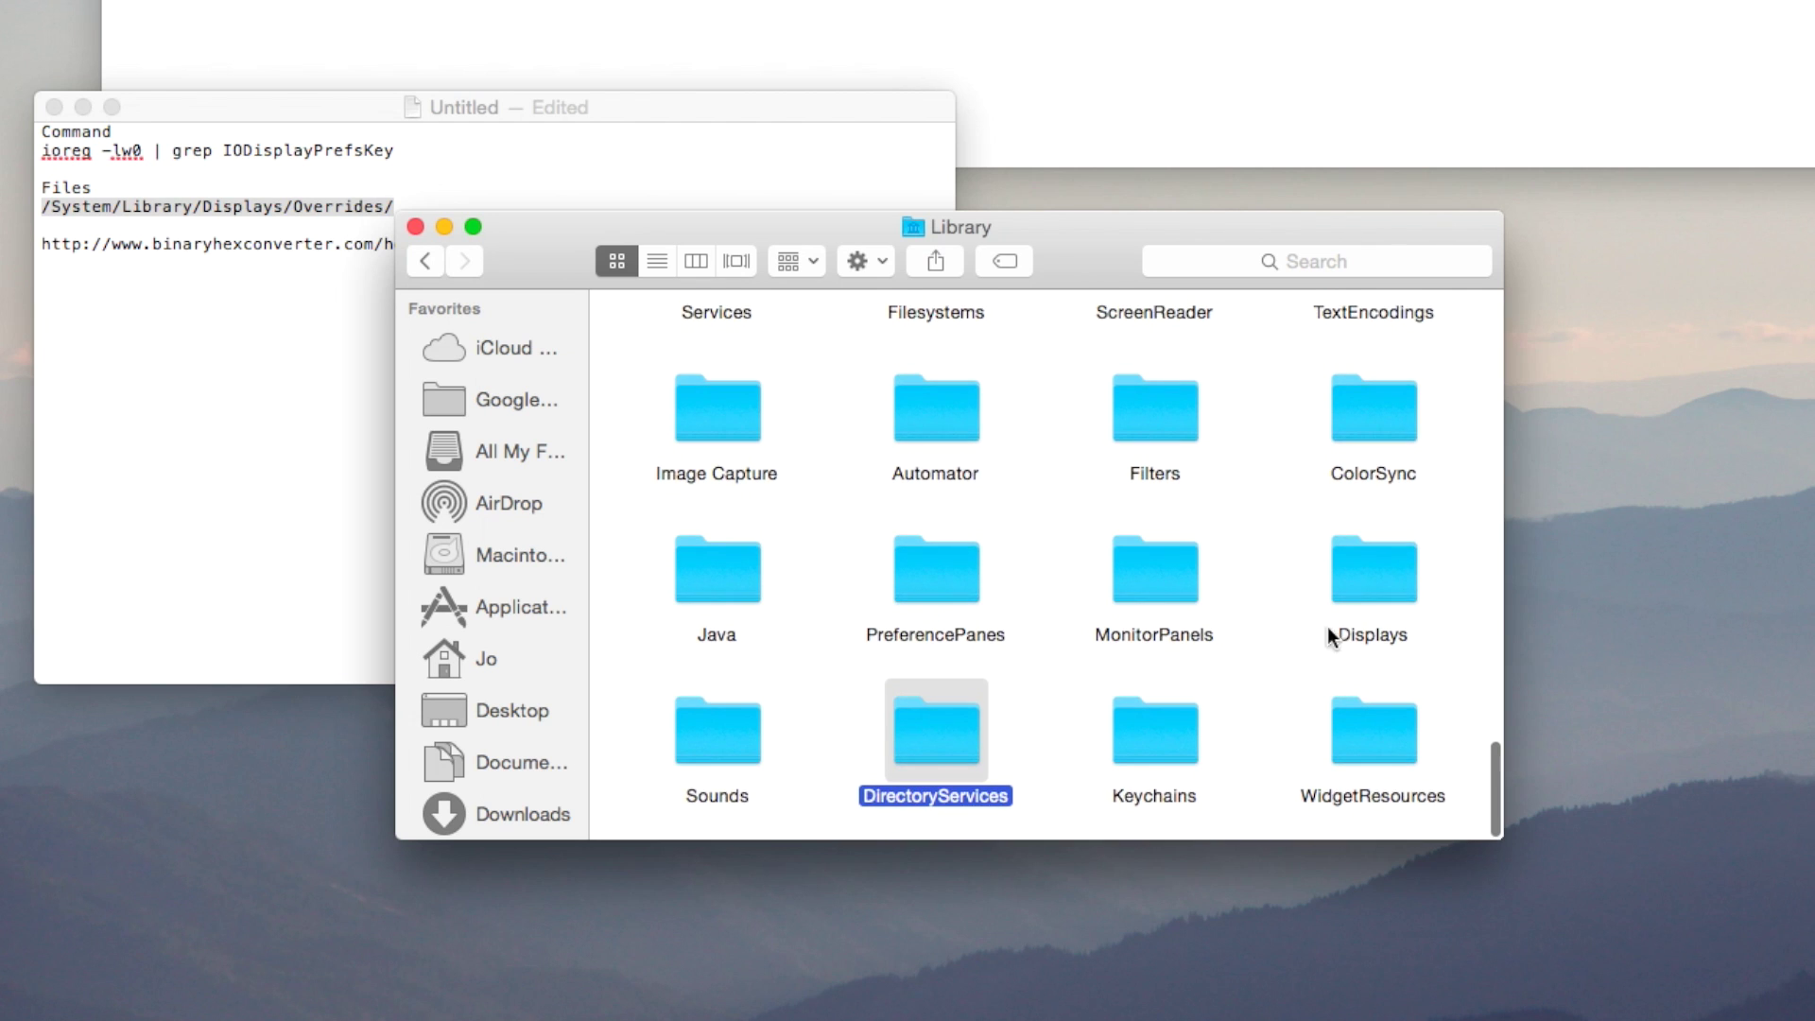
Open Displays > Overrides and enlarge the window to show every DisplayVendorID folder.
{"action": "double_click", "coordinate": [1376, 562]}
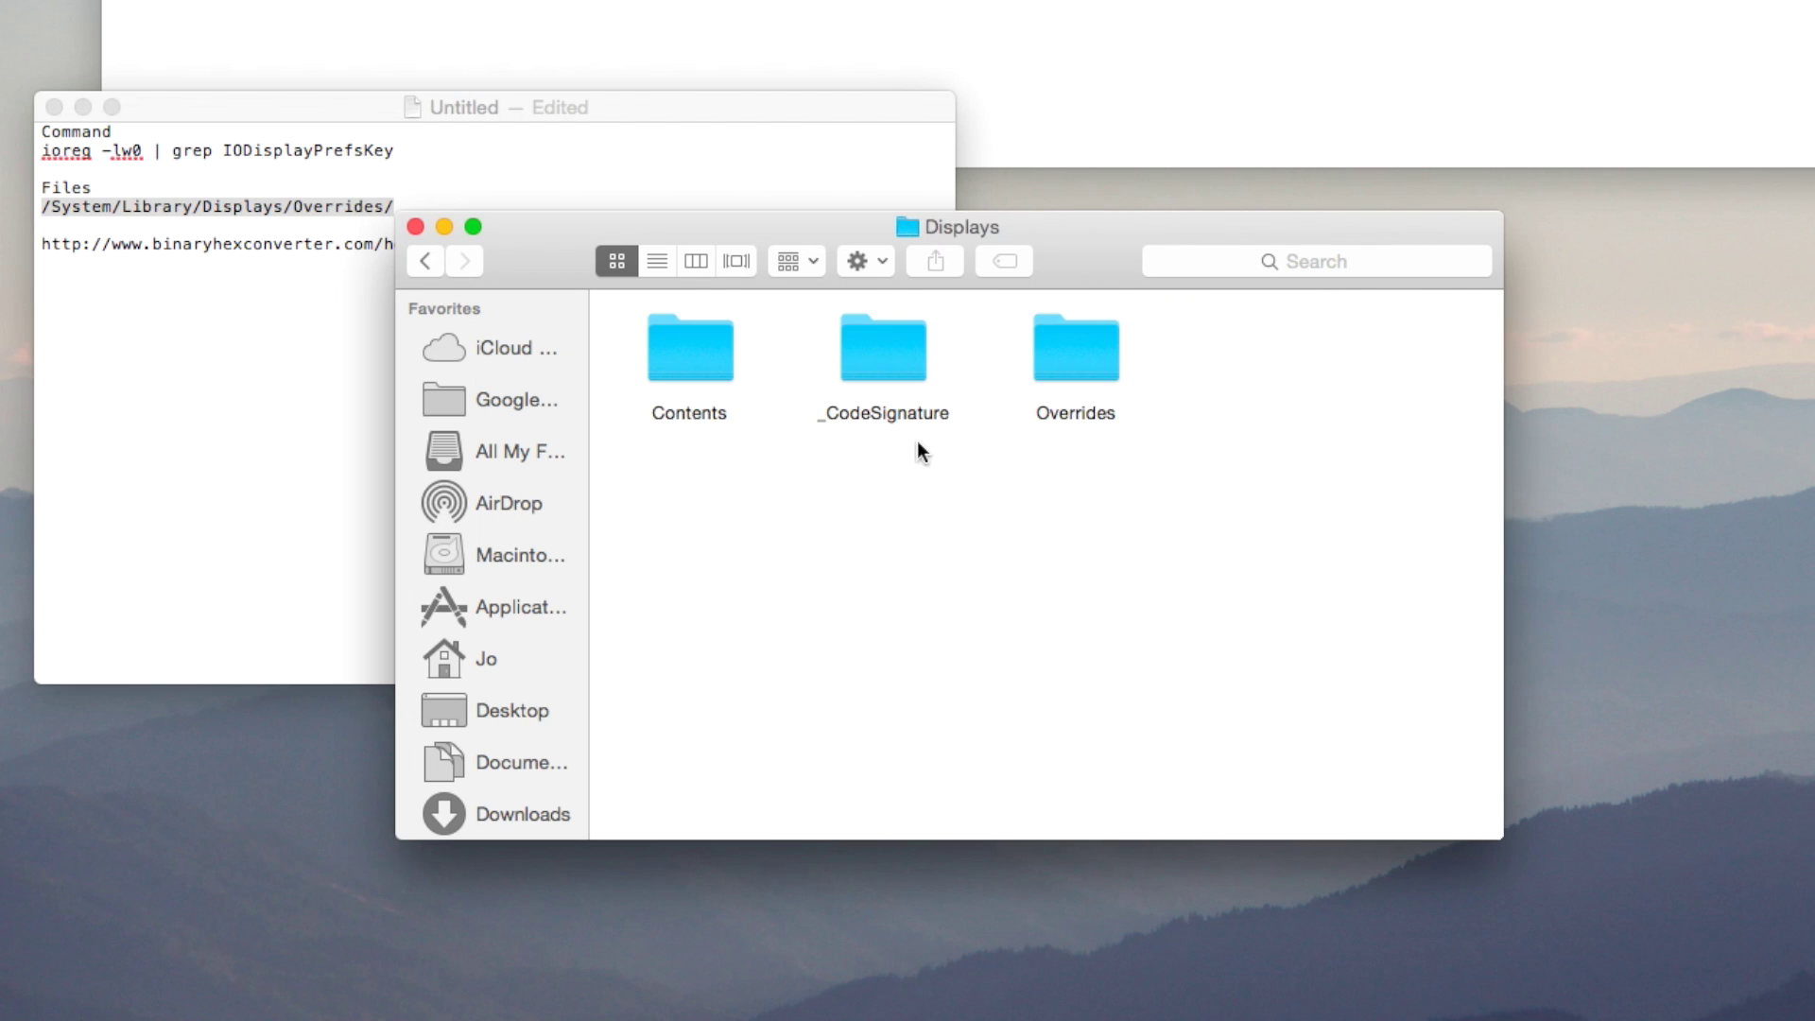
{"action": "left_click", "coordinate": [1084, 342]}
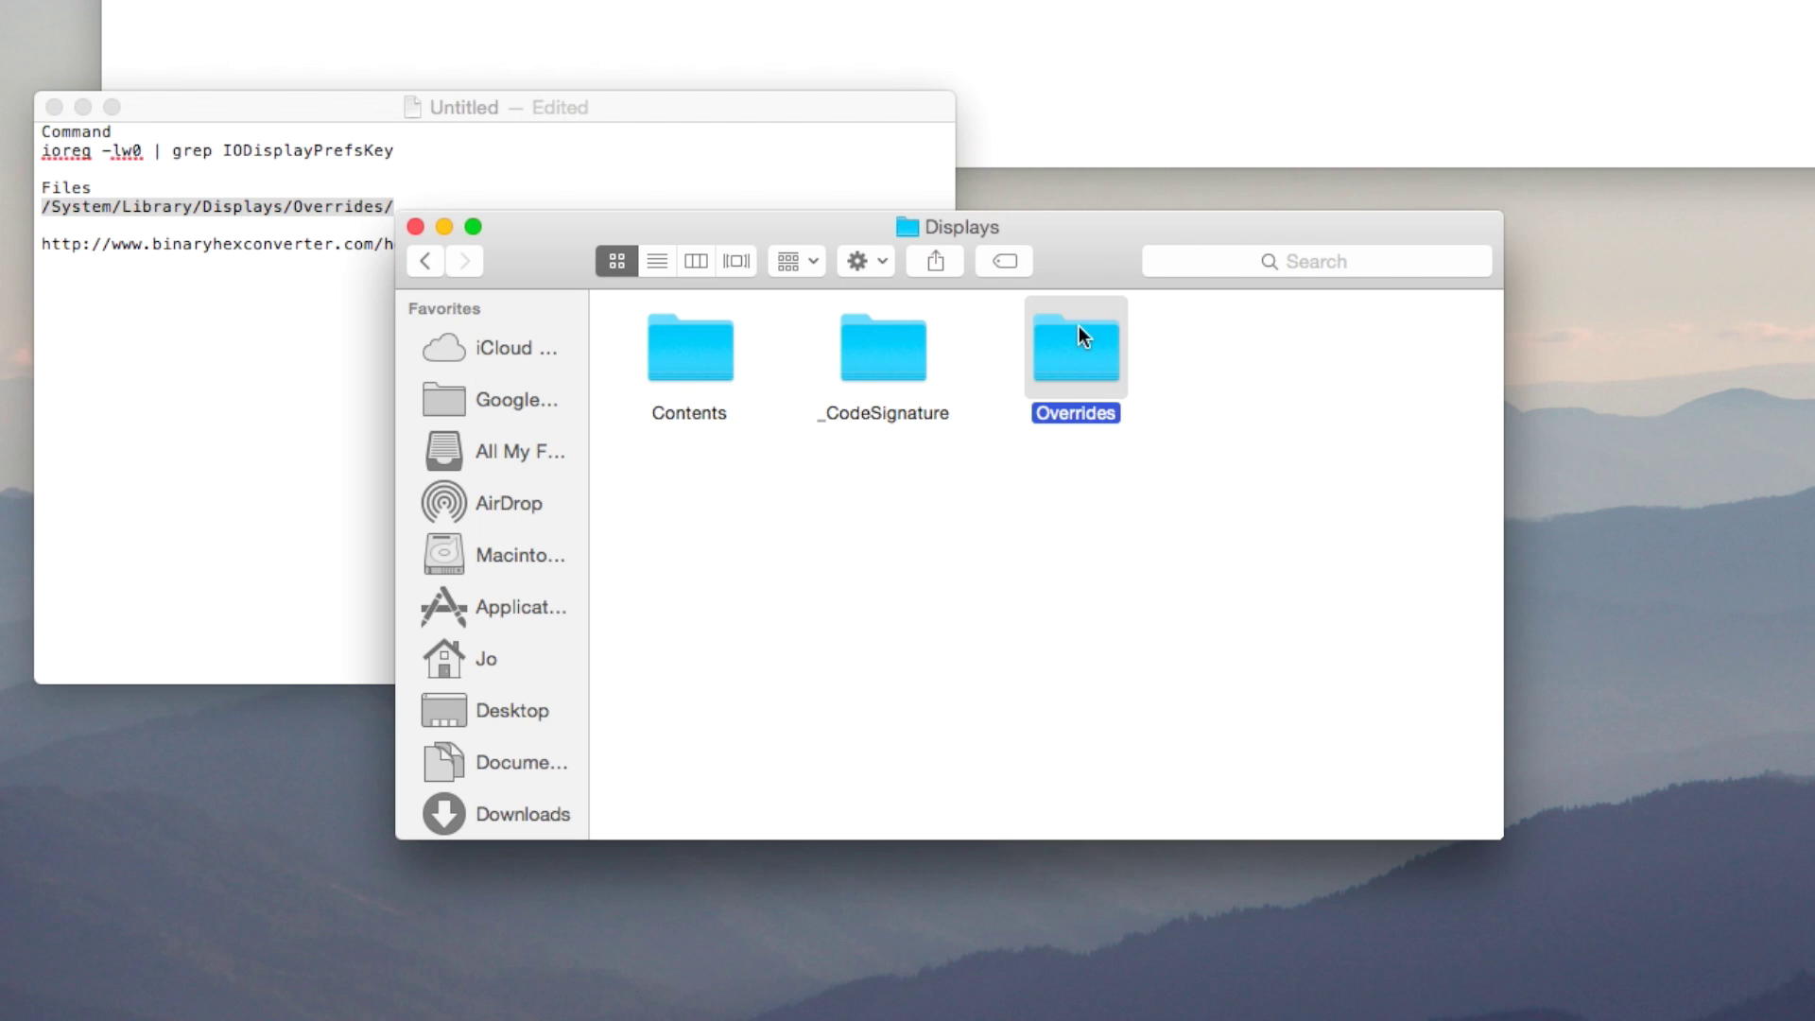
{"action": "double_click", "coordinate": [1065, 354]}
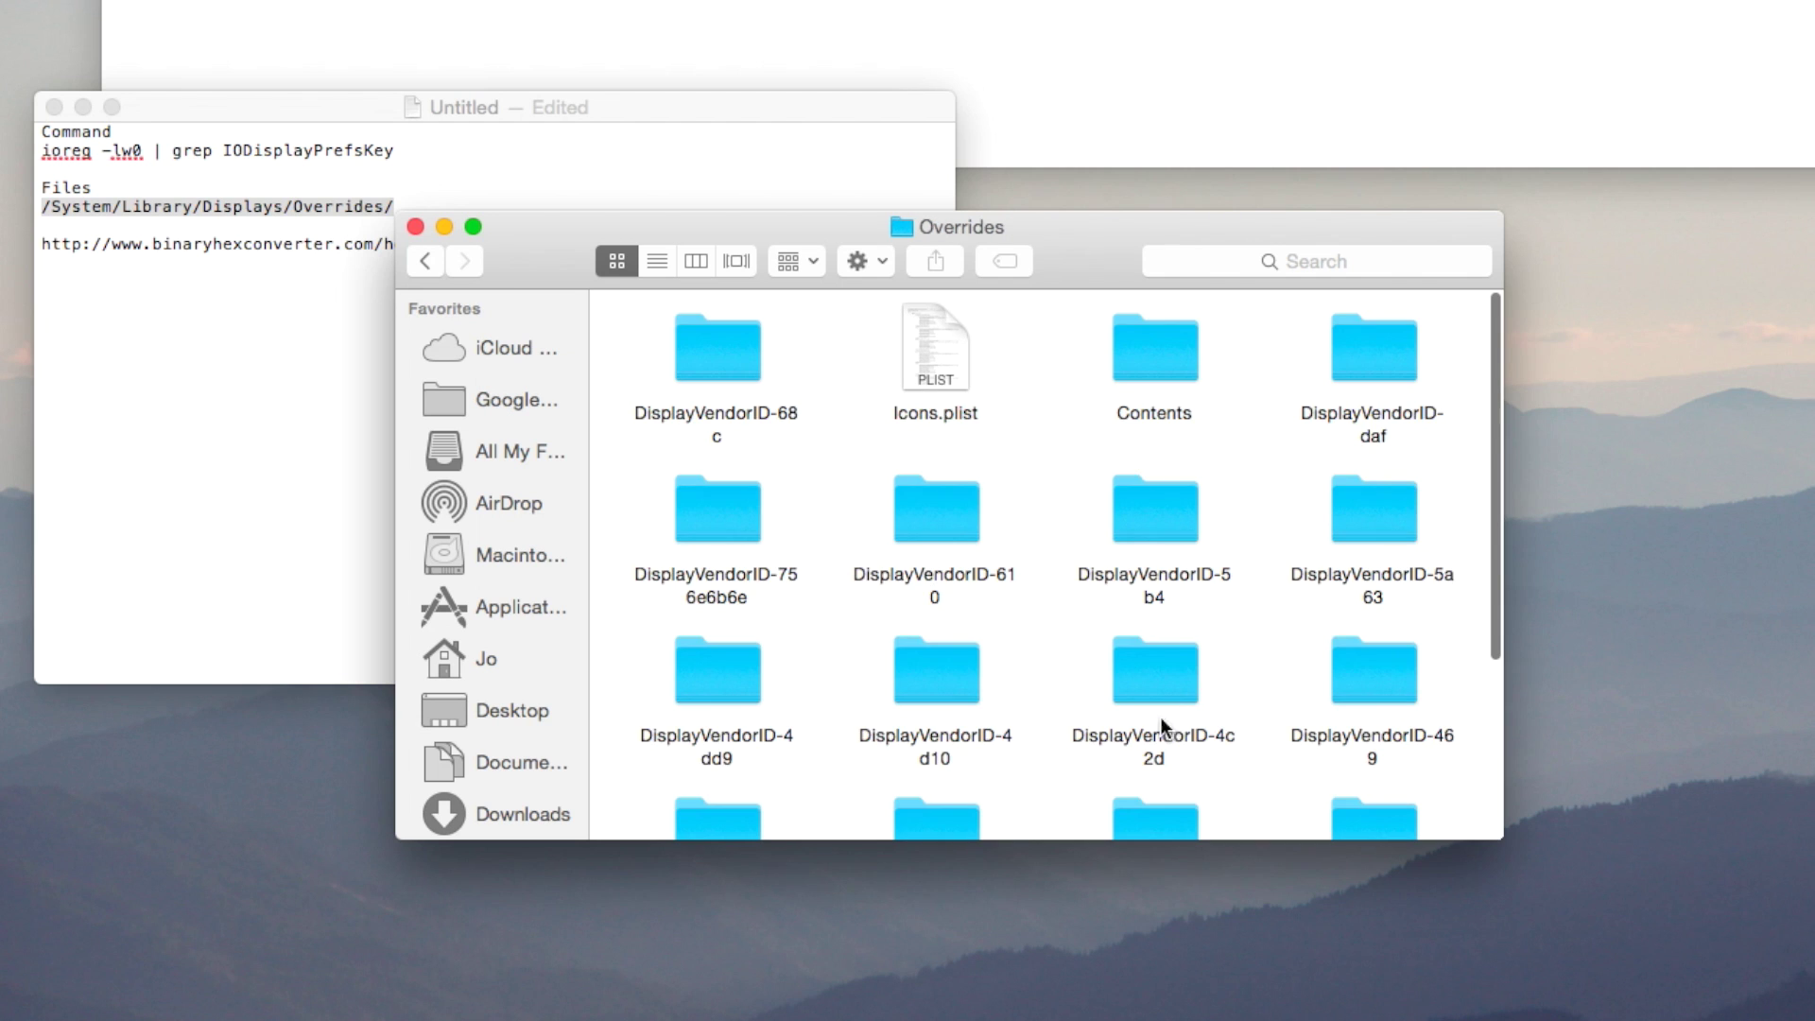
{"action": "scroll", "coordinate": [1035, 504], "scroll_direction": "down", "scroll_amount": 5}
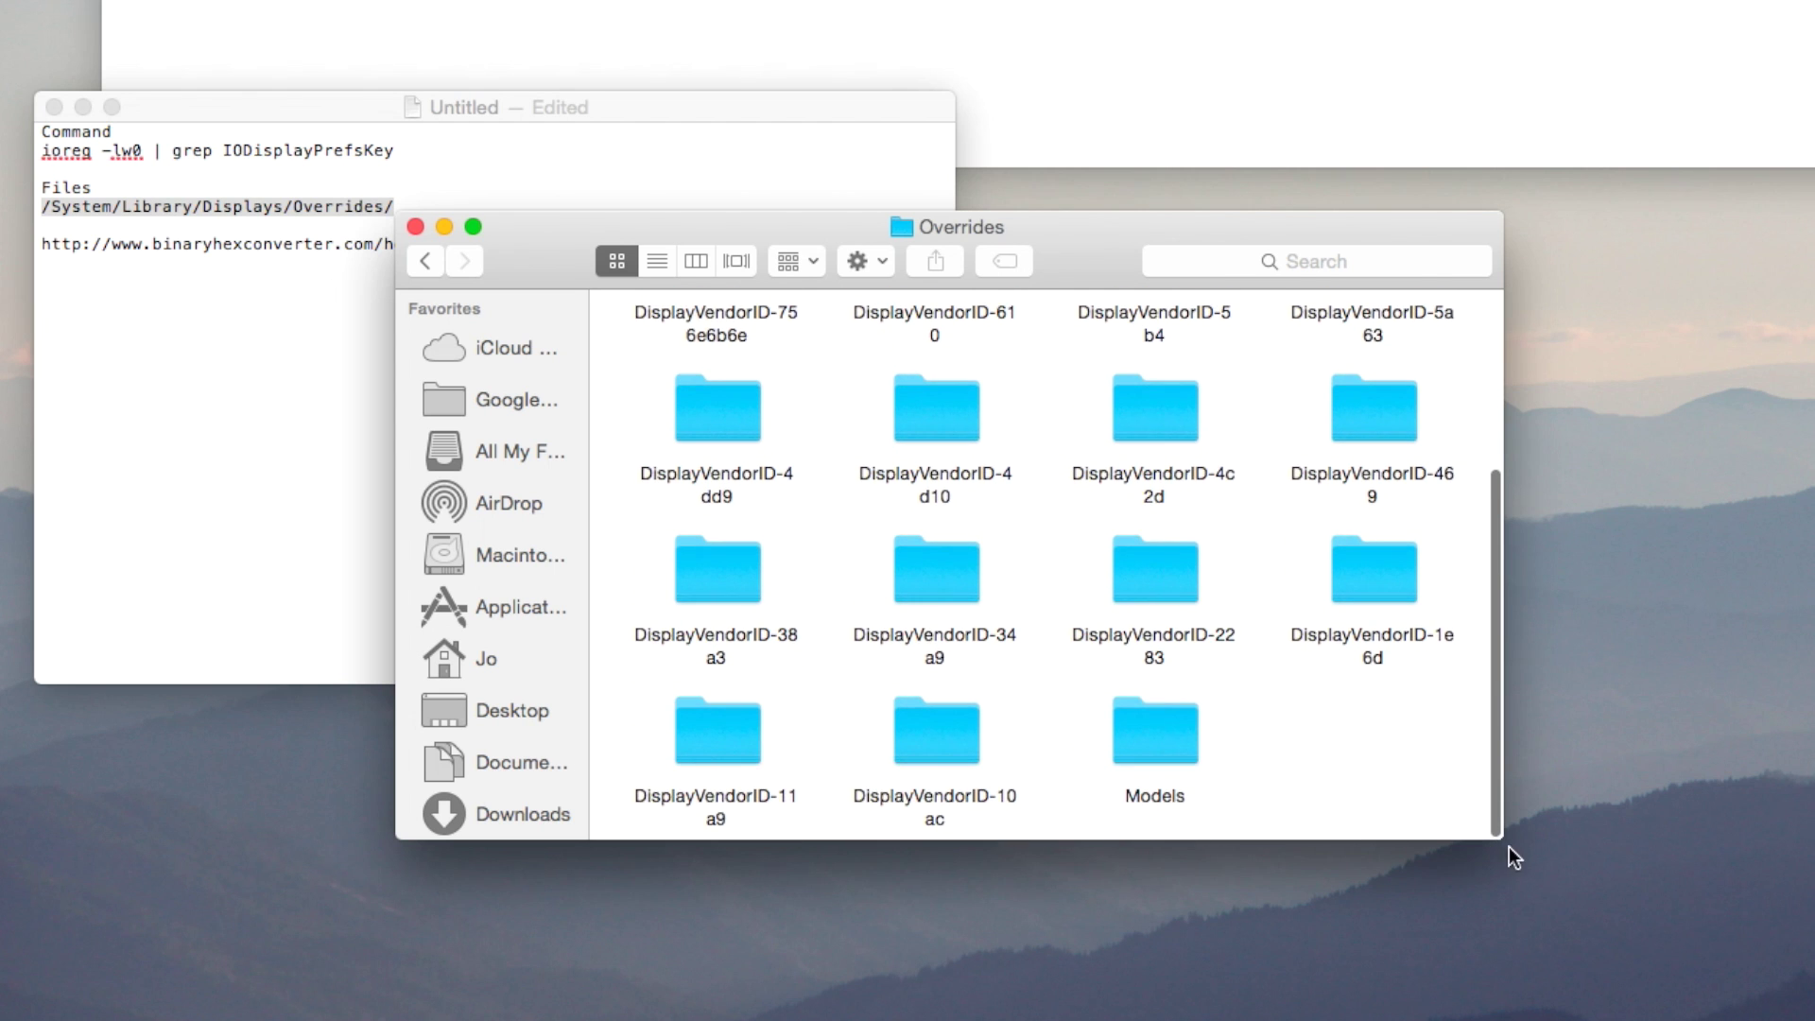
{"action": "left_click_drag", "start_coordinate": [1495, 832], "coordinate": [1814, 944]}
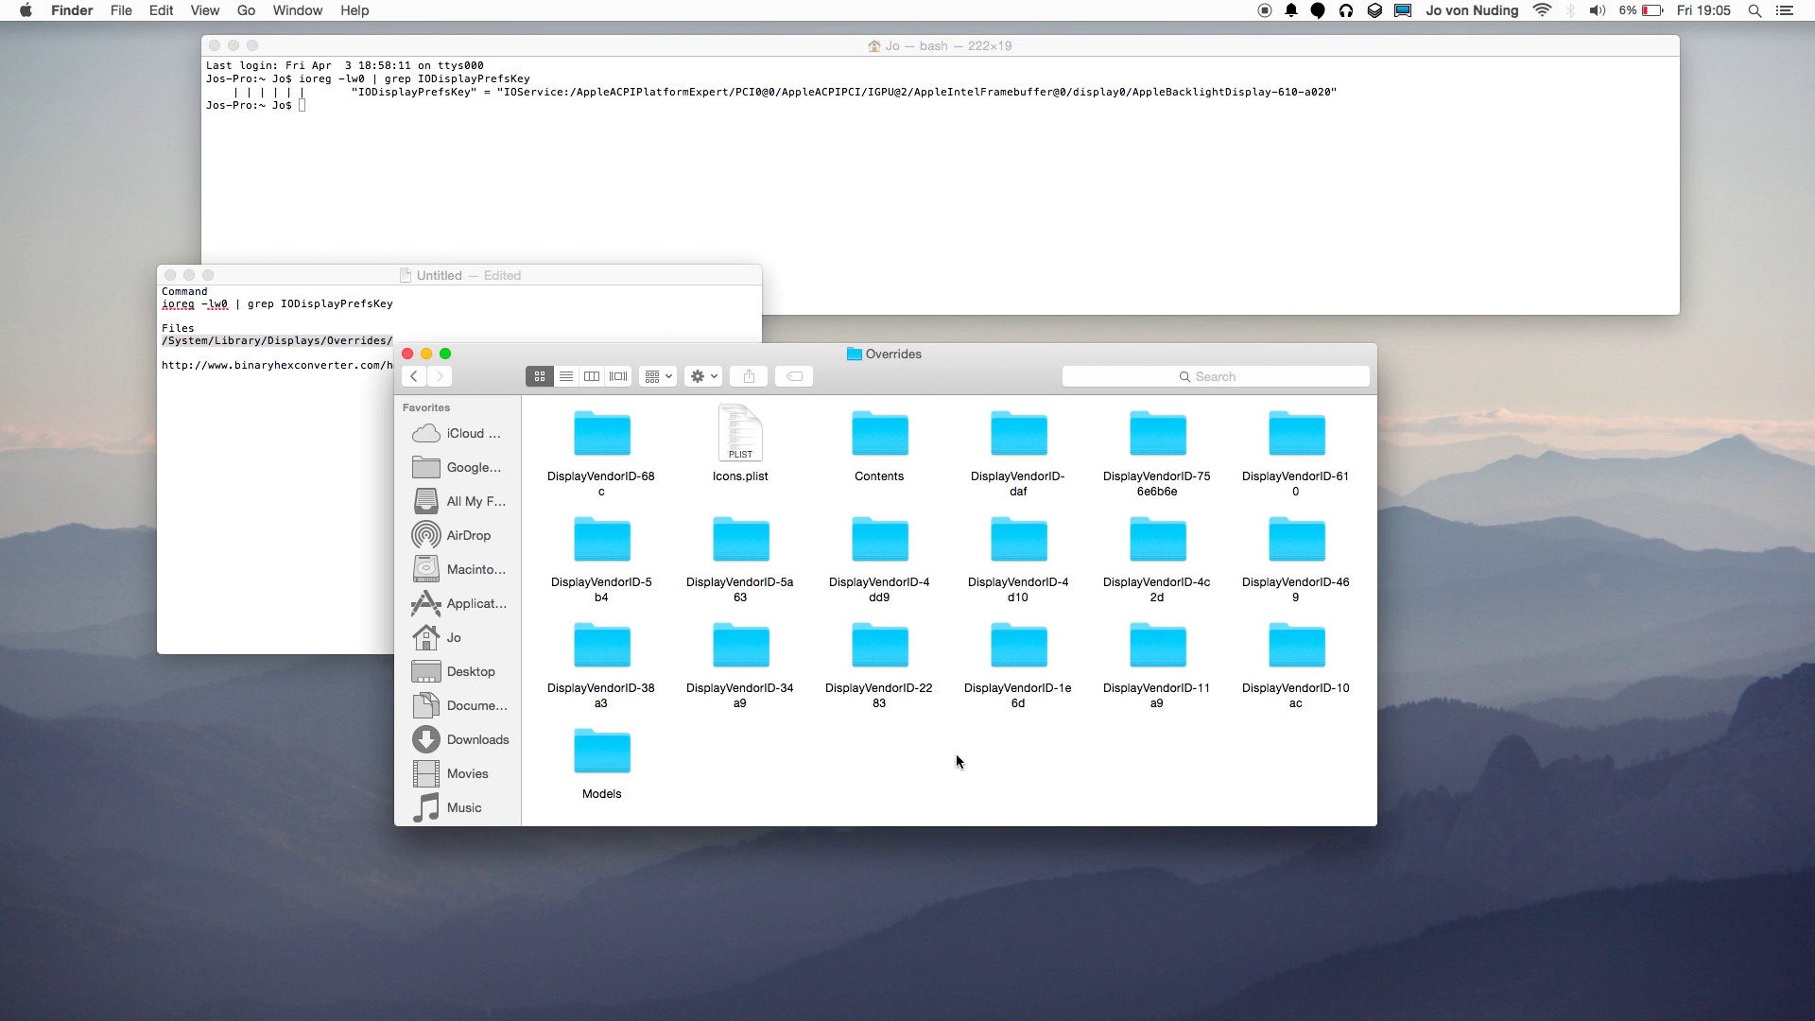
Select the vendor ID 610 in Terminal's AppleBacklightDisplay-610-a020 key.
{"action": "left_click", "coordinate": [1064, 180]}
{"action": "left_click_drag", "start_coordinate": [1278, 90], "coordinate": [1326, 89]}
{"action": "left_click", "coordinate": [1330, 98]}
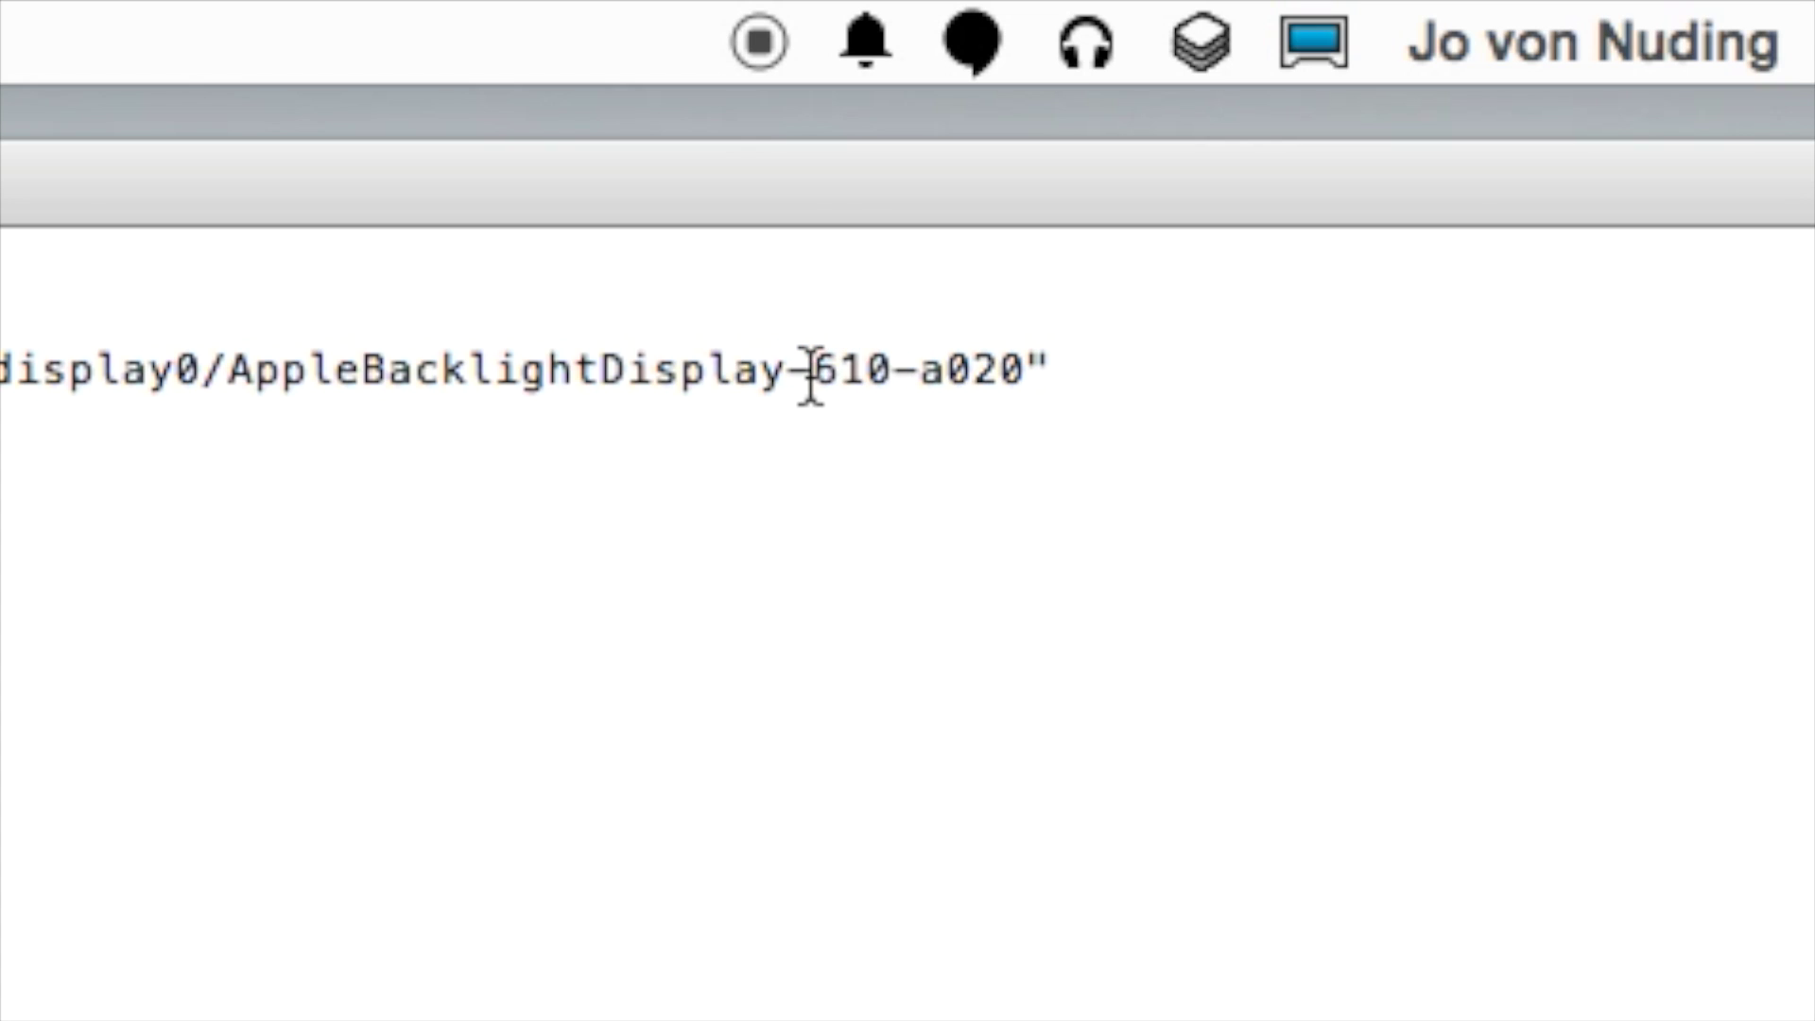
{"action": "left_click_drag", "start_coordinate": [822, 377], "coordinate": [888, 388]}
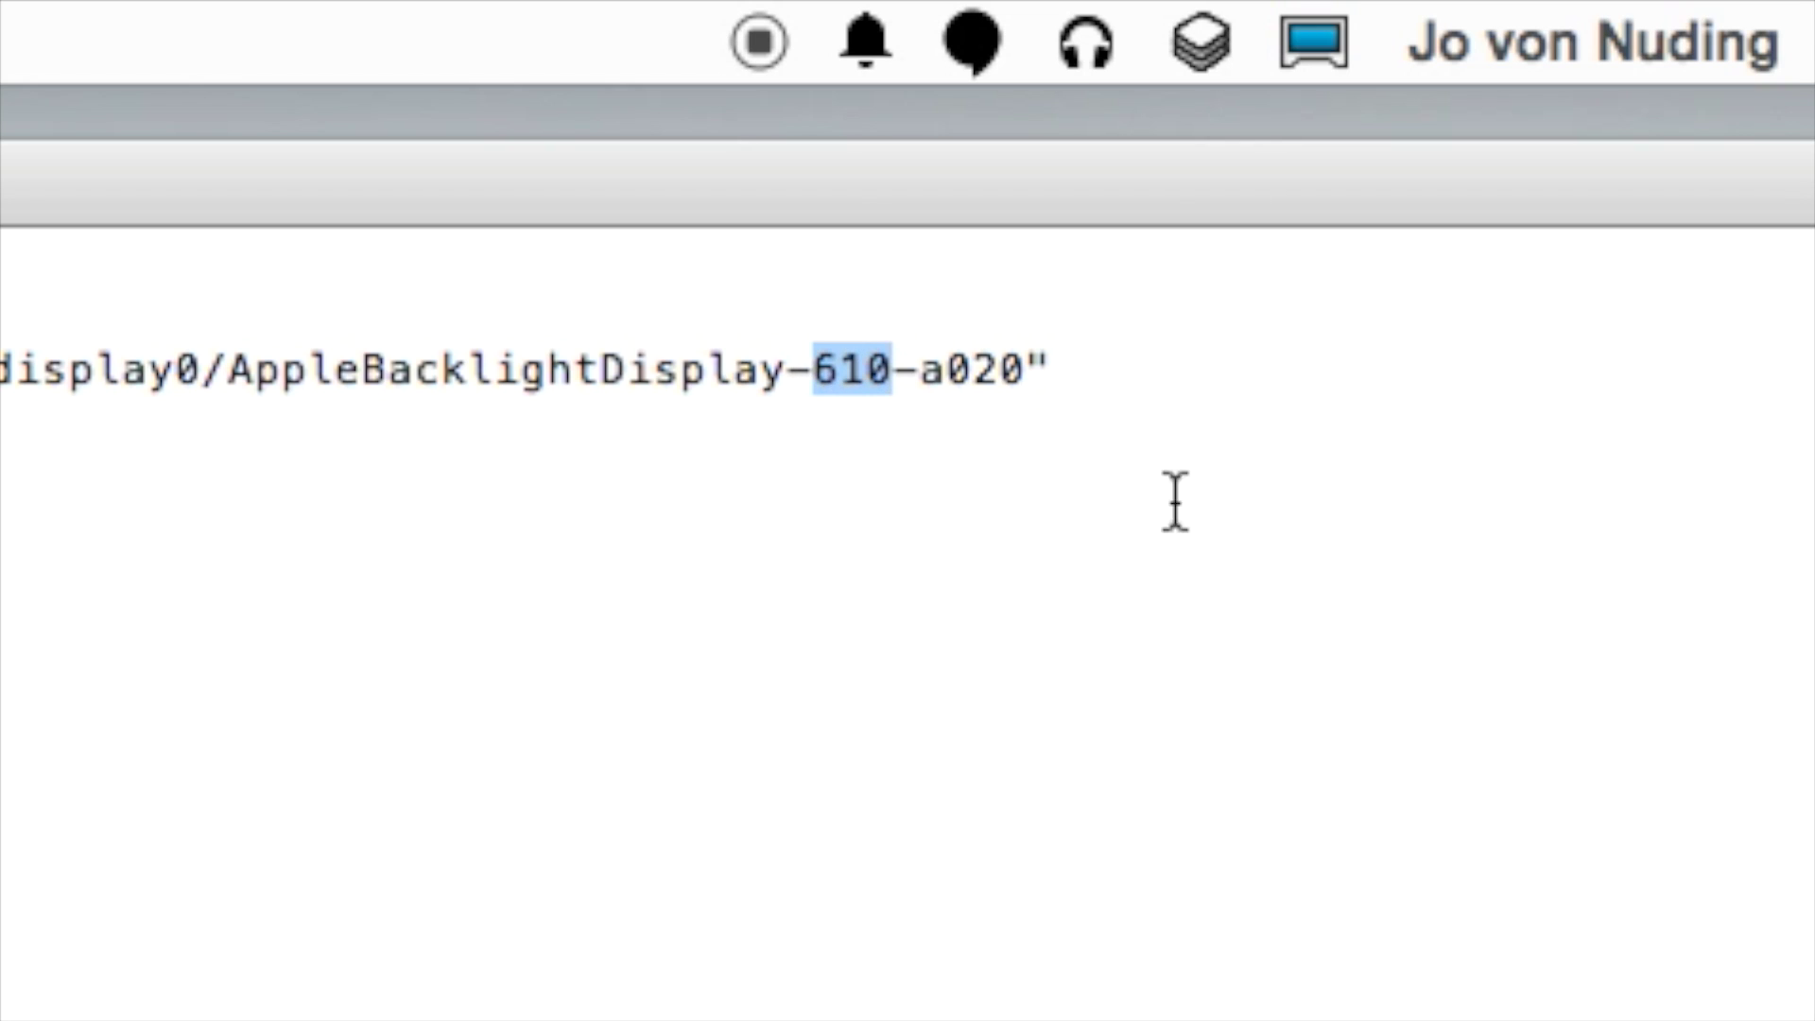
{"action": "left_click", "coordinate": [1480, 940]}
{"action": "left_click_drag", "start_coordinate": [2, 628], "coordinate": [2, 260]}
{"action": "left_click", "coordinate": [2, 605]}
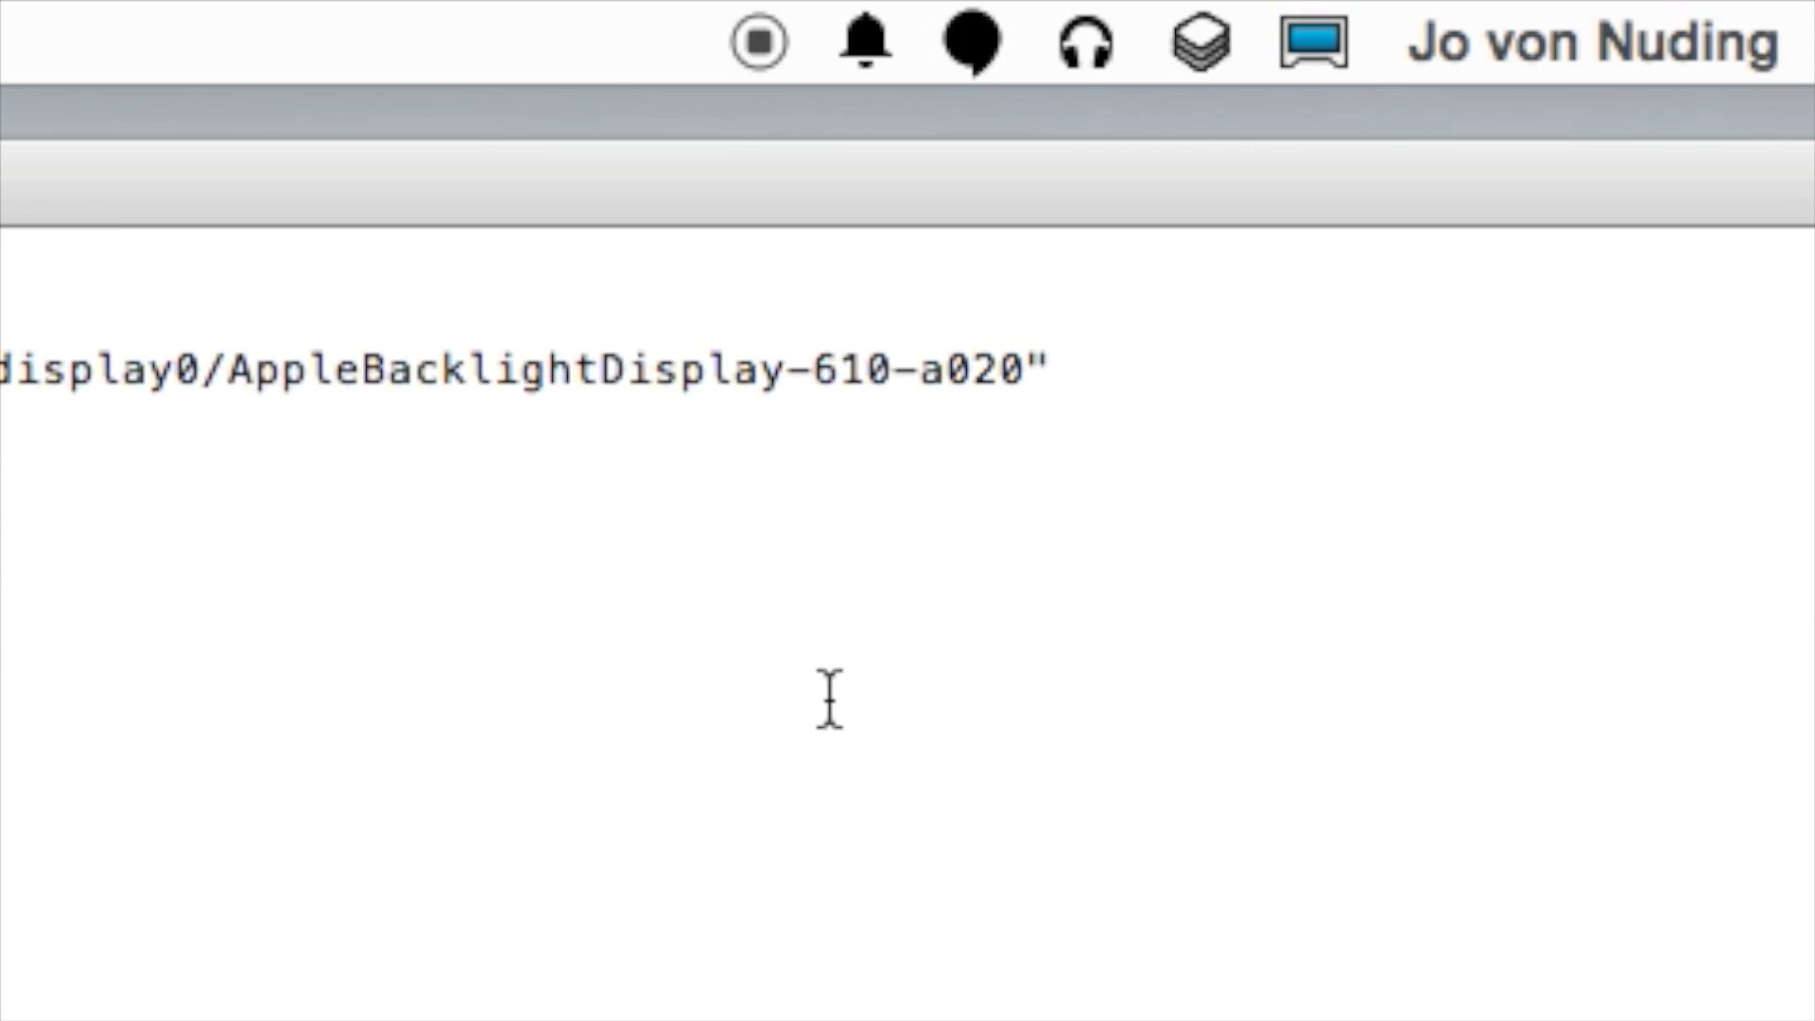
{"action": "left_click_drag", "start_coordinate": [892, 369], "coordinate": [818, 369]}
{"action": "key", "text": "super+c"}
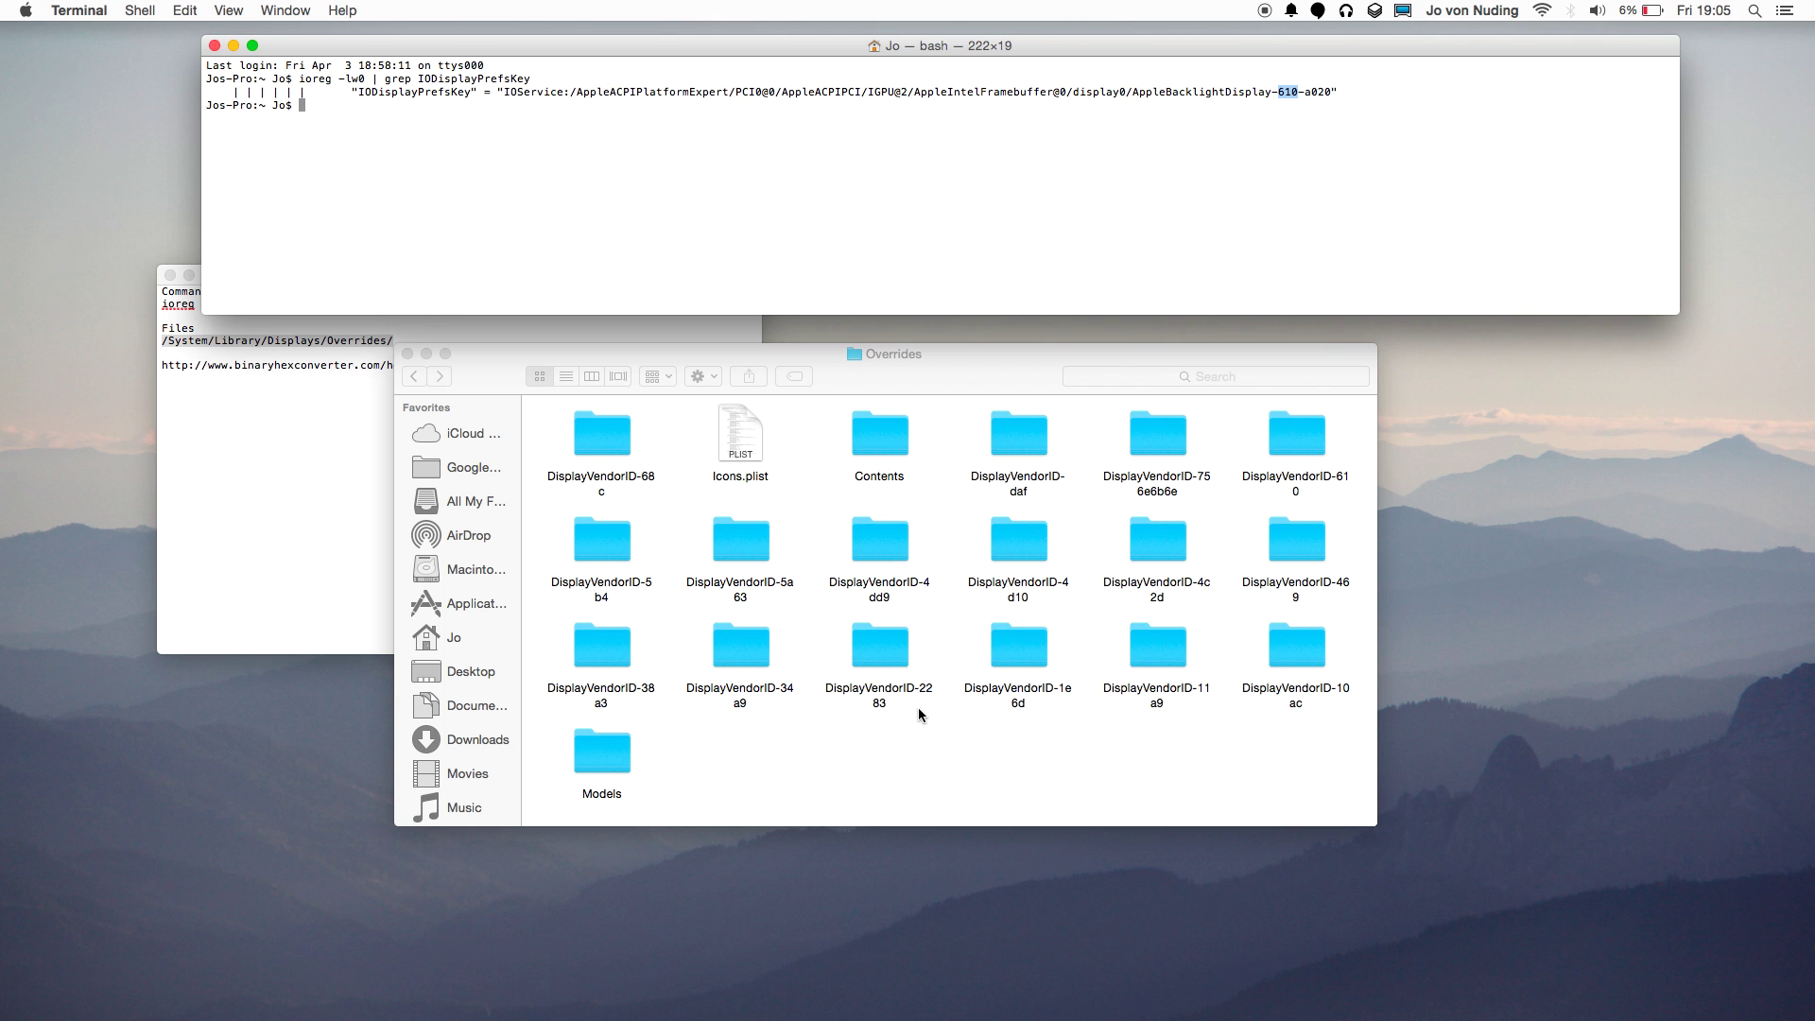
Examine the DisplayVendorID-2283 folder name, then paste 610 into a Spotlight search.
{"action": "left_click", "coordinate": [887, 652]}
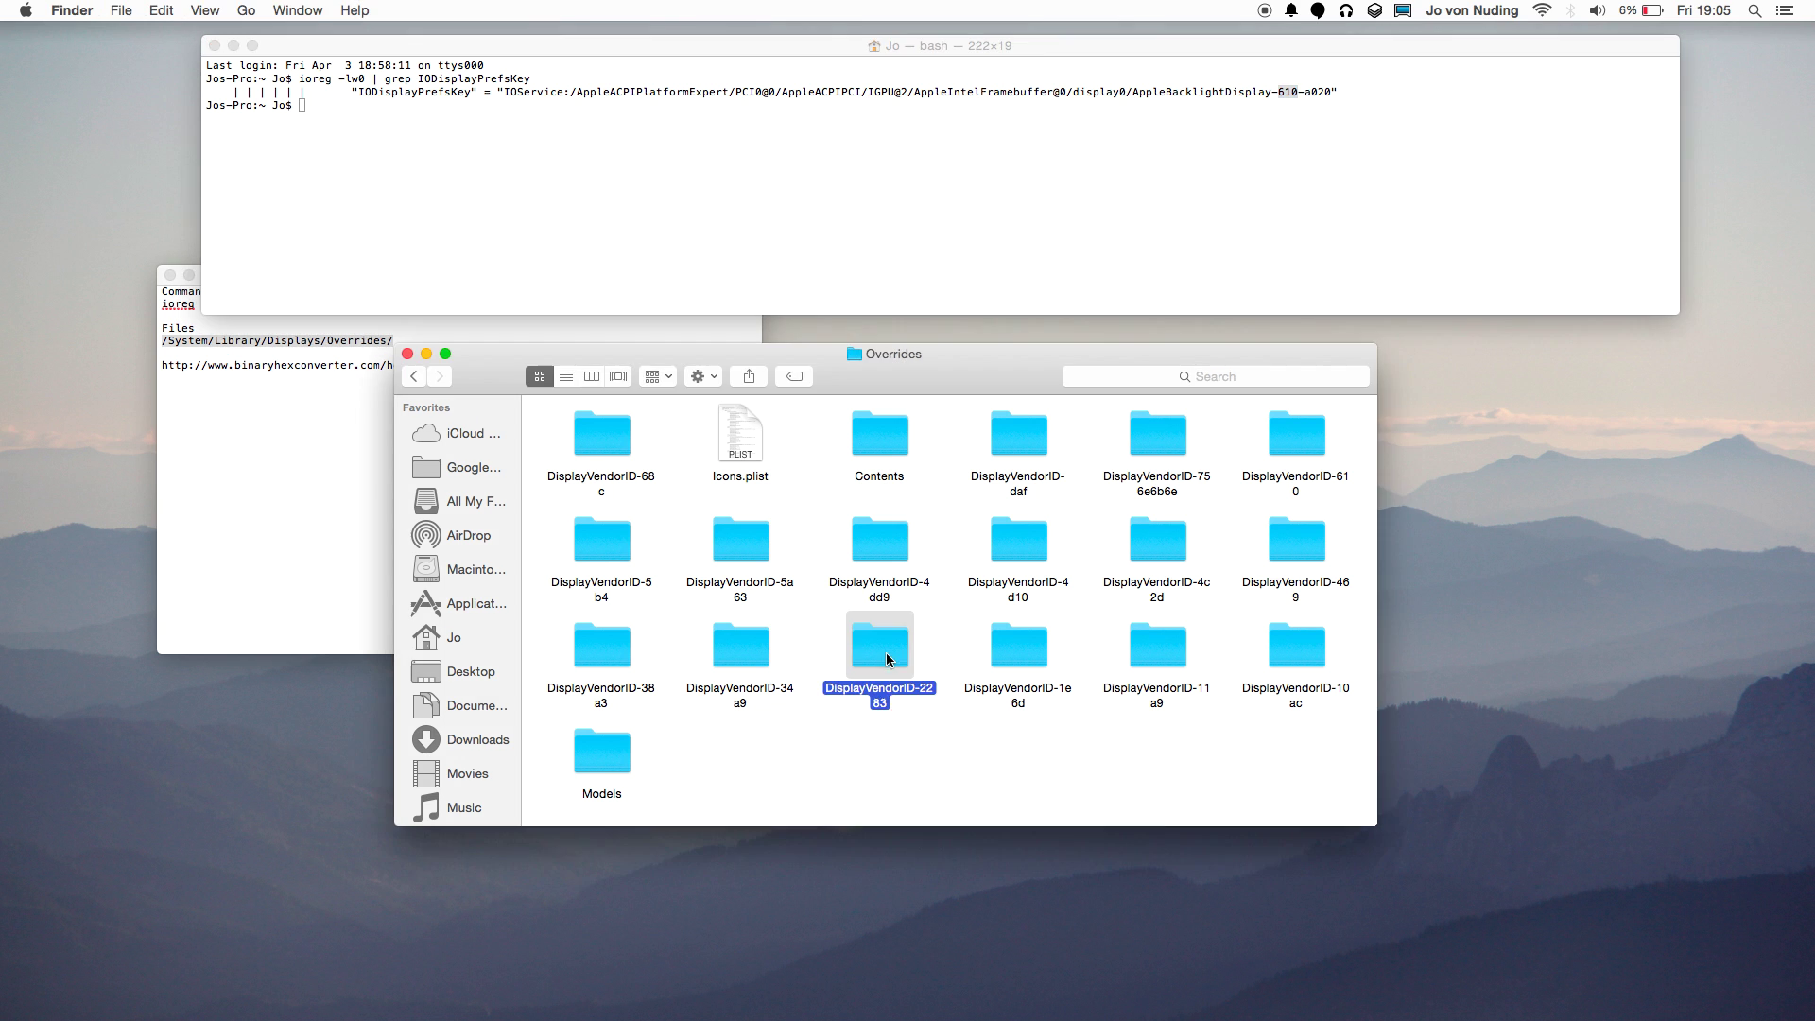
{"action": "left_click", "coordinate": [925, 690]}
{"action": "left_click", "coordinate": [927, 688]}
{"action": "left_click_drag", "start_coordinate": [923, 687], "coordinate": [887, 701]}
{"action": "left_click", "coordinate": [1008, 725]}
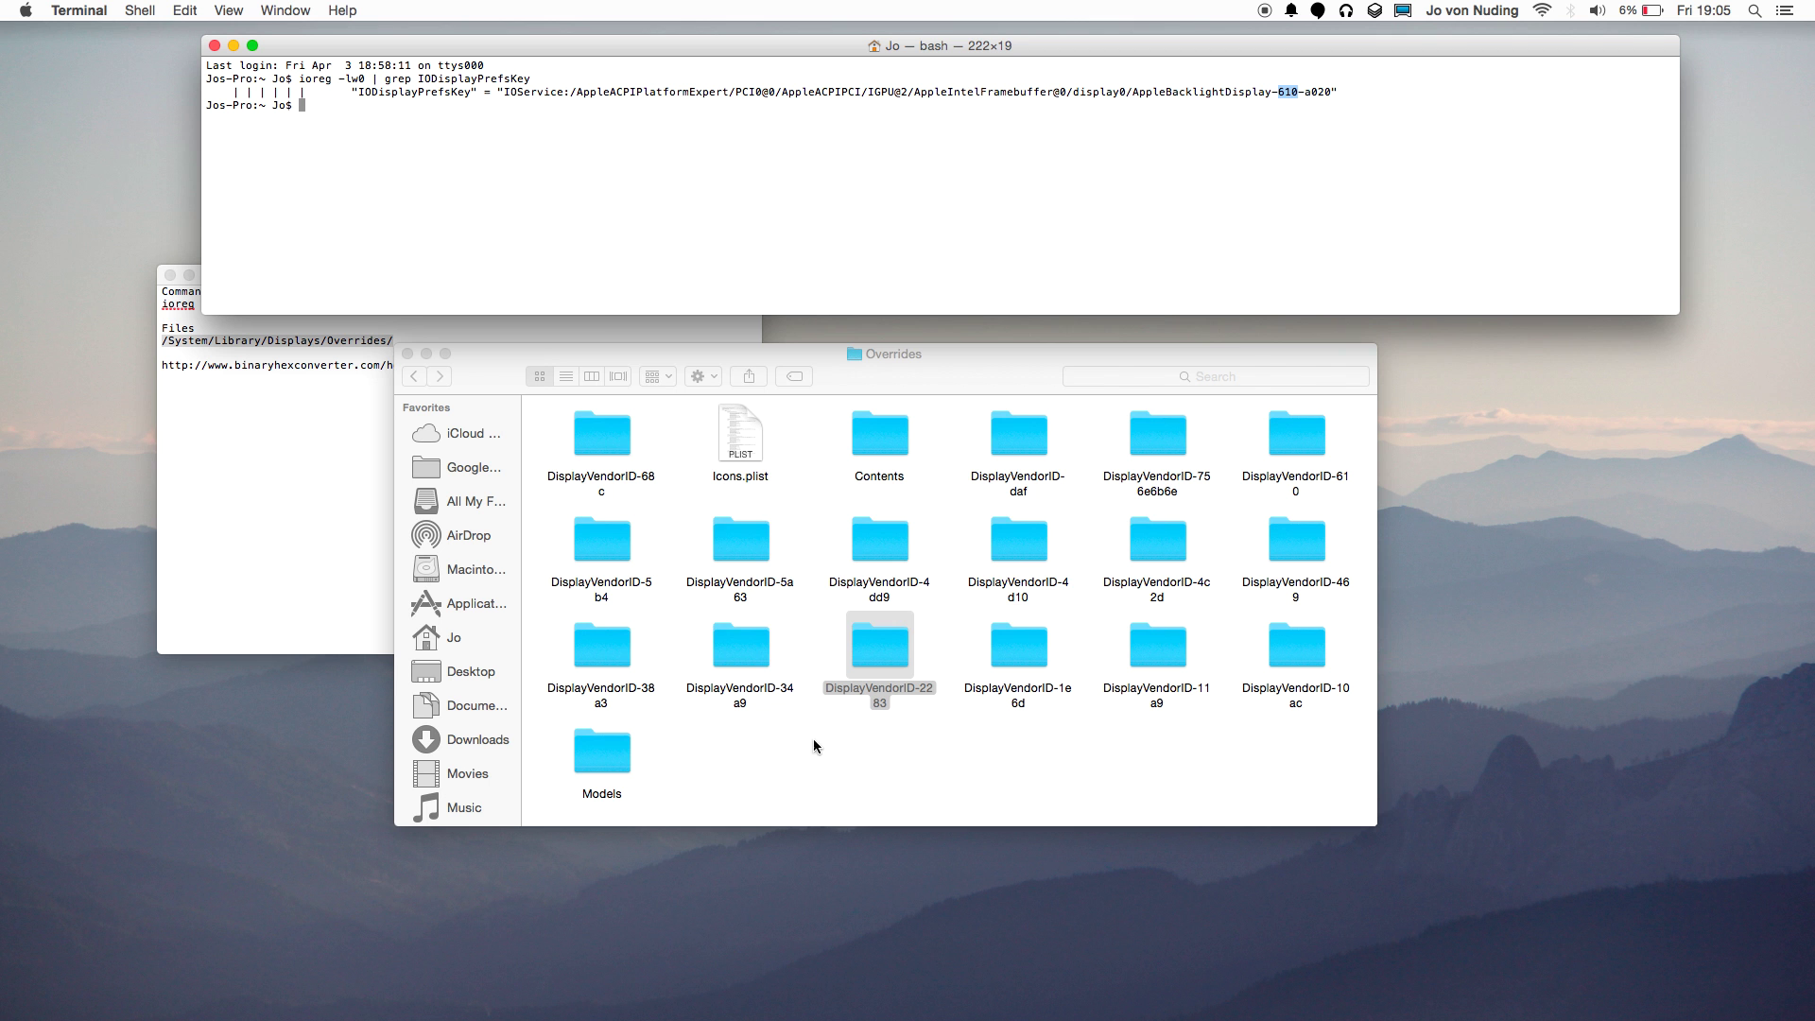
{"action": "key", "text": "super+space"}
{"action": "key", "text": "super+v"}
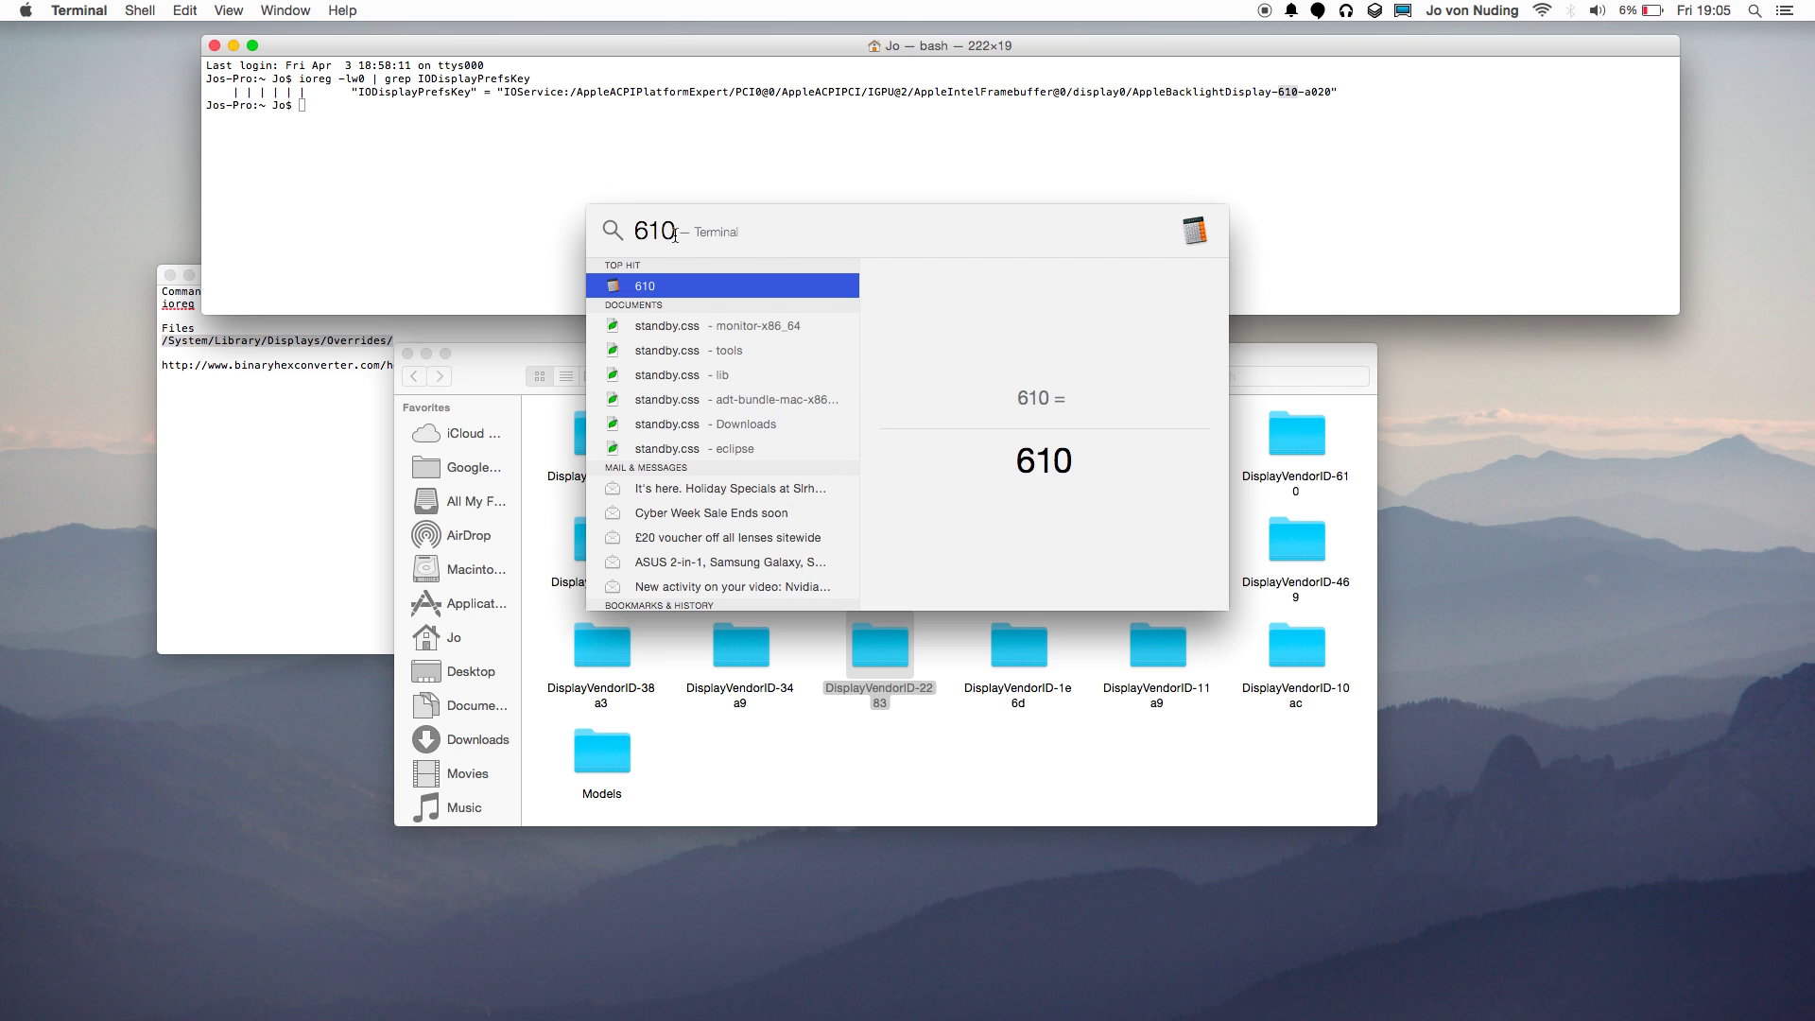
Close Spotlight, widen the Overrides window and open the DisplayVendorID-610 folder.
{"action": "left_click", "coordinate": [1034, 753]}
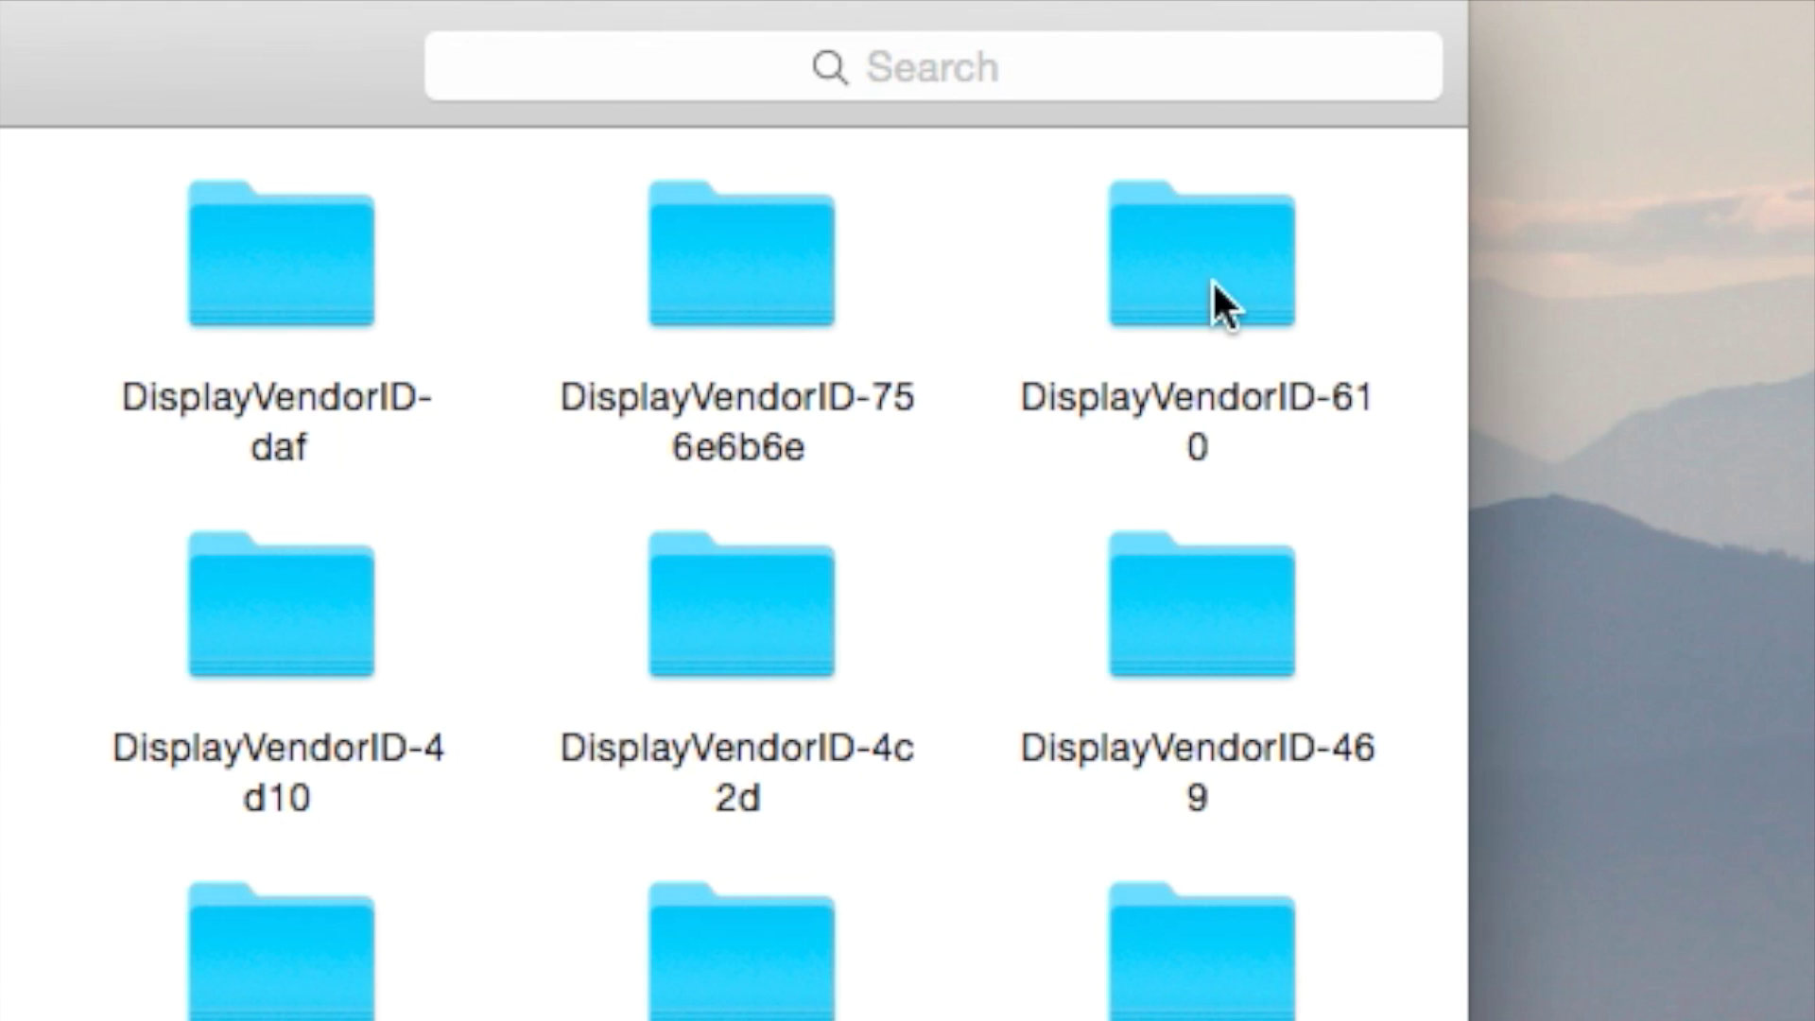
{"action": "left_click", "coordinate": [1217, 280]}
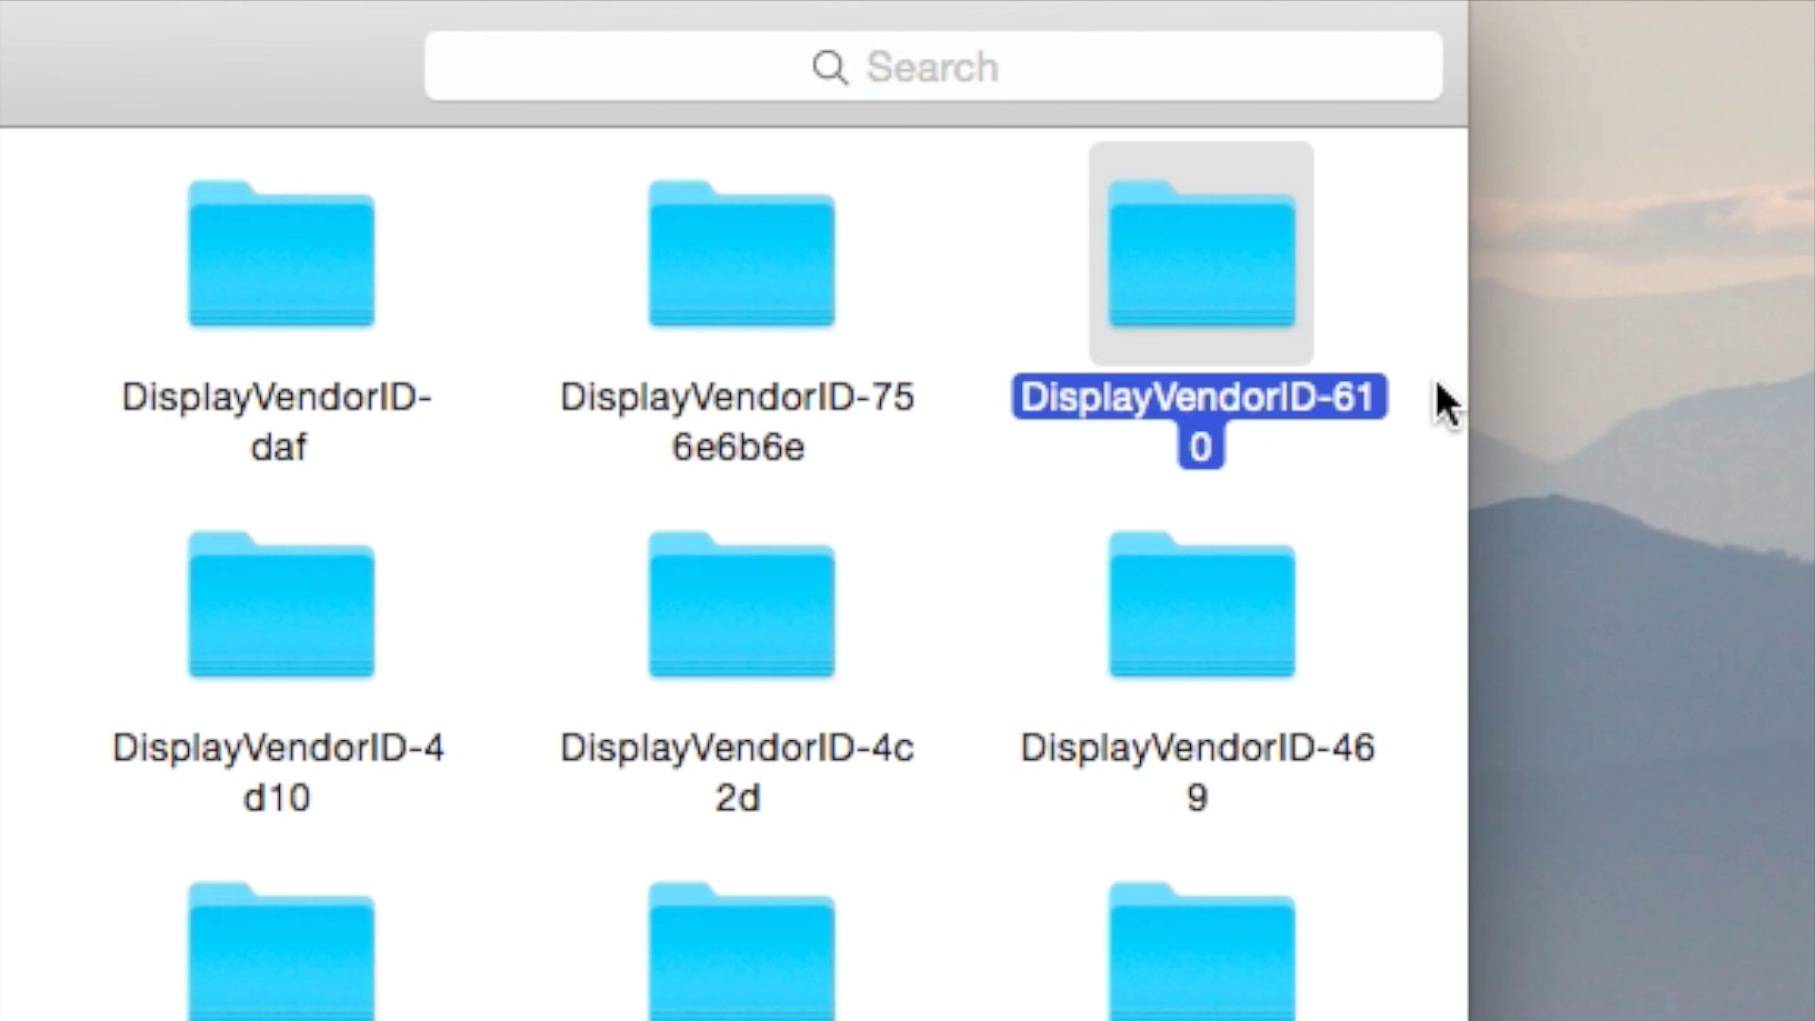
{"action": "left_click_drag", "start_coordinate": [1464, 385], "coordinate": [1760, 360]}
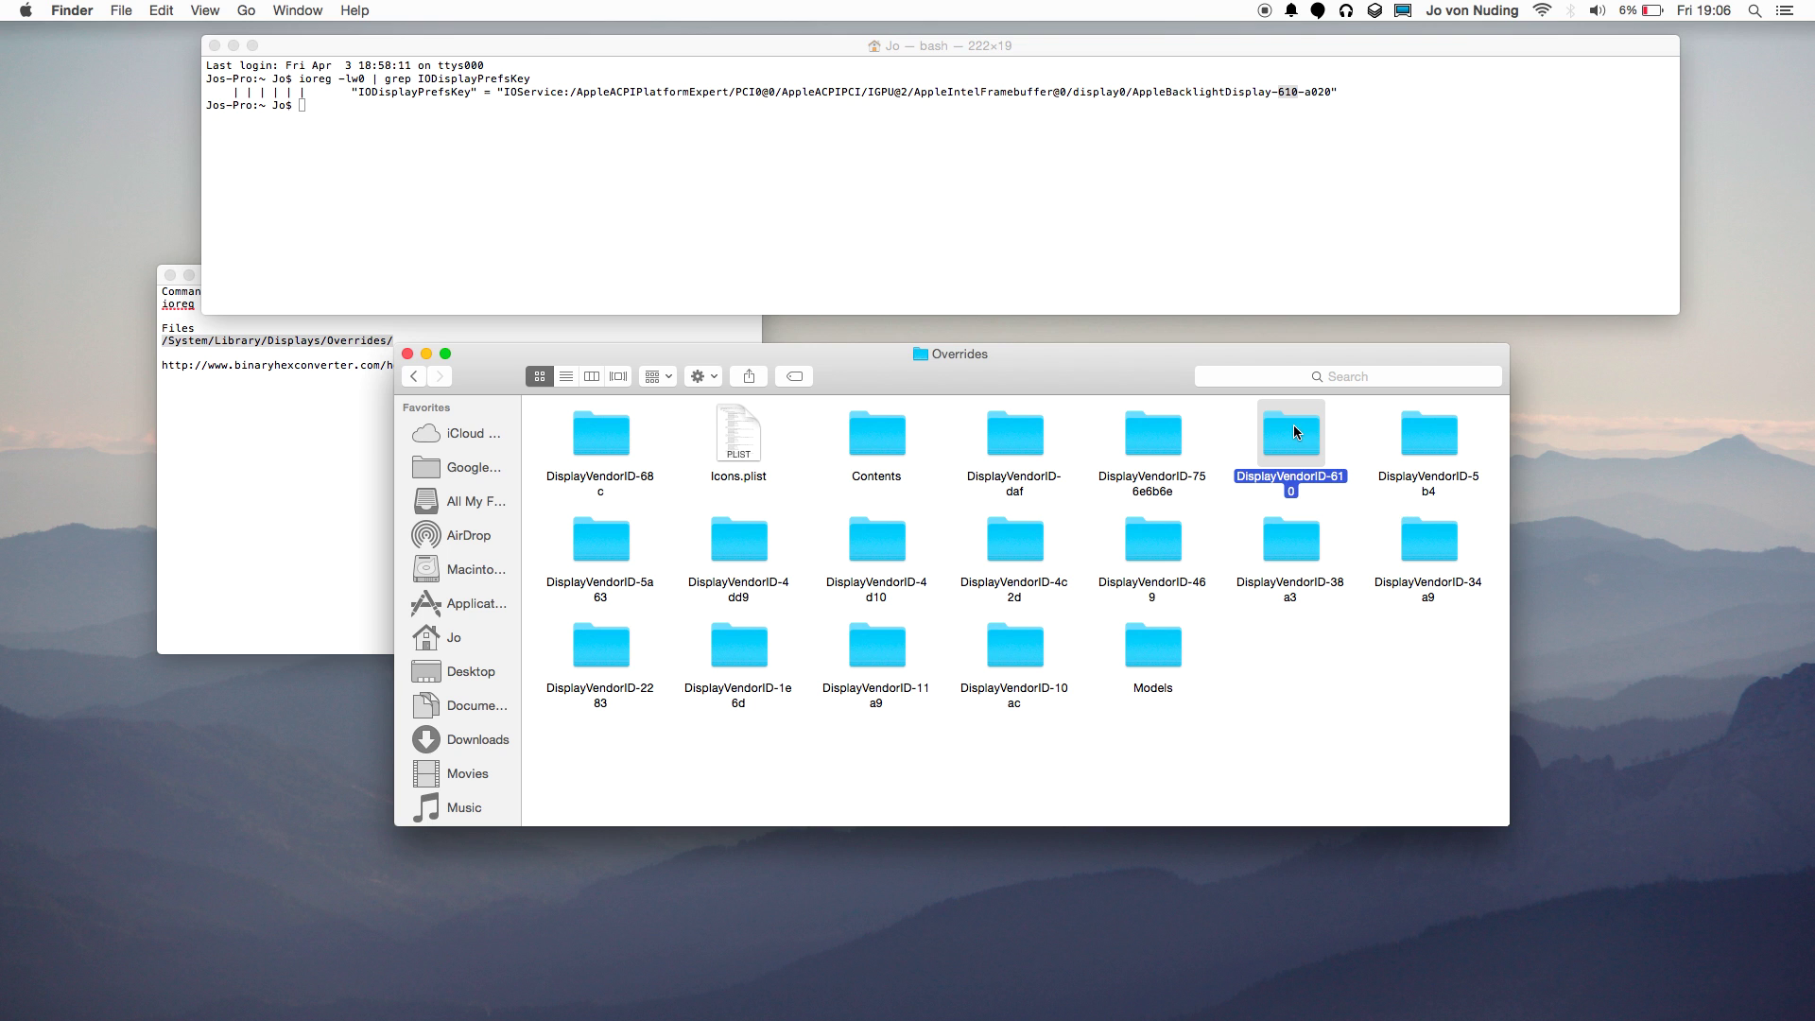
{"action": "double_click", "coordinate": [1183, 253]}
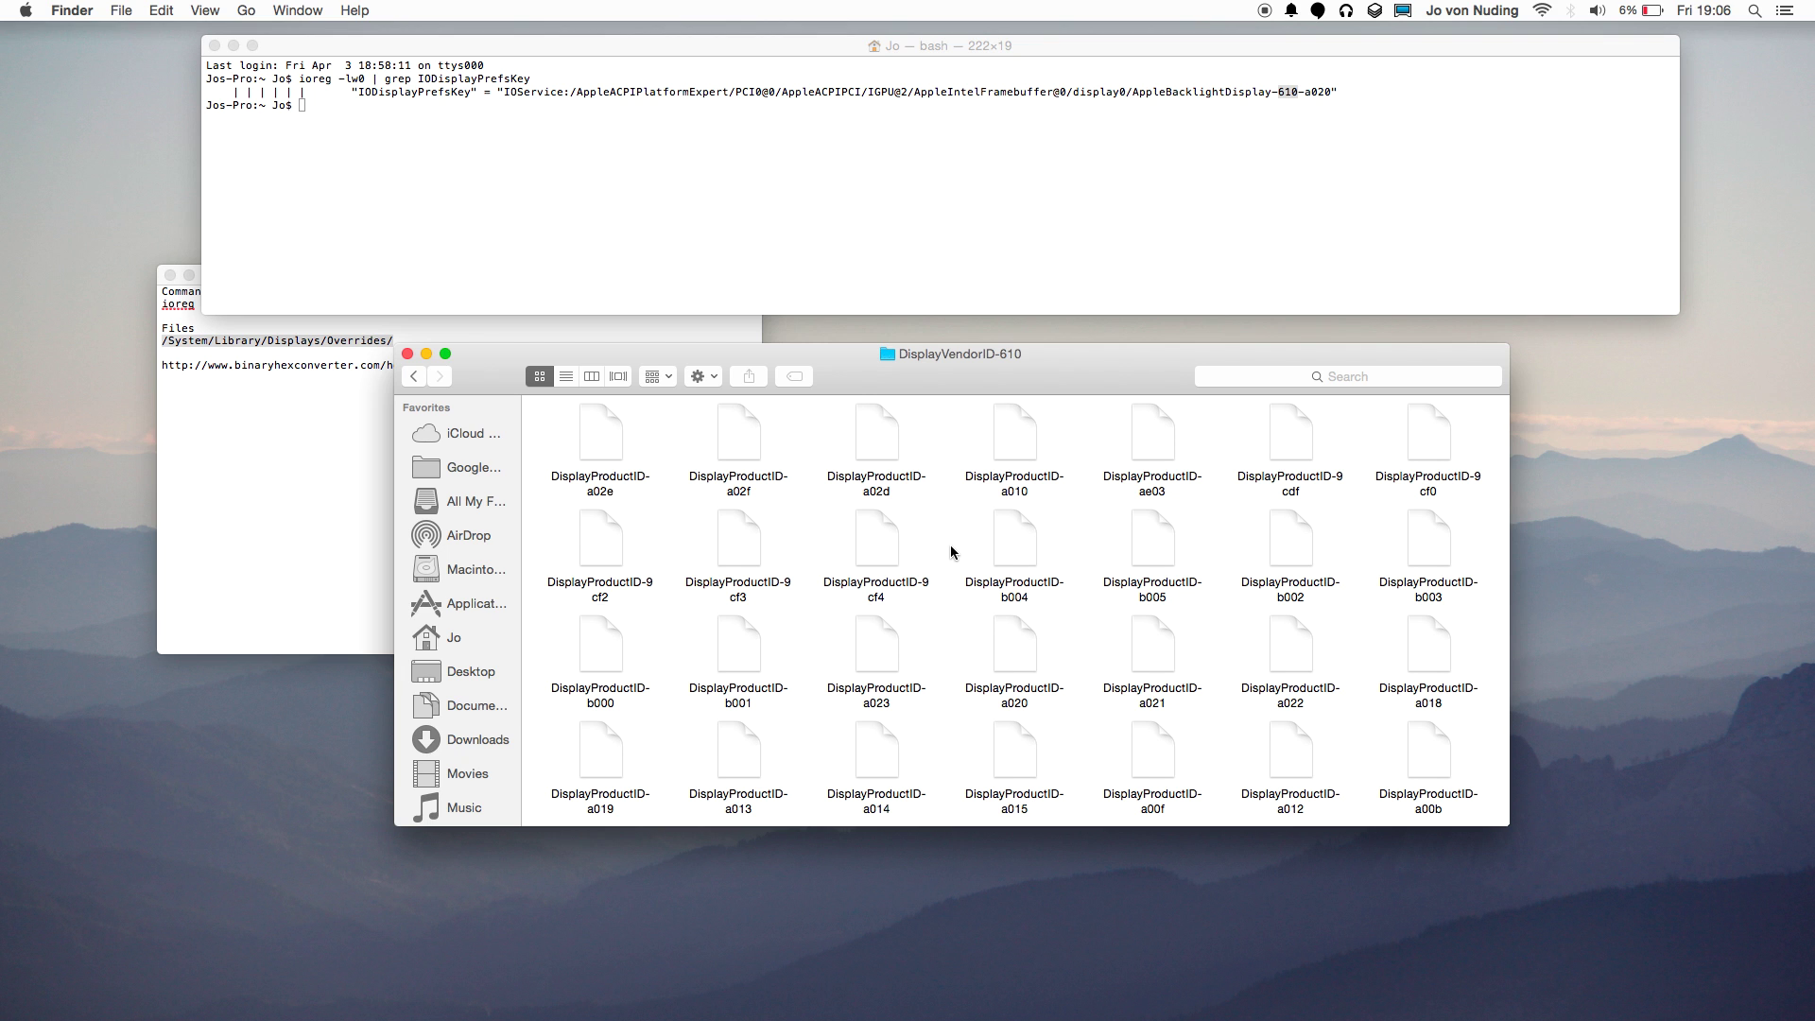
{"action": "scroll", "coordinate": [950, 566], "scroll_direction": "down", "scroll_amount": 3}
{"action": "scroll", "coordinate": [950, 566], "scroll_direction": "up", "scroll_amount": 3}
{"action": "left_click", "coordinate": [1314, 45]}
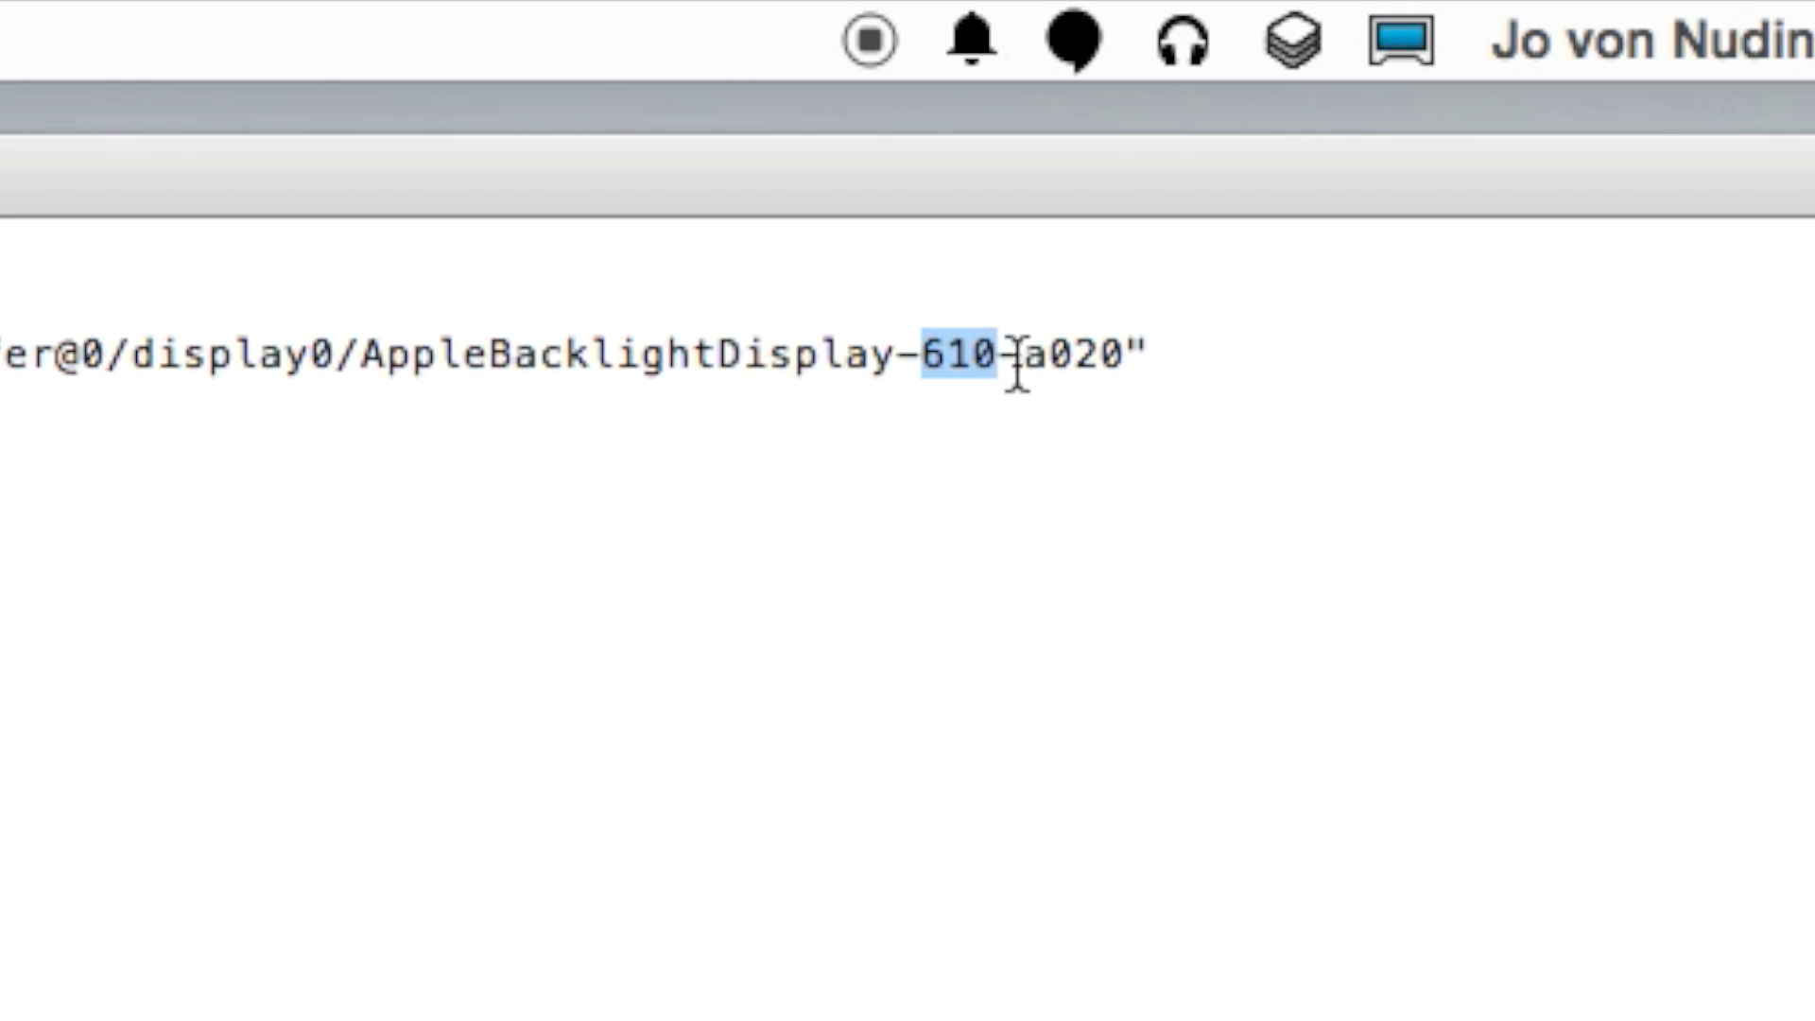
Select the product ID a020 in Terminal's output and return to the DisplayVendorID-610 folder.
{"action": "left_click", "coordinate": [1308, 92]}
{"action": "left_click_drag", "start_coordinate": [1028, 370], "coordinate": [1121, 382]}
{"action": "key", "text": "super+c"}
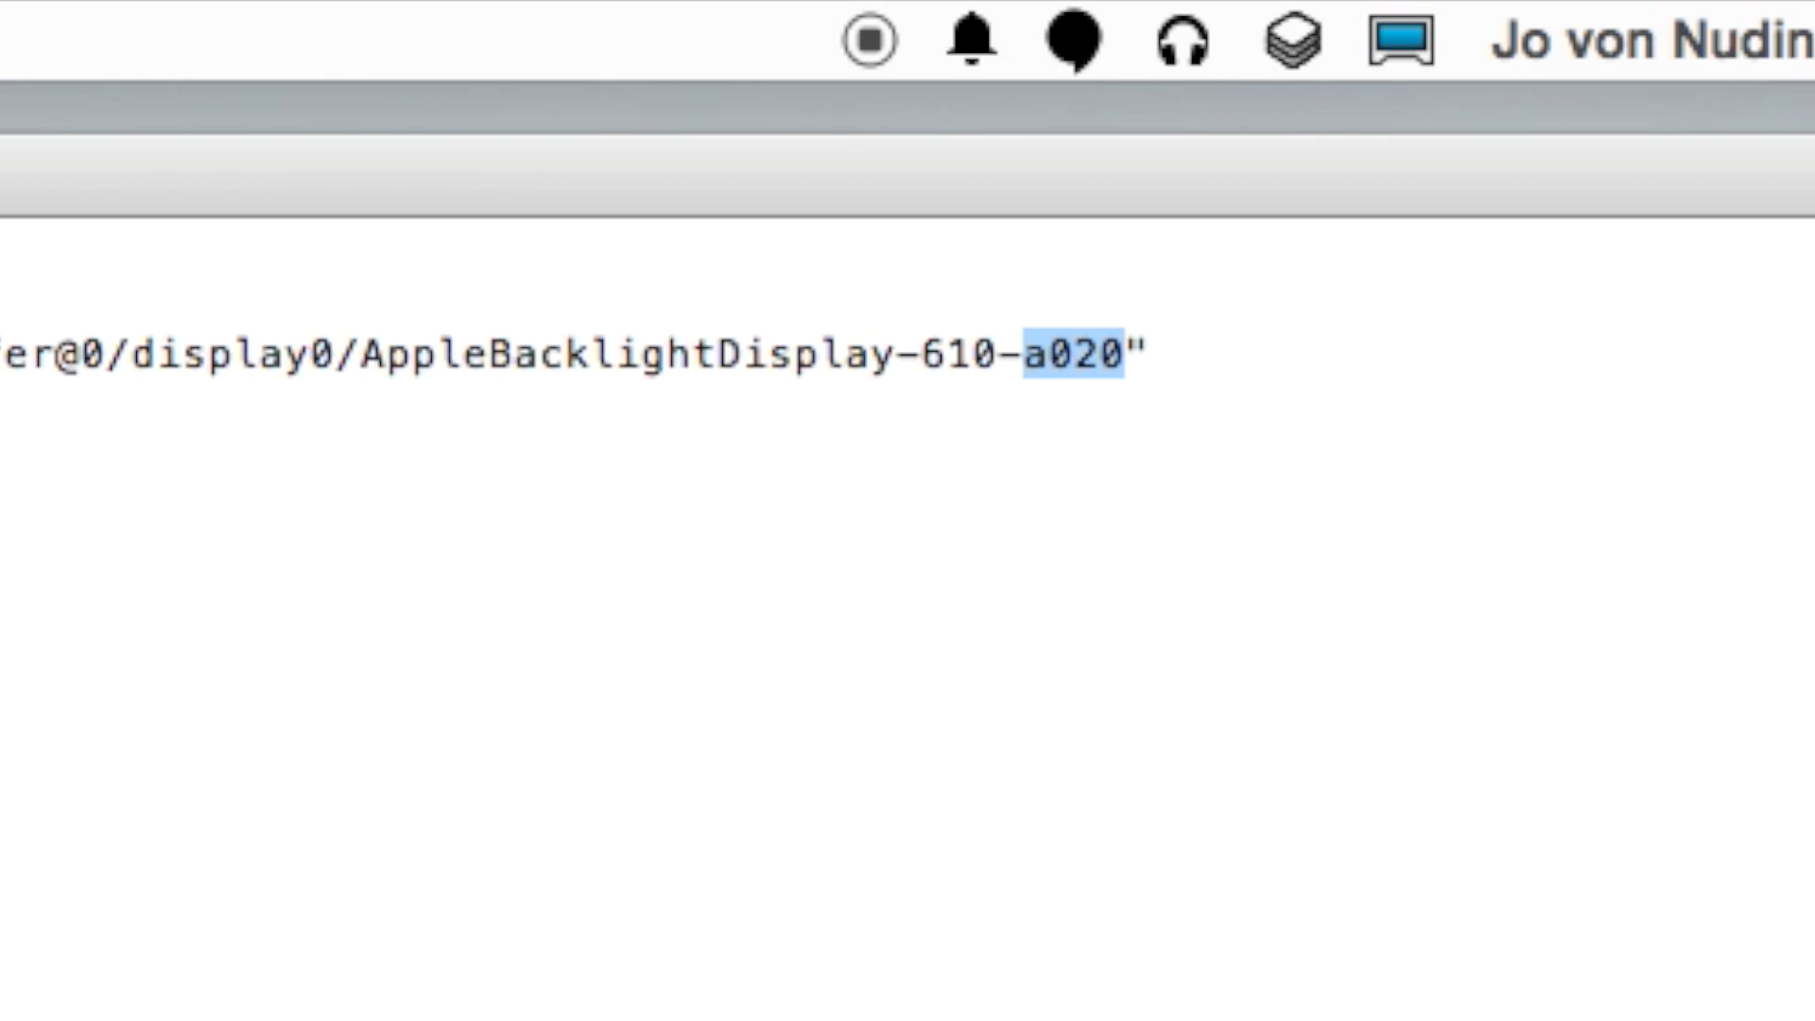
{"action": "left_click", "coordinate": [152, 1020]}
{"action": "scroll", "coordinate": [1082, 577], "scroll_direction": "down", "scroll_amount": 20}
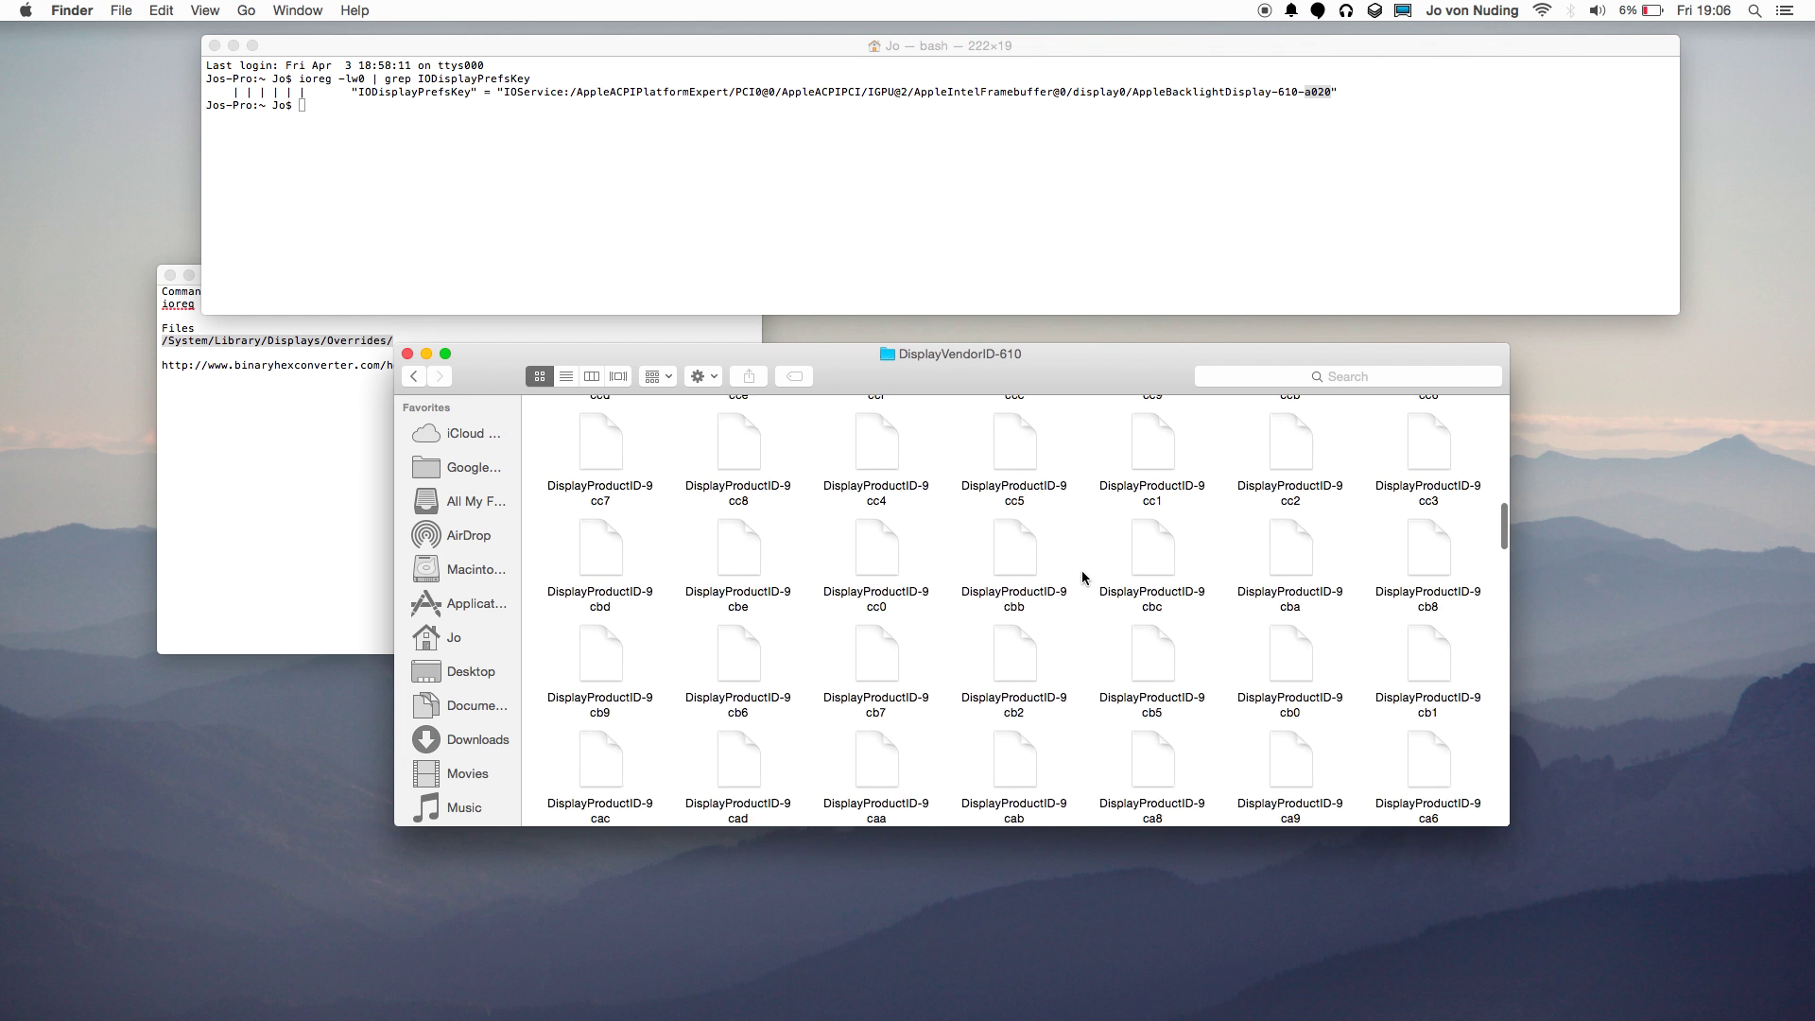
{"action": "scroll", "coordinate": [1076, 537], "scroll_direction": "down", "scroll_amount": 10}
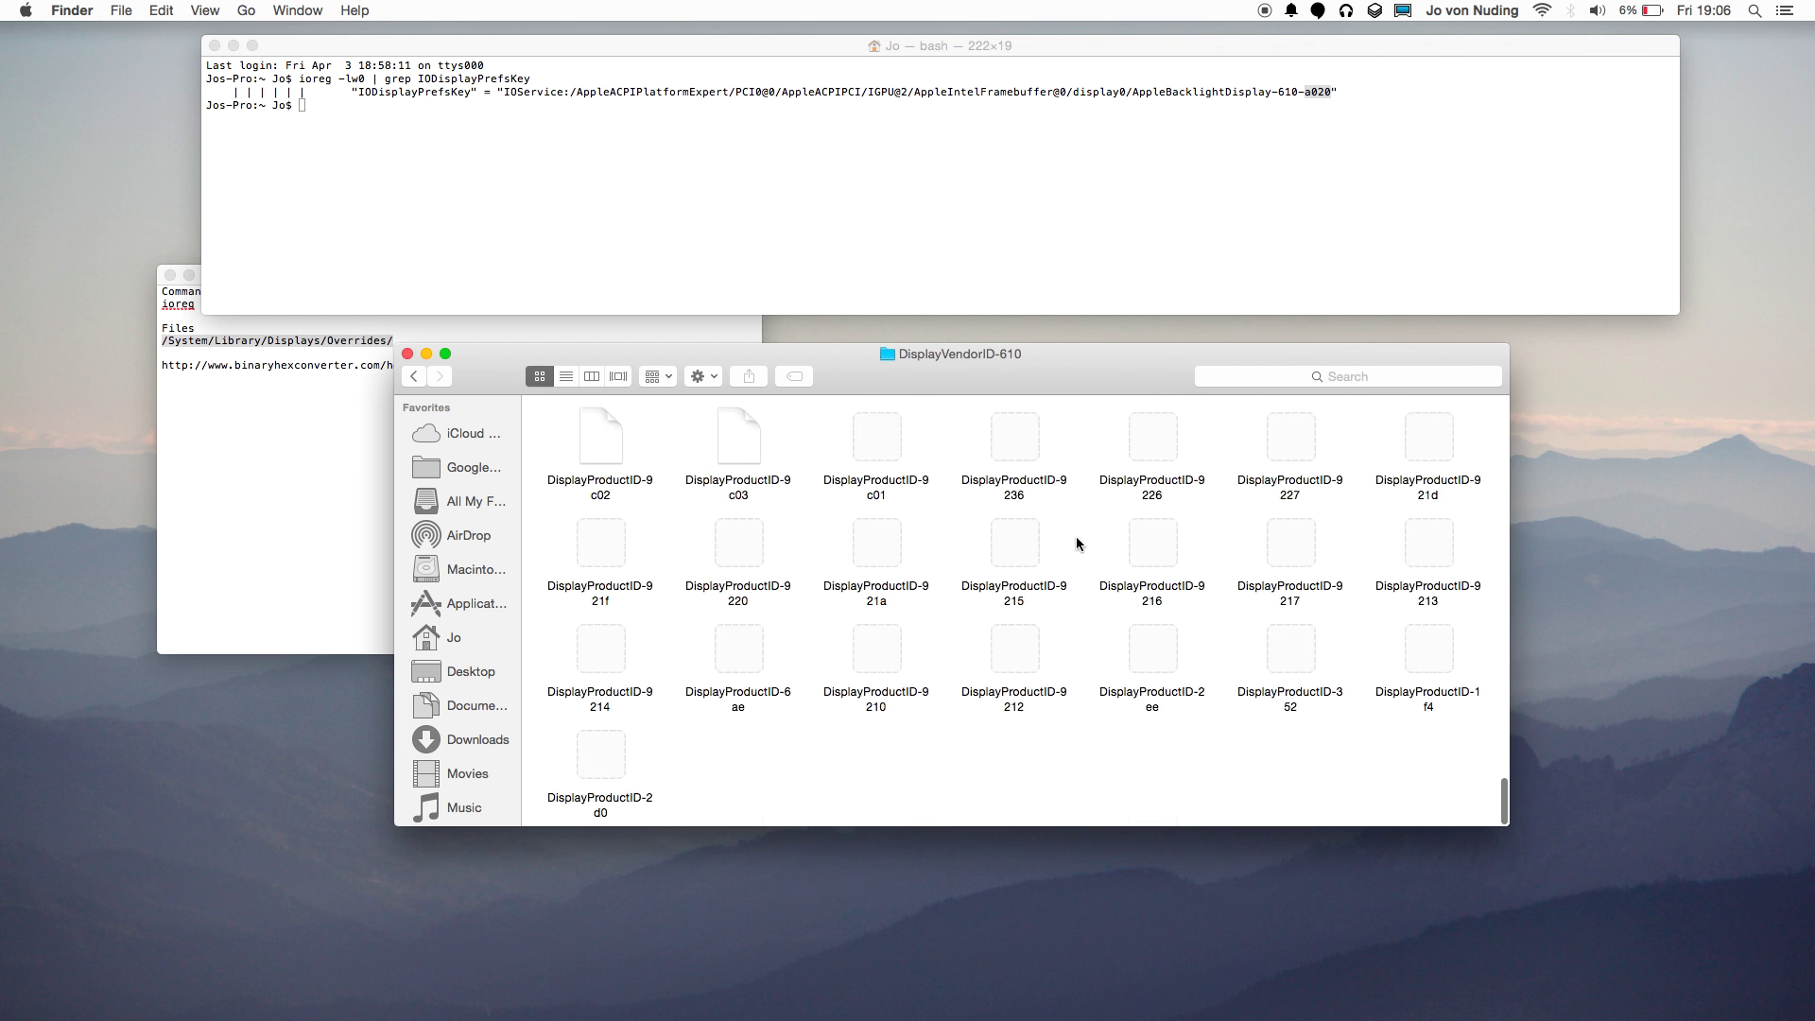
{"action": "scroll", "coordinate": [1075, 536], "scroll_direction": "up", "scroll_amount": 20}
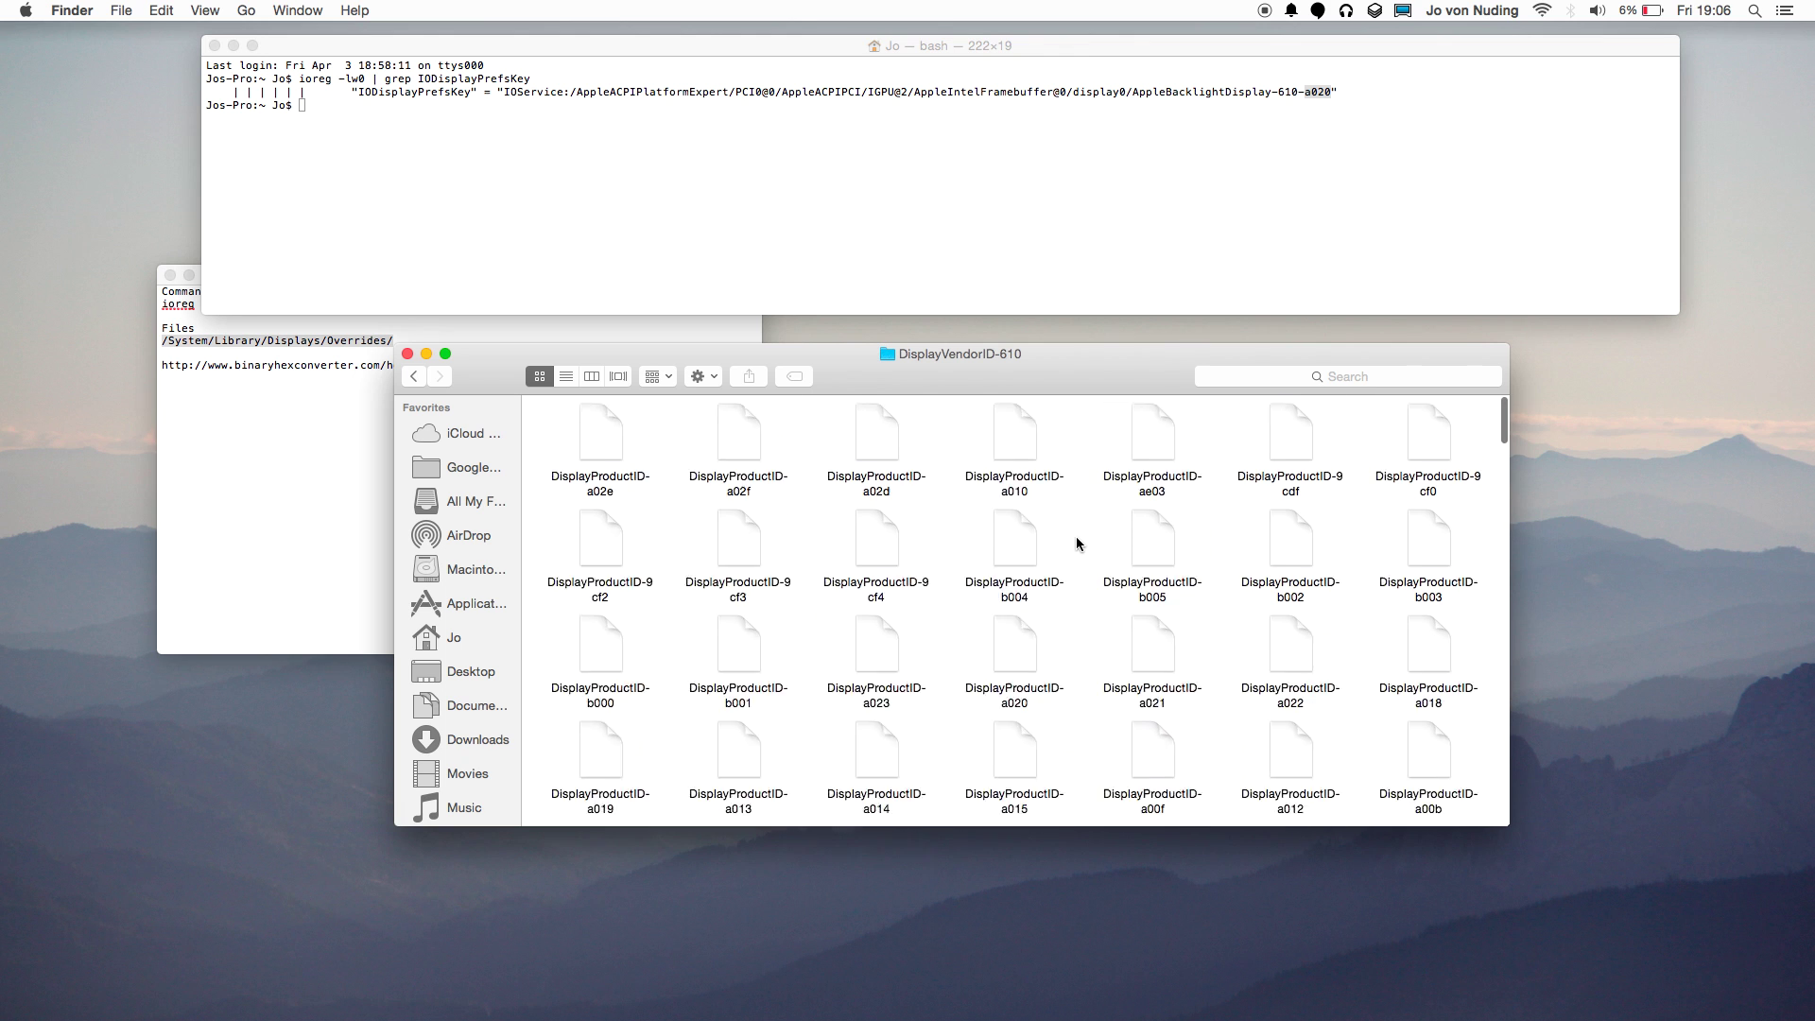
Search the folder for a020, pick DisplayProductID-a020, then go back to the full listing.
{"action": "left_click", "coordinate": [1262, 371]}
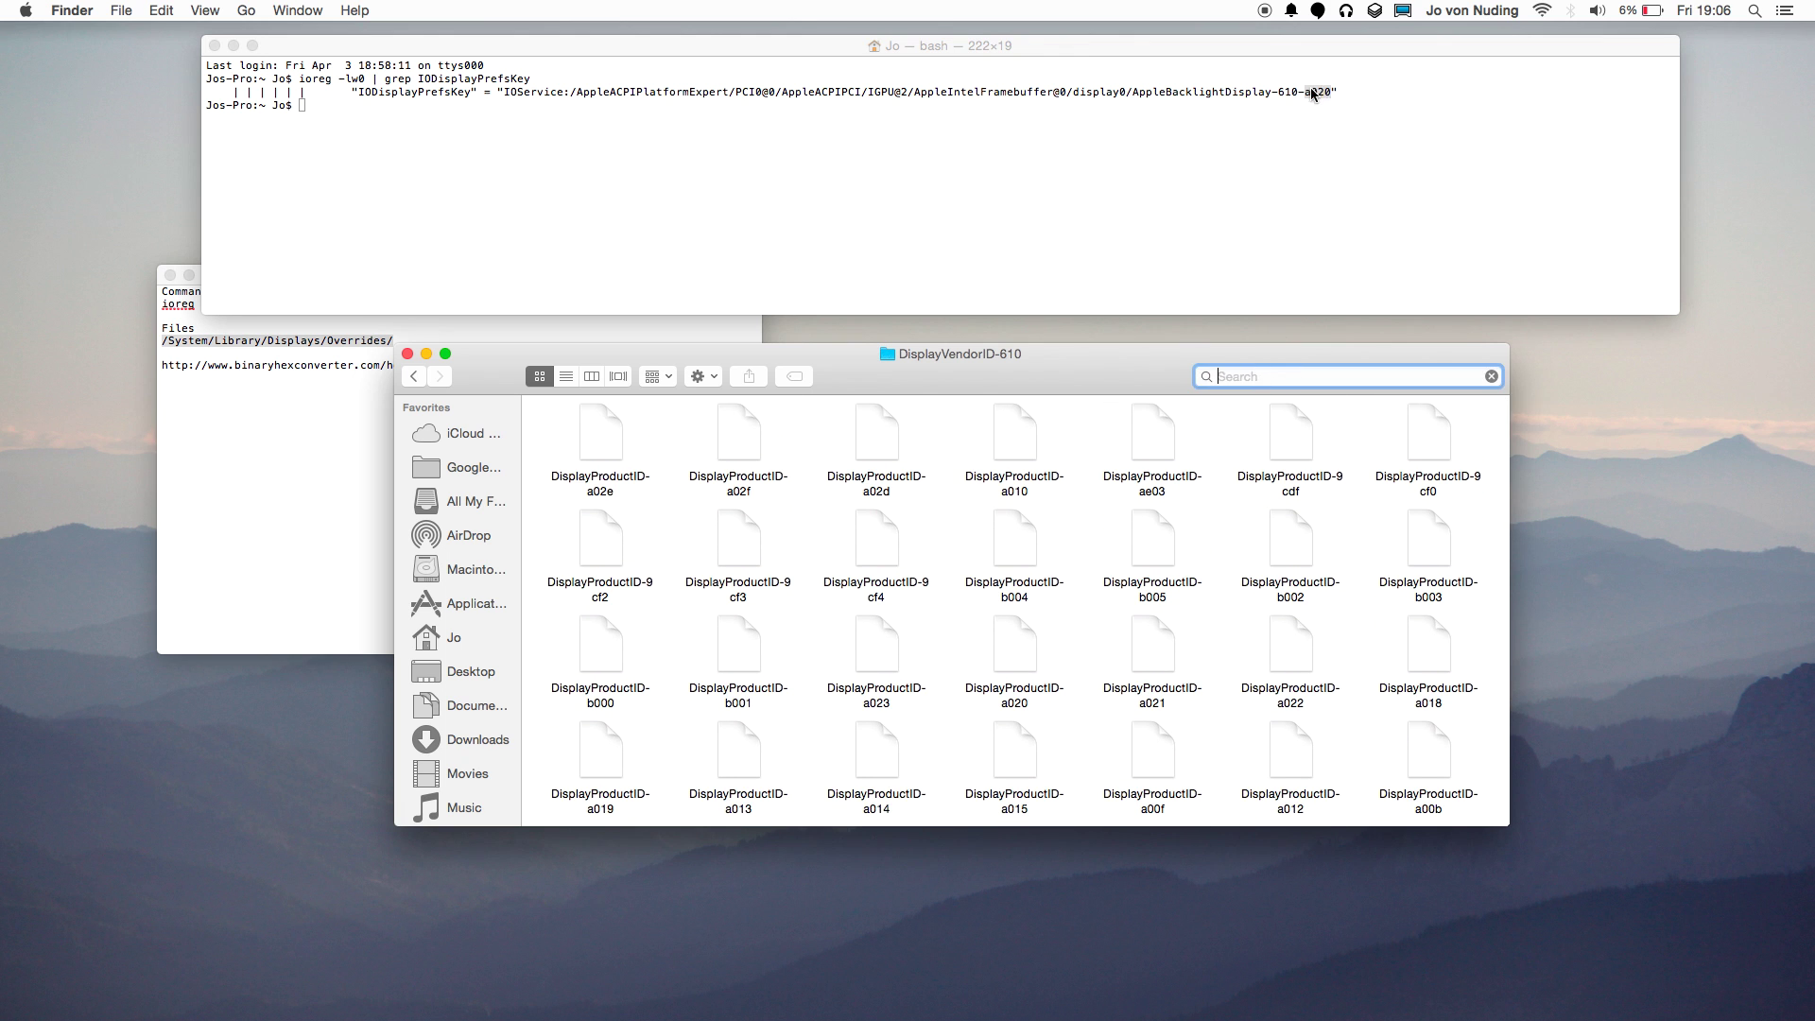
{"action": "left_click", "coordinate": [1312, 92]}
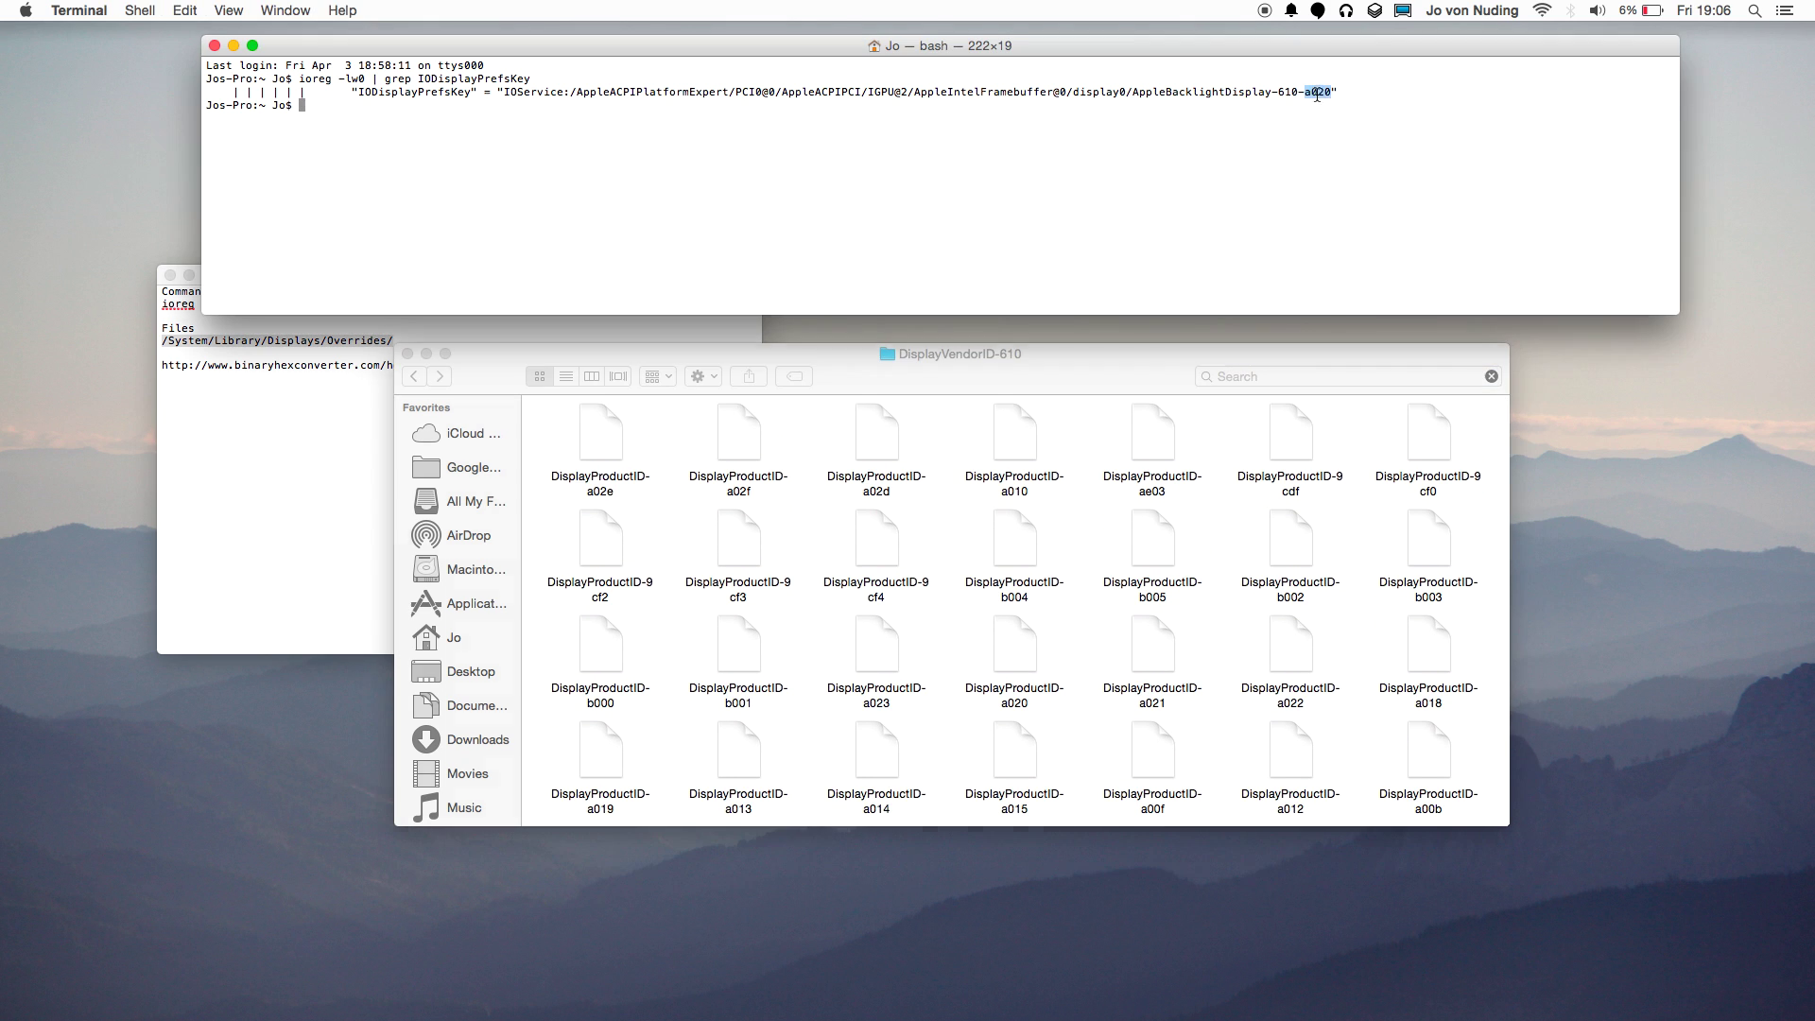
{"action": "left_click", "coordinate": [1236, 376]}
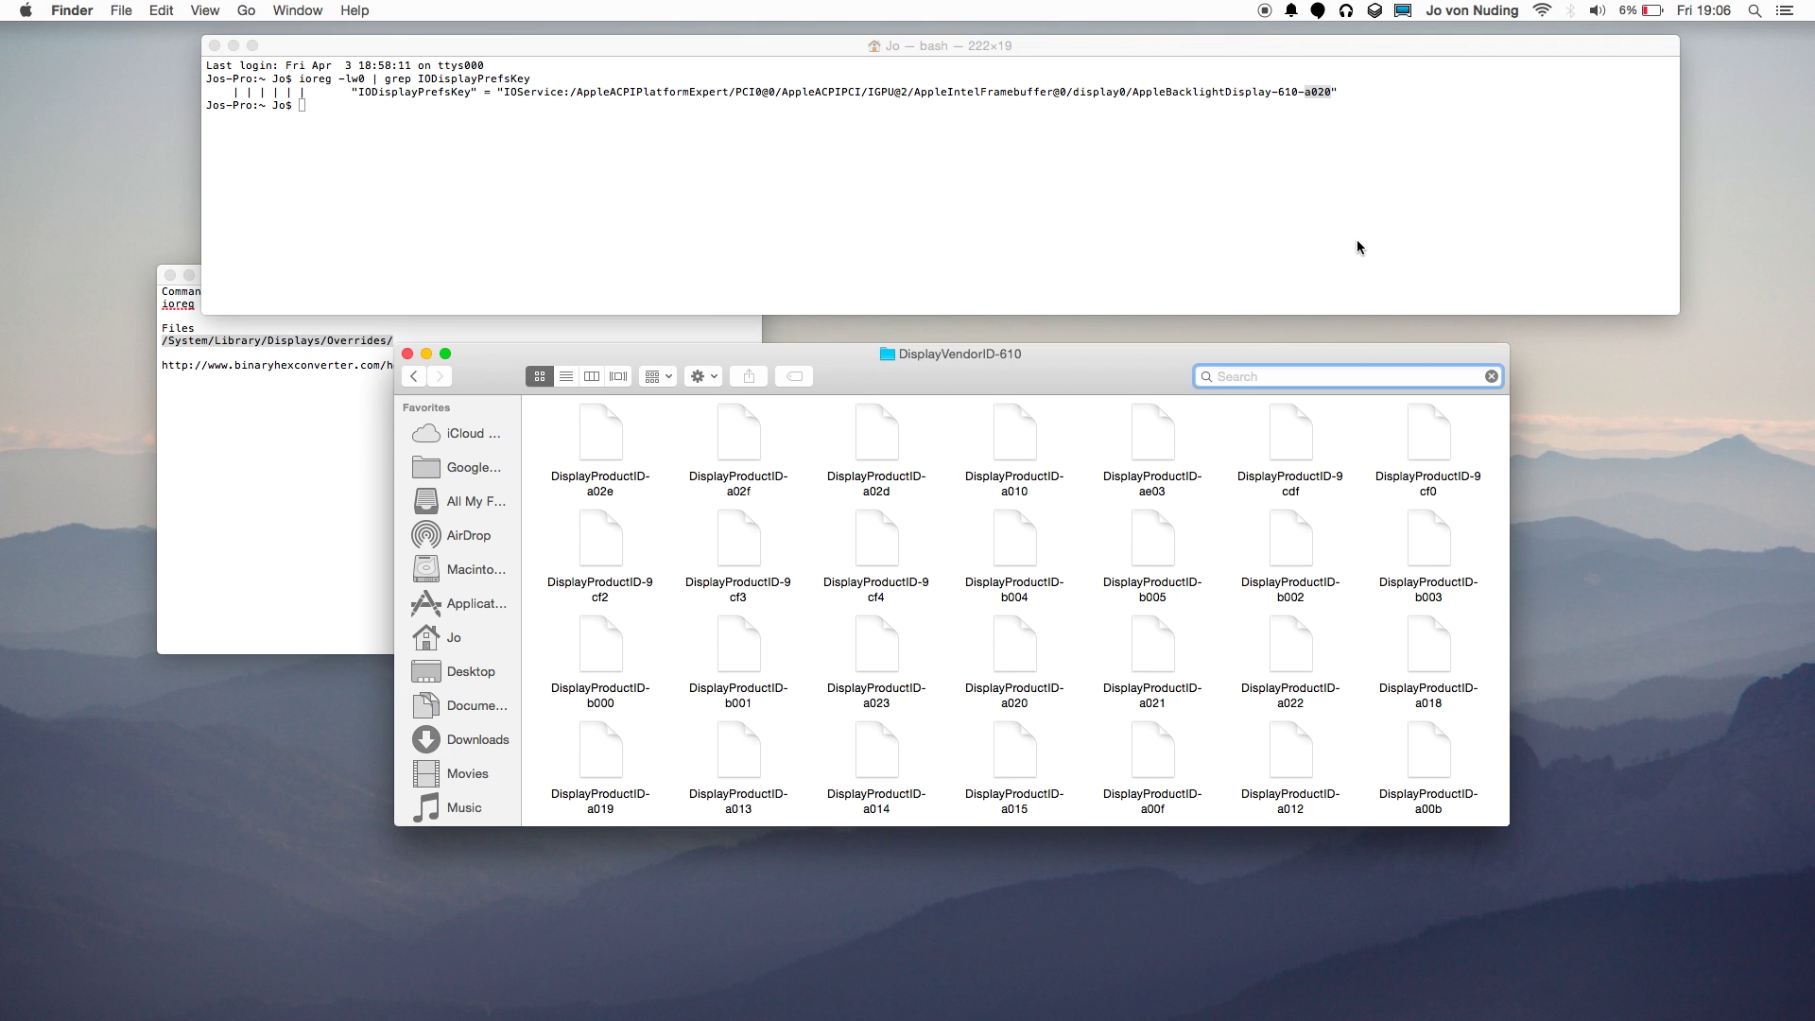
{"action": "key", "text": "super+v"}
{"action": "left_click", "coordinate": [713, 463]}
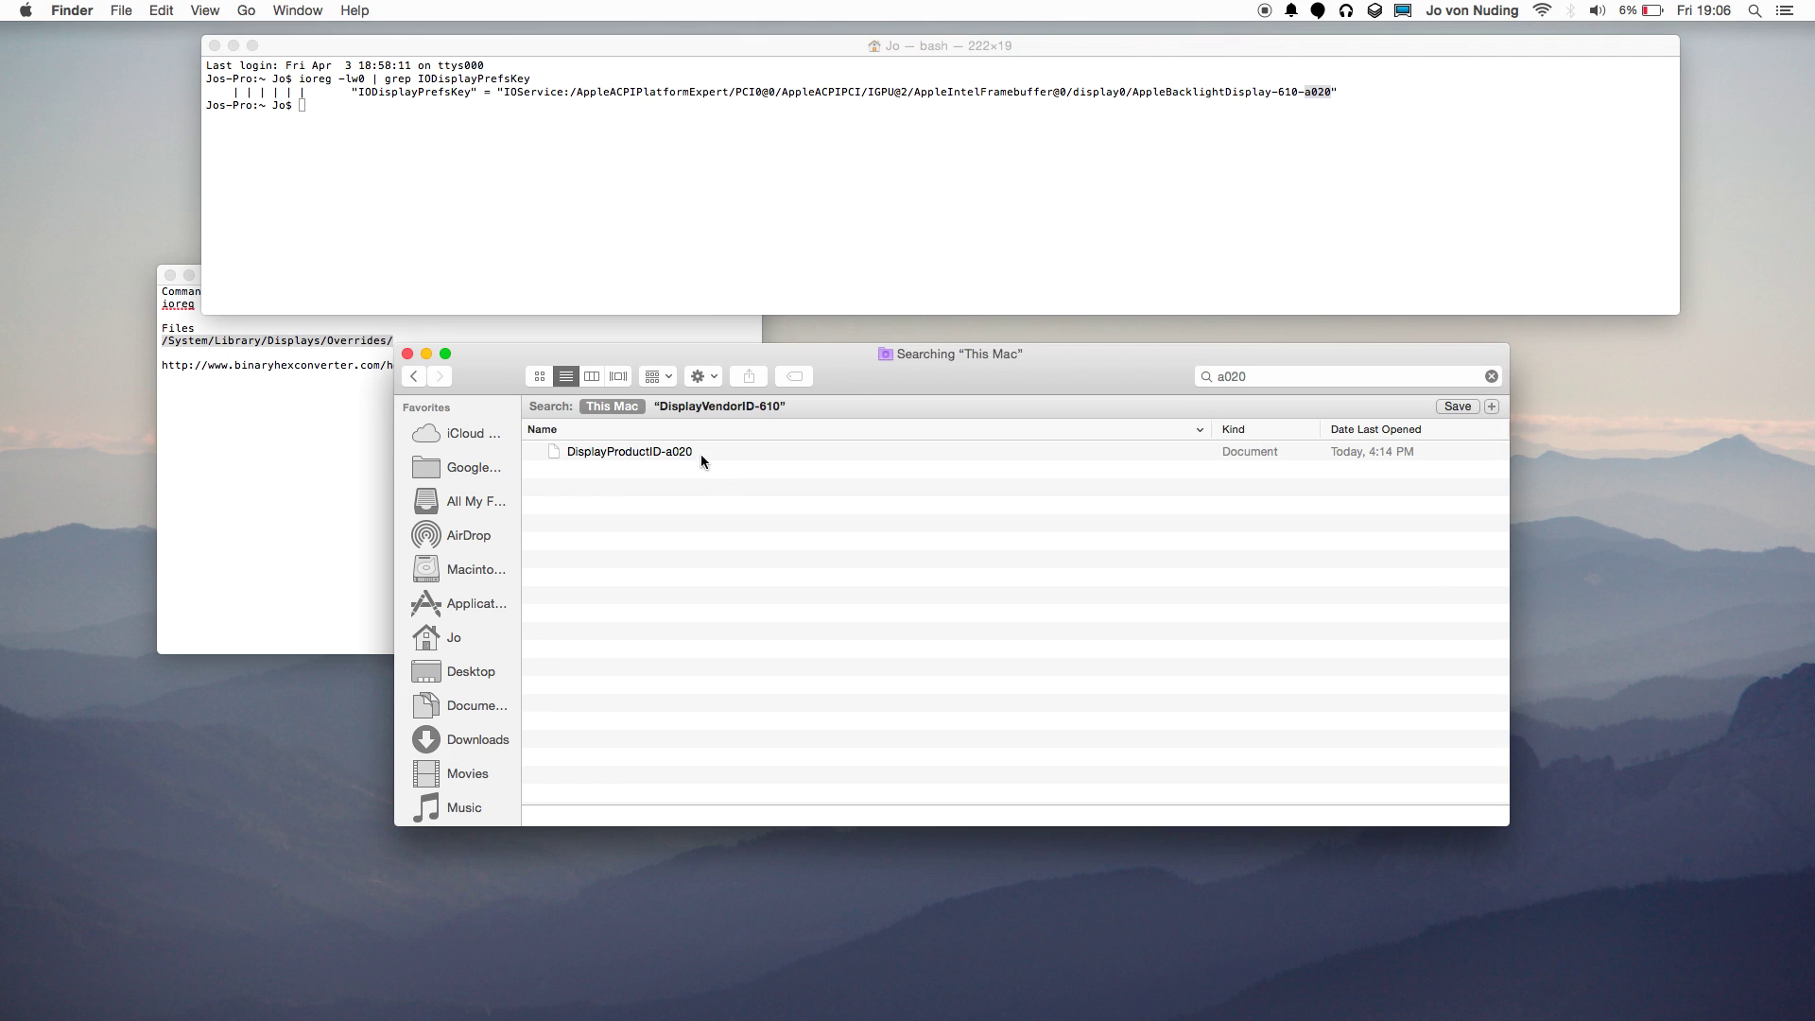
{"action": "left_click", "coordinate": [714, 460]}
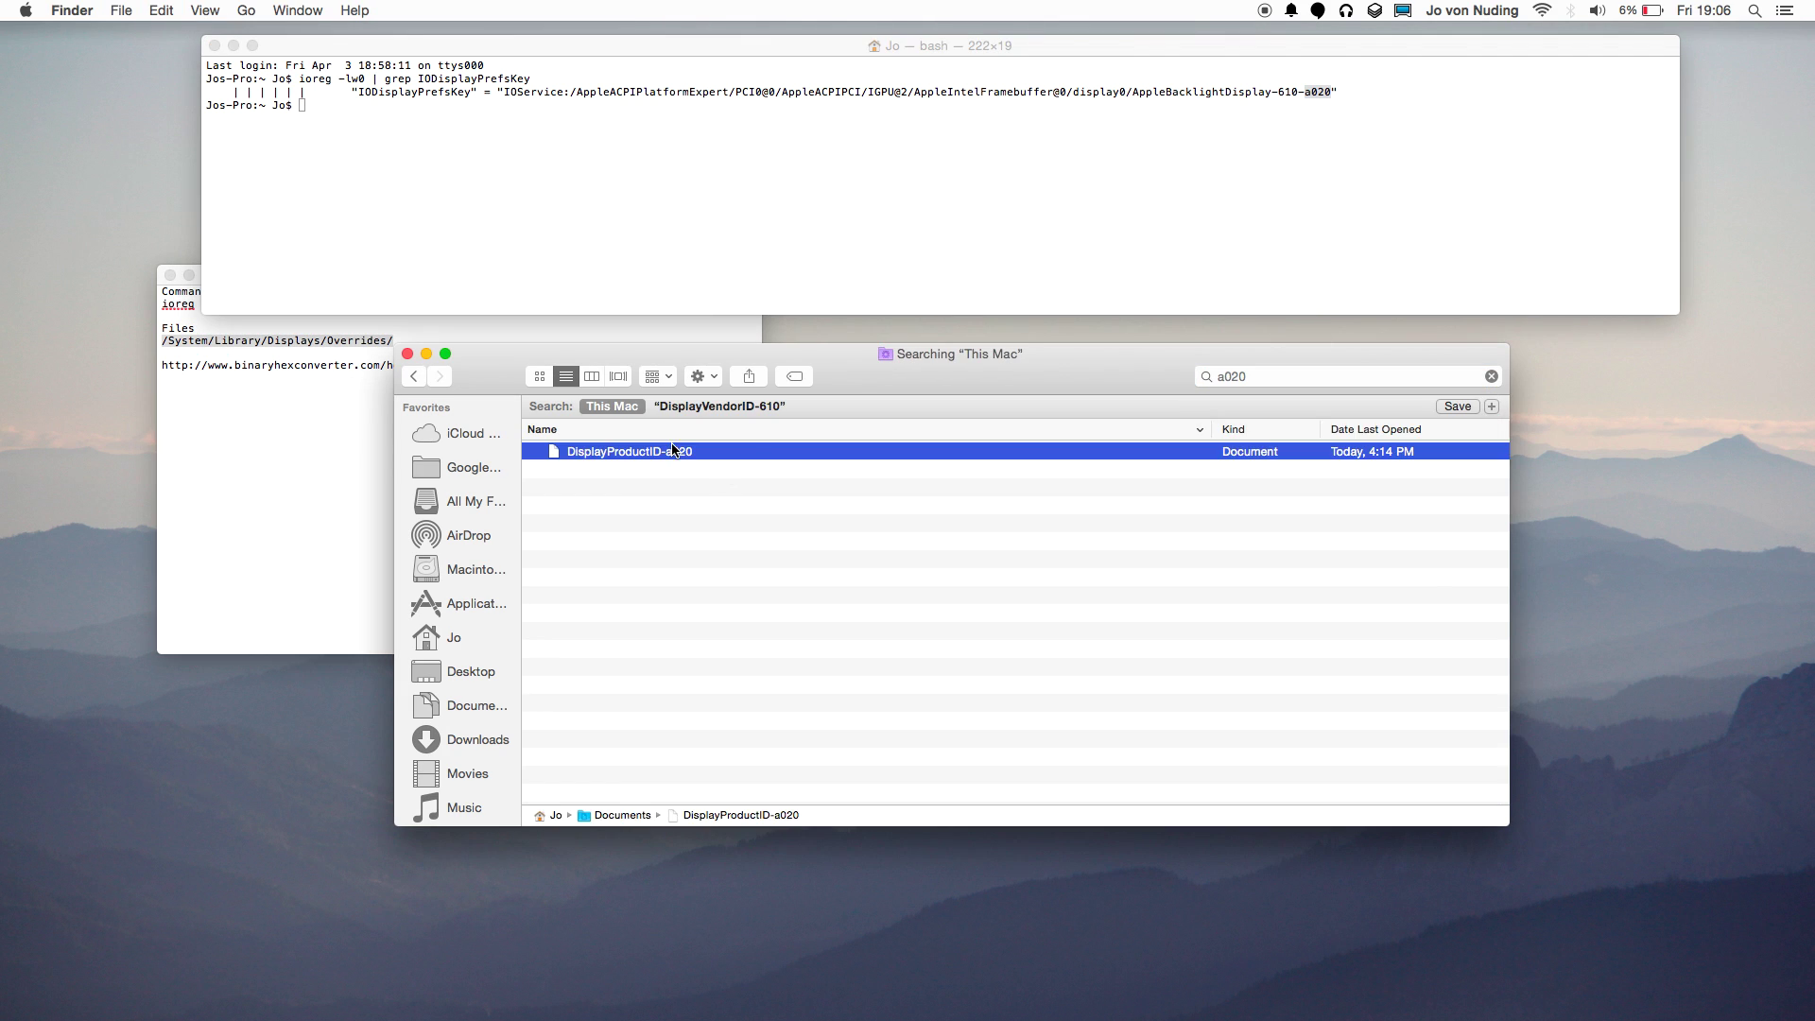
{"action": "left_click", "coordinate": [412, 373]}
{"action": "scroll", "coordinate": [944, 571], "scroll_direction": "up", "scroll_amount": 2}
{"action": "left_click", "coordinate": [1007, 798]}
{"action": "left_click", "coordinate": [1282, 378]}
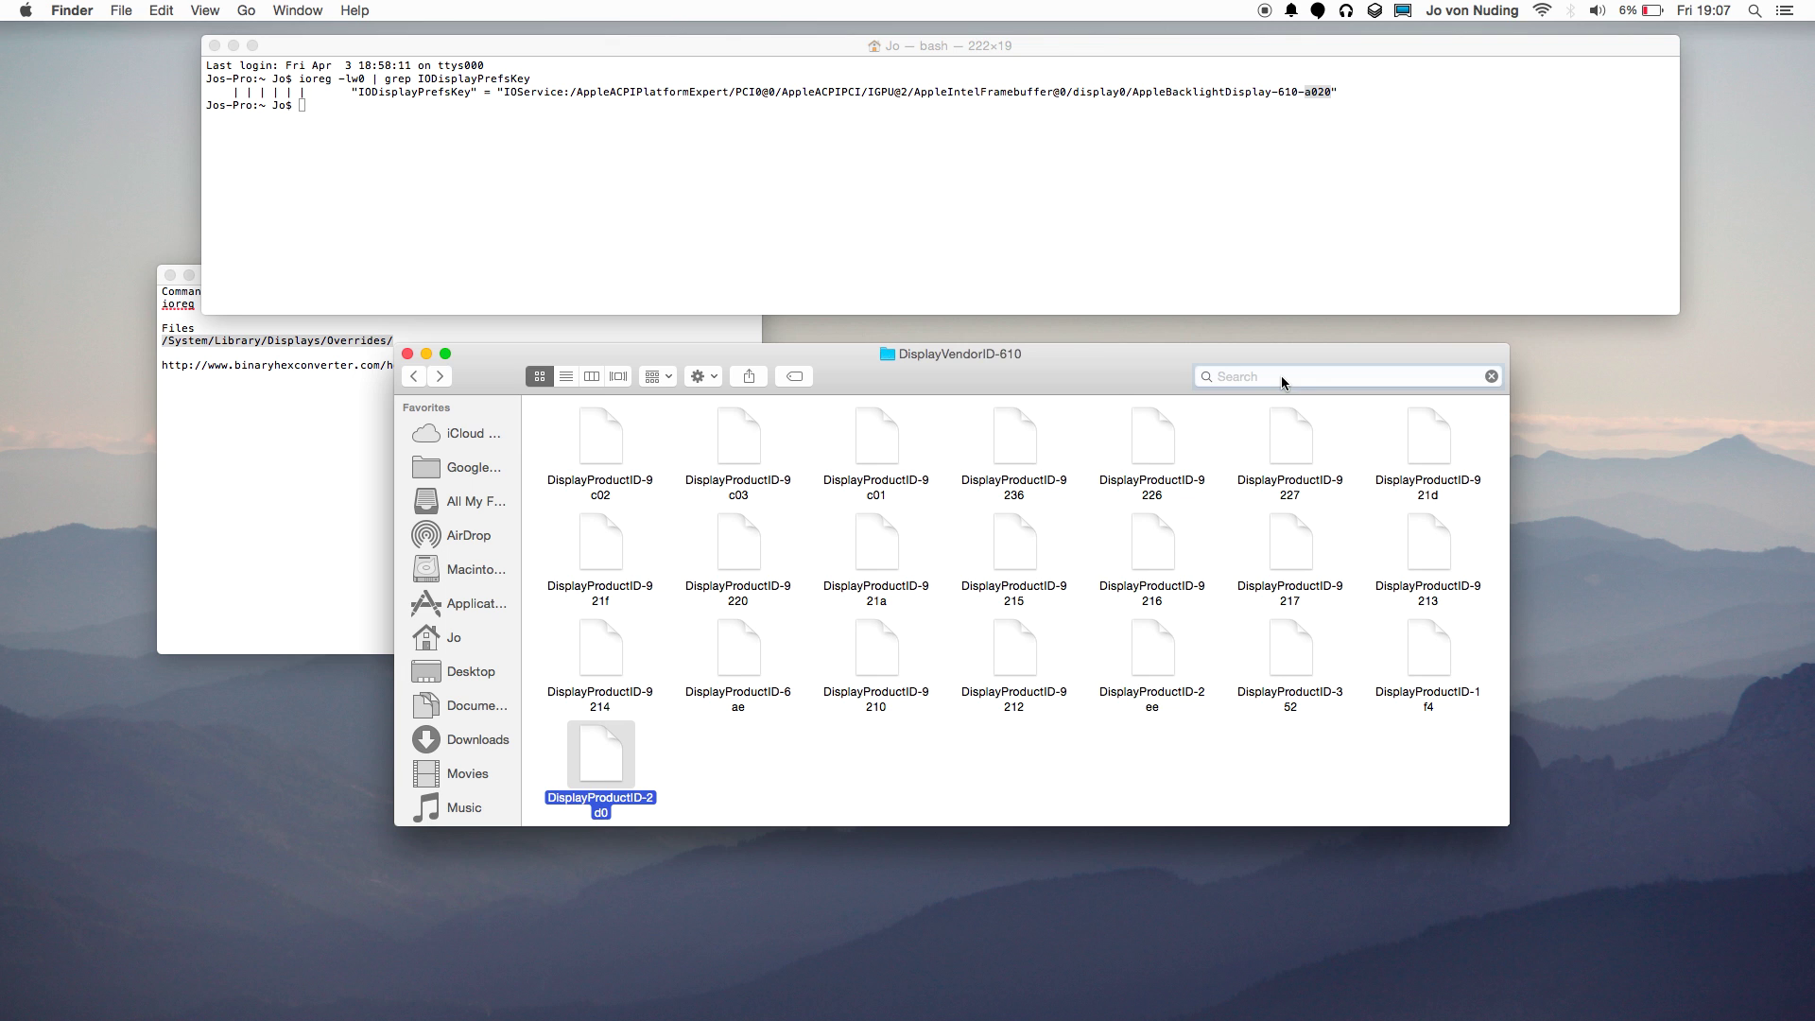
Open DisplayProductID-a020 in PlistEdit Pro and glance at the application menu.
{"action": "type", "text": "a020"}
{"action": "double_click", "coordinate": [610, 450]}
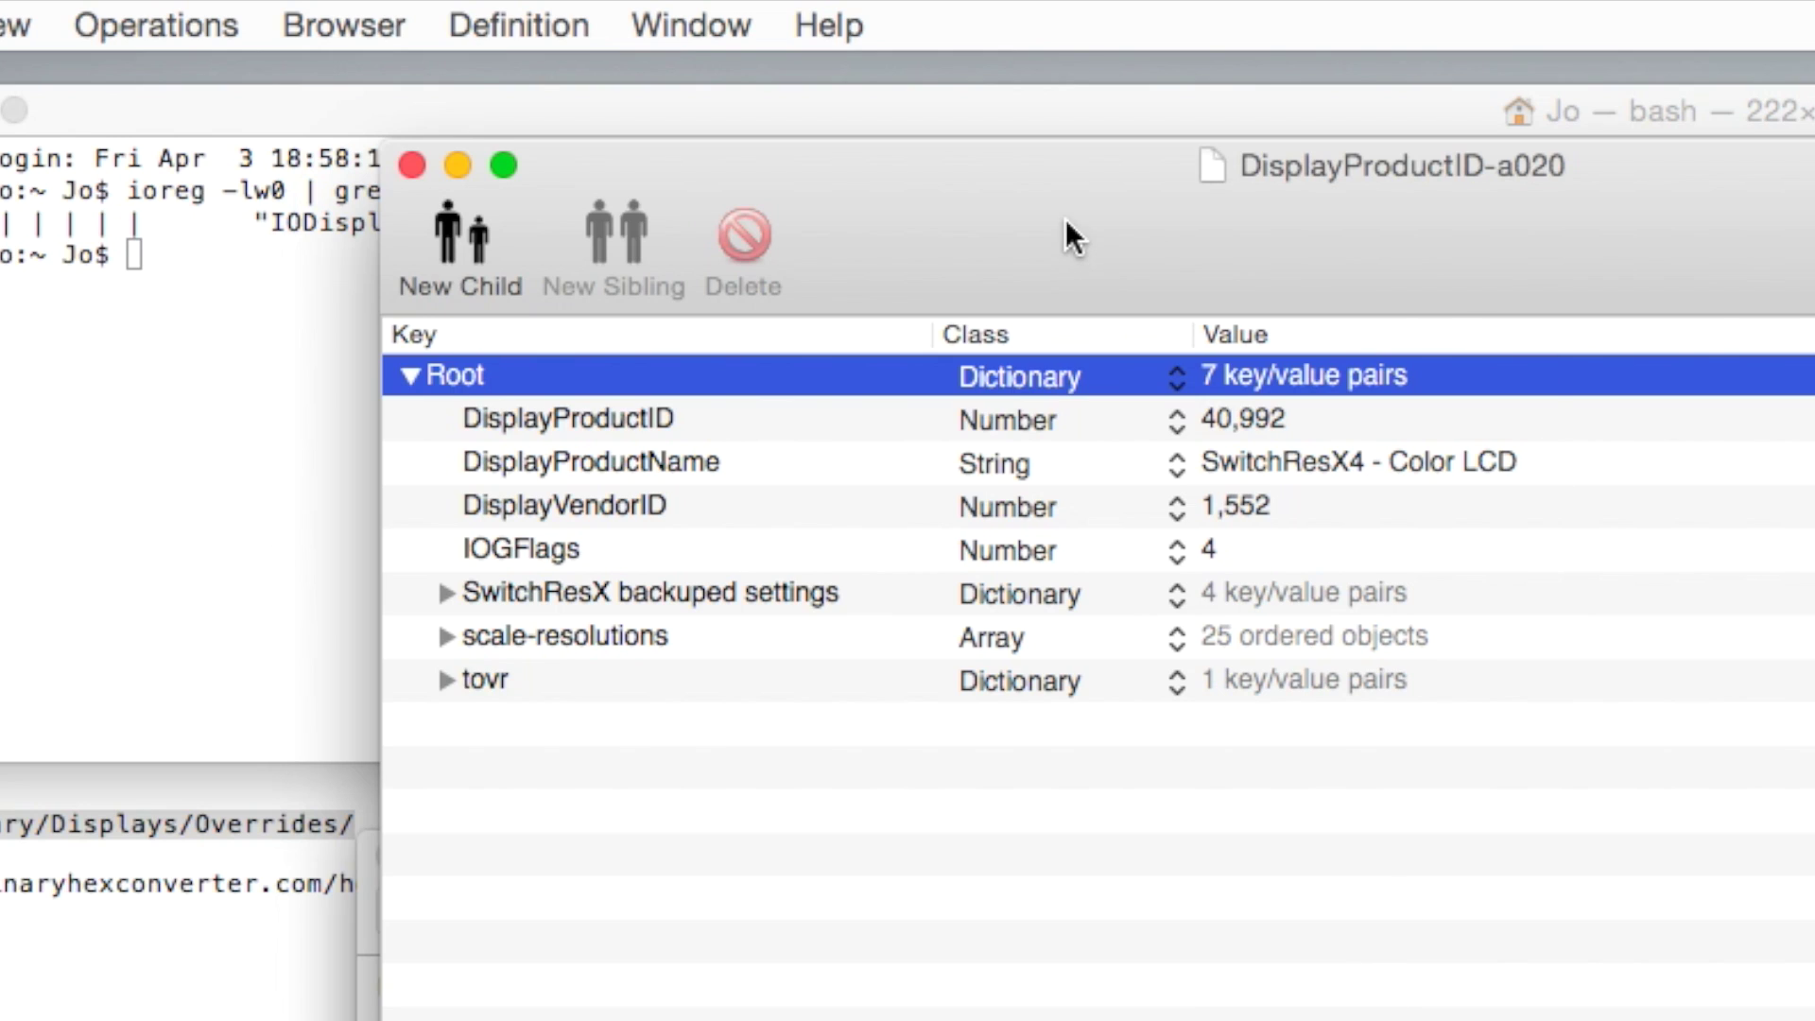
{"action": "left_click", "coordinate": [168, 11]}
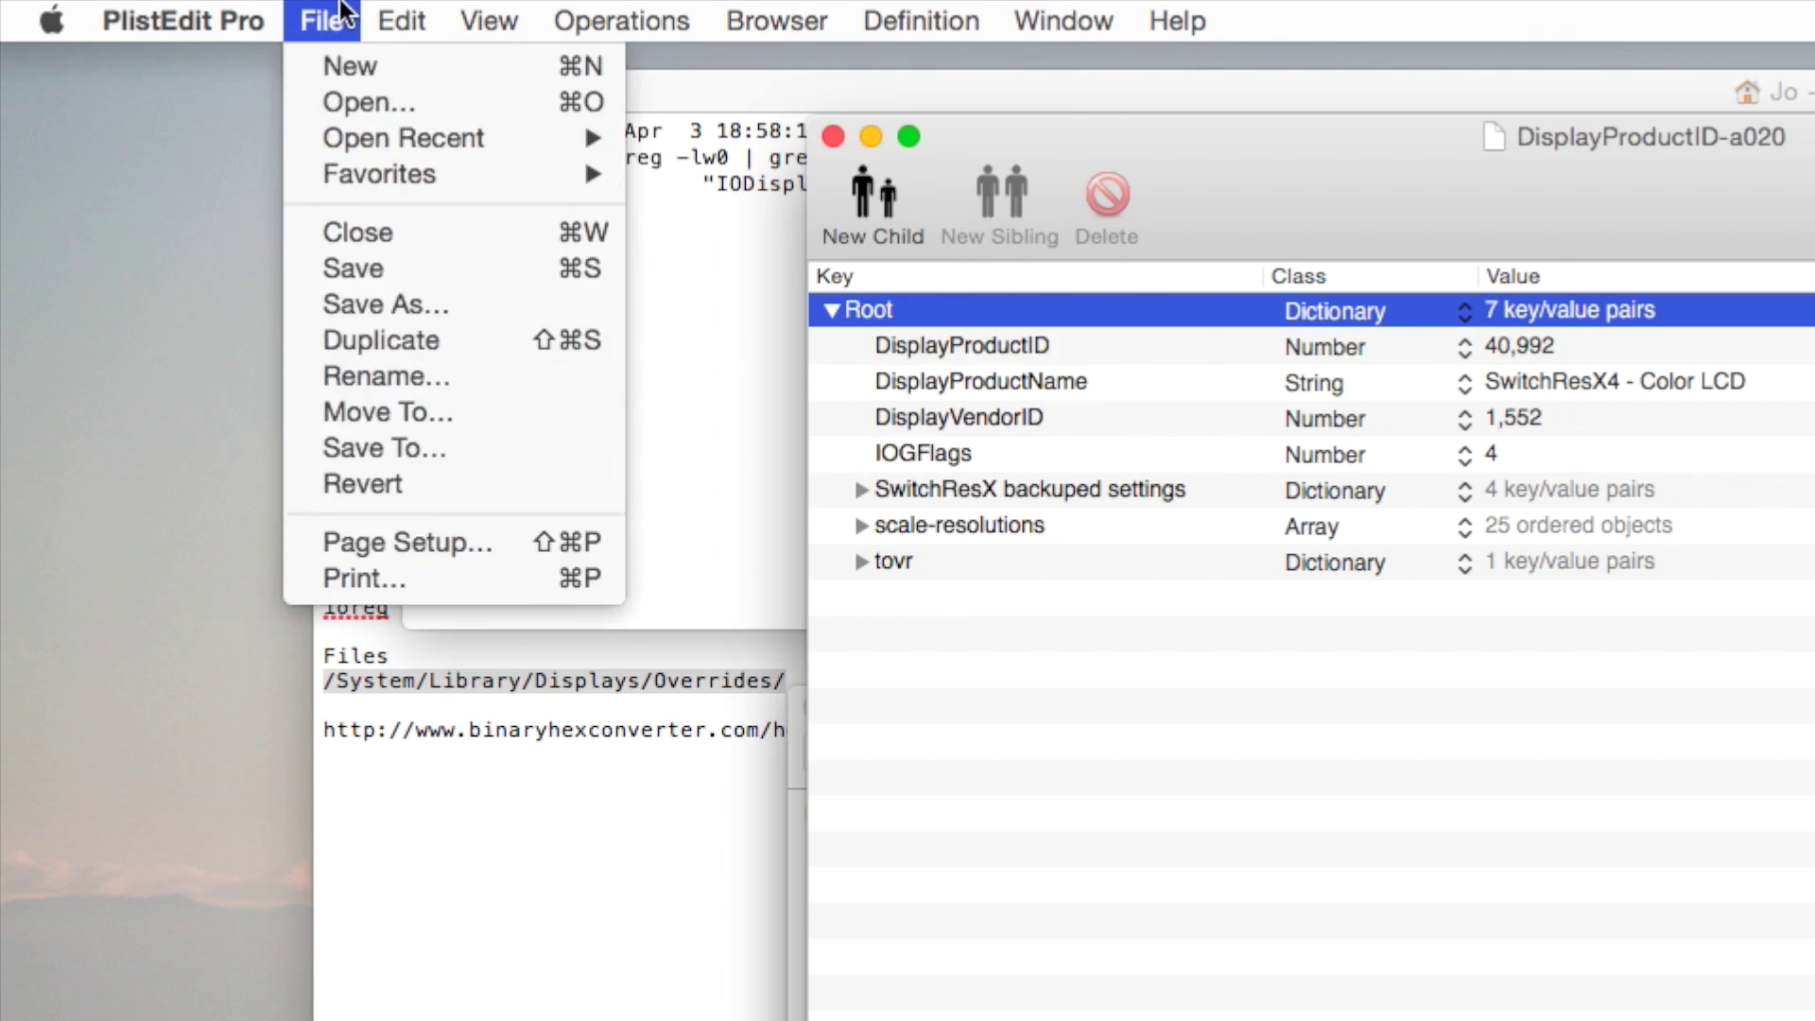
{"action": "key", "text": "Escape"}
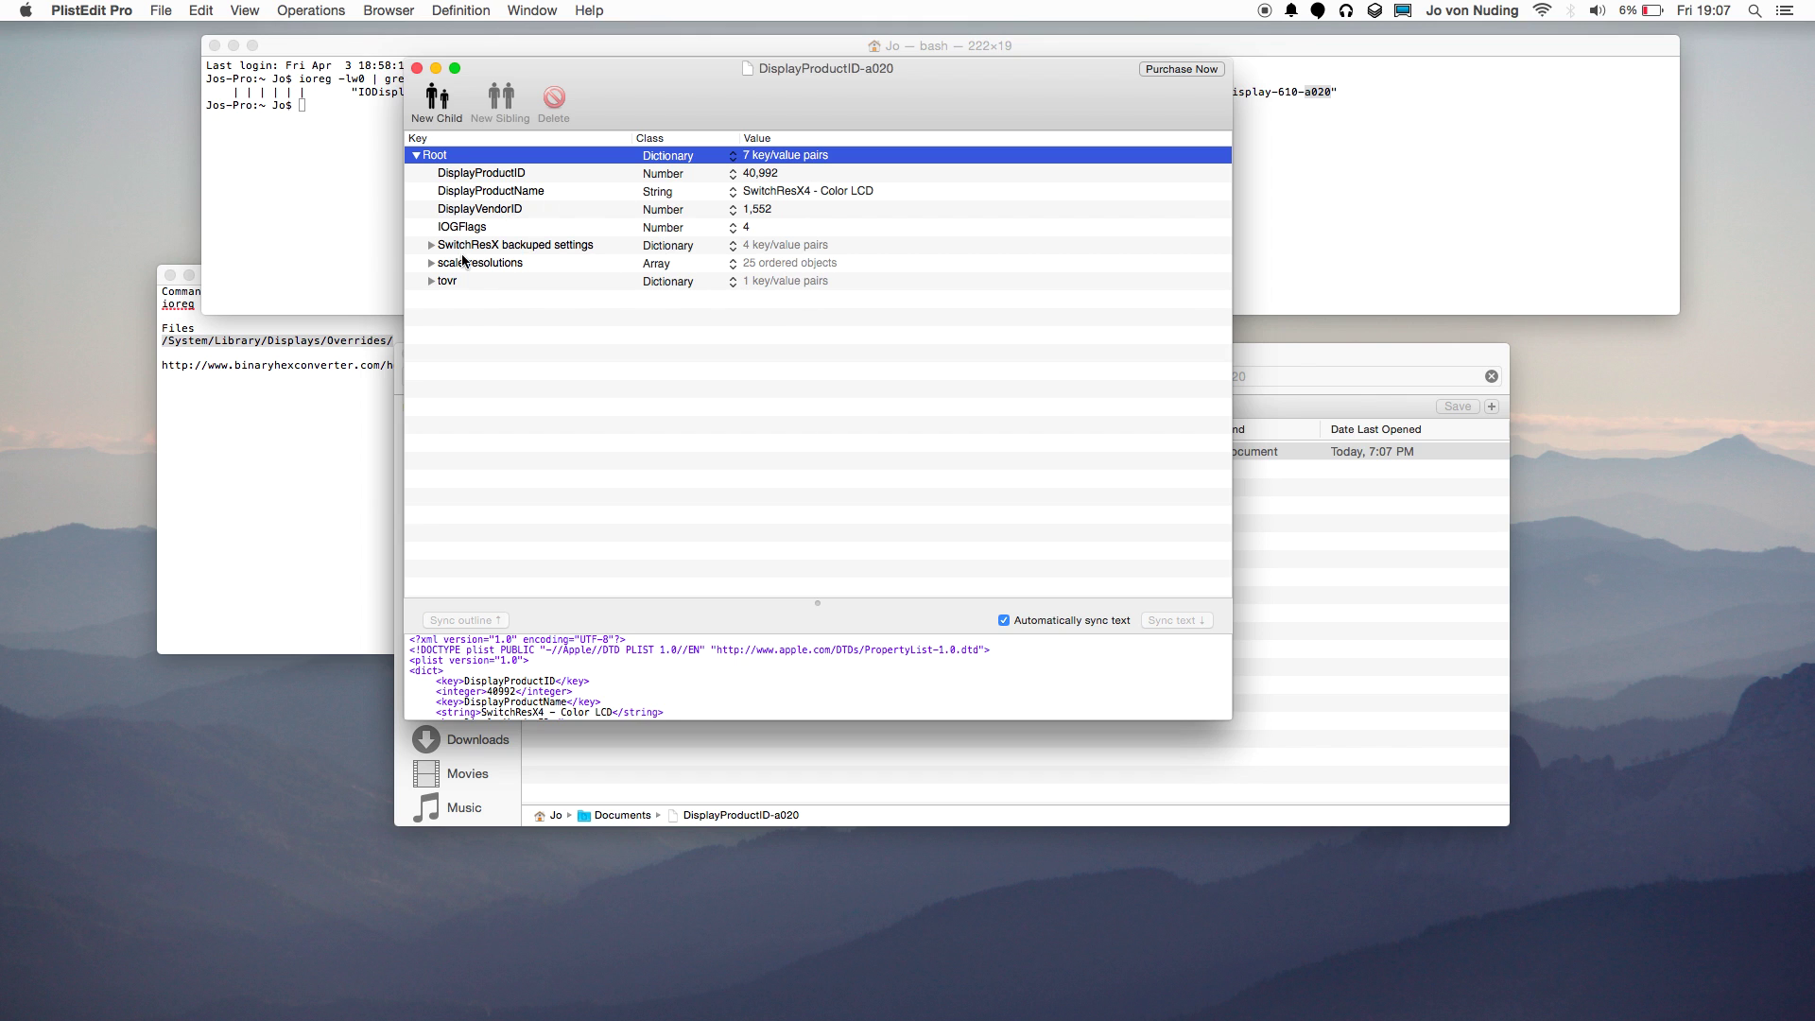
Look through PlistEdit Pro's File menu and application options without changing anything.
{"action": "left_click", "coordinate": [157, 10]}
{"action": "mouse_move", "coordinate": [92, 7]}
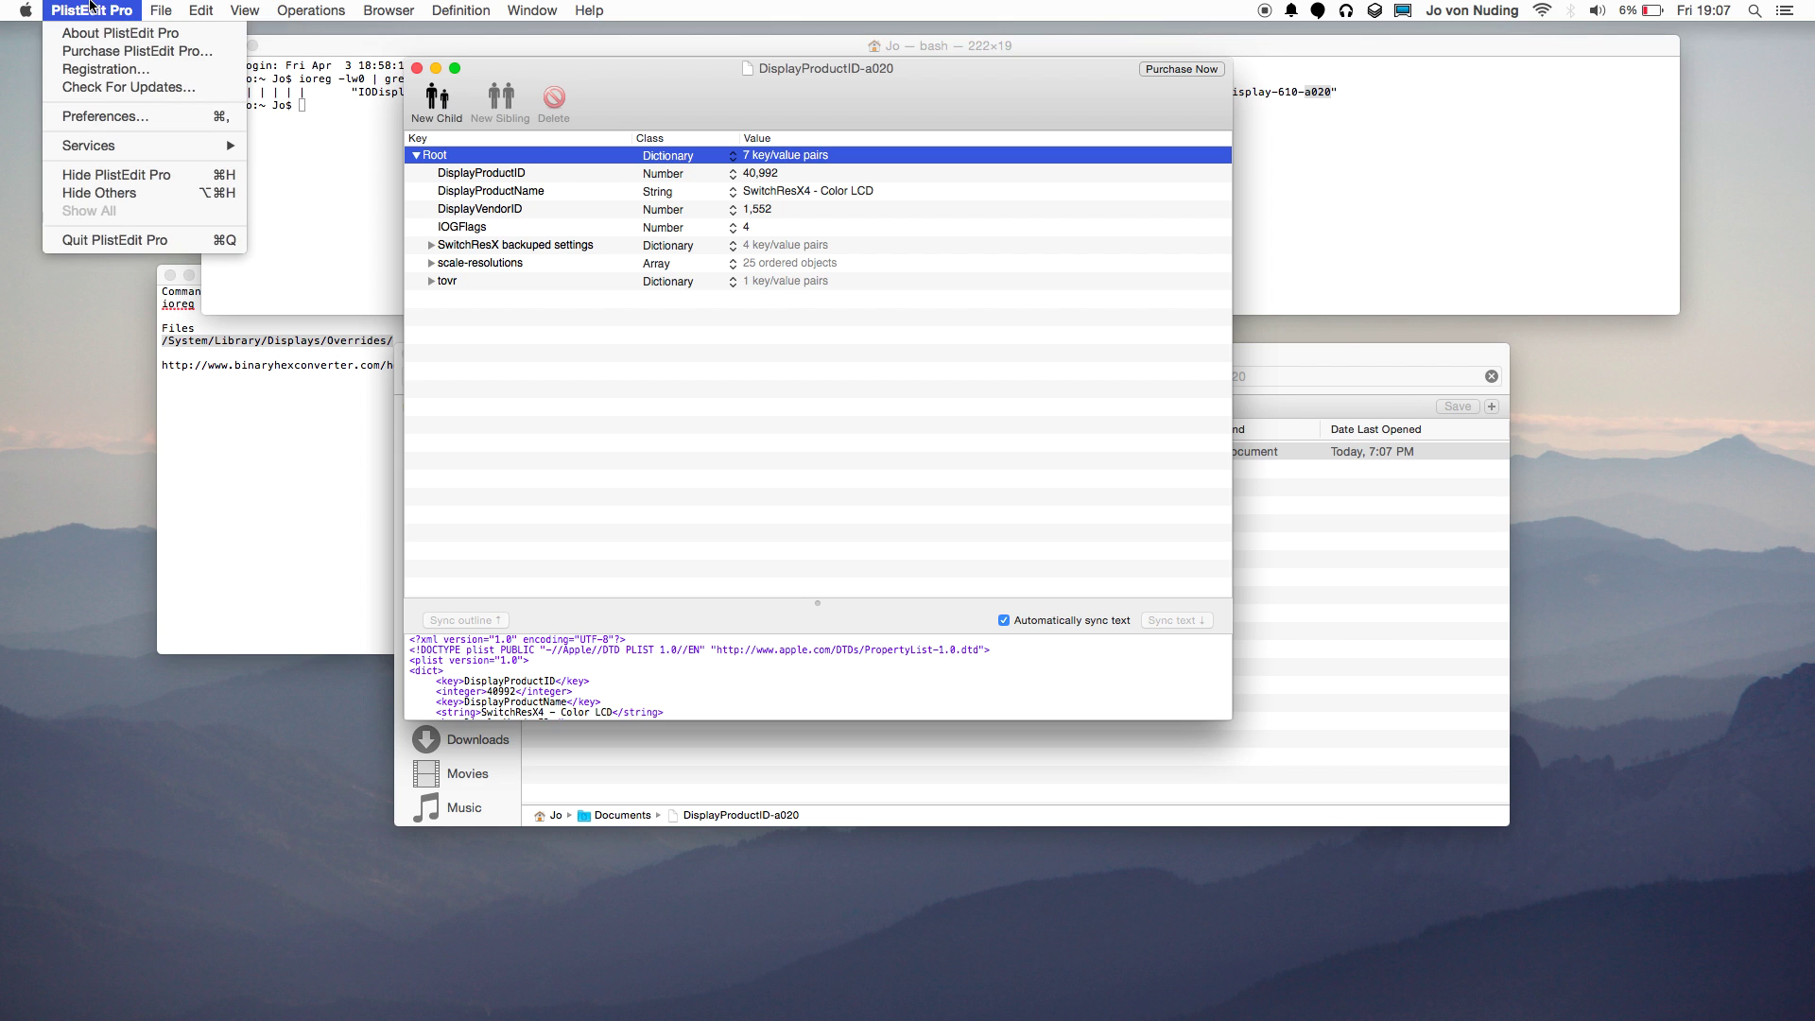
{"action": "left_click", "coordinate": [695, 70]}
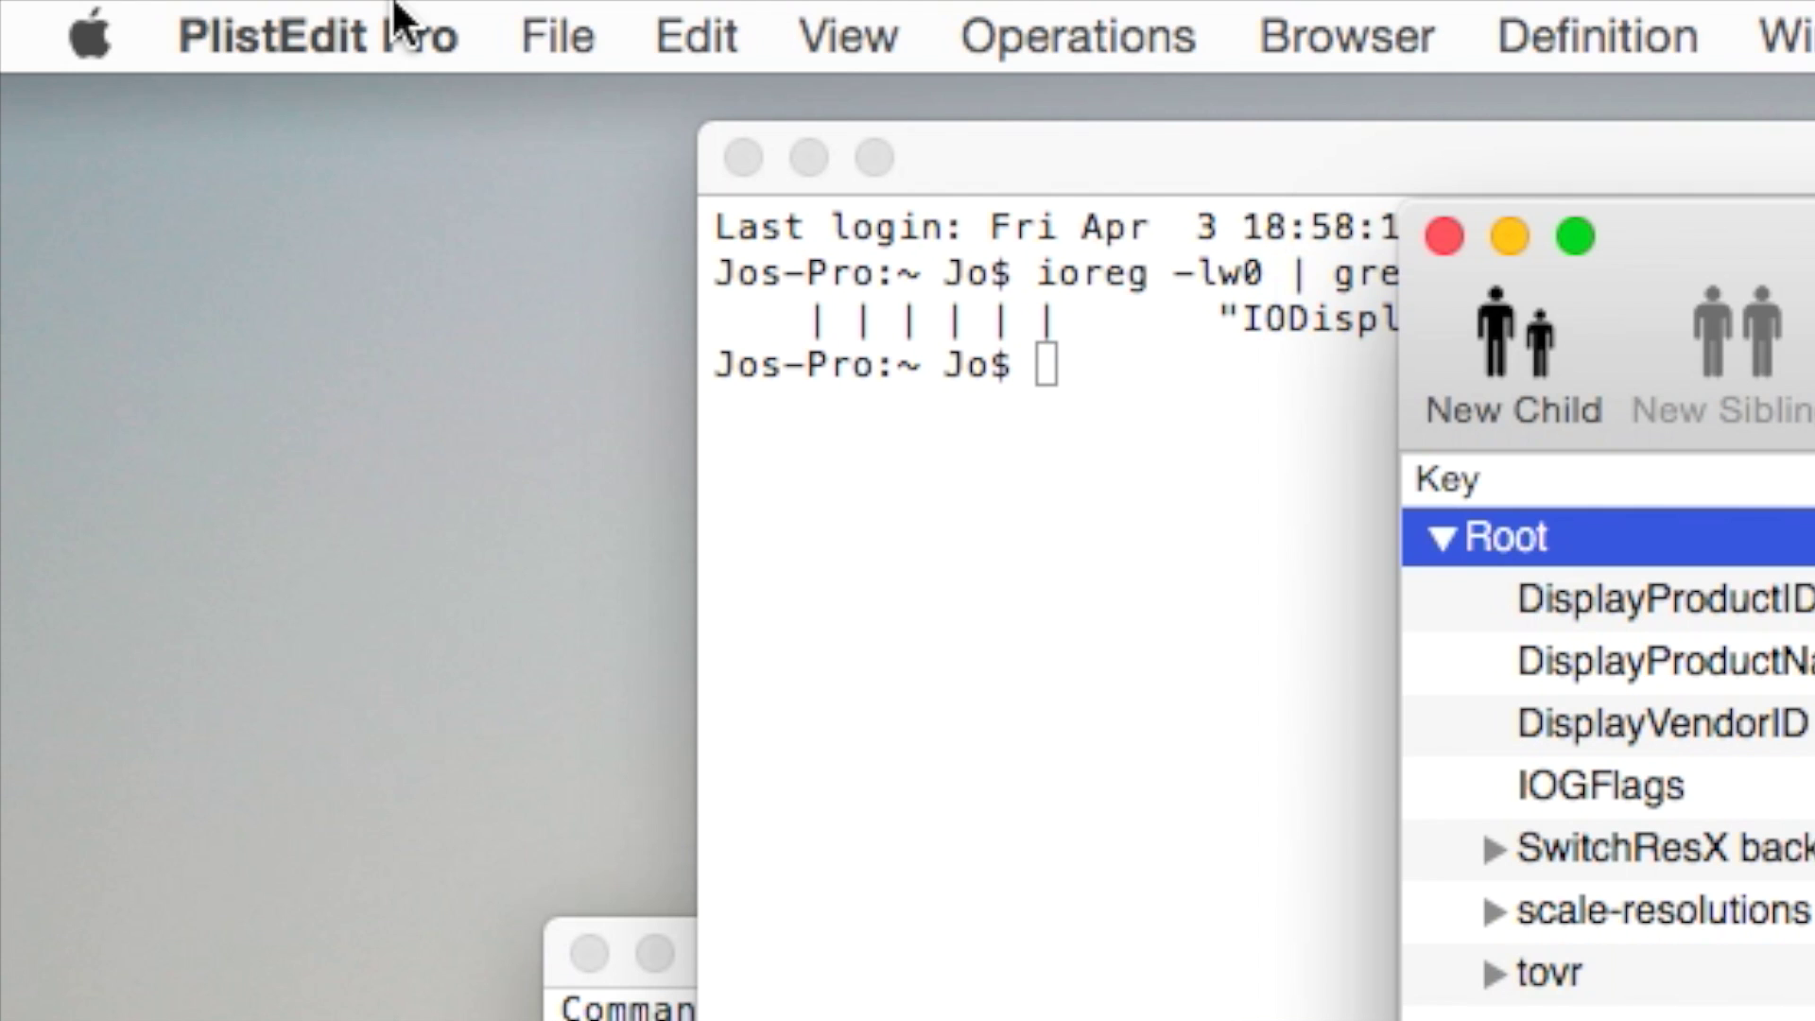
{"action": "left_click", "coordinate": [284, 43]}
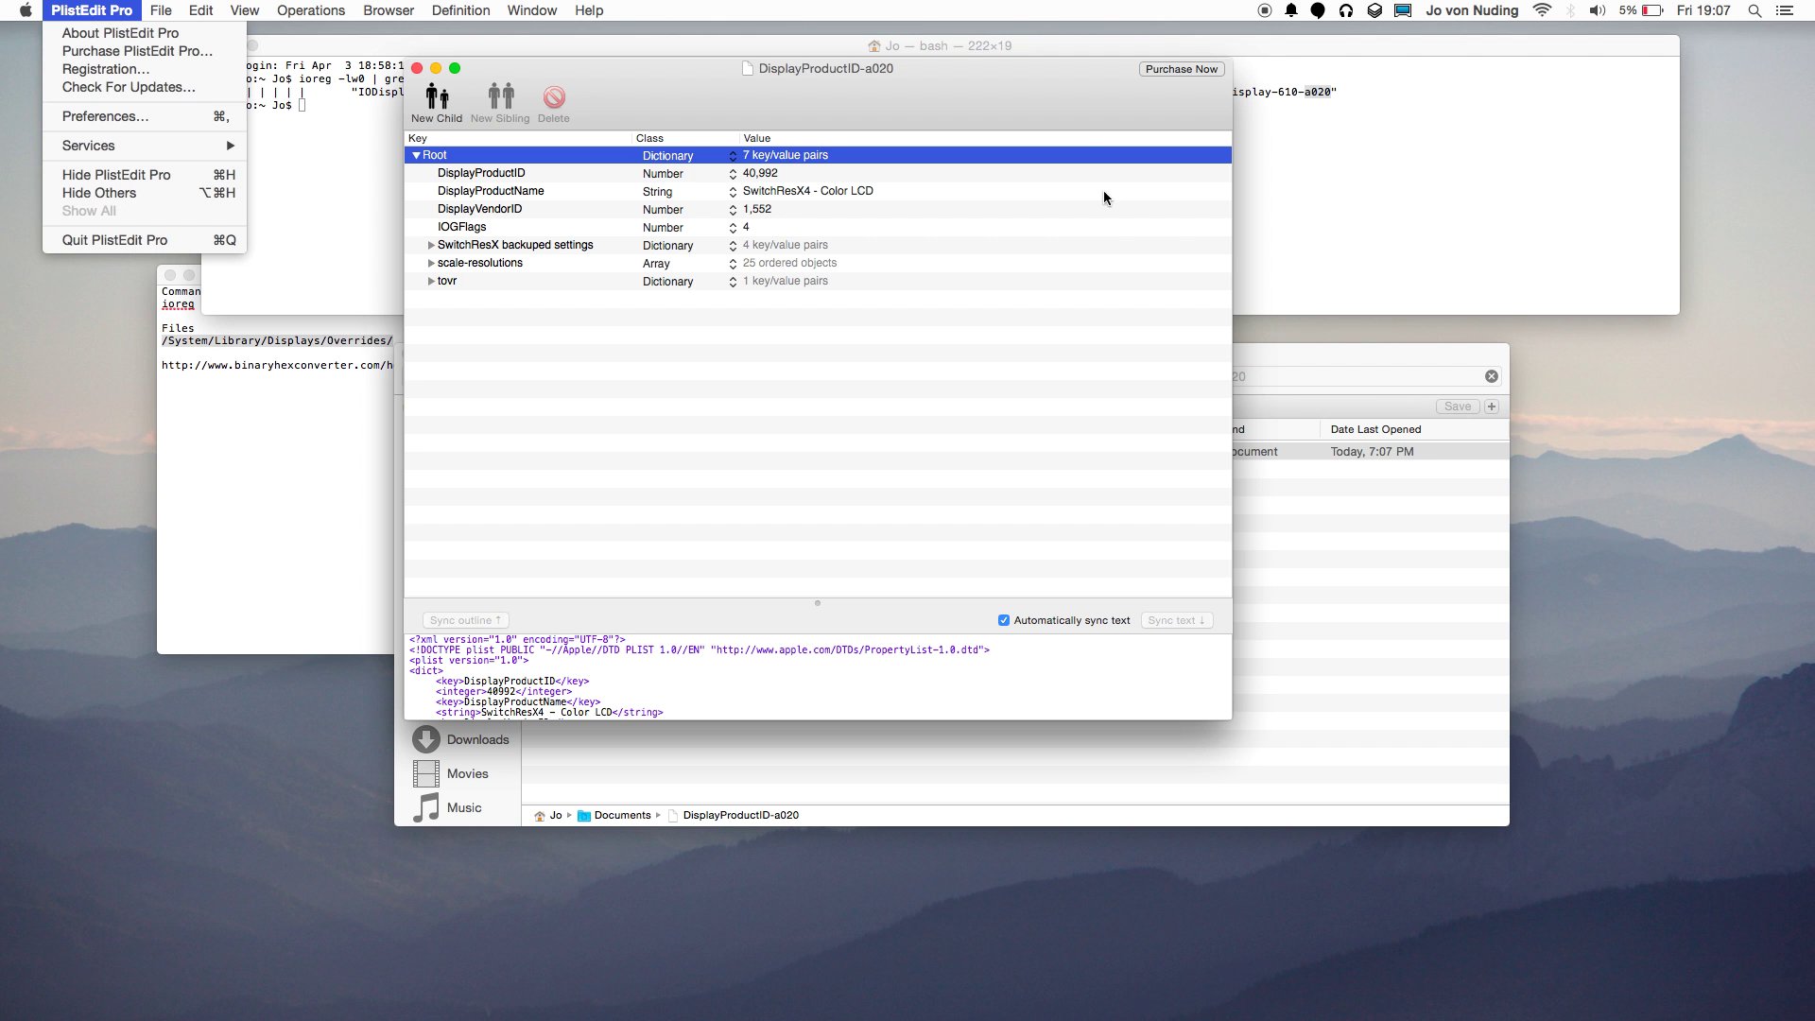
{"action": "left_click", "coordinate": [1092, 144]}
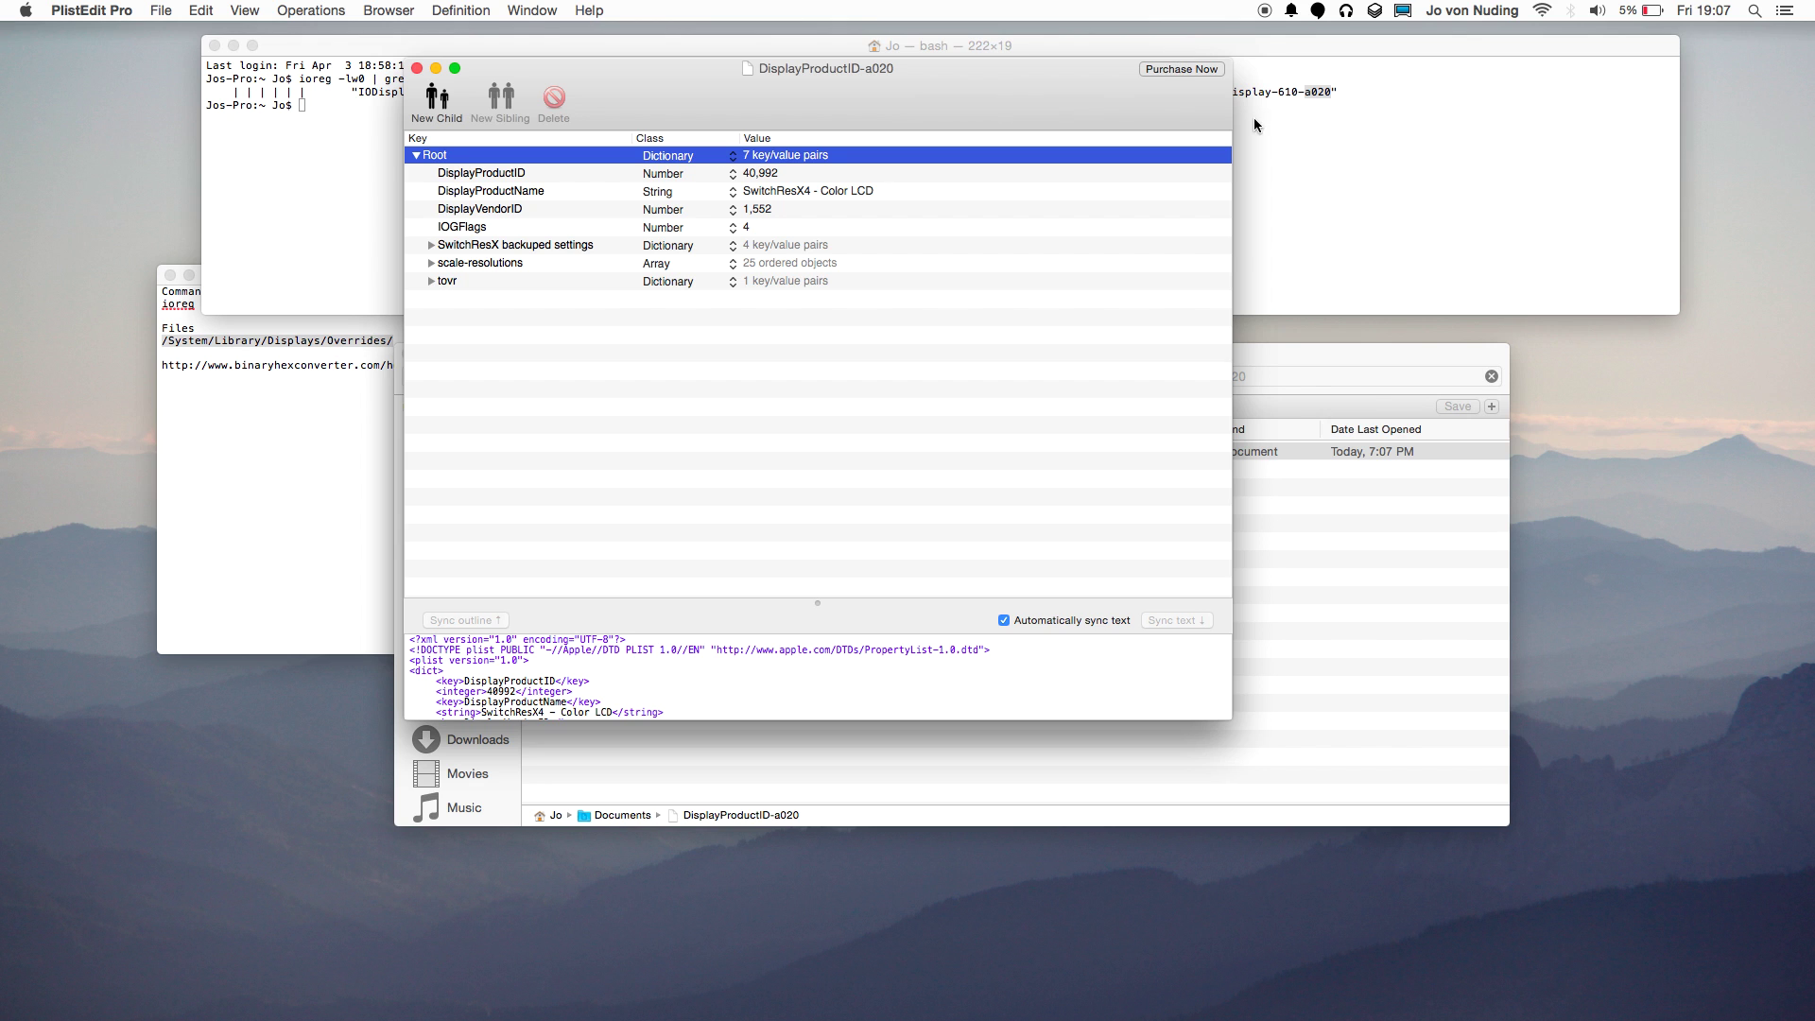
Reposition the plist document window to uncover Terminal and Finder.
{"action": "left_click_drag", "start_coordinate": [756, 70], "coordinate": [775, 49]}
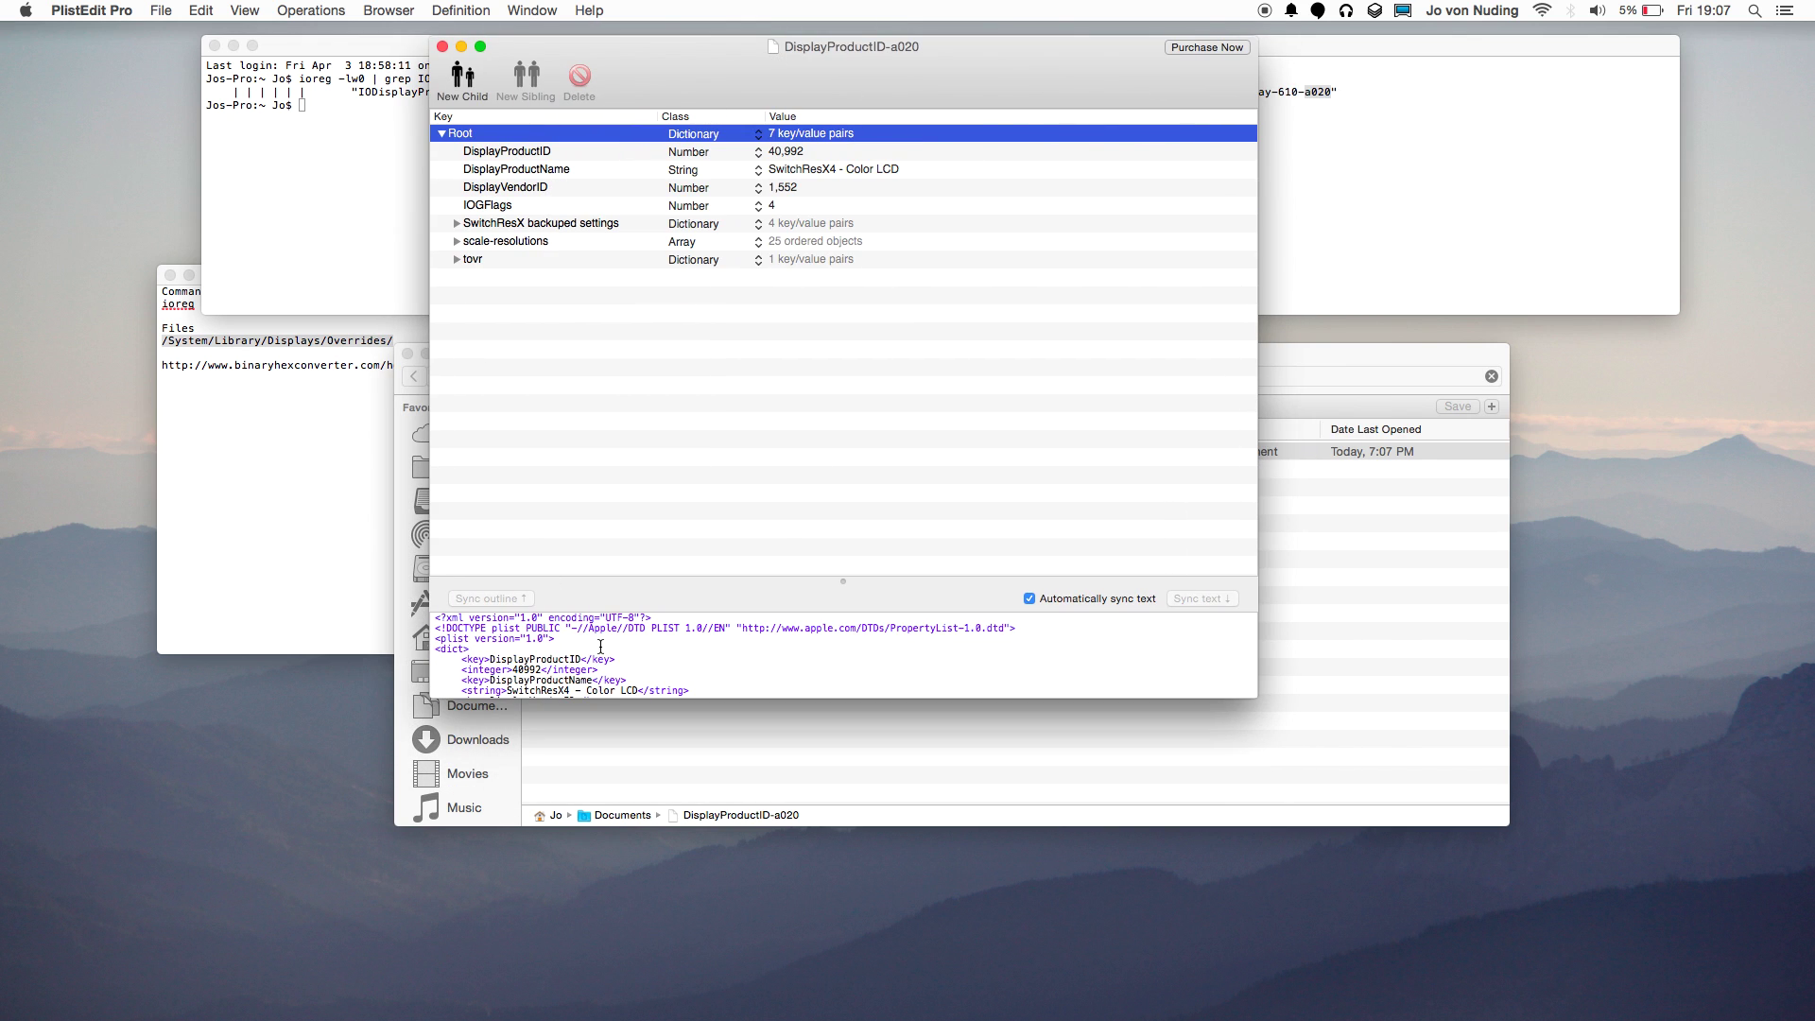
{"action": "left_click", "coordinate": [114, 10]}
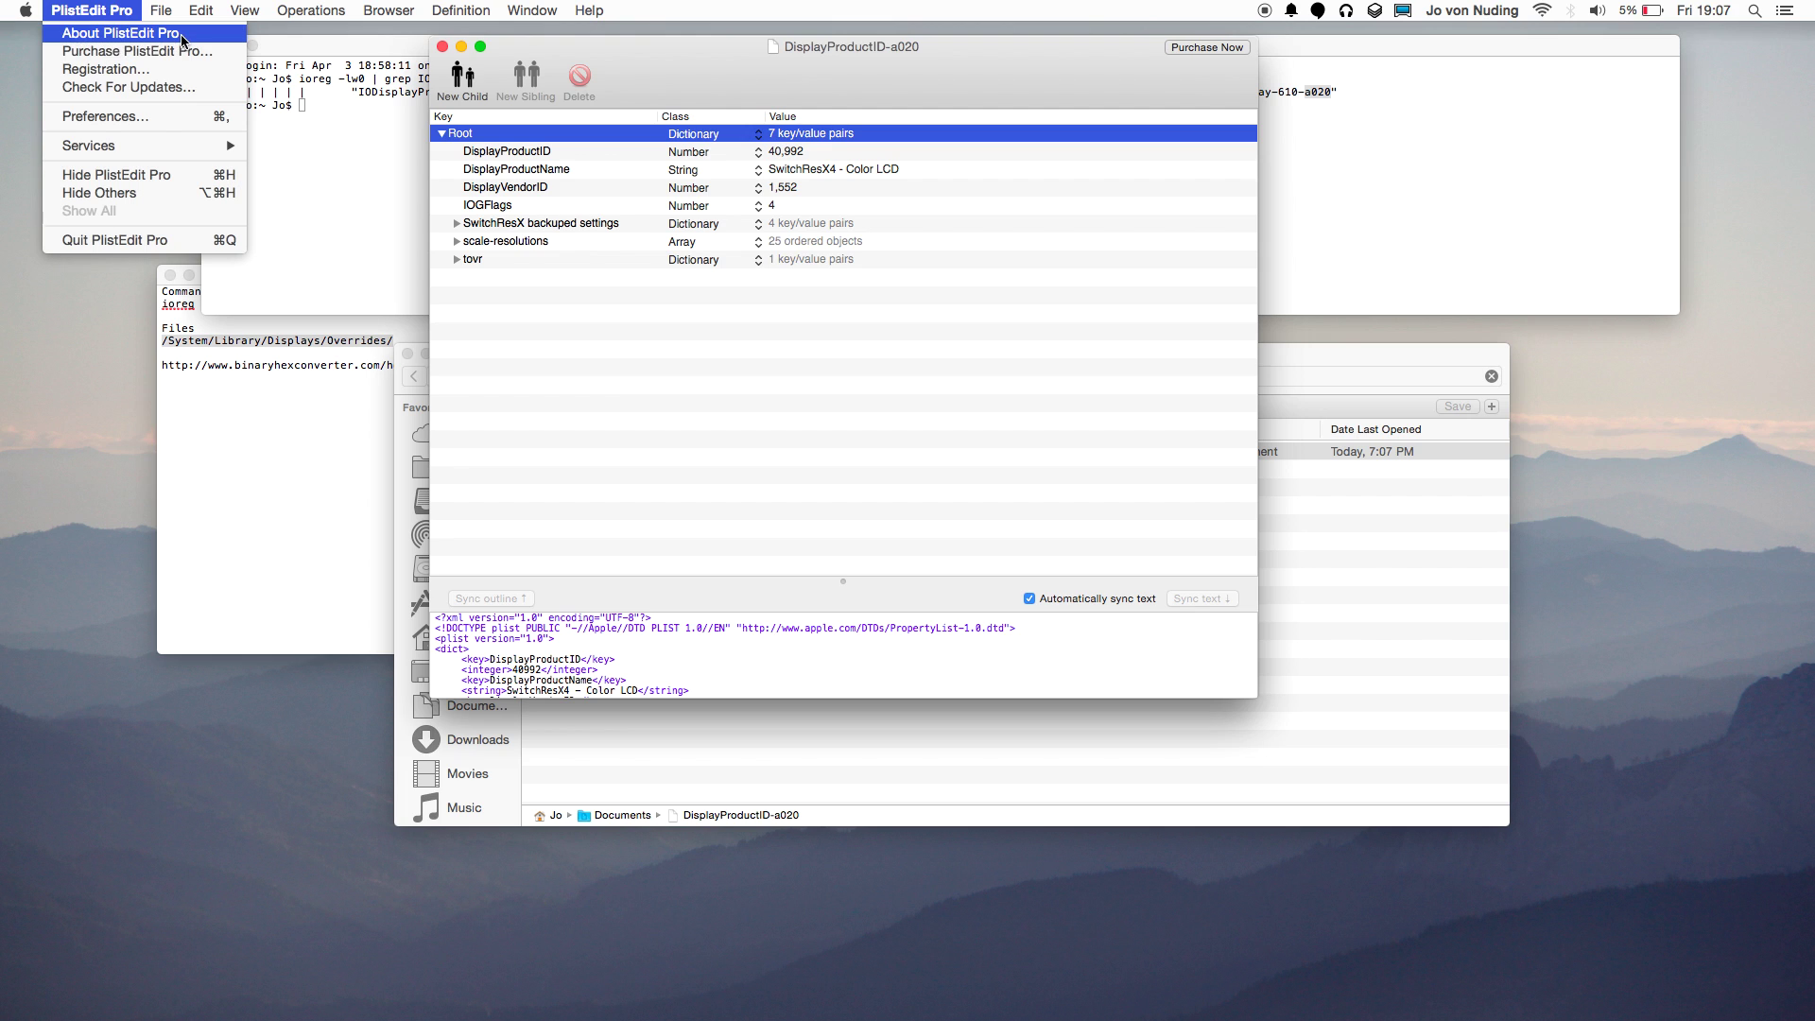
{"action": "left_click", "coordinate": [942, 409]}
{"action": "left_click_drag", "start_coordinate": [959, 72], "coordinate": [850, 203]}
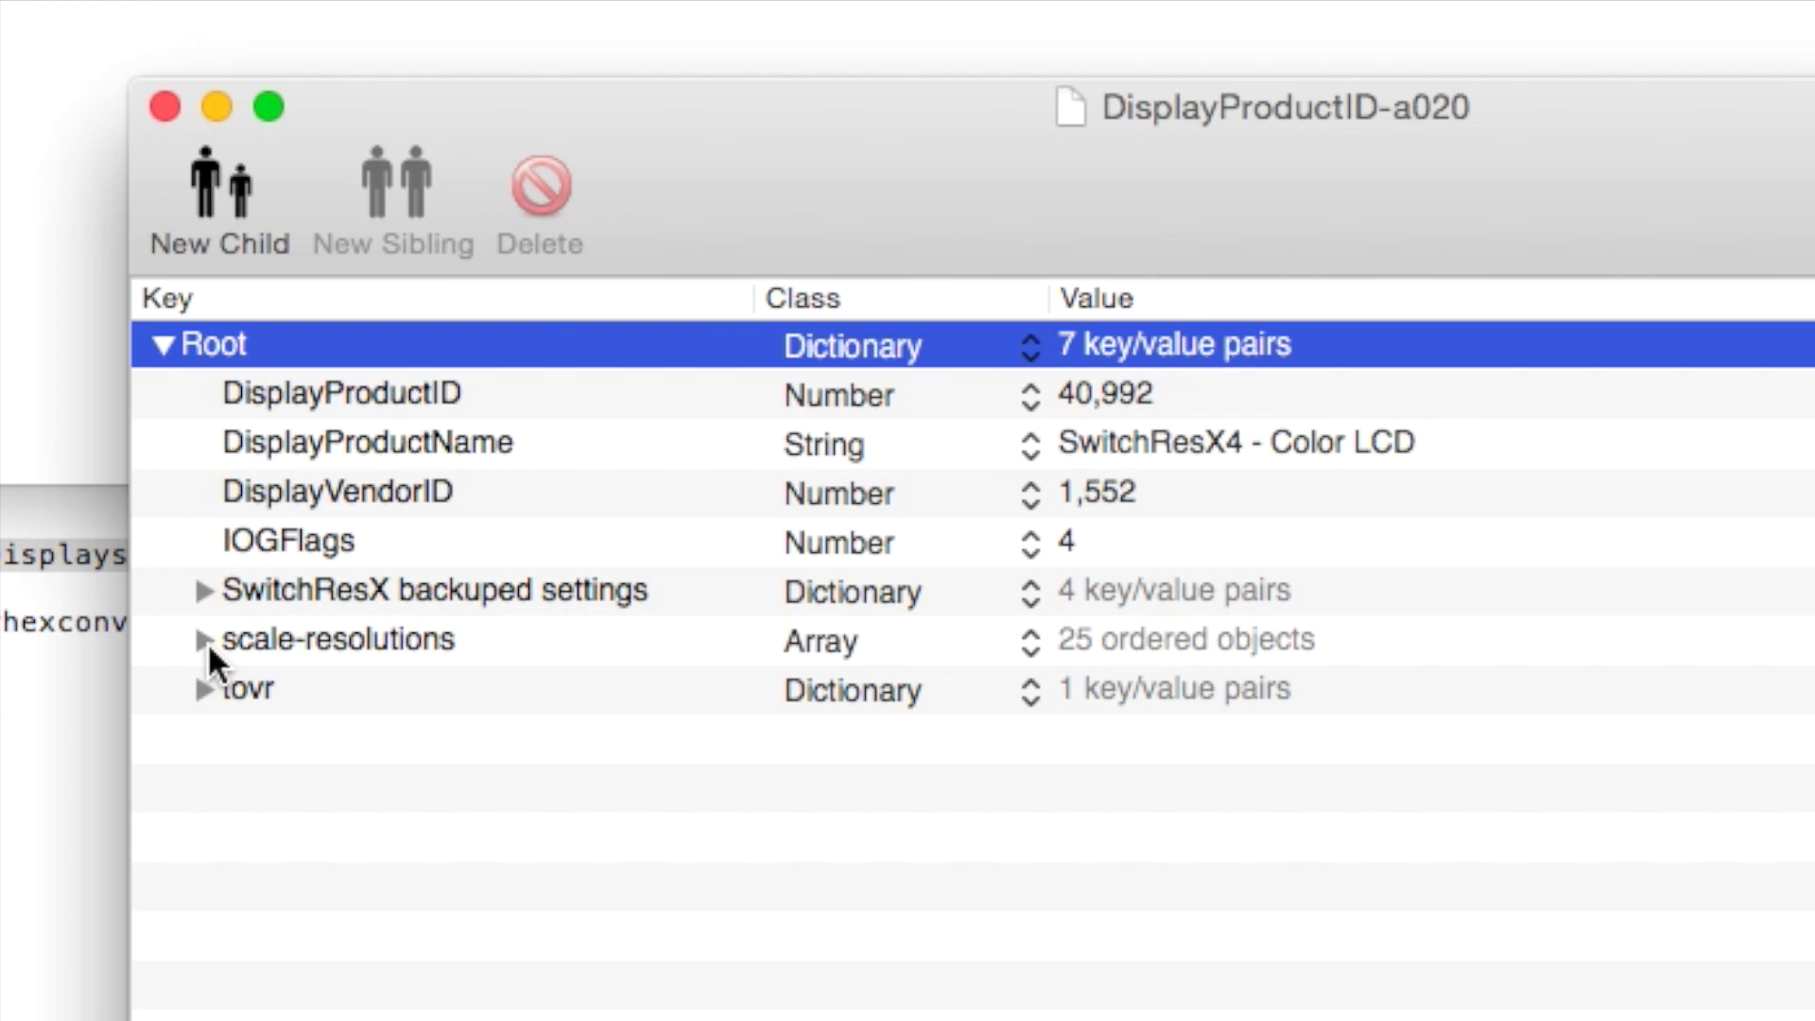
Expand scale-resolutions to its 25 Data entries, check SetResX's resolution list, and select the array.
{"action": "left_click", "coordinate": [347, 372]}
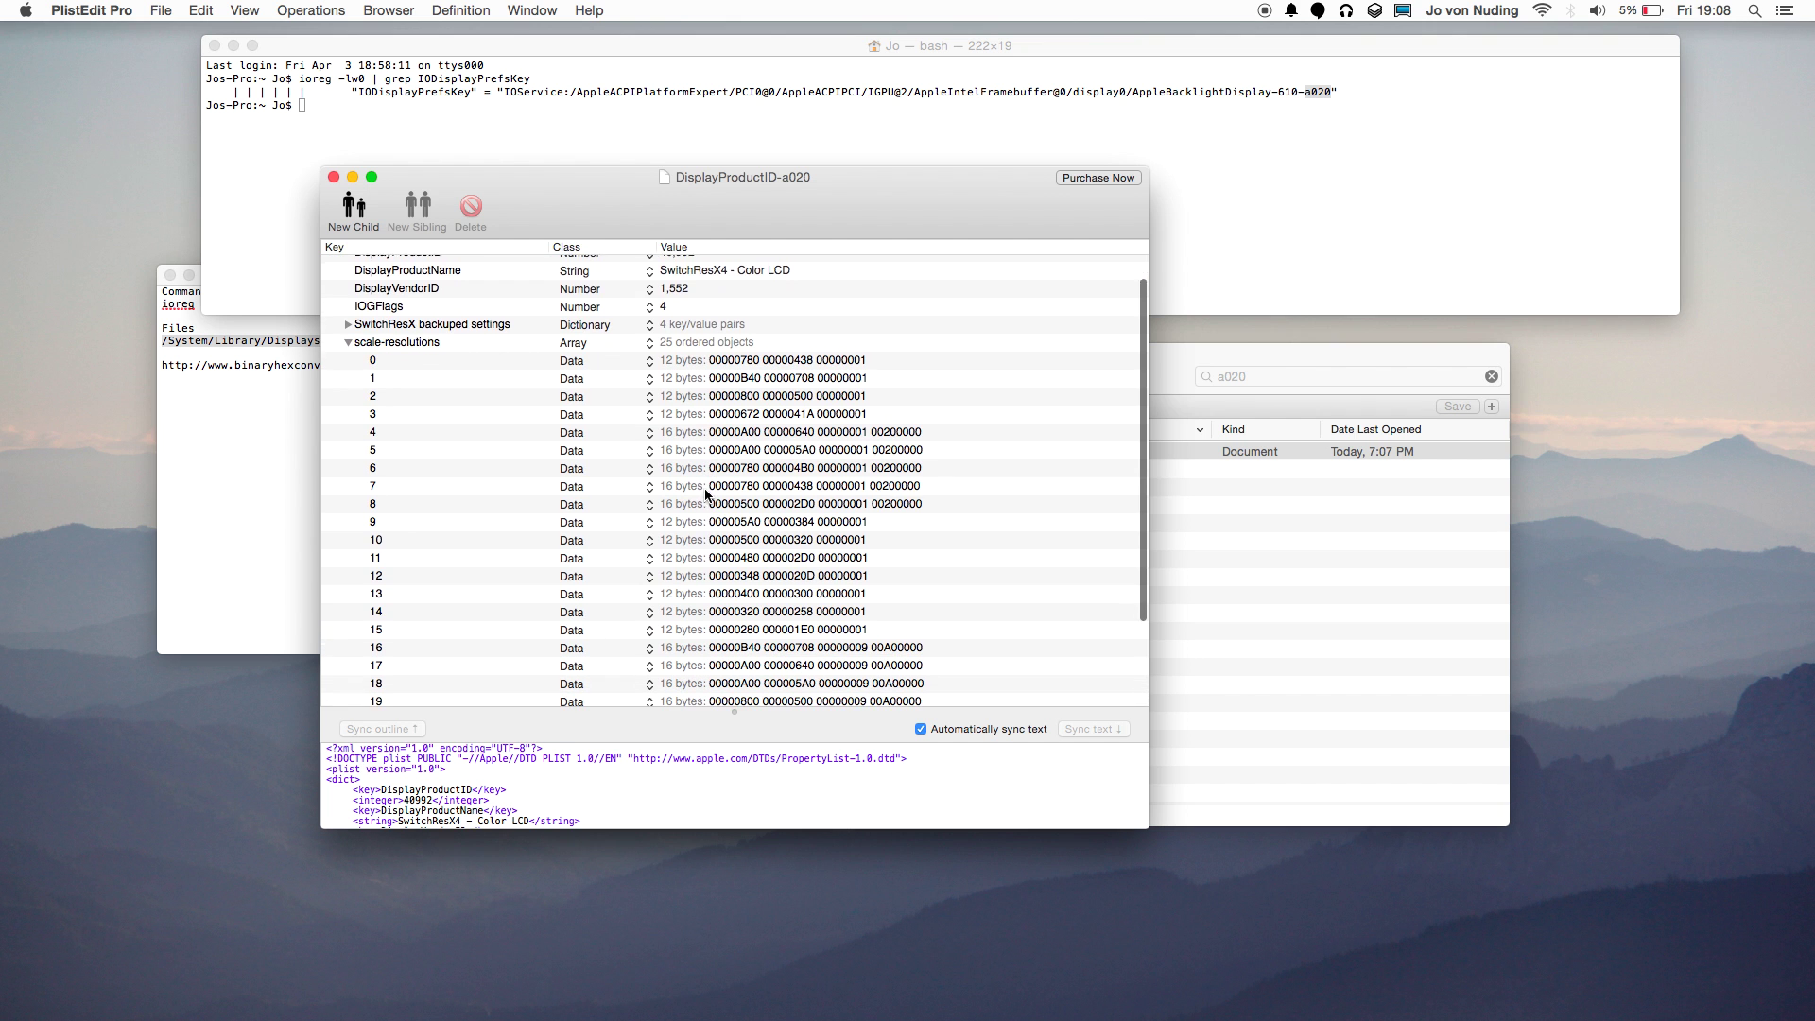
{"action": "scroll", "coordinate": [1143, 933], "scroll_direction": "down", "scroll_amount": 5}
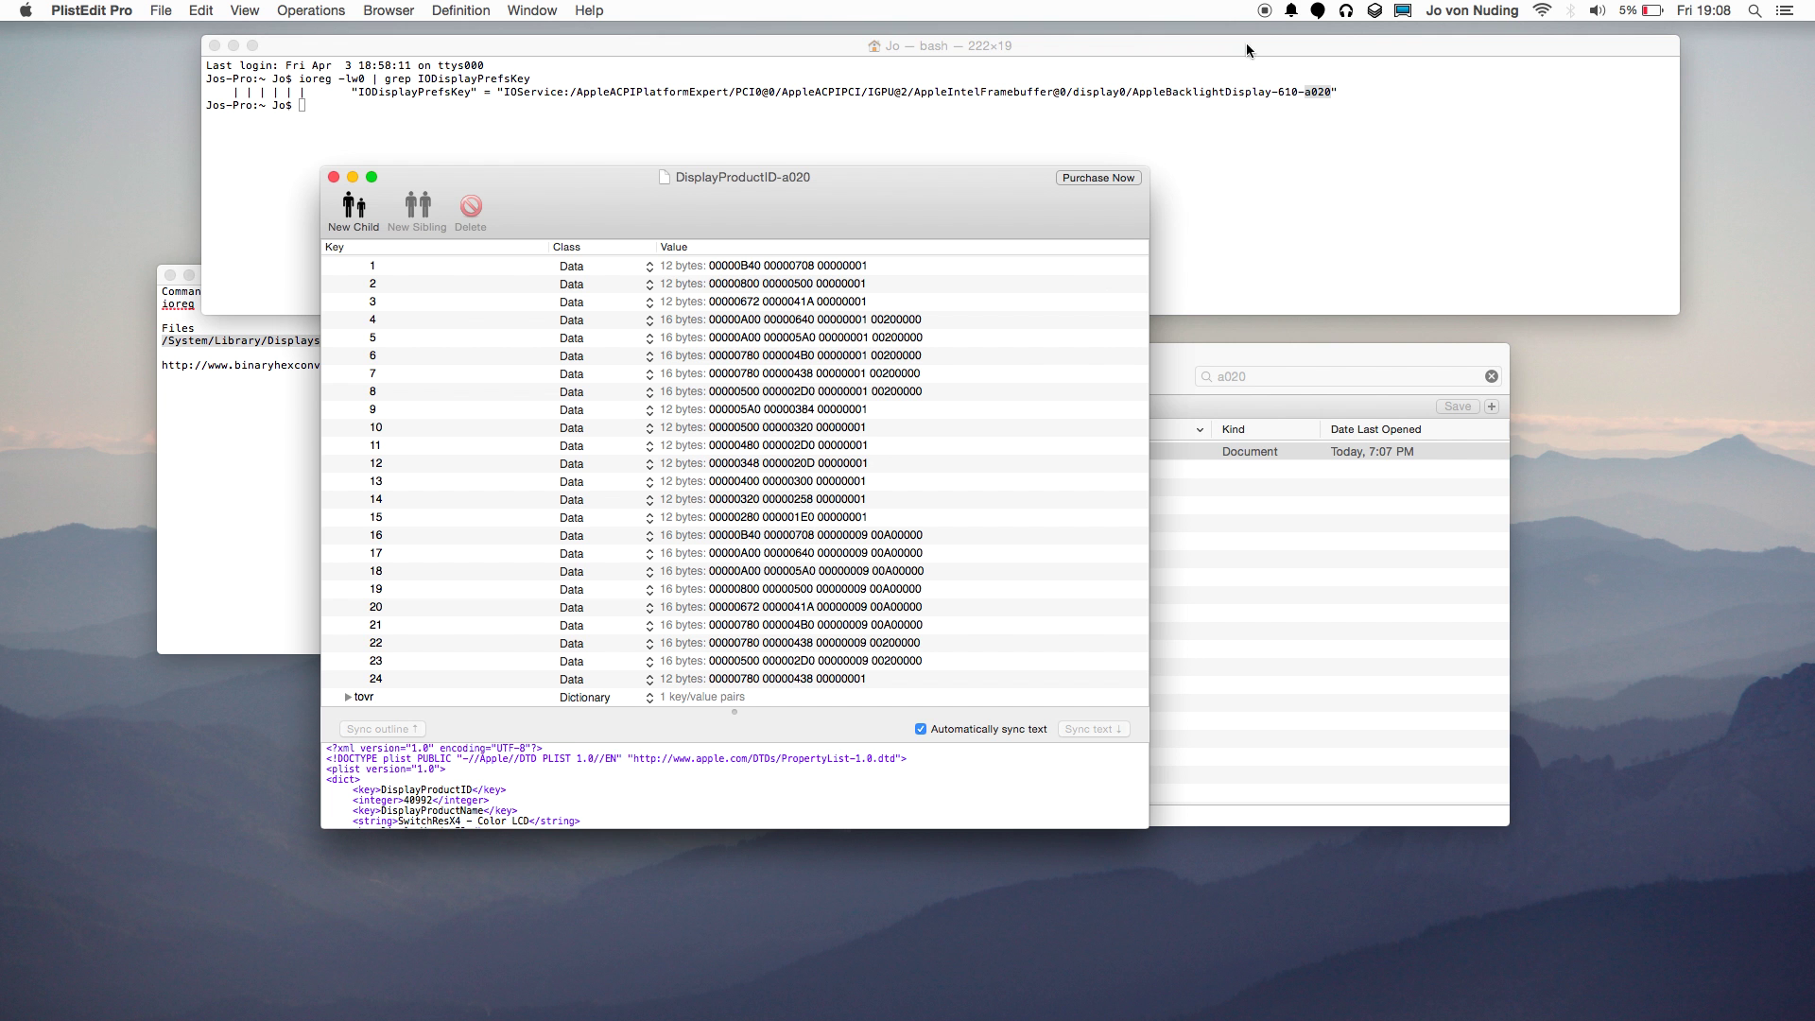
{"action": "left_click", "coordinate": [1404, 10]}
{"action": "mouse_move", "coordinate": [1422, 55]}
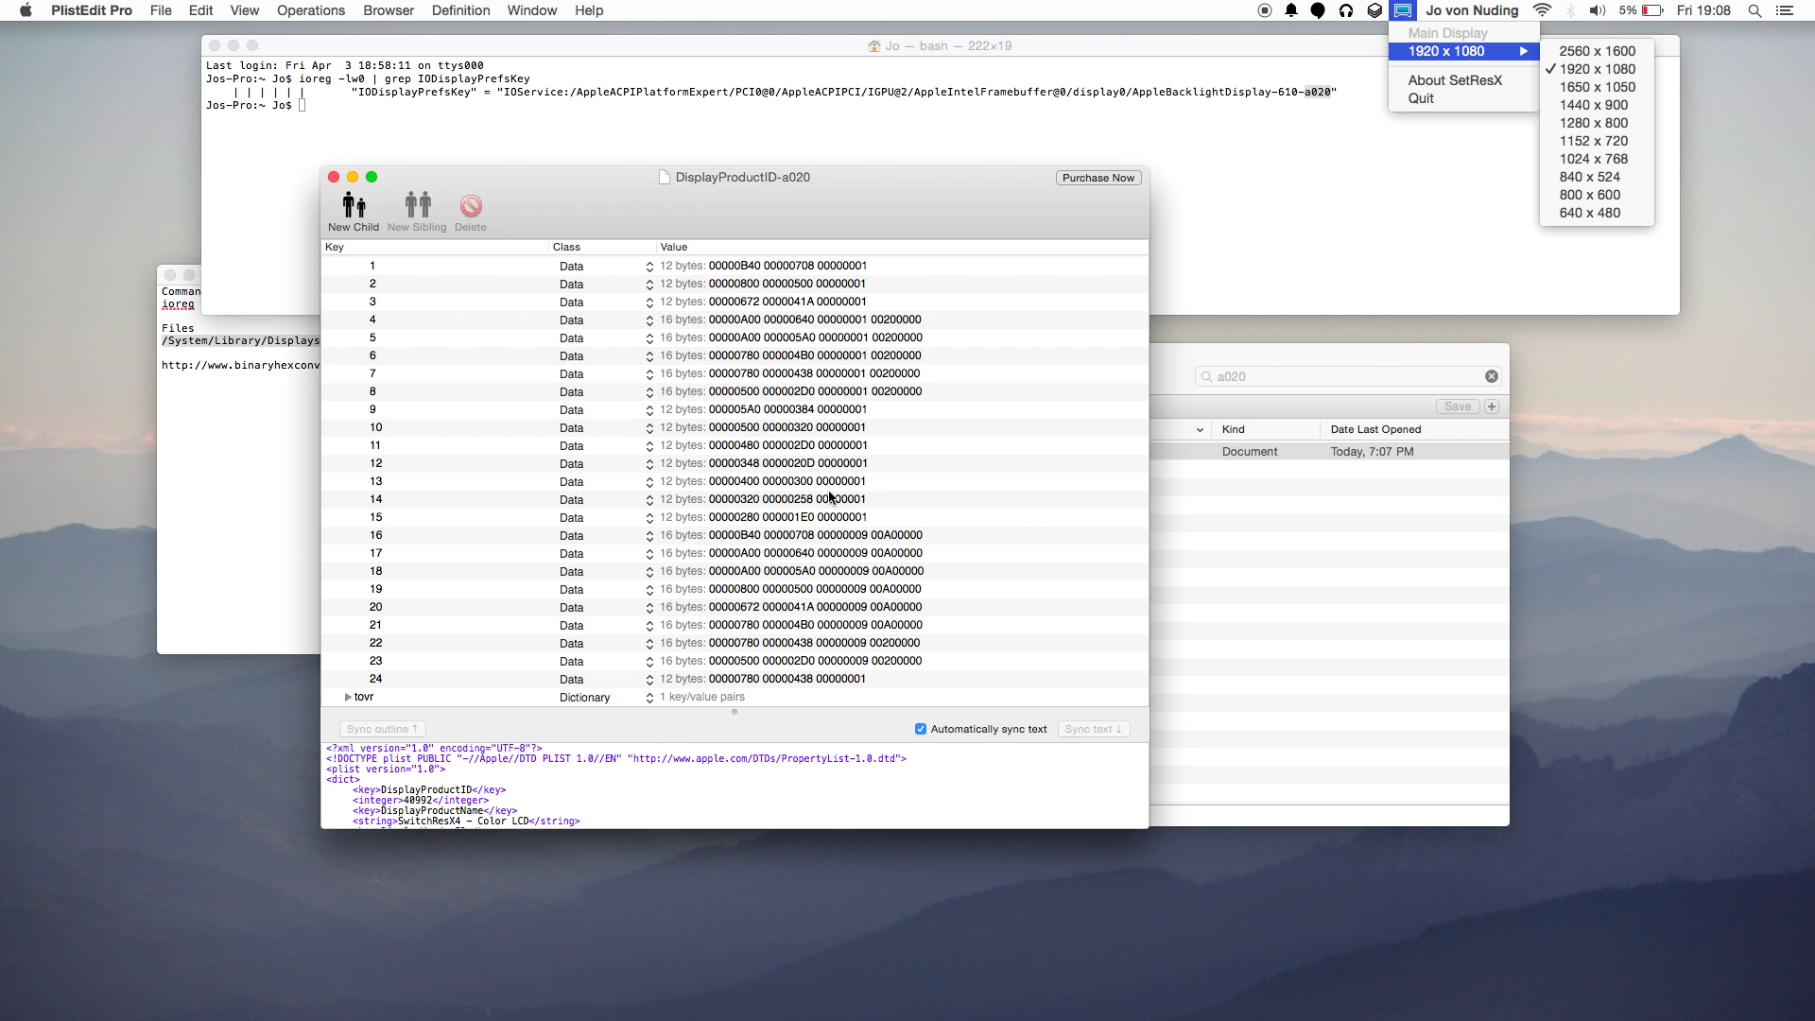
{"action": "left_click", "coordinate": [797, 427]}
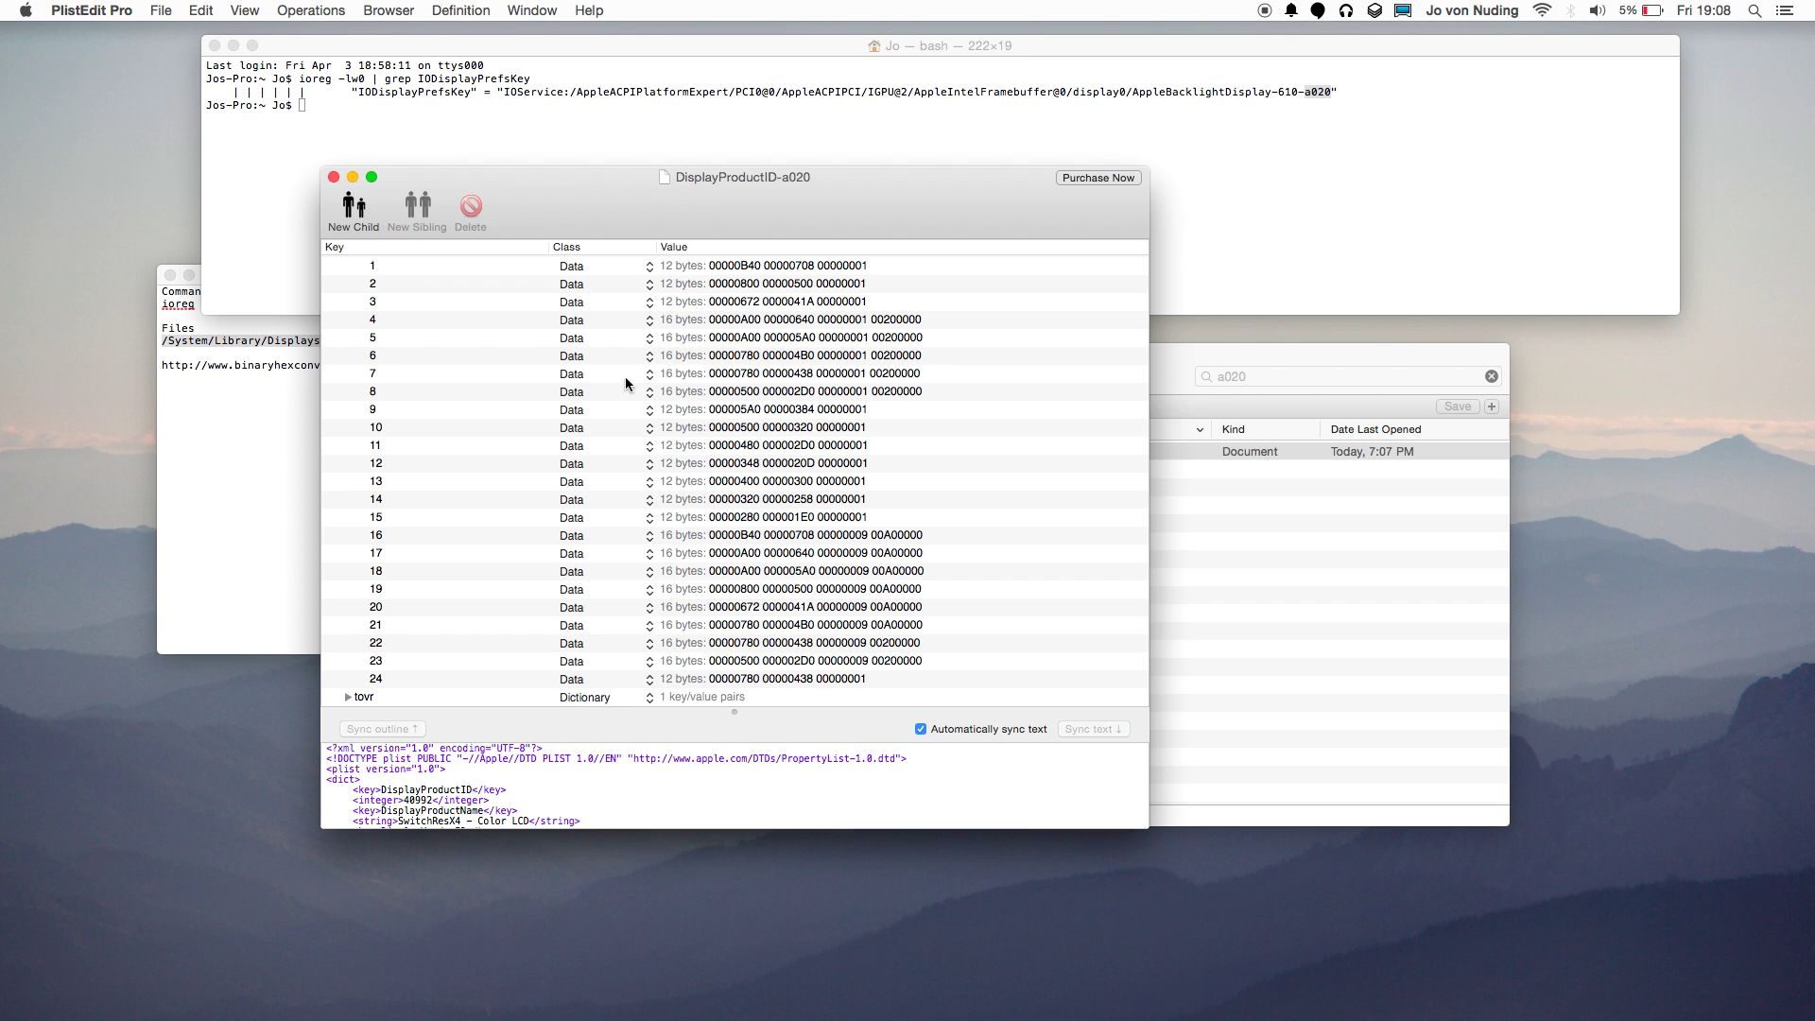
{"action": "scroll", "coordinate": [467, 338], "scroll_direction": "up", "scroll_amount": 3}
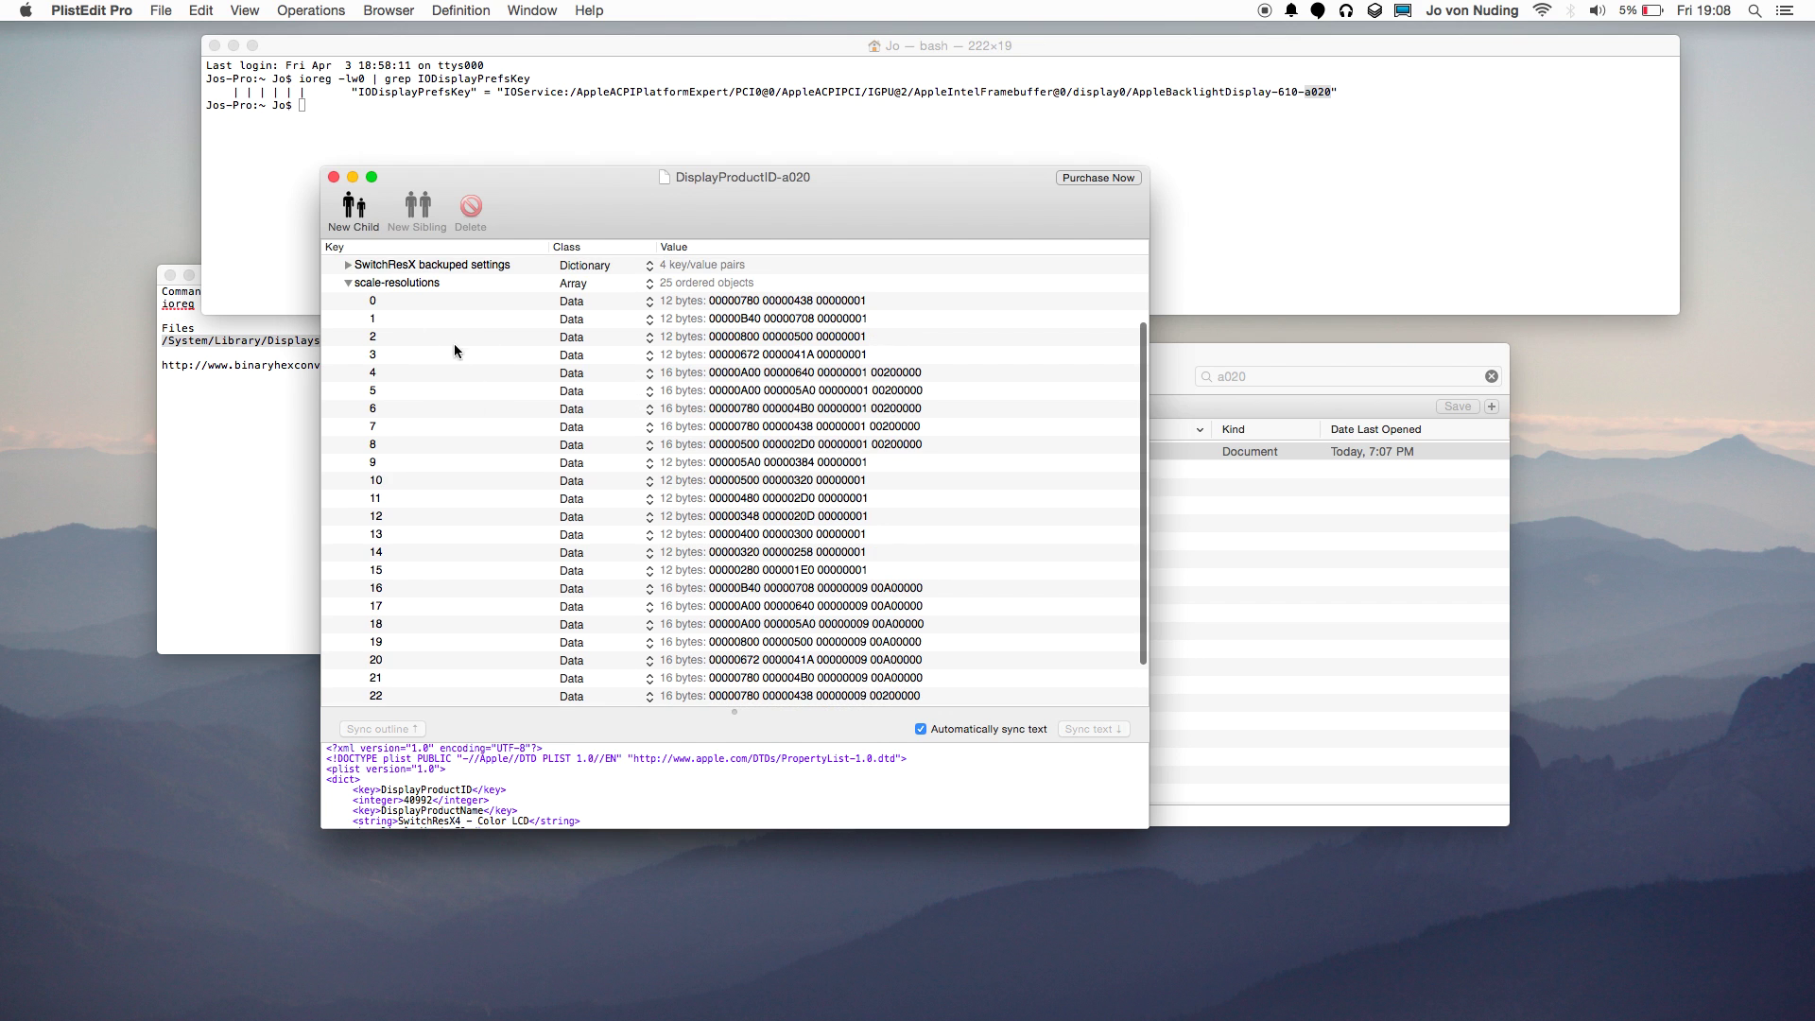
{"action": "left_click", "coordinate": [404, 281]}
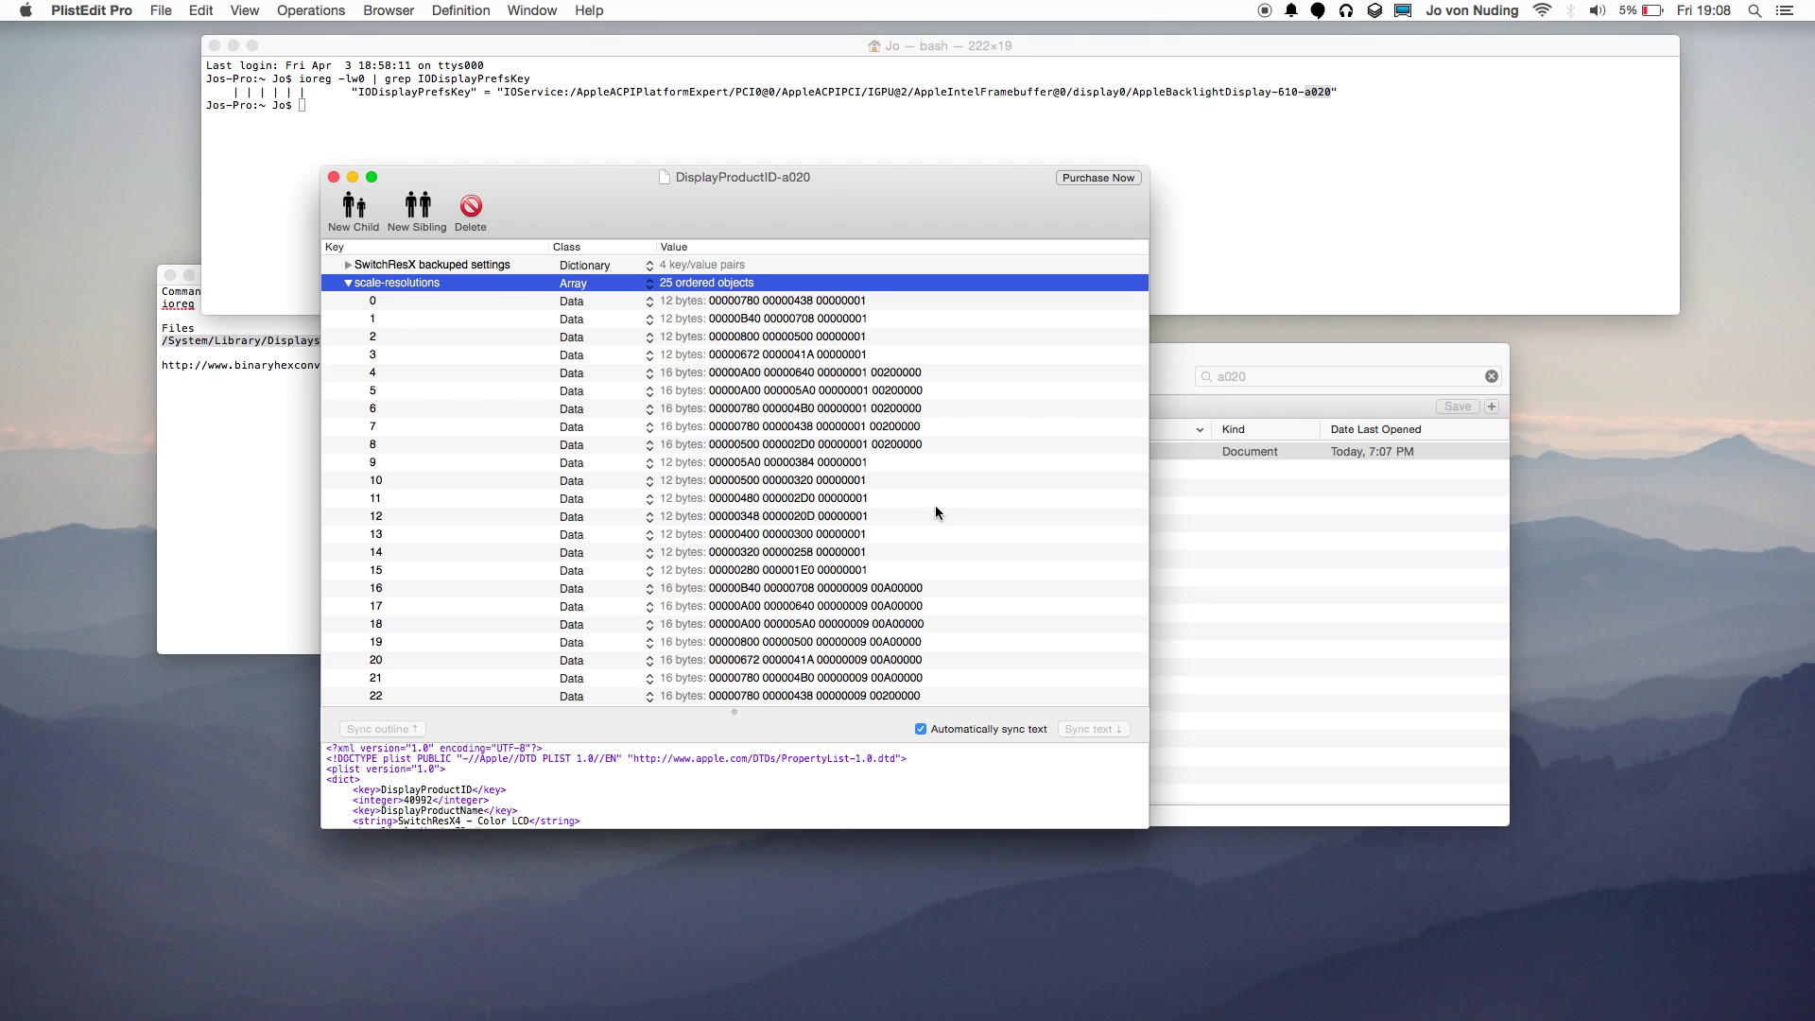
Copy the binaryhexconverter hex-to-decimal URL from the TextEdit notes and launch Google Chrome.
{"action": "left_click", "coordinate": [184, 383]}
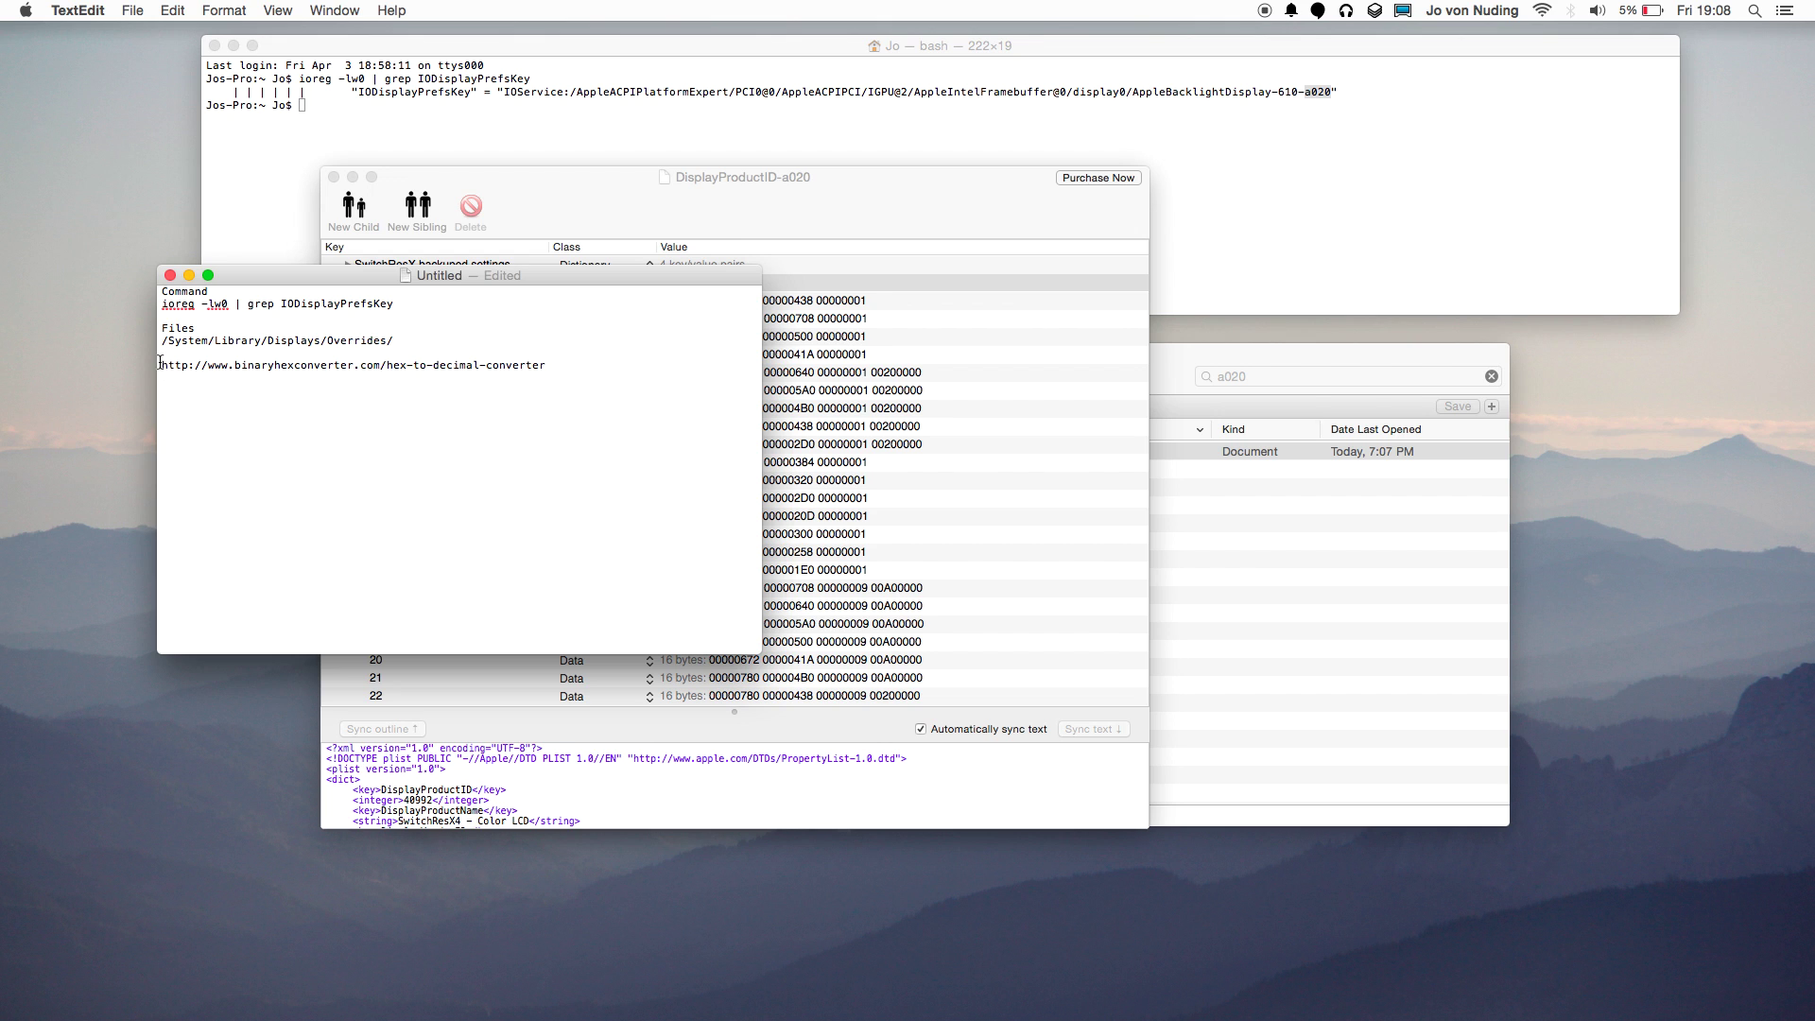
{"action": "left_click_drag", "start_coordinate": [159, 366], "coordinate": [547, 366]}
{"action": "key", "text": "super+c"}
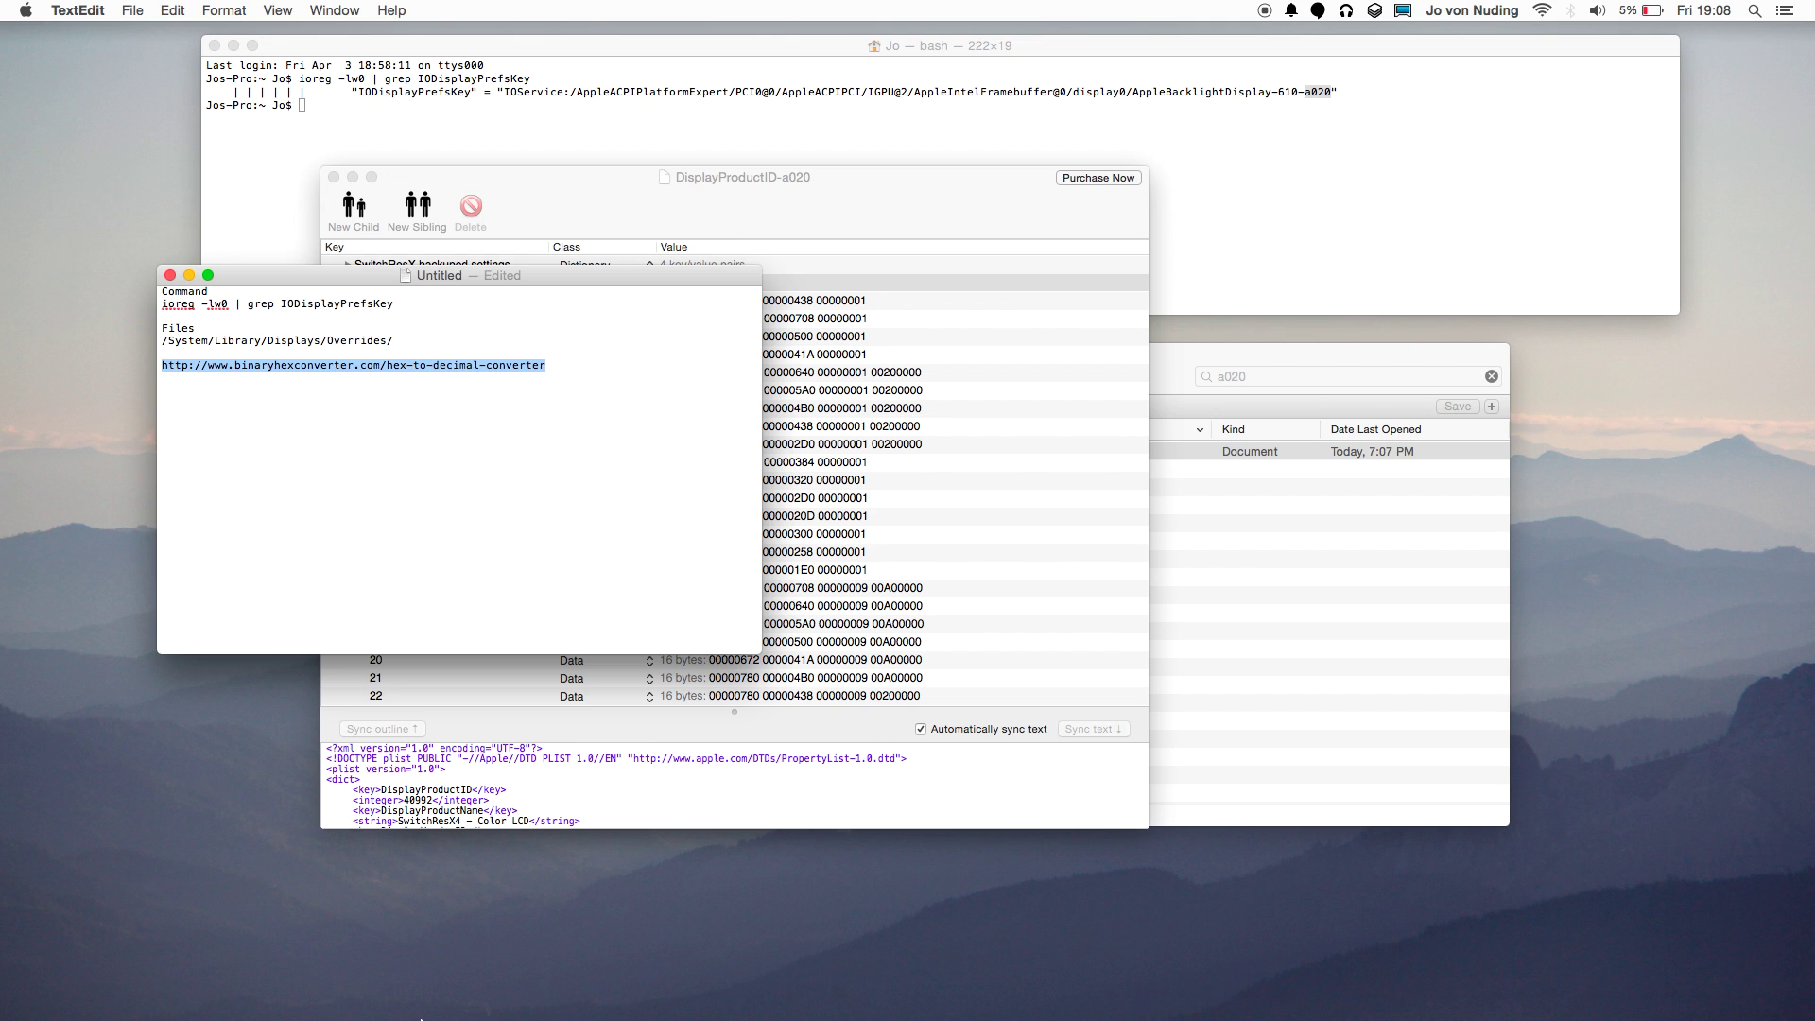
{"action": "mouse_move", "coordinate": [449, 1016]}
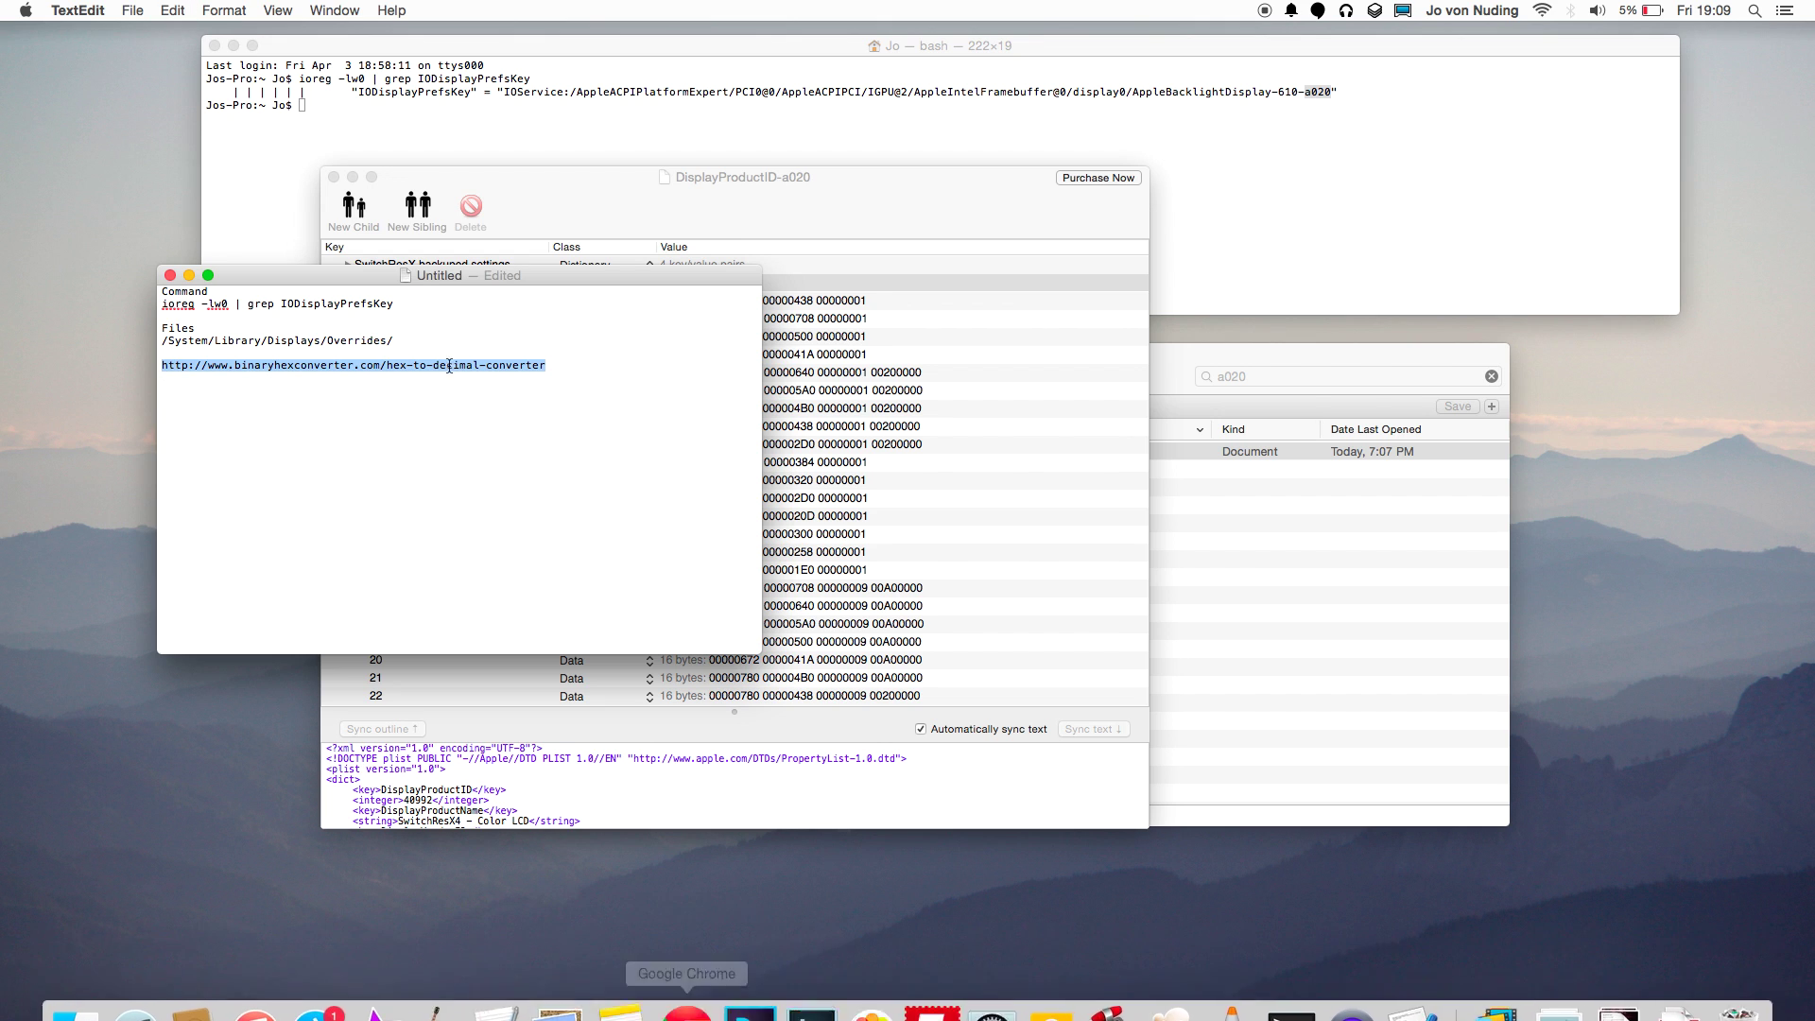
{"action": "left_click", "coordinate": [683, 1005]}
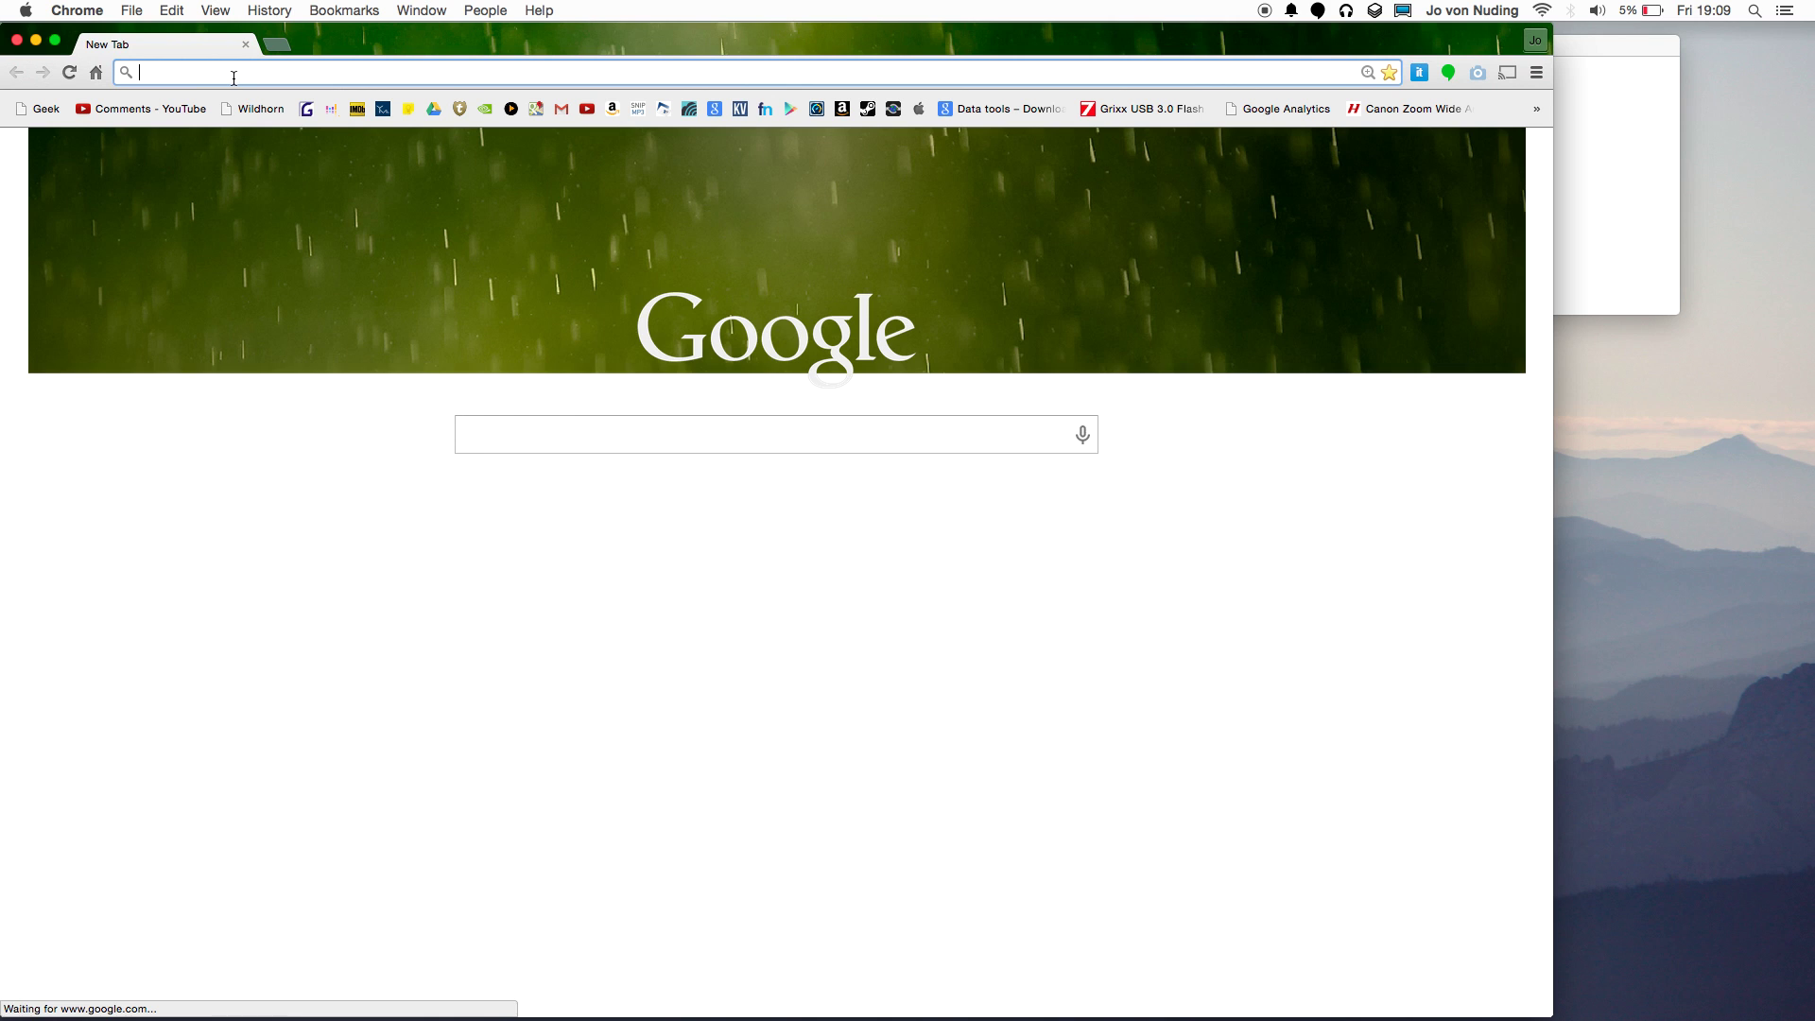
Load the pasted binaryhexconverter Hex to Decimal URL in Chrome and move the window right.
{"action": "key", "text": "super+v"}
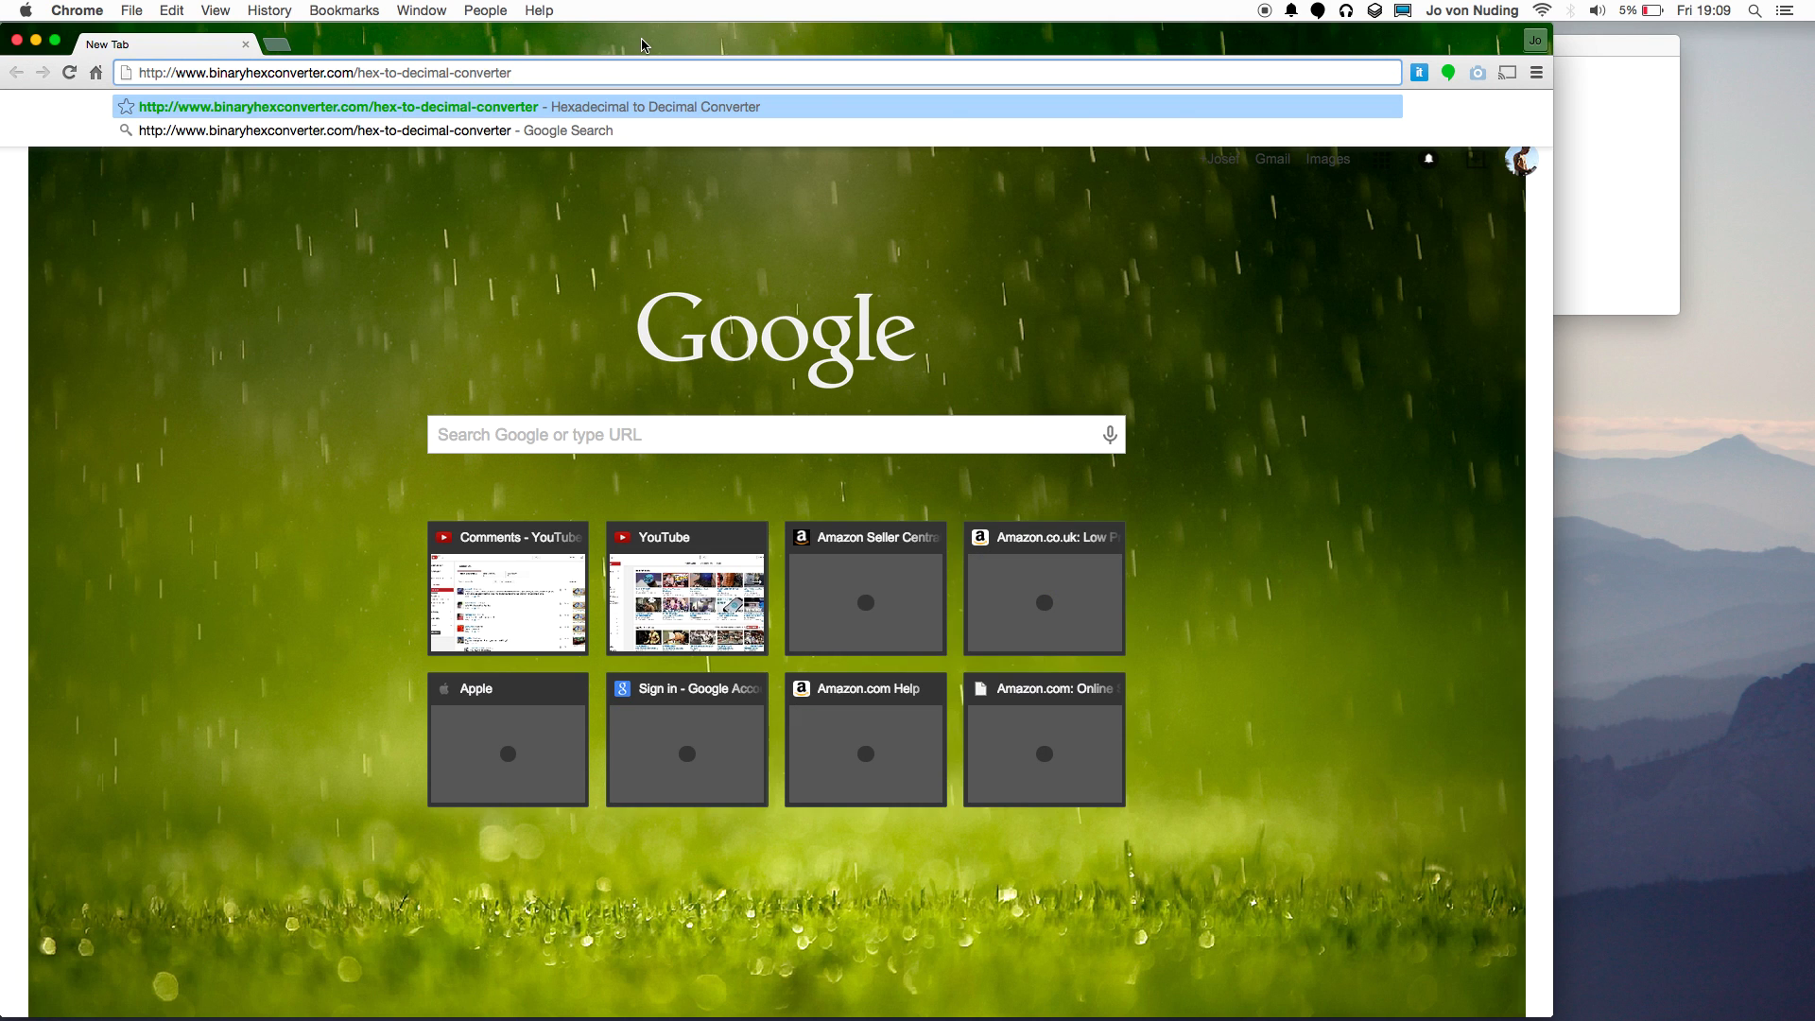
{"action": "key", "text": "Return"}
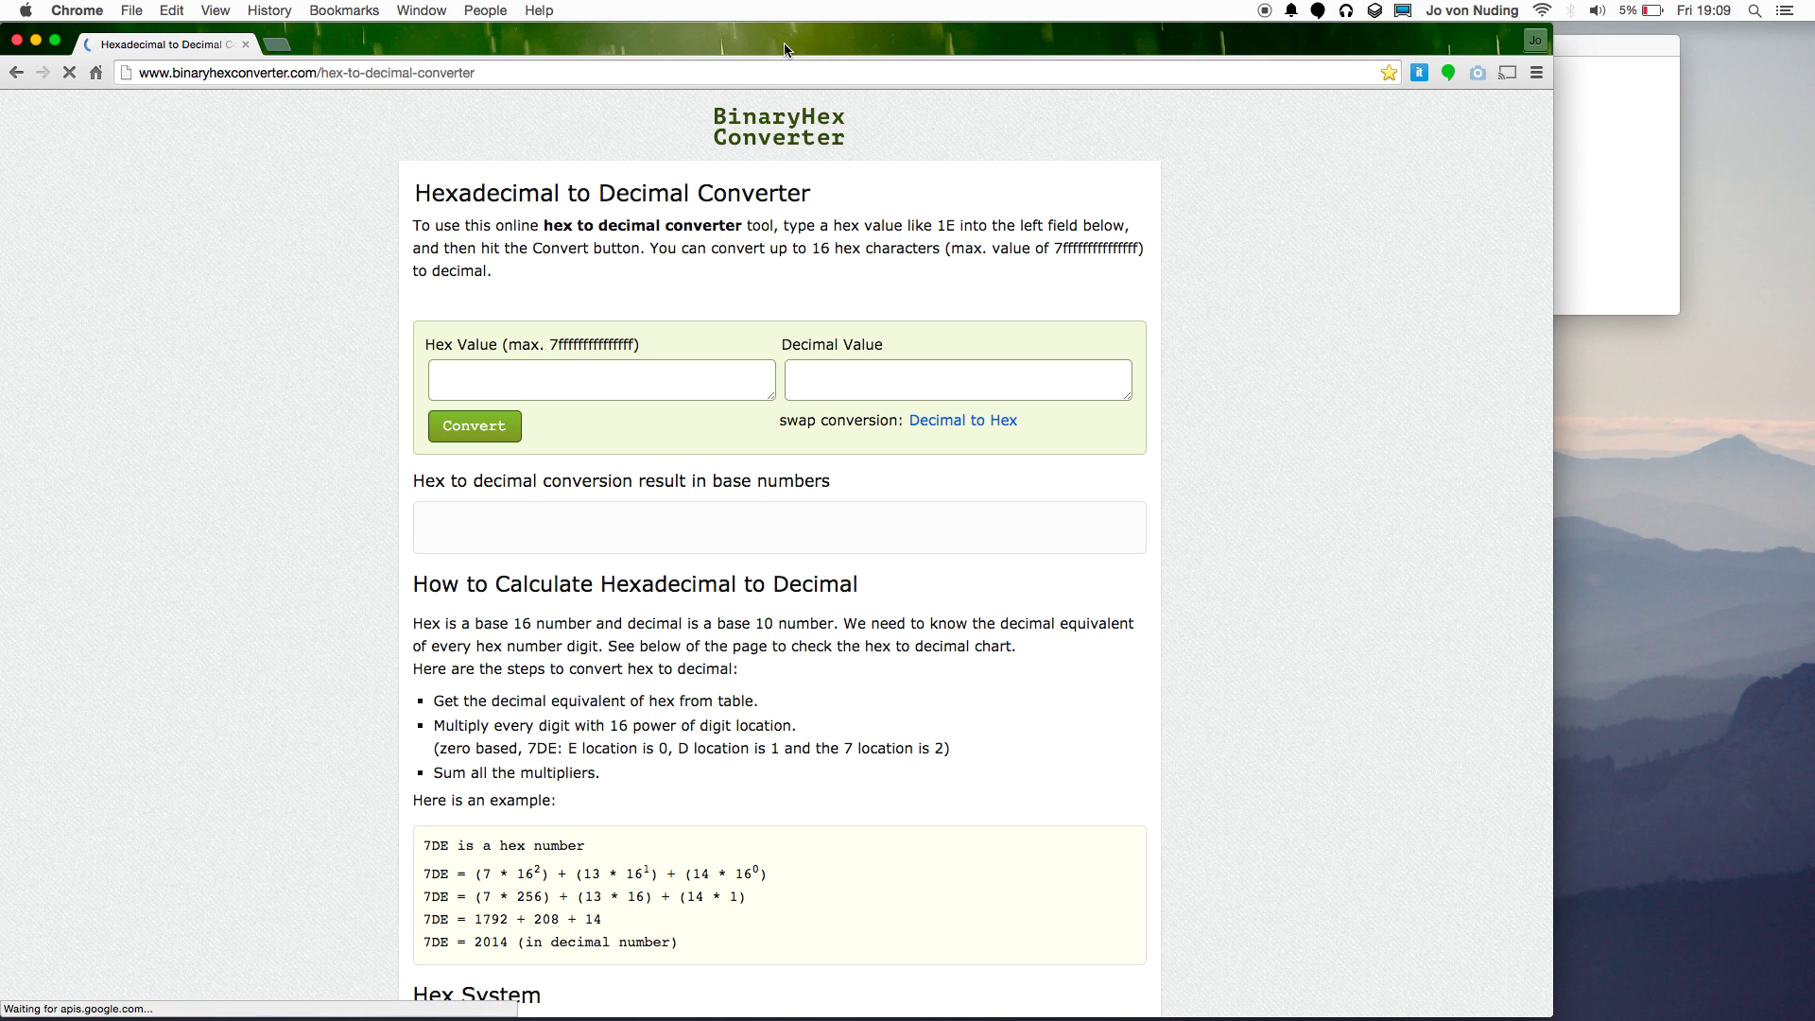
{"action": "left_click_drag", "start_coordinate": [784, 49], "coordinate": [998, 26]}
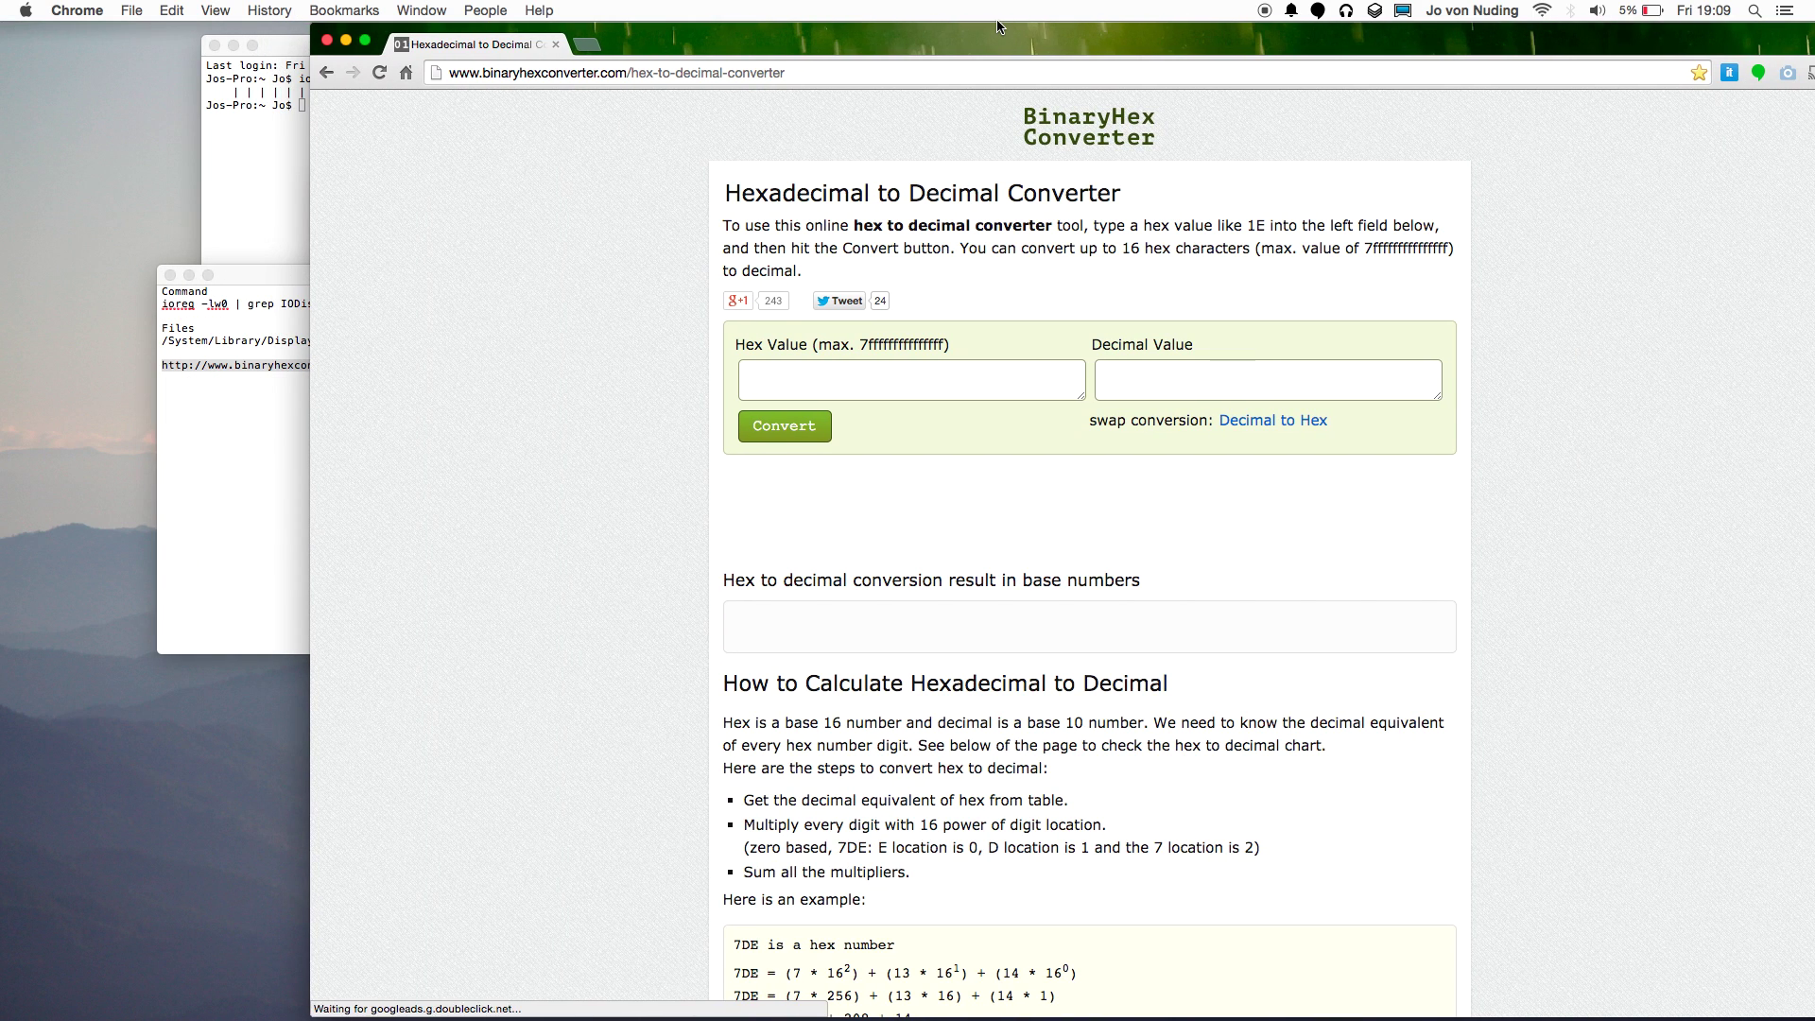
Switch to the Decimal to Hex converter, then move Chrome aside and bring the plist forward.
{"action": "left_click", "coordinate": [1324, 426]}
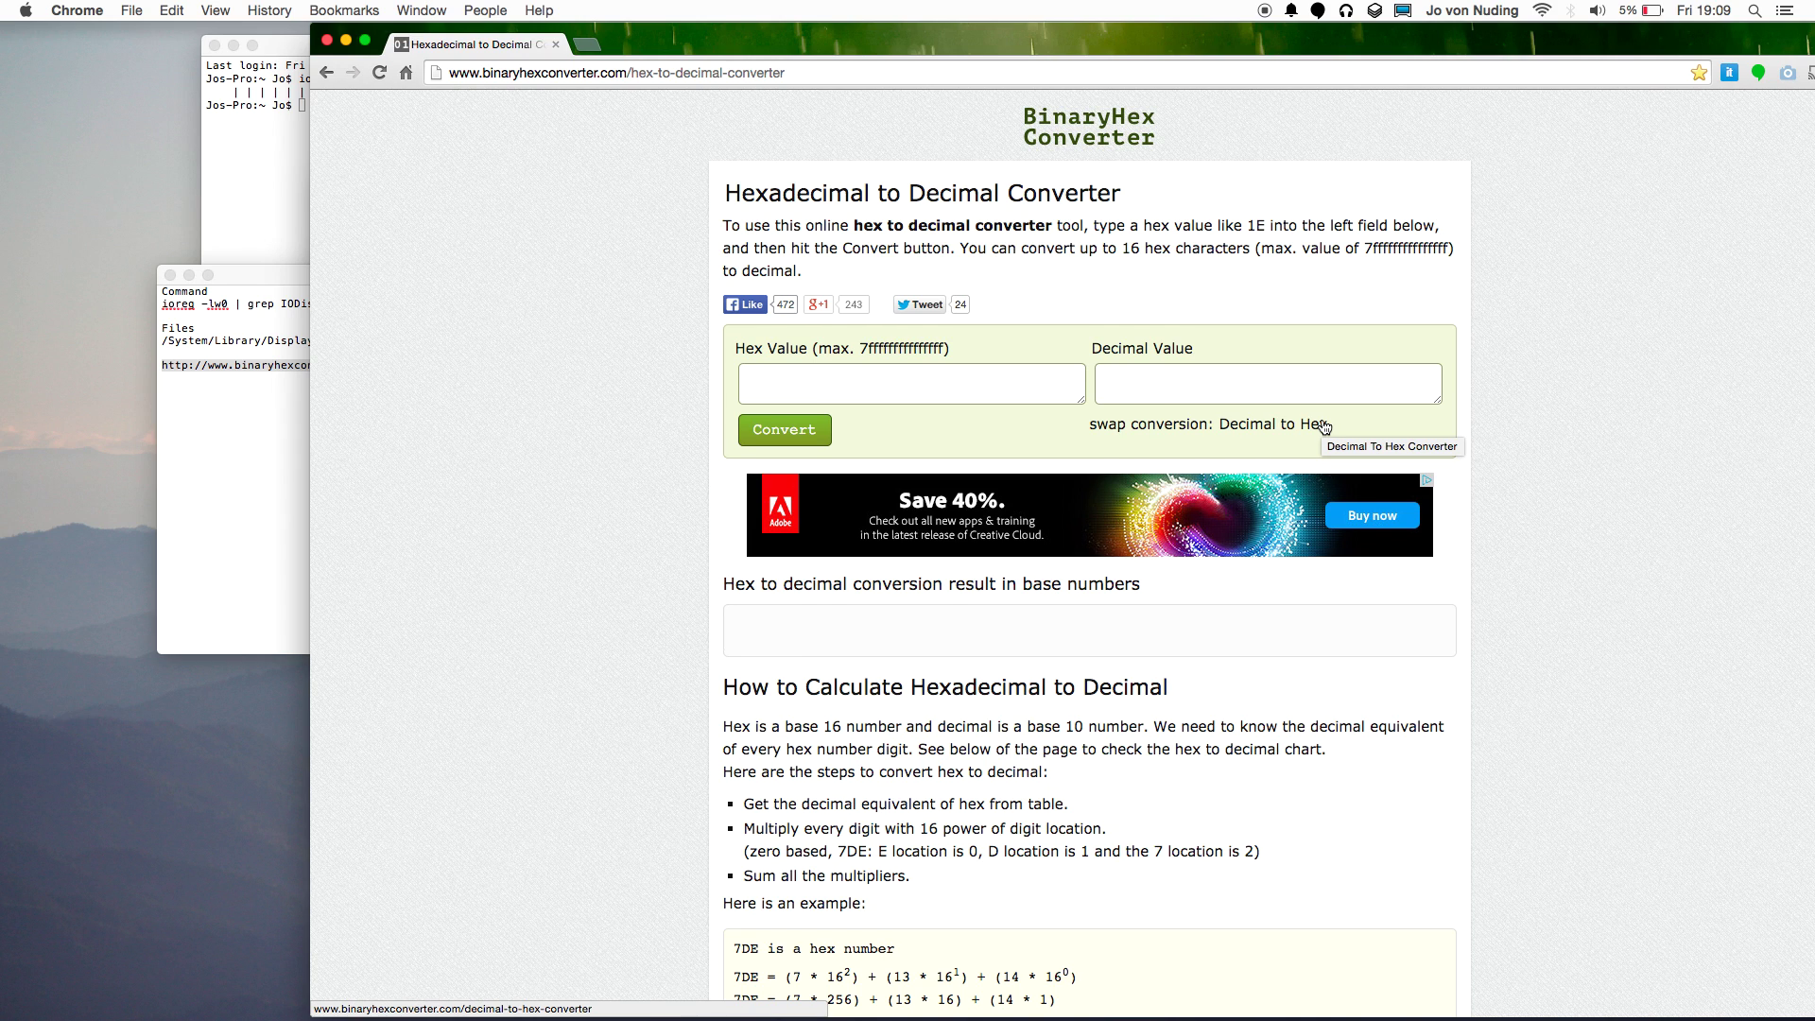
{"action": "left_click", "coordinate": [1199, 382]}
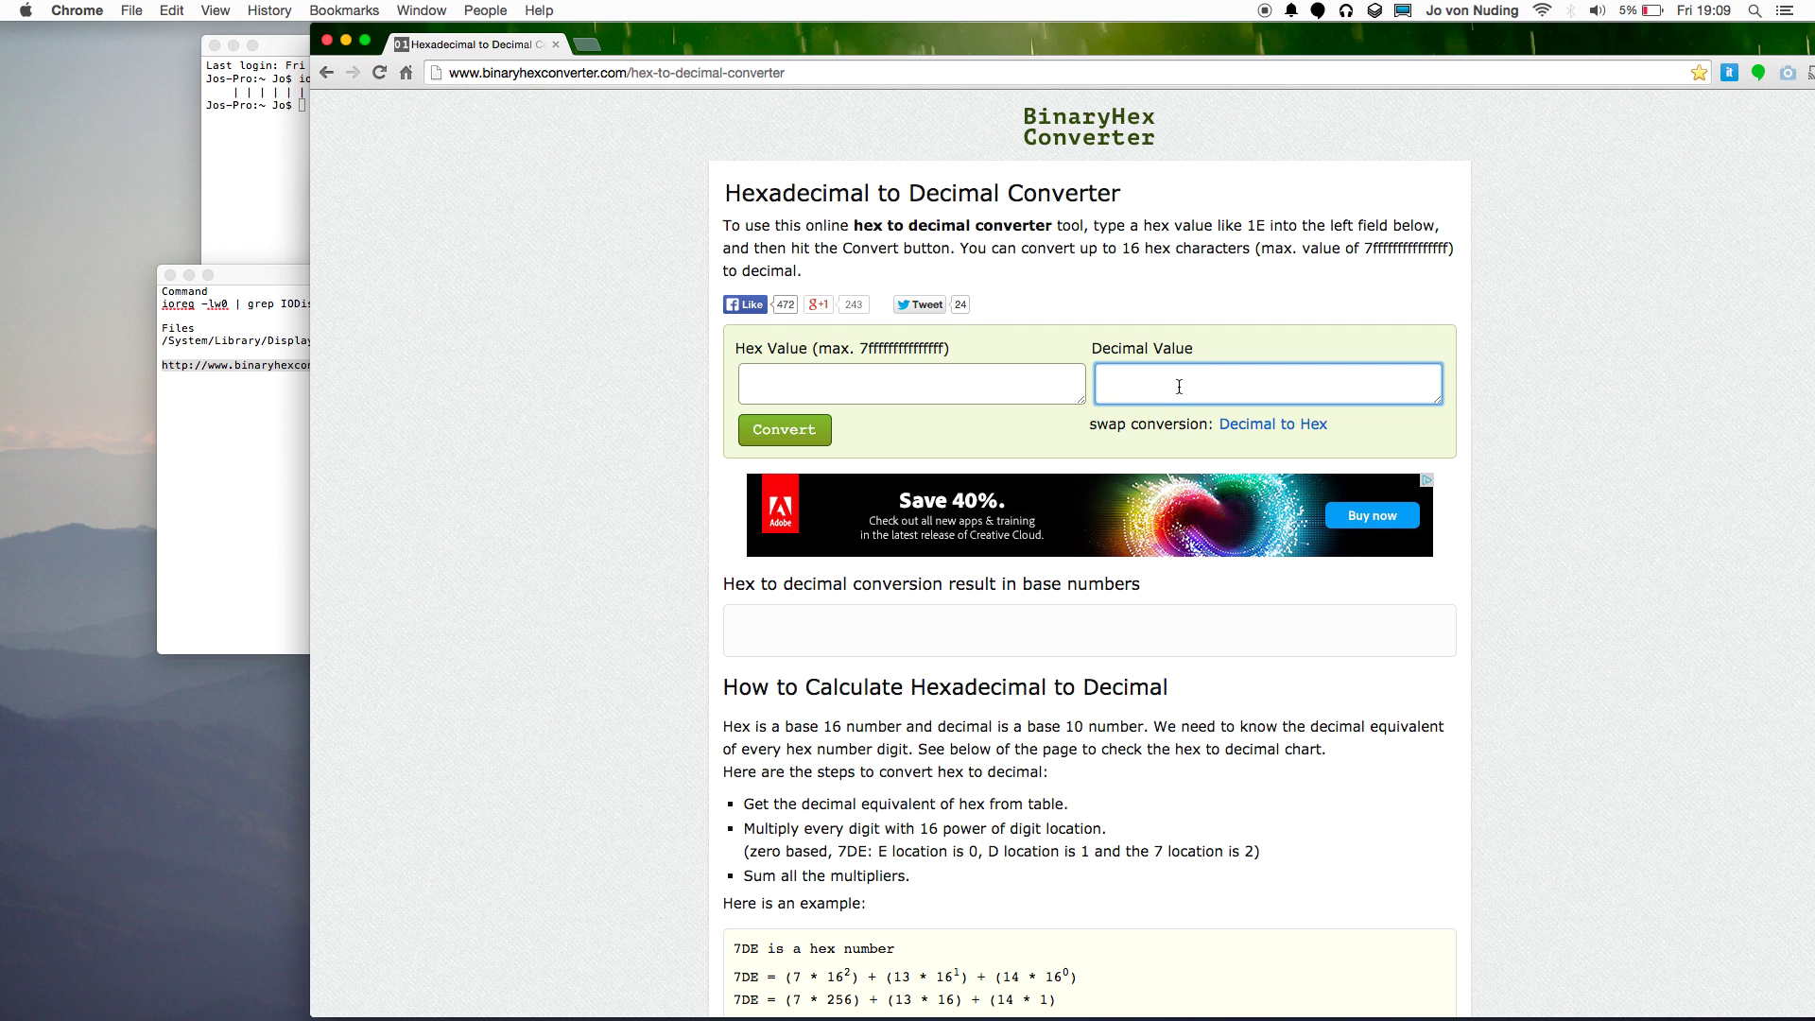
{"action": "left_click", "coordinate": [930, 387]}
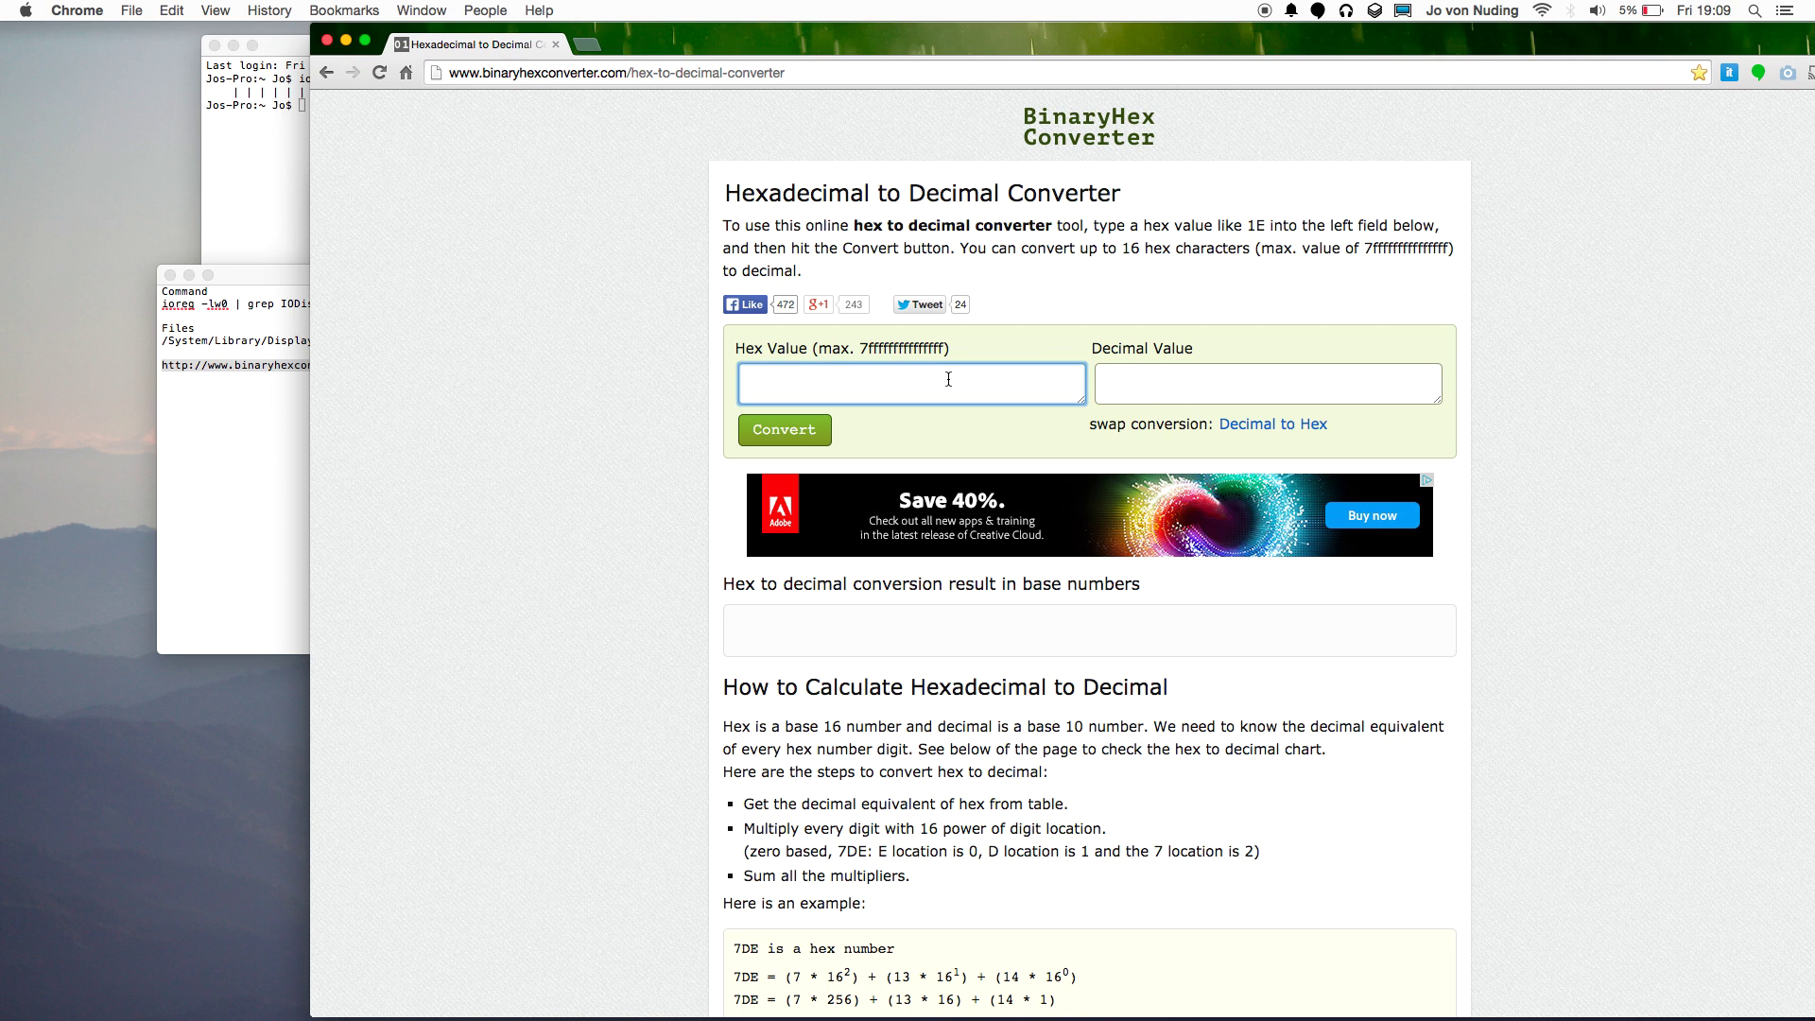
{"action": "left_click_drag", "start_coordinate": [841, 40], "coordinate": [1429, 112]}
{"action": "left_click", "coordinate": [826, 422]}
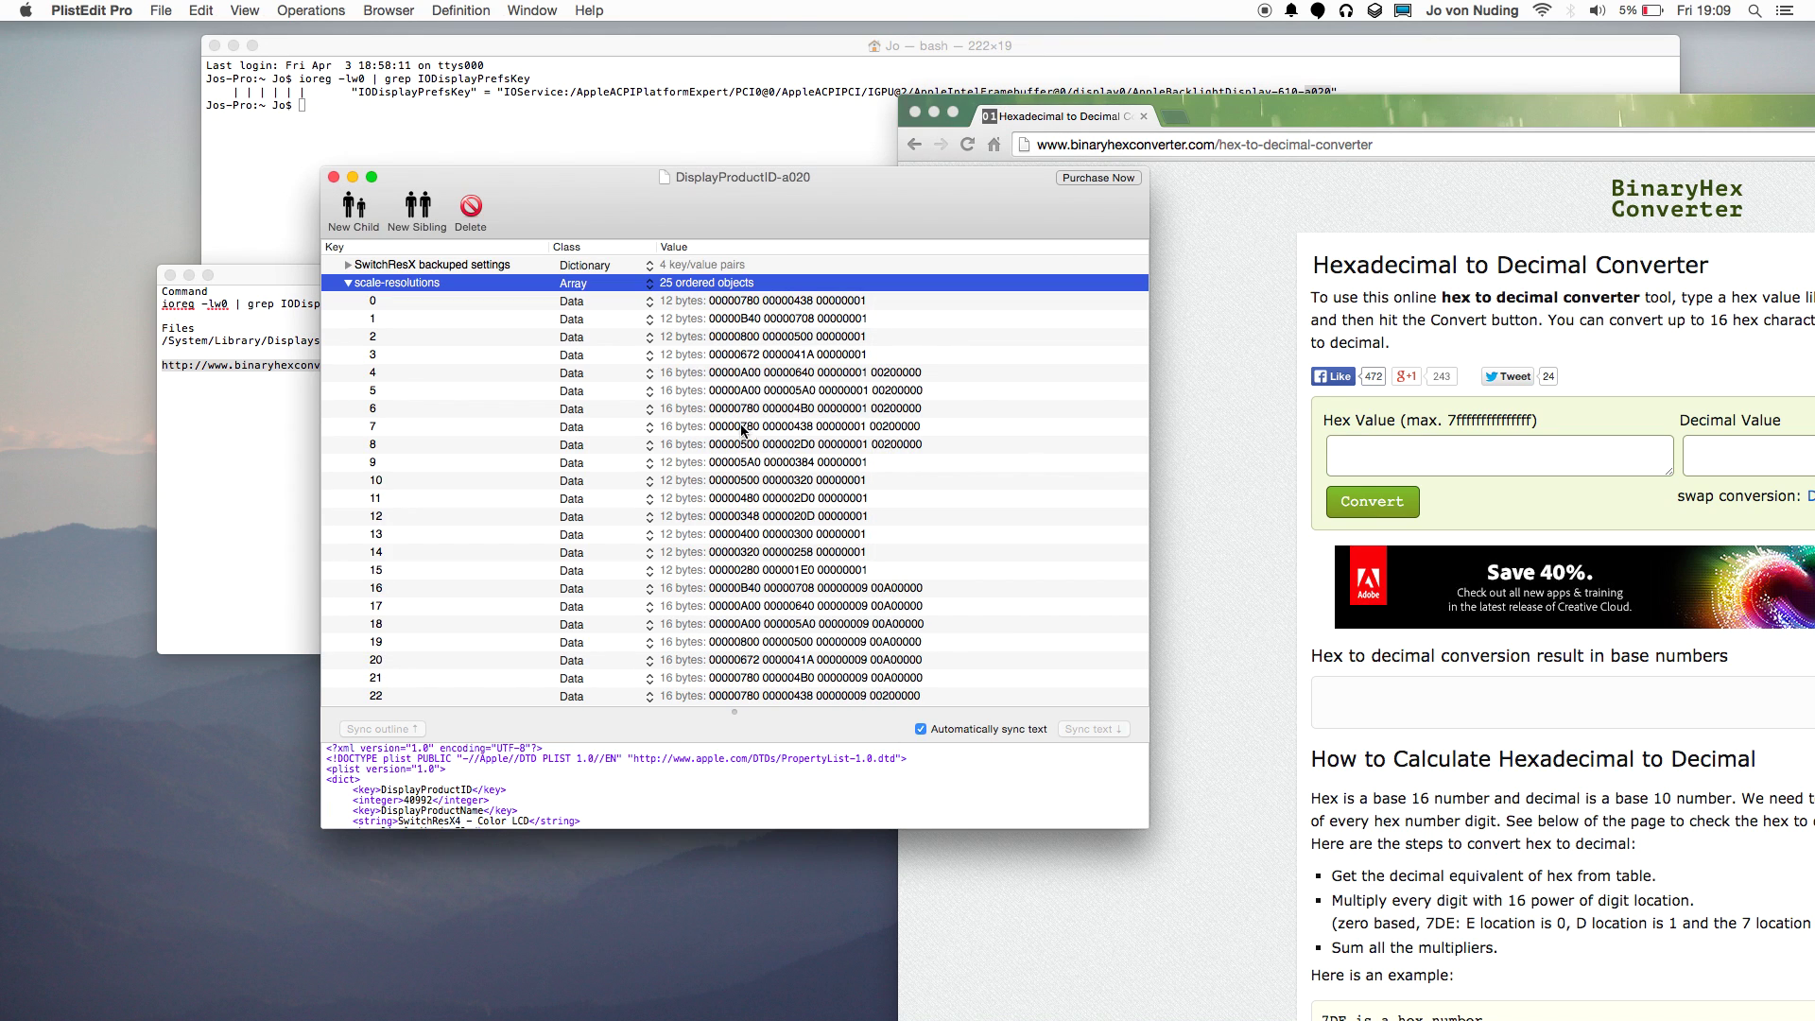
{"action": "left_click", "coordinate": [760, 356]}
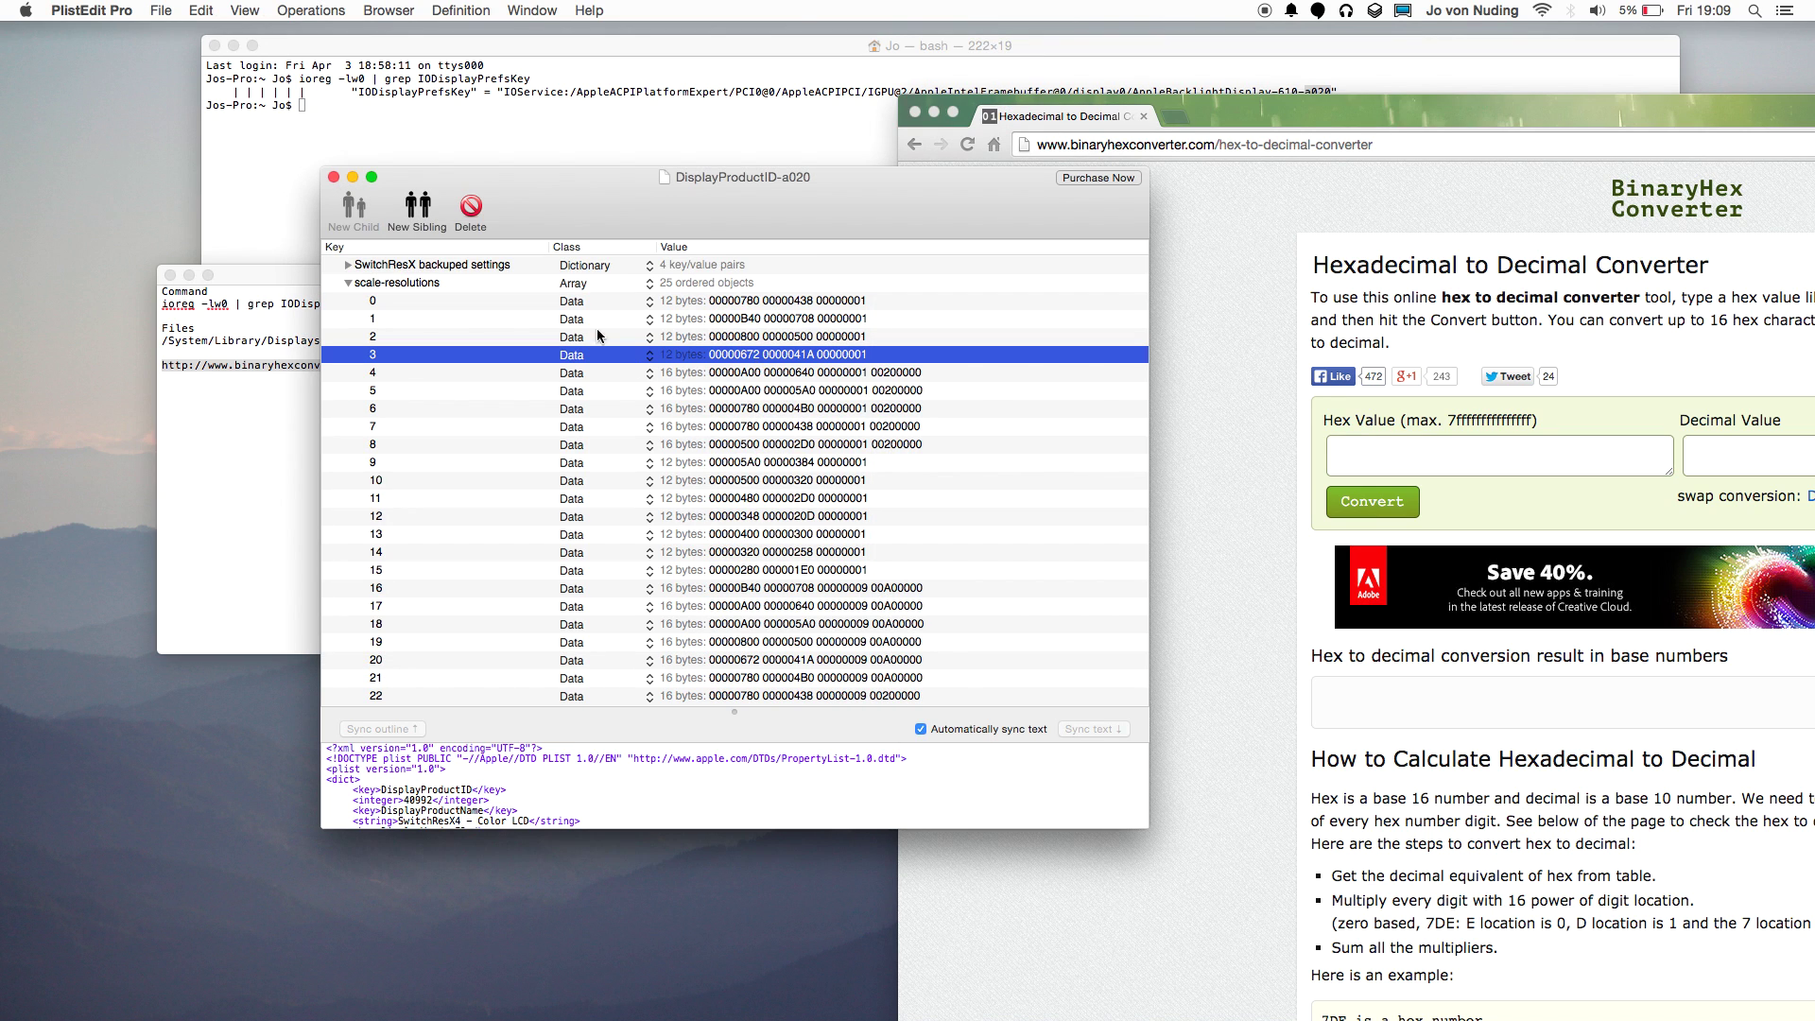
{"action": "left_click", "coordinate": [437, 282]}
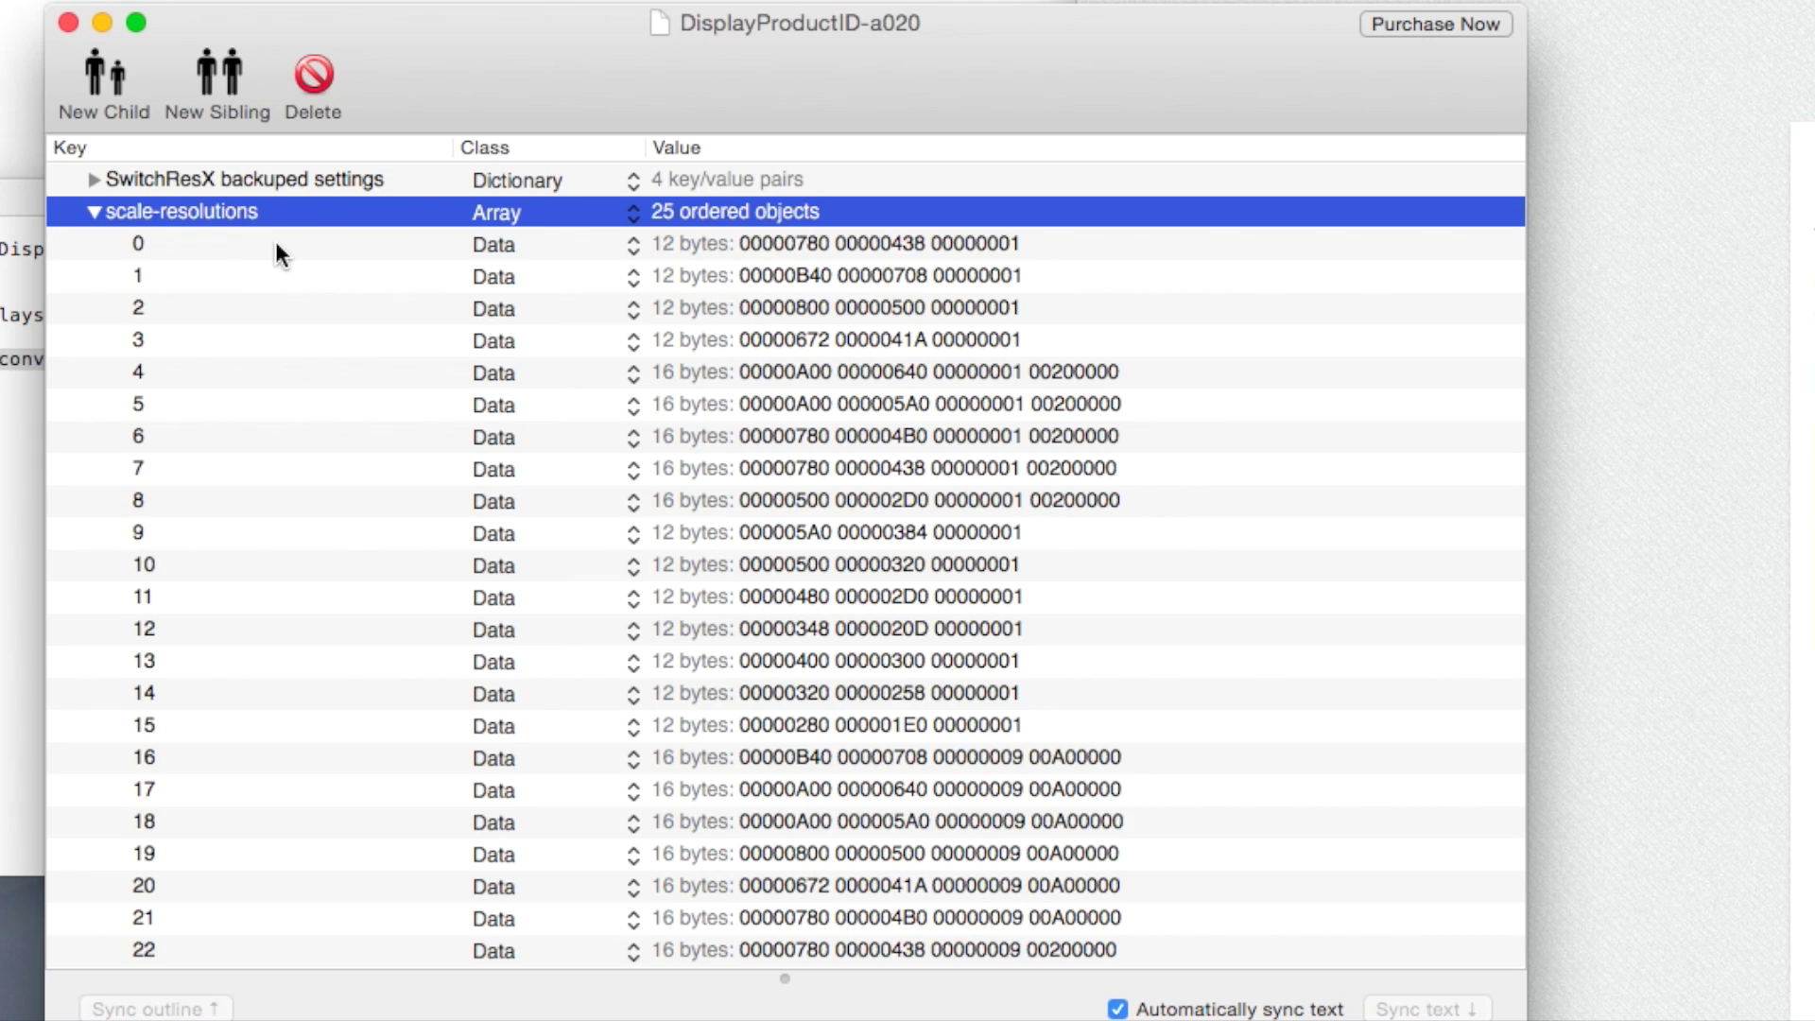
{"action": "scroll", "coordinate": [275, 248], "scroll_direction": "up", "scroll_amount": 3}
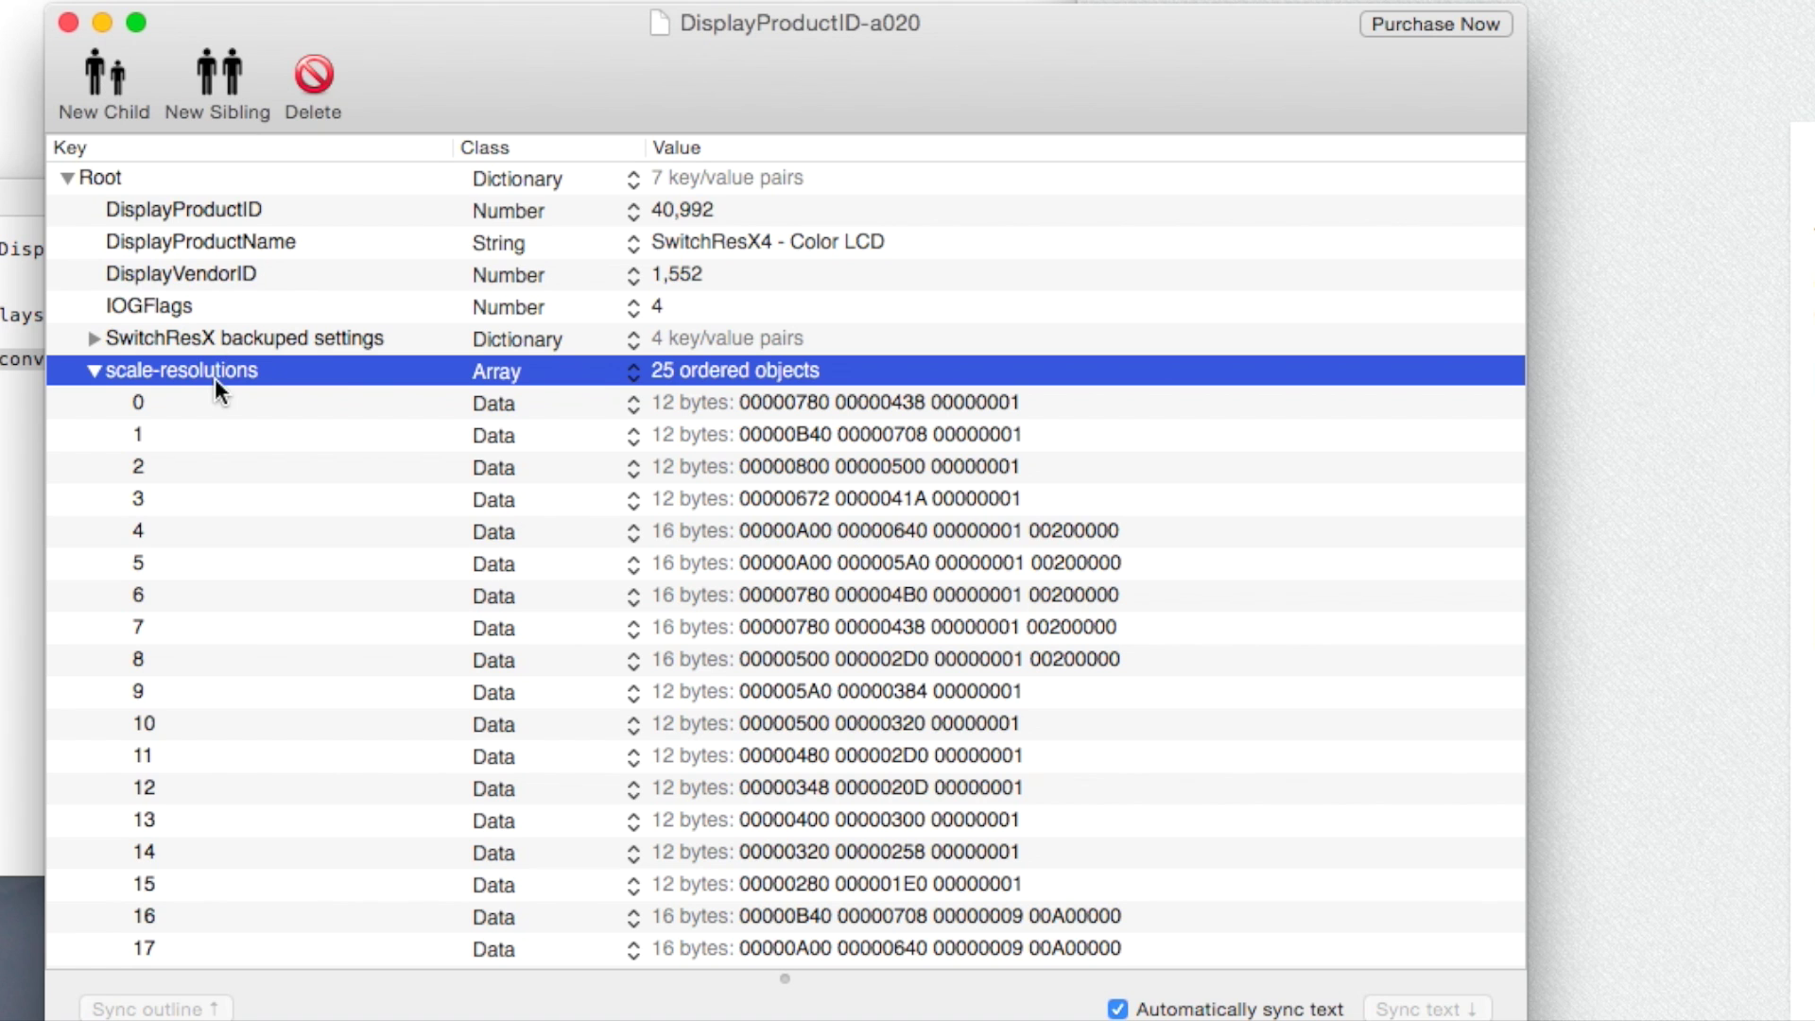
{"action": "scroll", "coordinate": [1088, 832], "scroll_direction": "down", "scroll_amount": 5}
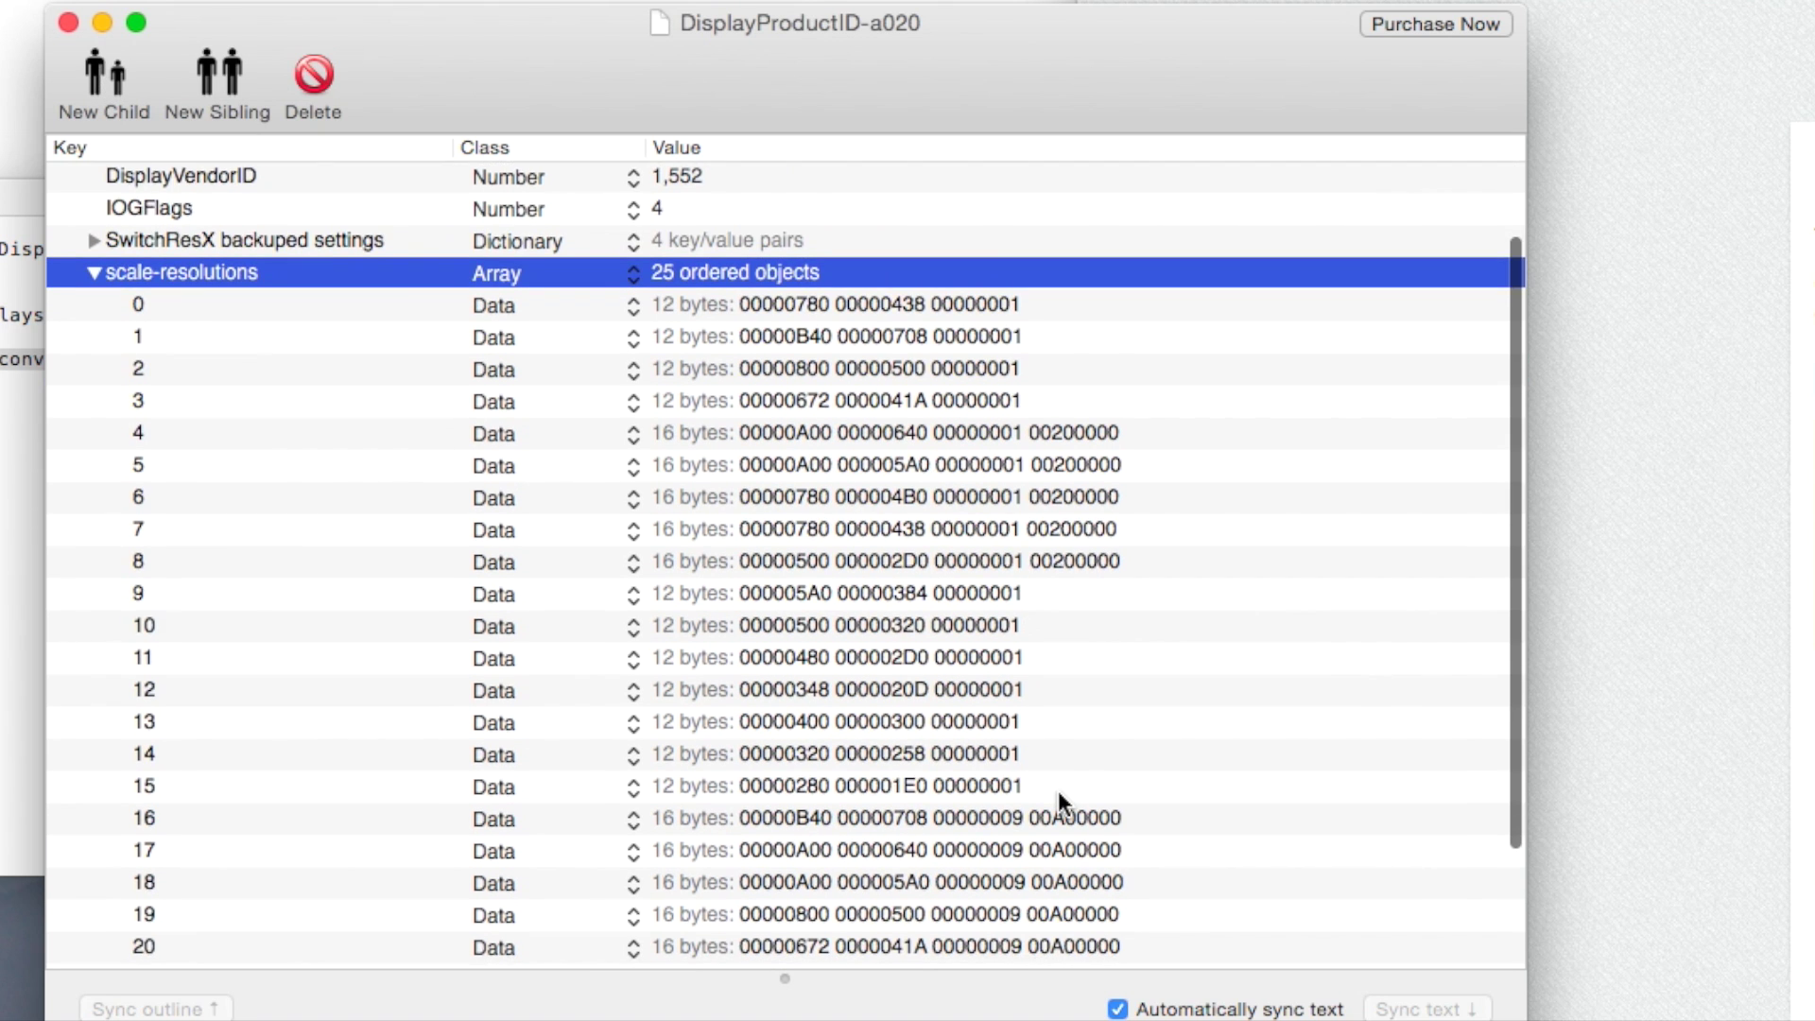
{"action": "scroll", "coordinate": [1093, 861], "scroll_direction": "down", "scroll_amount": 3}
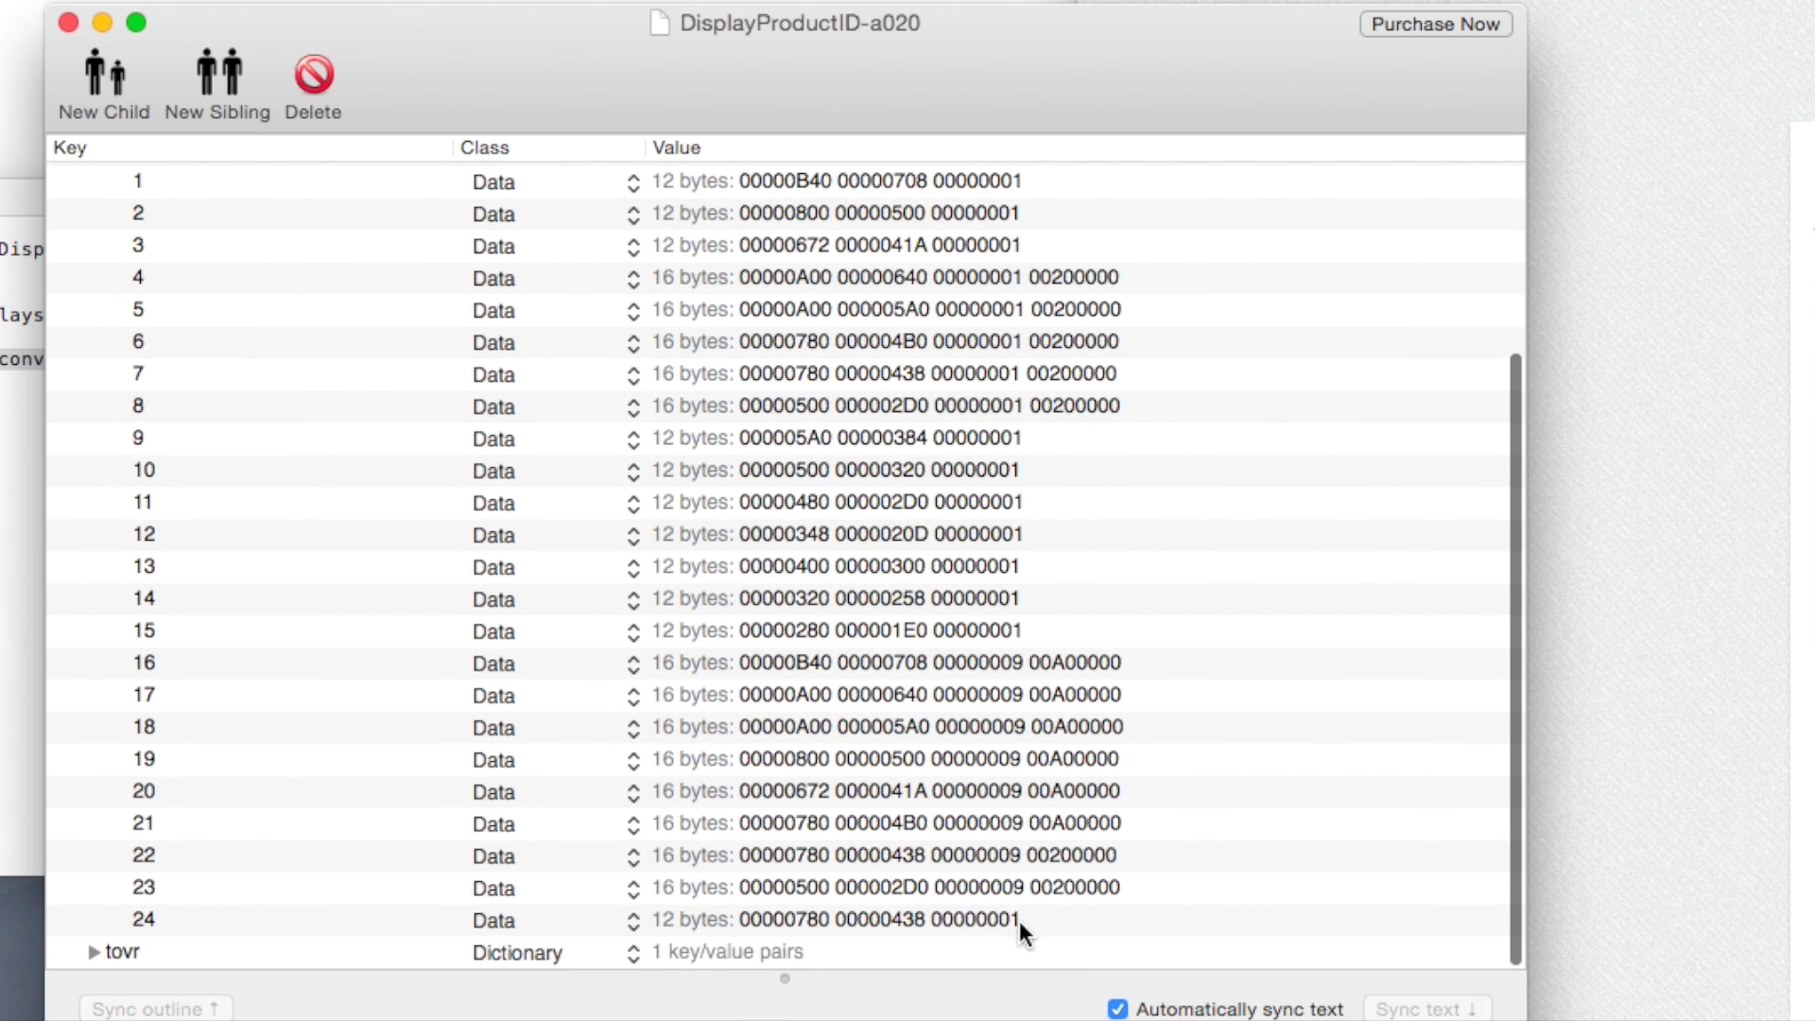
{"action": "left_click", "coordinate": [1047, 919]}
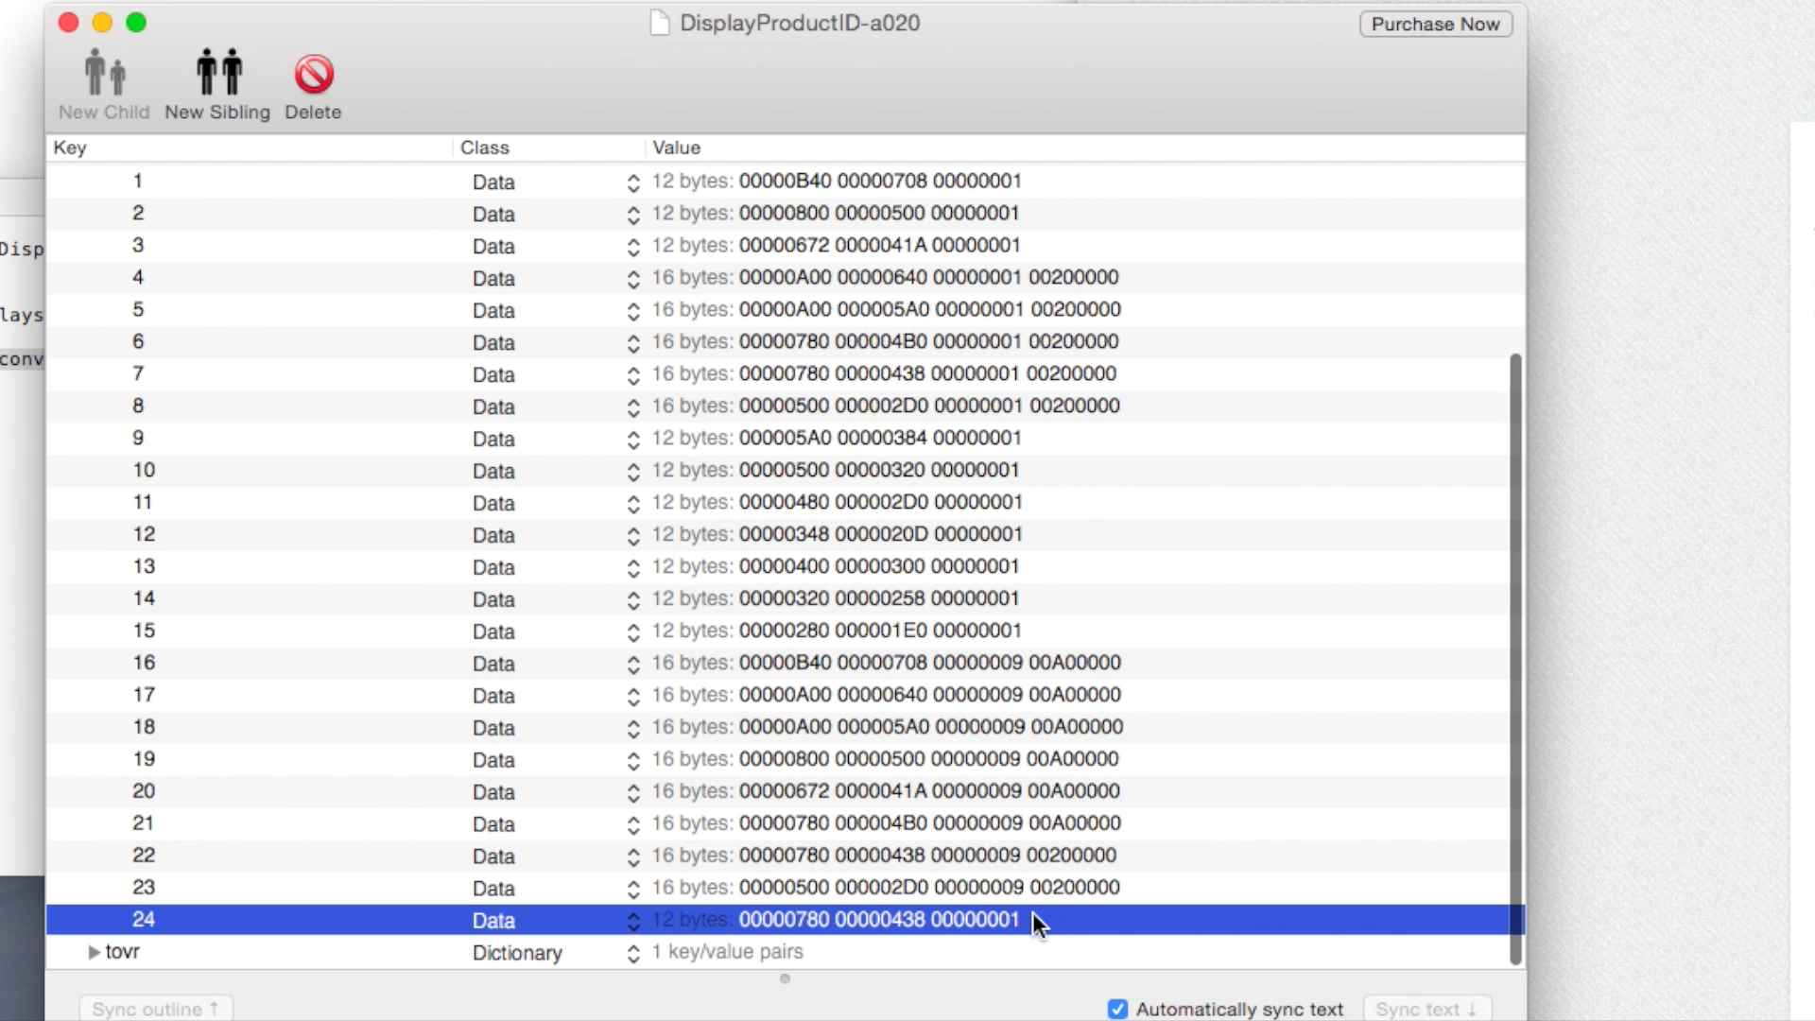
{"action": "scroll", "coordinate": [580, 608], "scroll_direction": "up", "scroll_amount": 8}
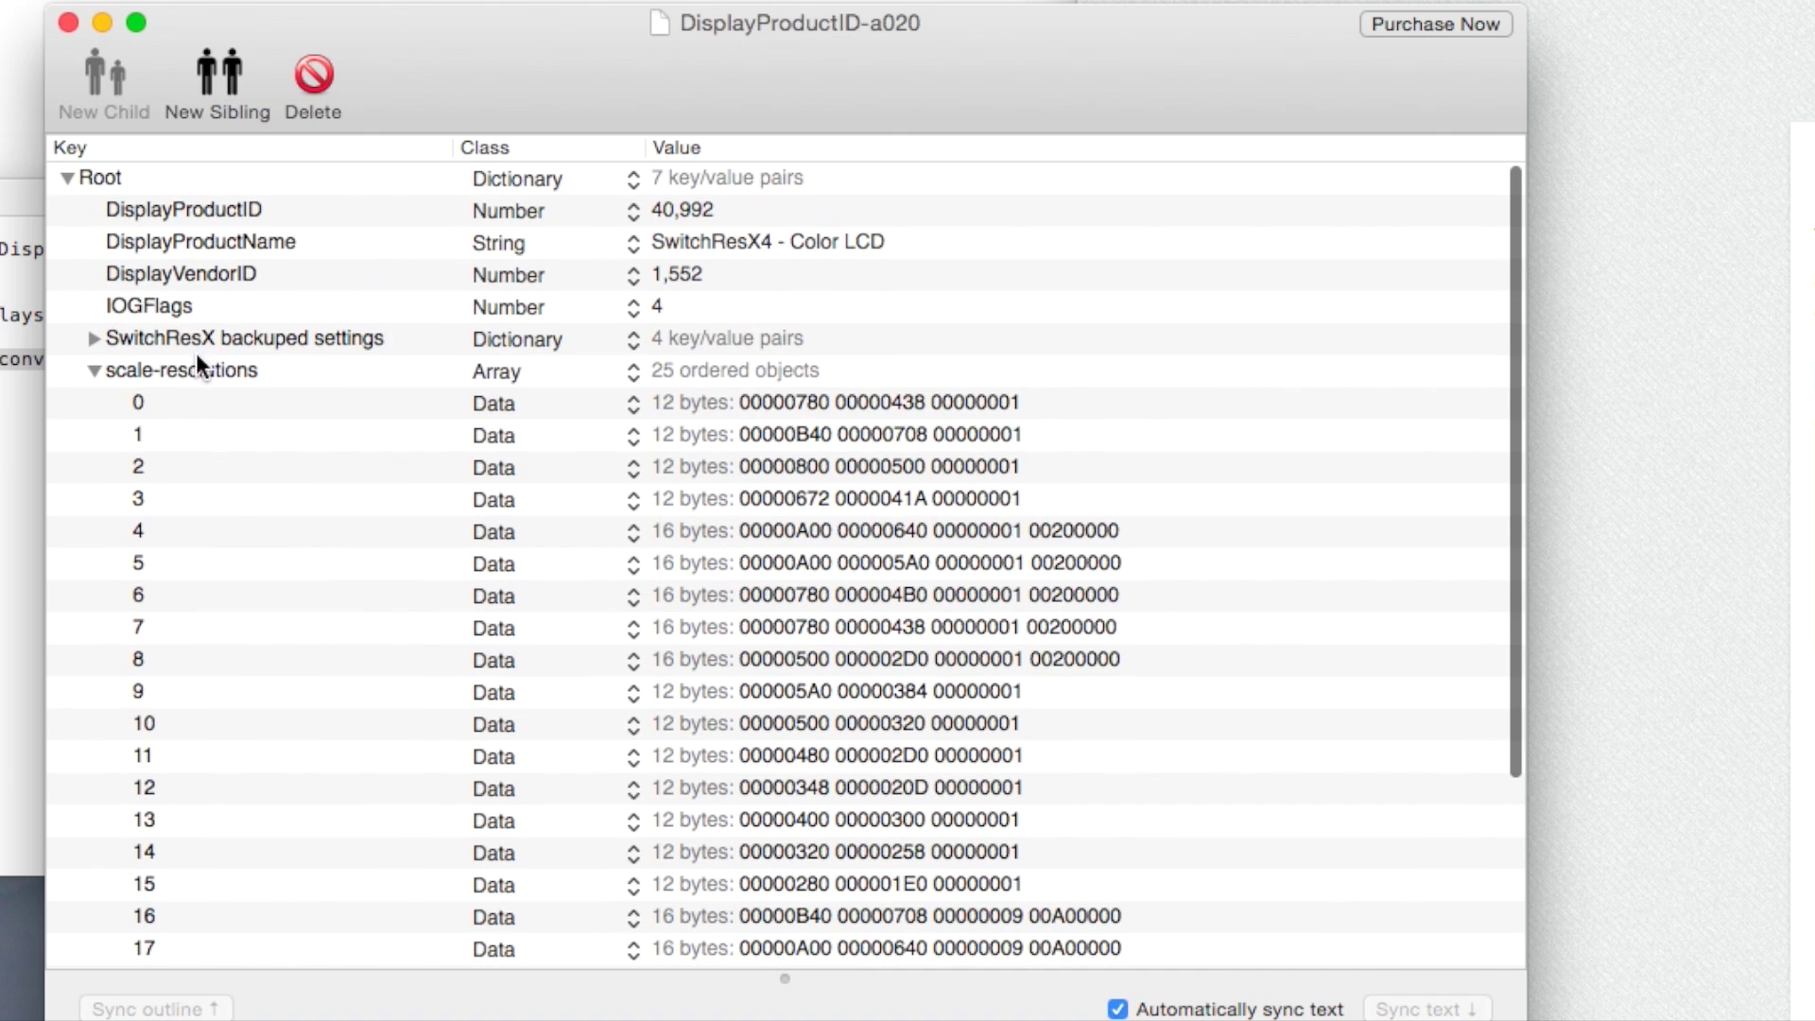
{"action": "left_click", "coordinate": [195, 365]}
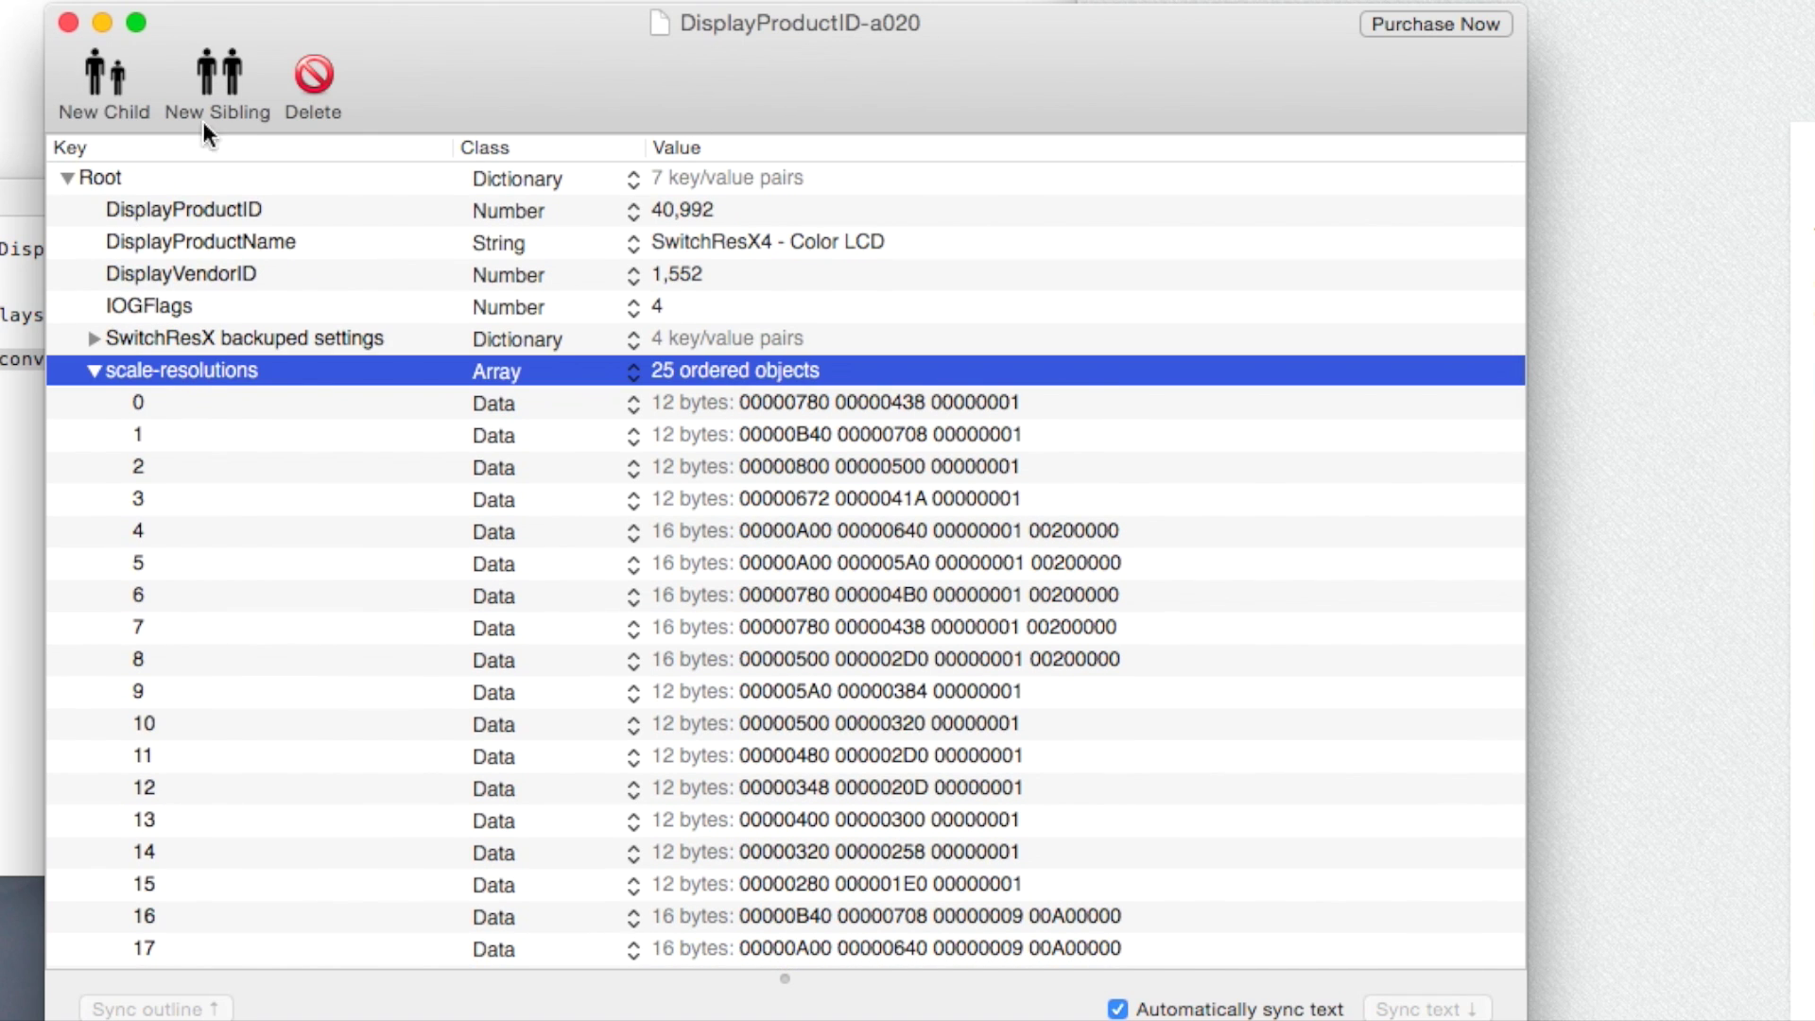
Add a new child entry 0 to scale-resolutions, set its class to Data, and edit its empty value.
{"action": "left_click", "coordinate": [97, 76]}
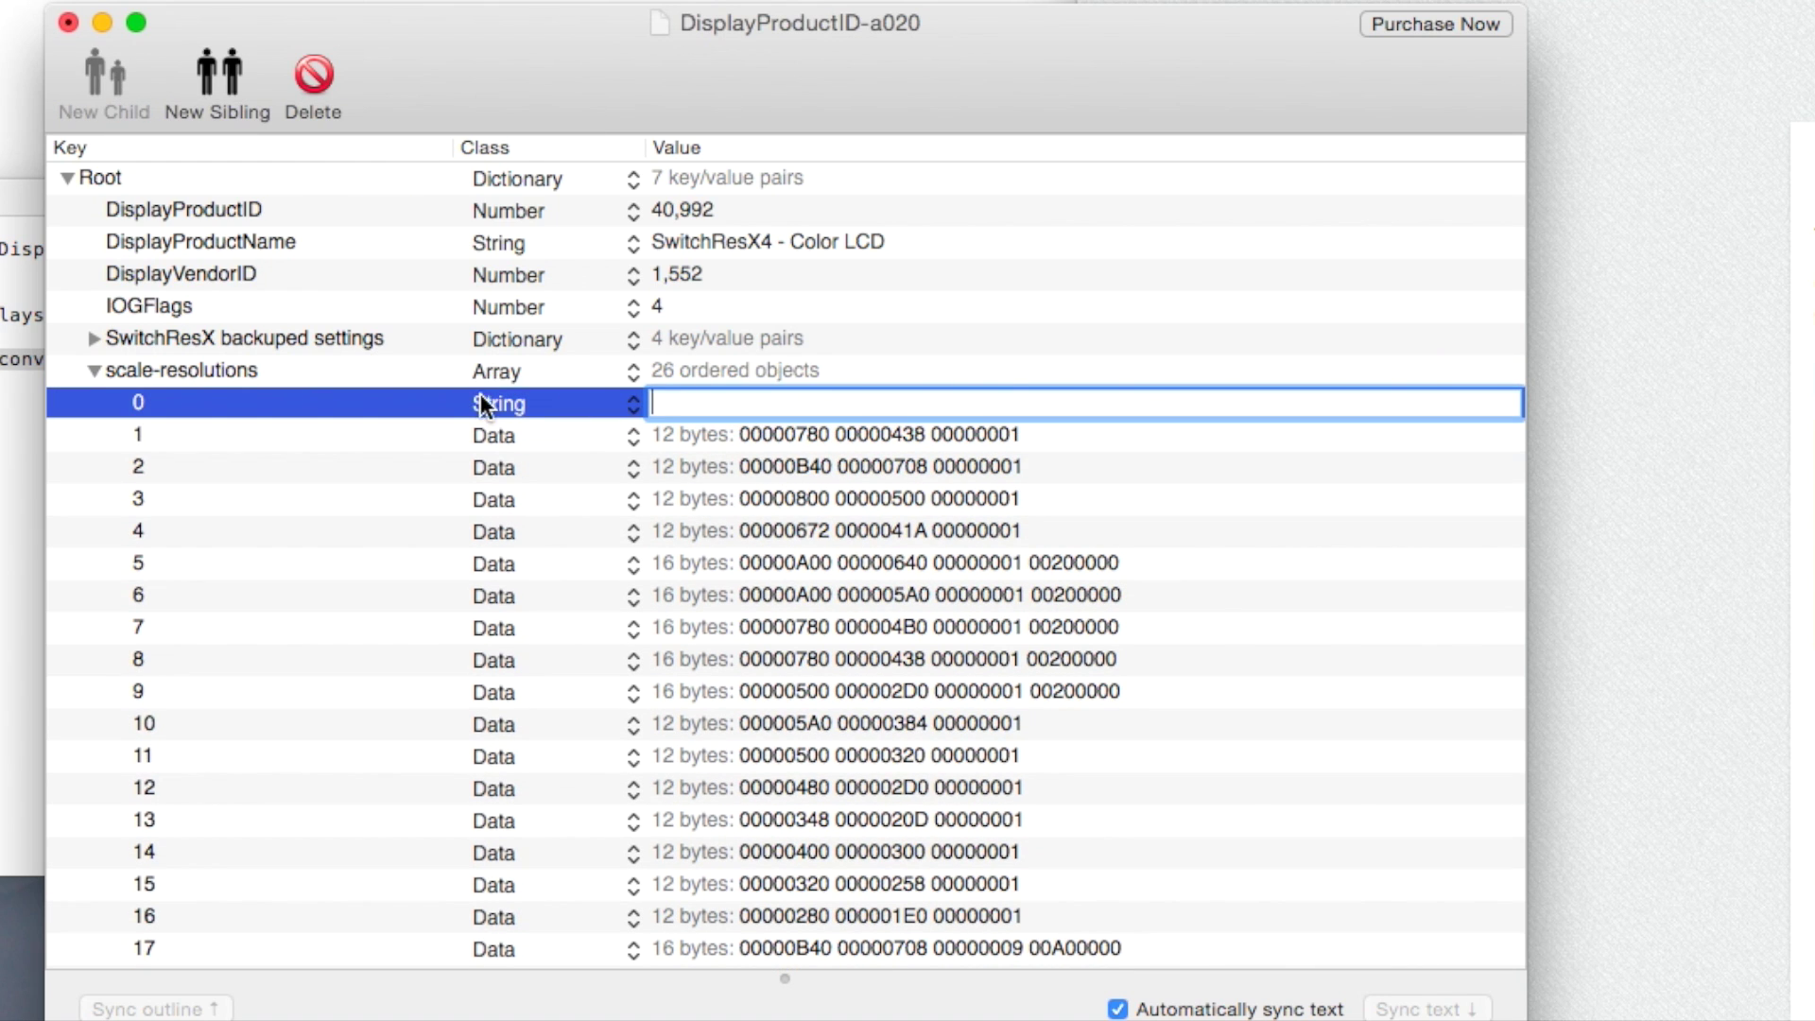
{"action": "left_click", "coordinate": [535, 403]}
{"action": "left_click", "coordinate": [395, 392]}
{"action": "left_click", "coordinate": [178, 405]}
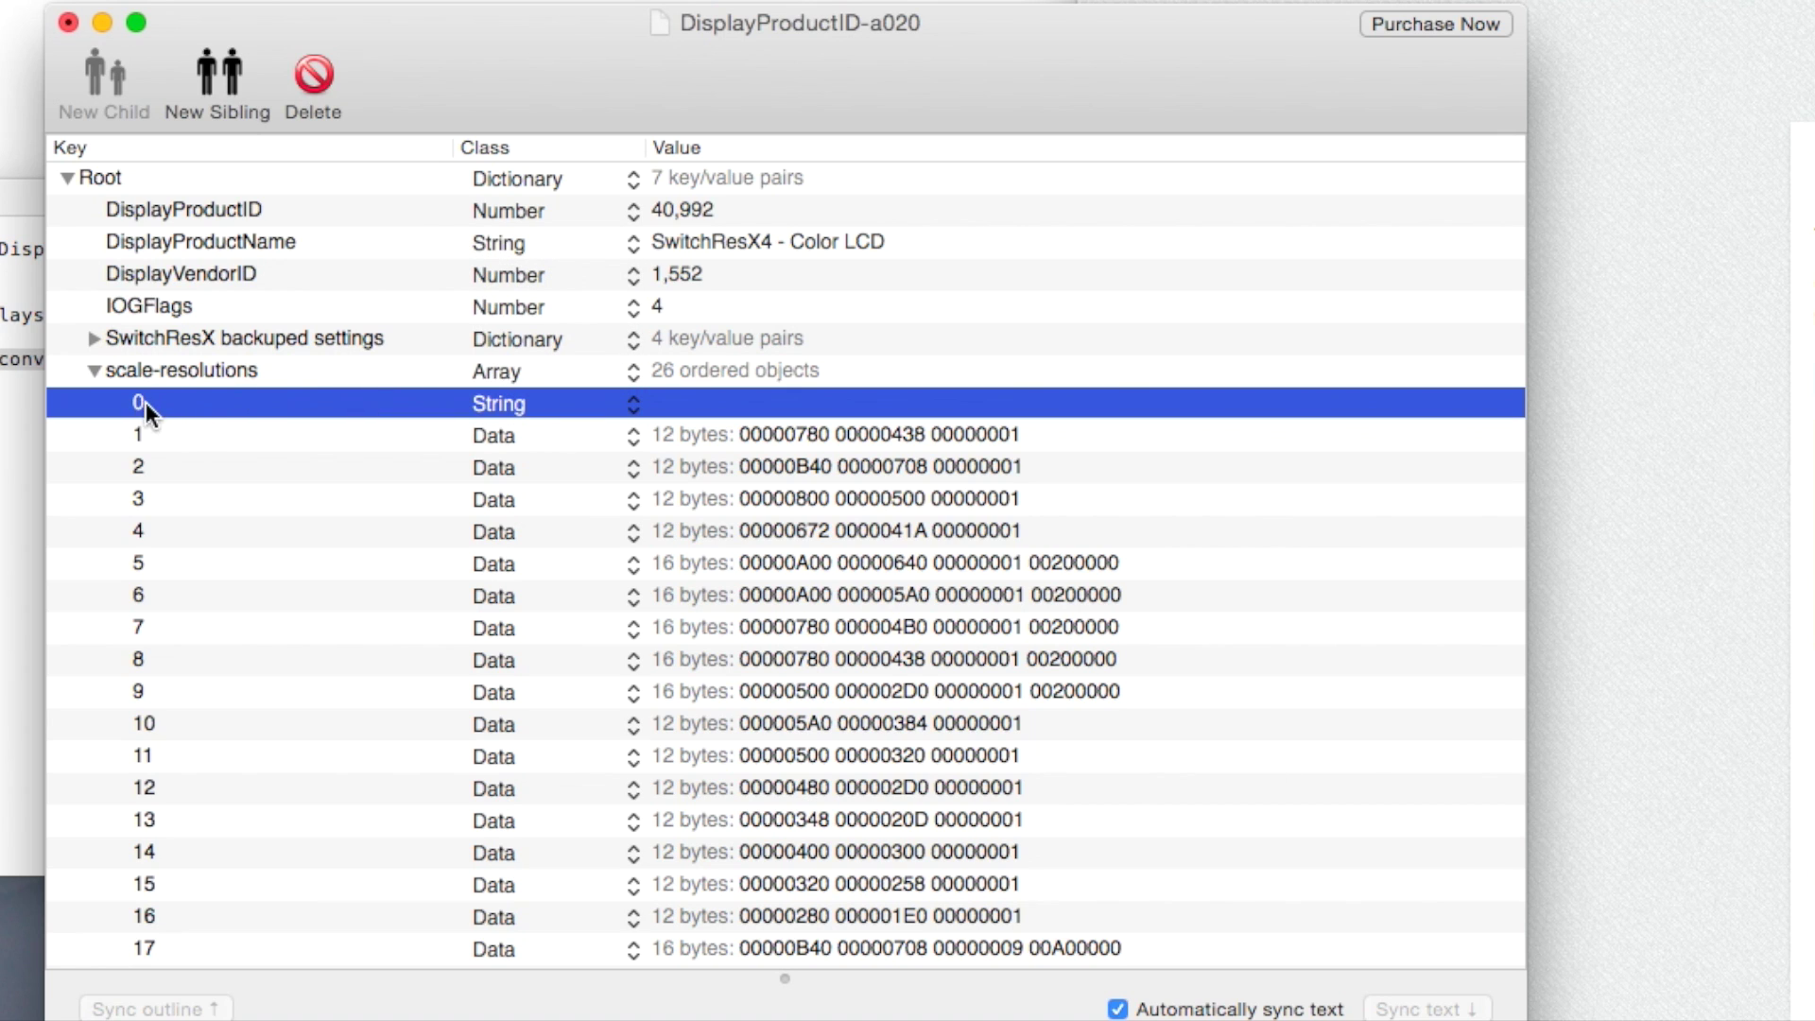
{"action": "left_click", "coordinate": [535, 403]}
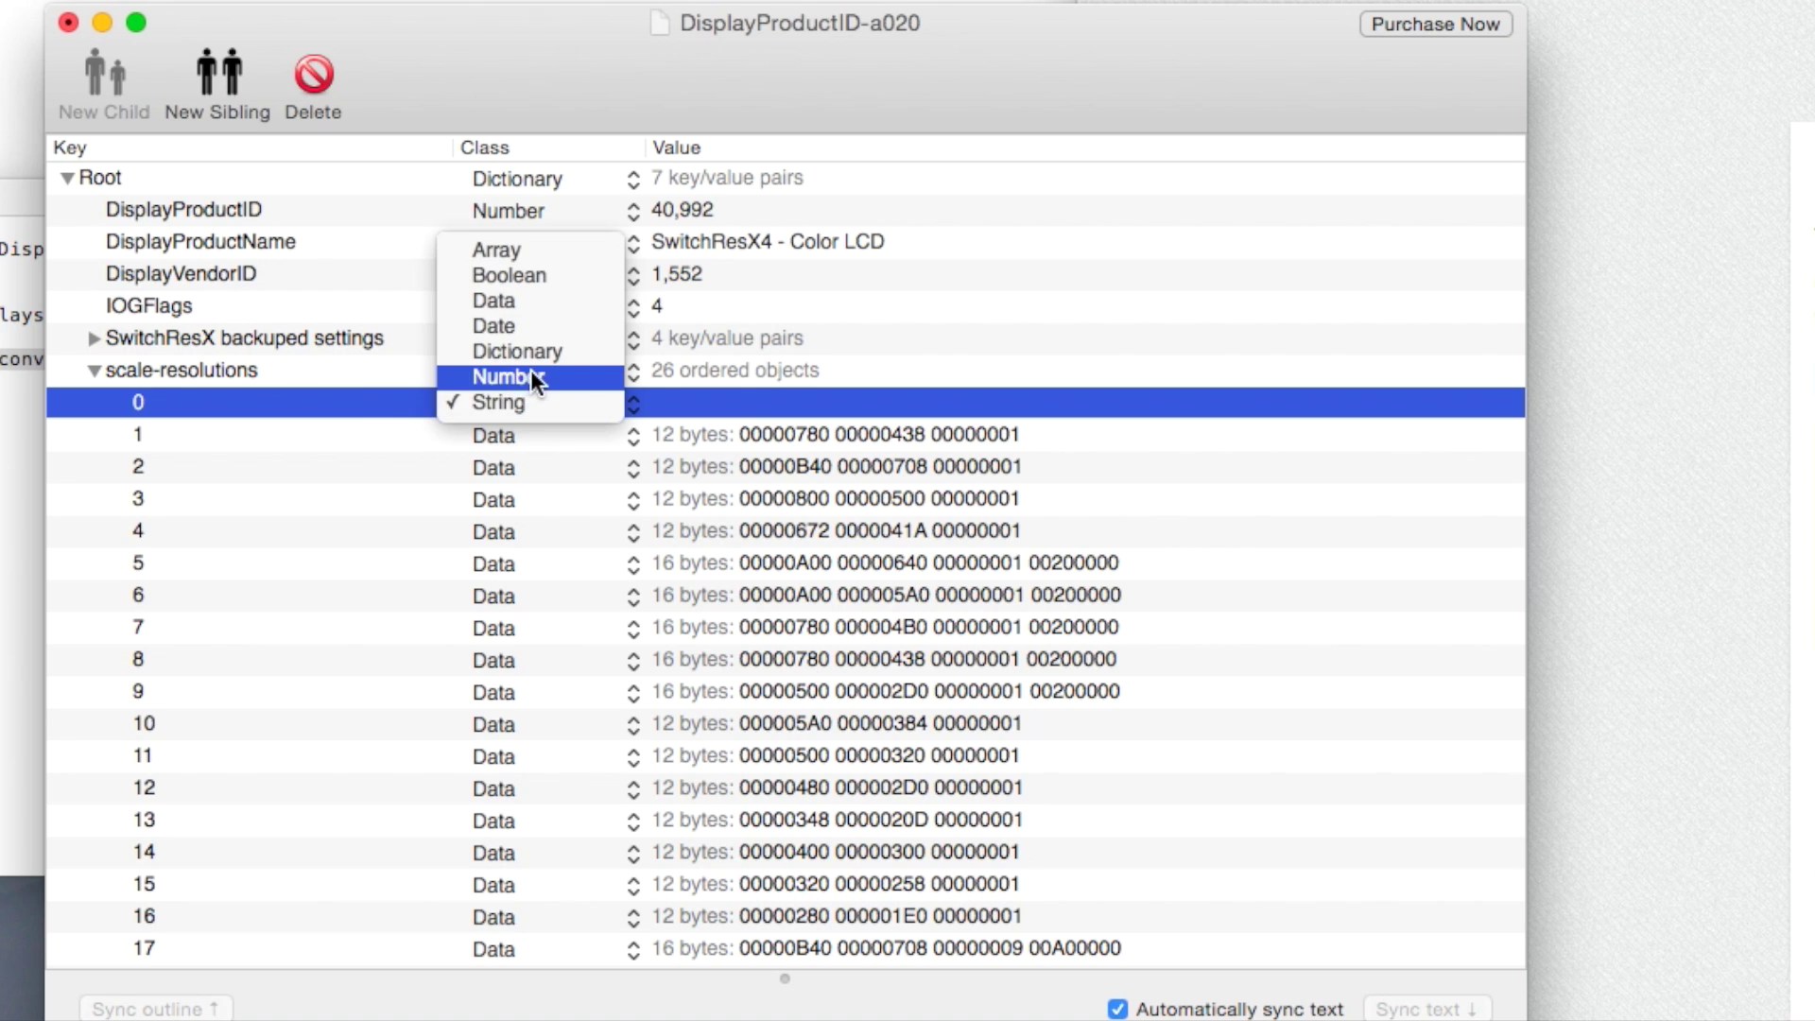
{"action": "left_click", "coordinate": [530, 299]}
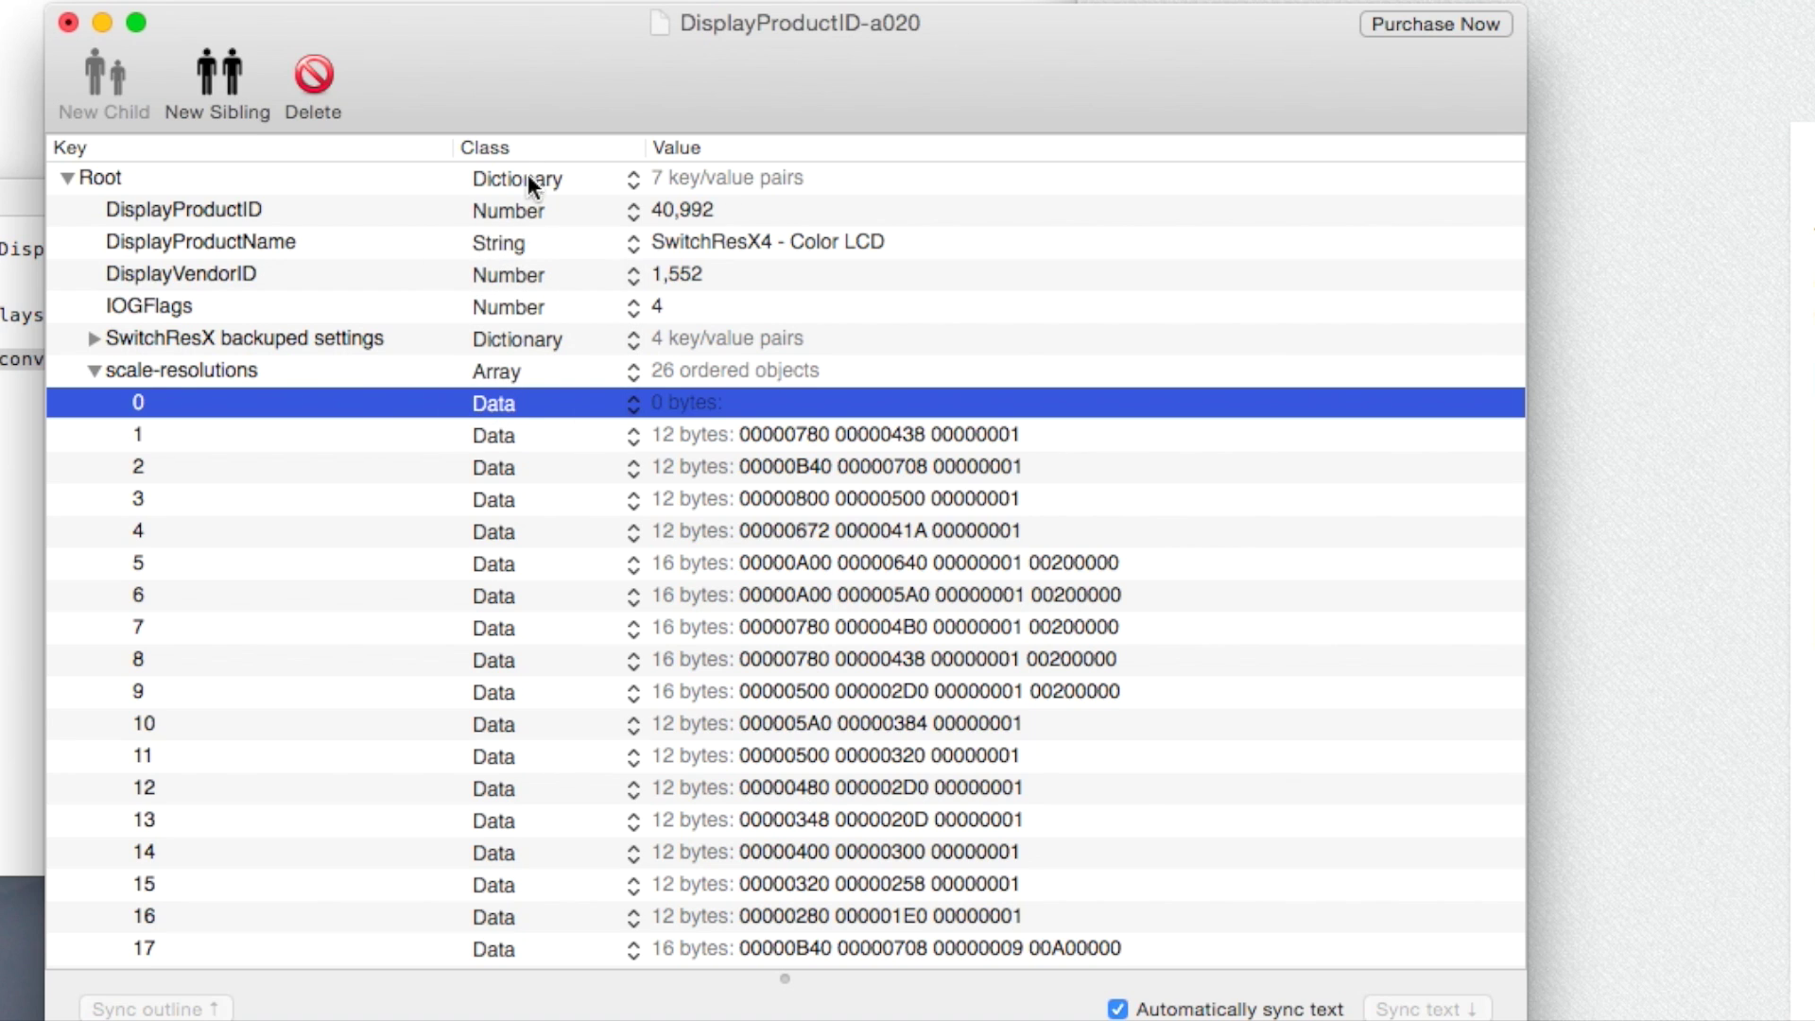
{"action": "double_click", "coordinate": [681, 405]}
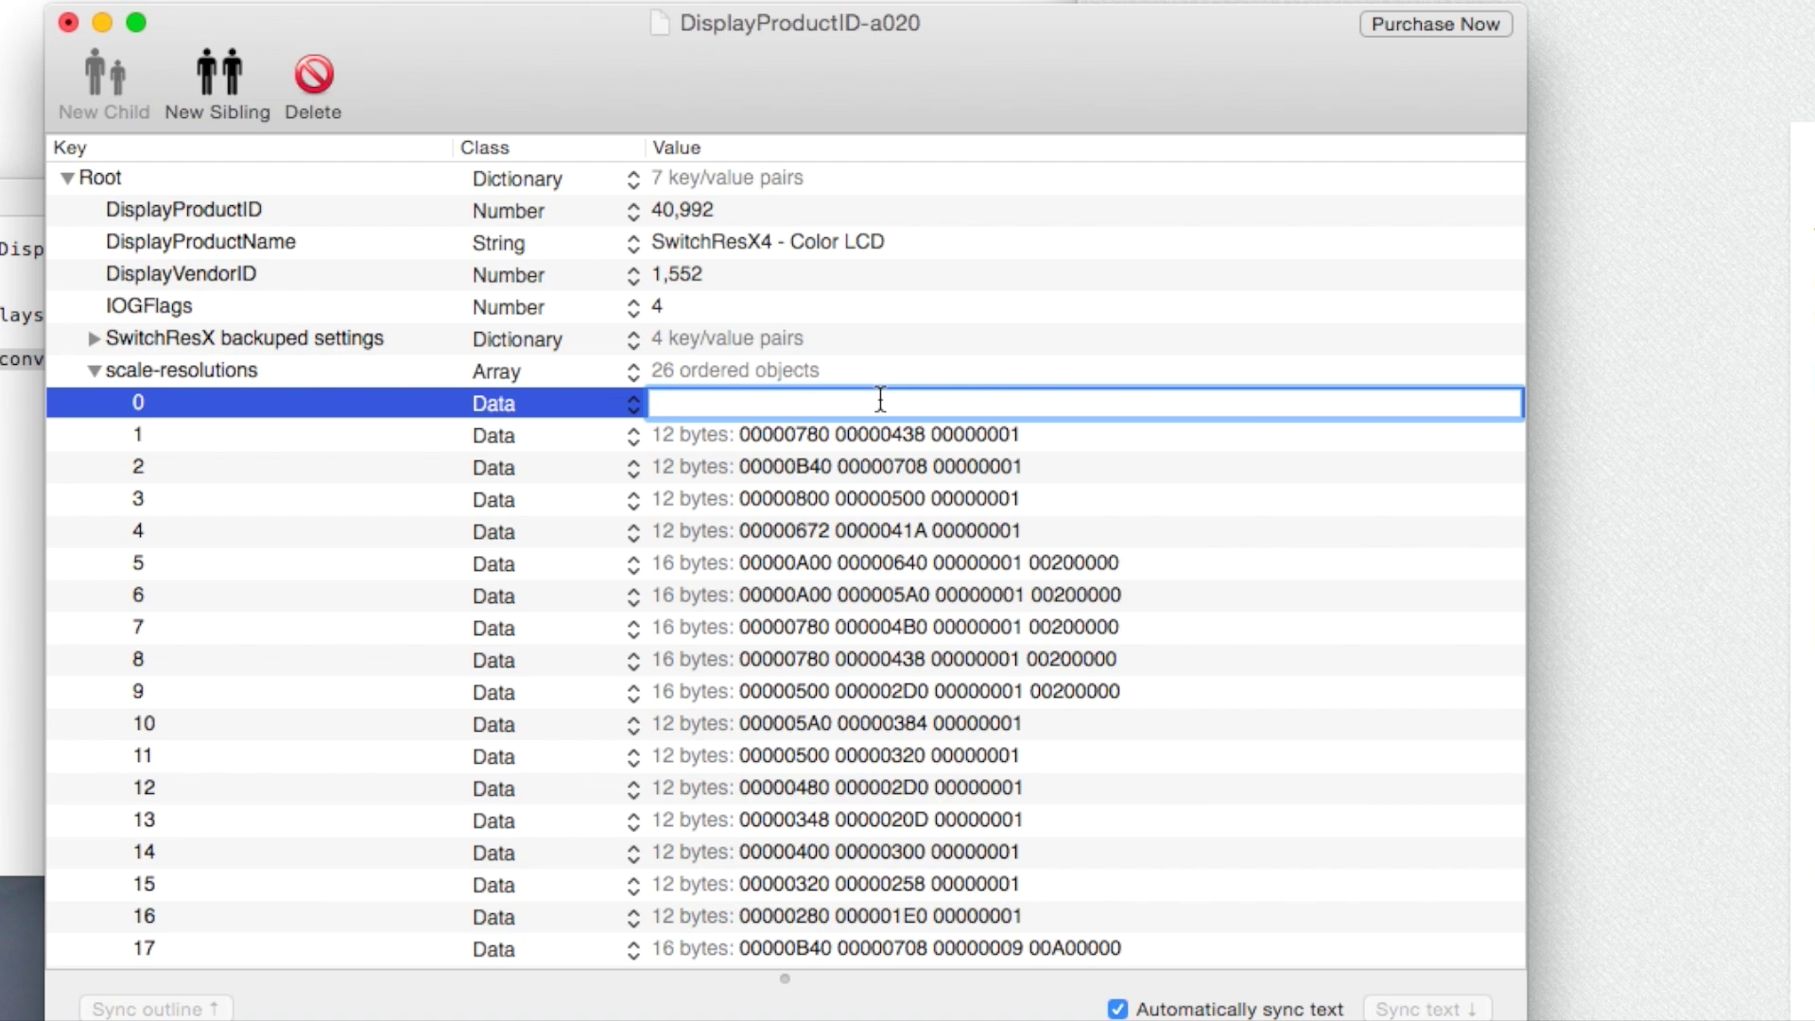
Commit the empty entry 0, then convert 1920 to hex 780 on the Decimal to Hex converter.
{"action": "left_click", "coordinate": [820, 436]}
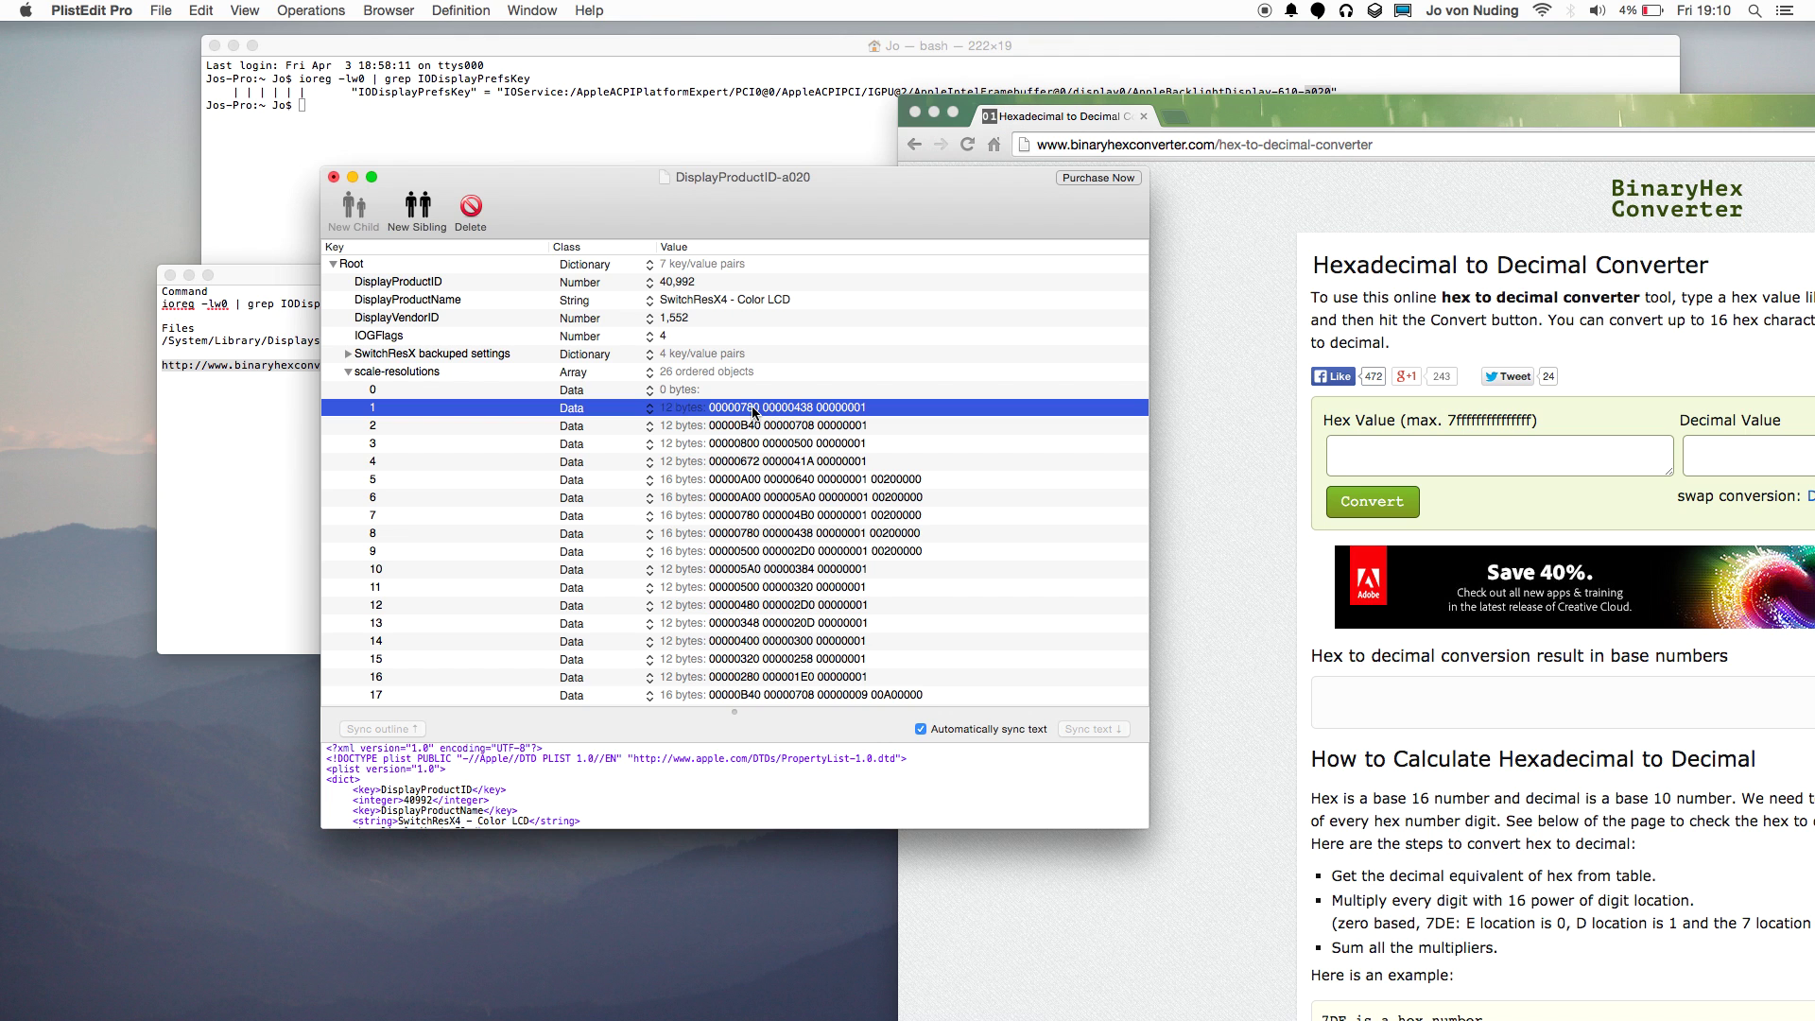
{"action": "left_click_drag", "start_coordinate": [1412, 106], "coordinate": [1173, 84]}
{"action": "left_click", "coordinate": [1512, 433]}
{"action": "type", "text": "1920"}
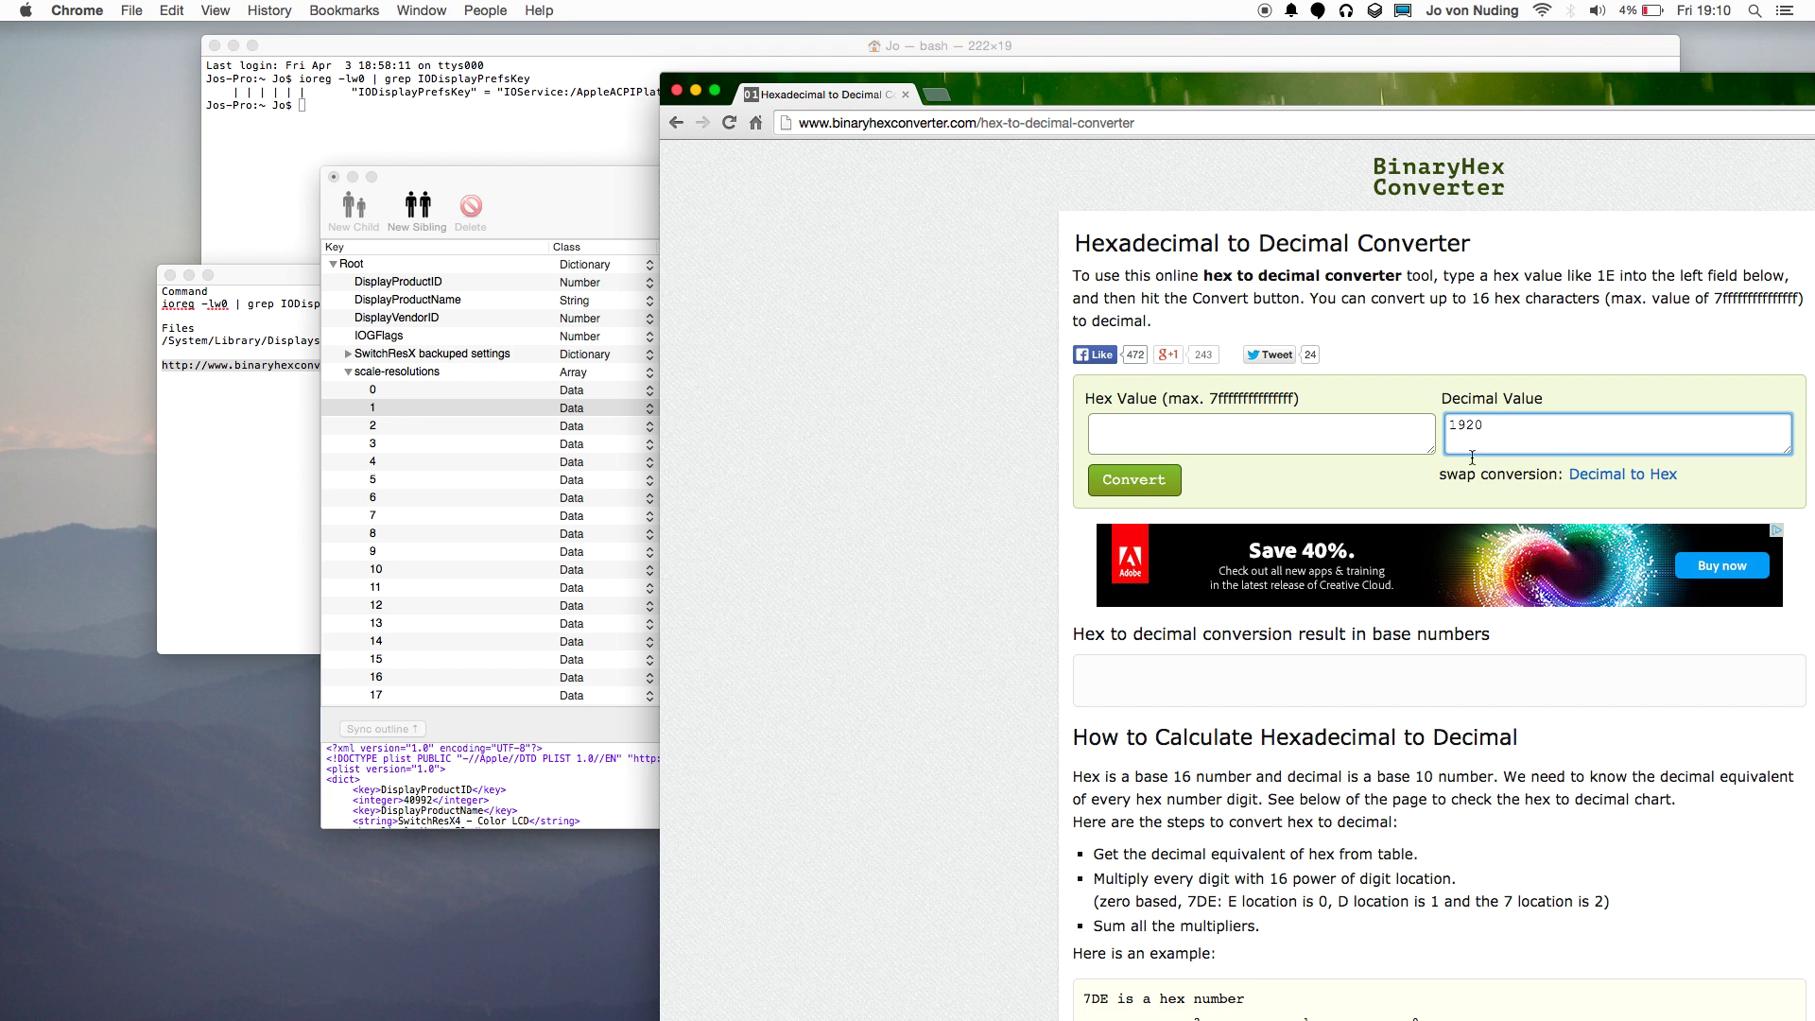
{"action": "left_click", "coordinate": [1622, 473]}
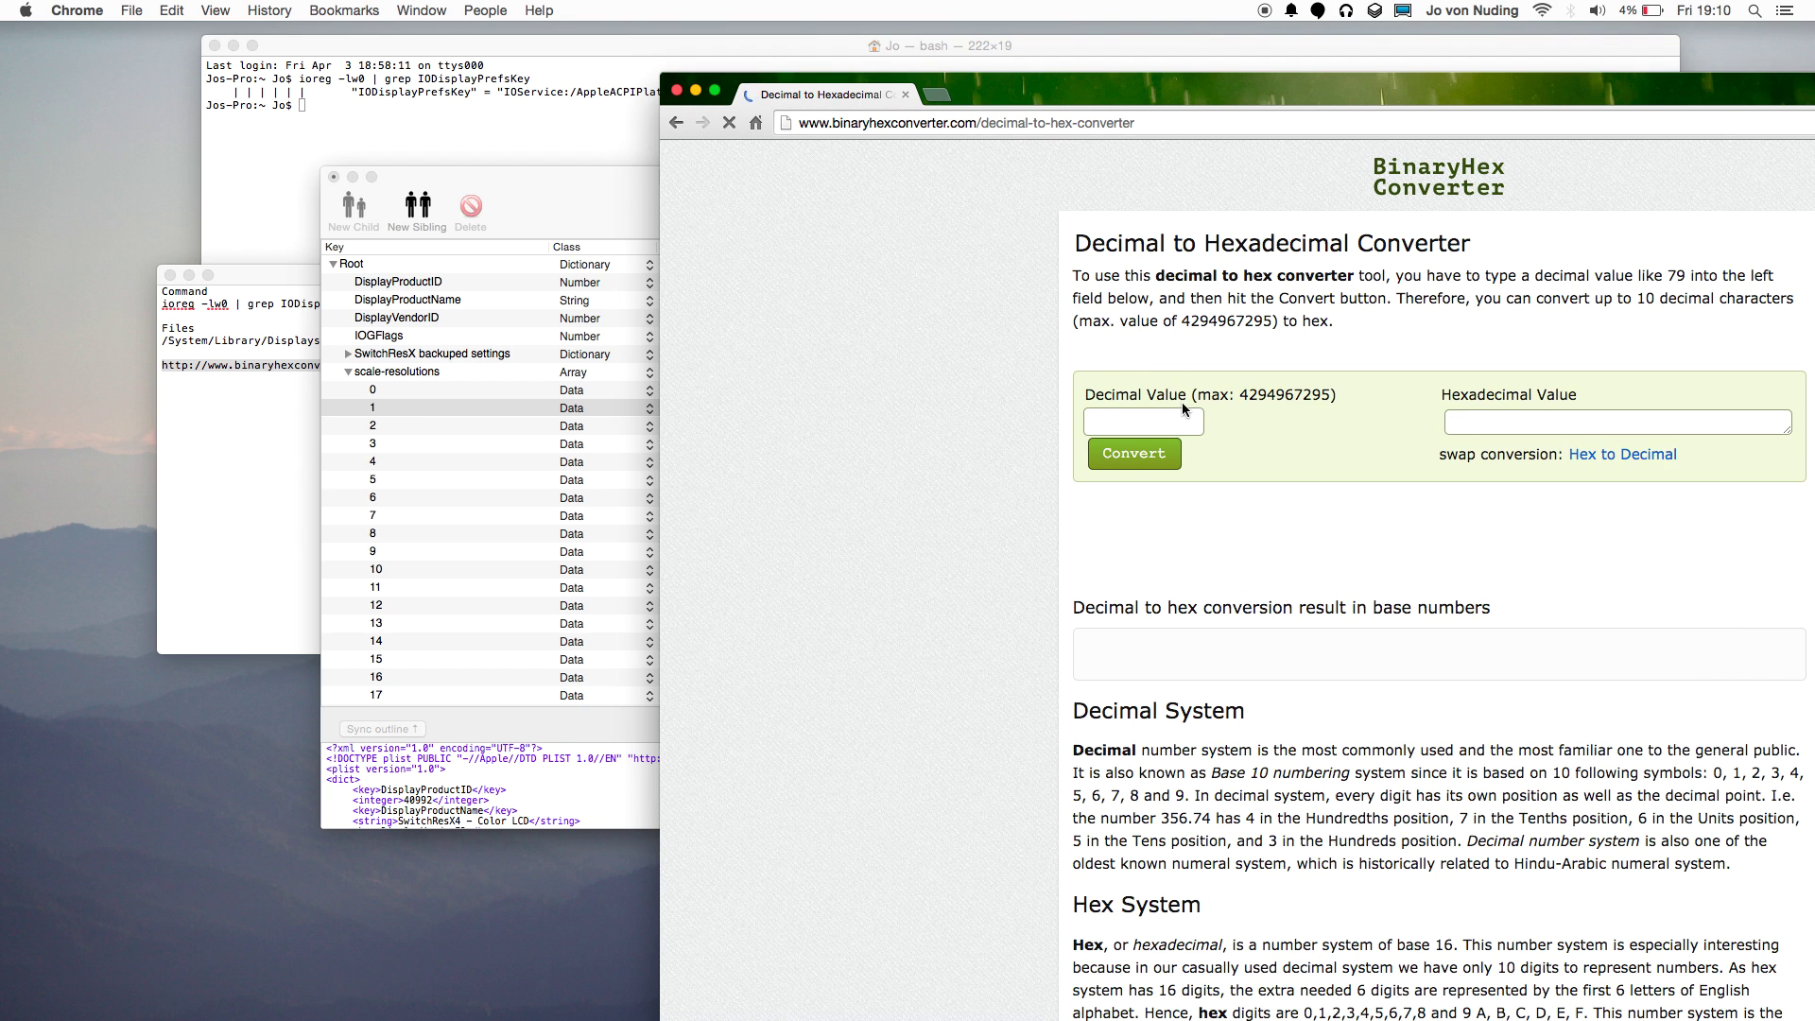
{"action": "left_click", "coordinate": [1167, 414]}
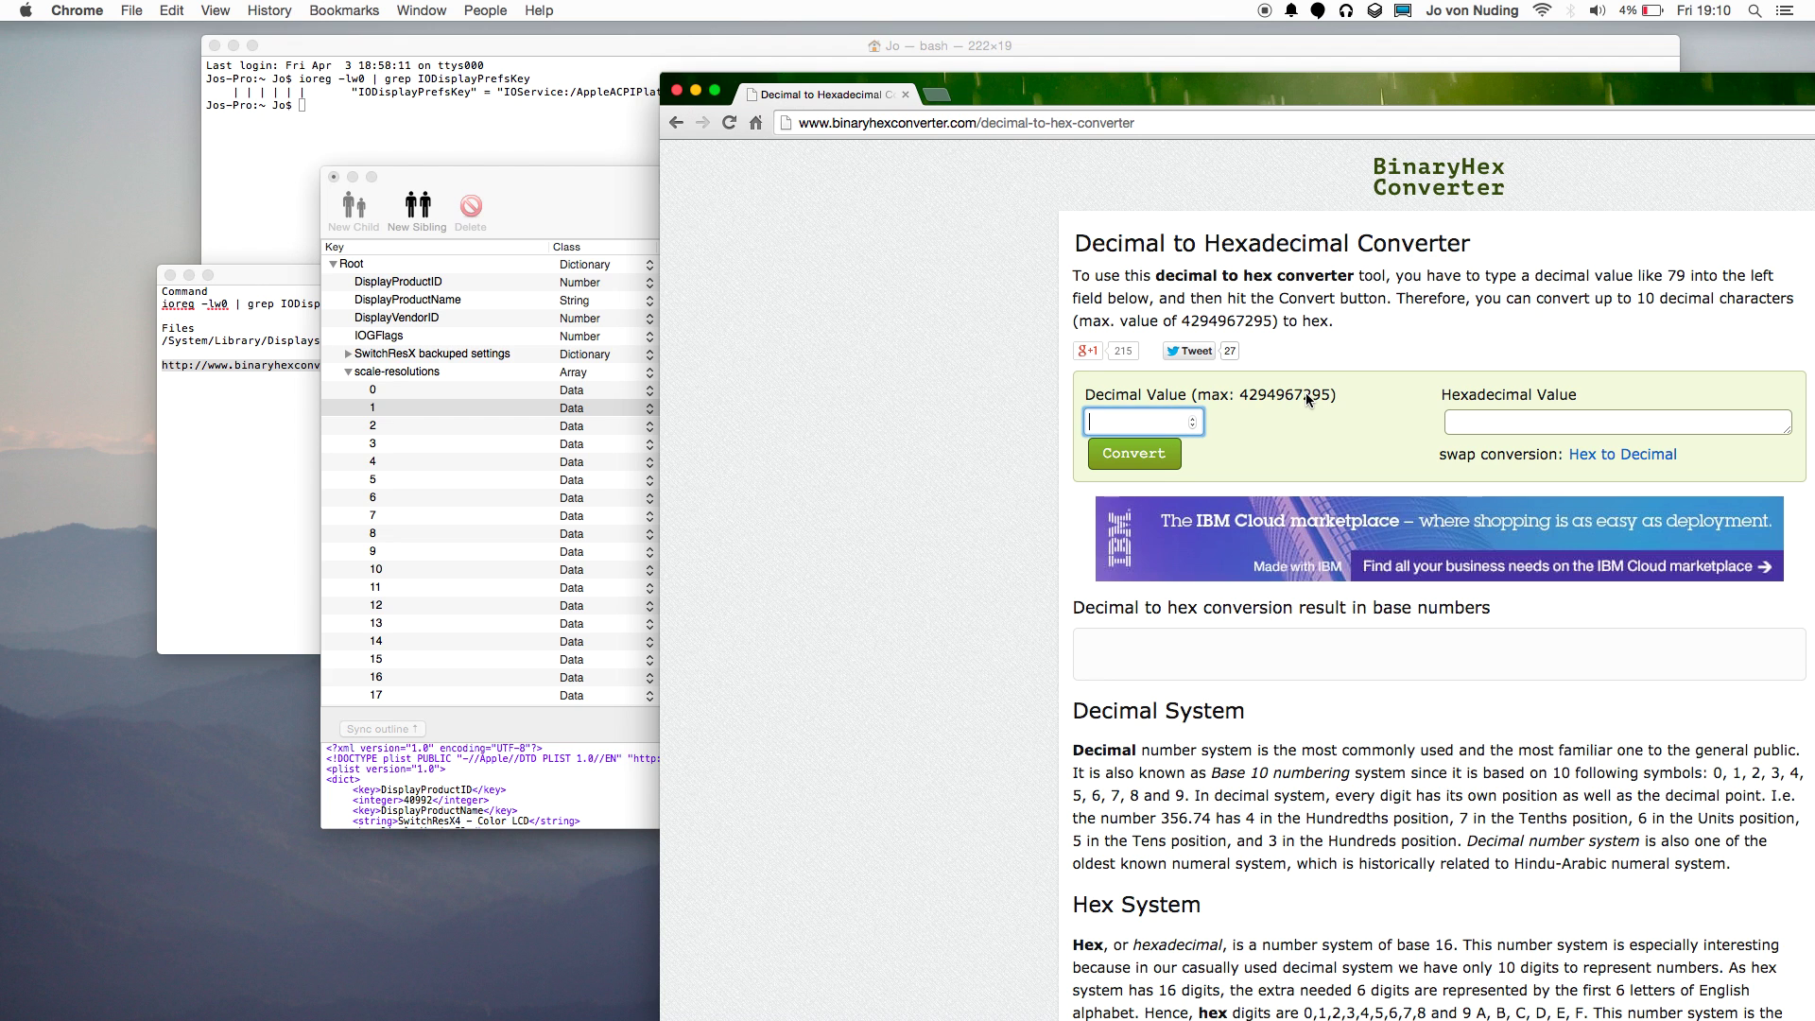
{"action": "type", "text": "1920"}
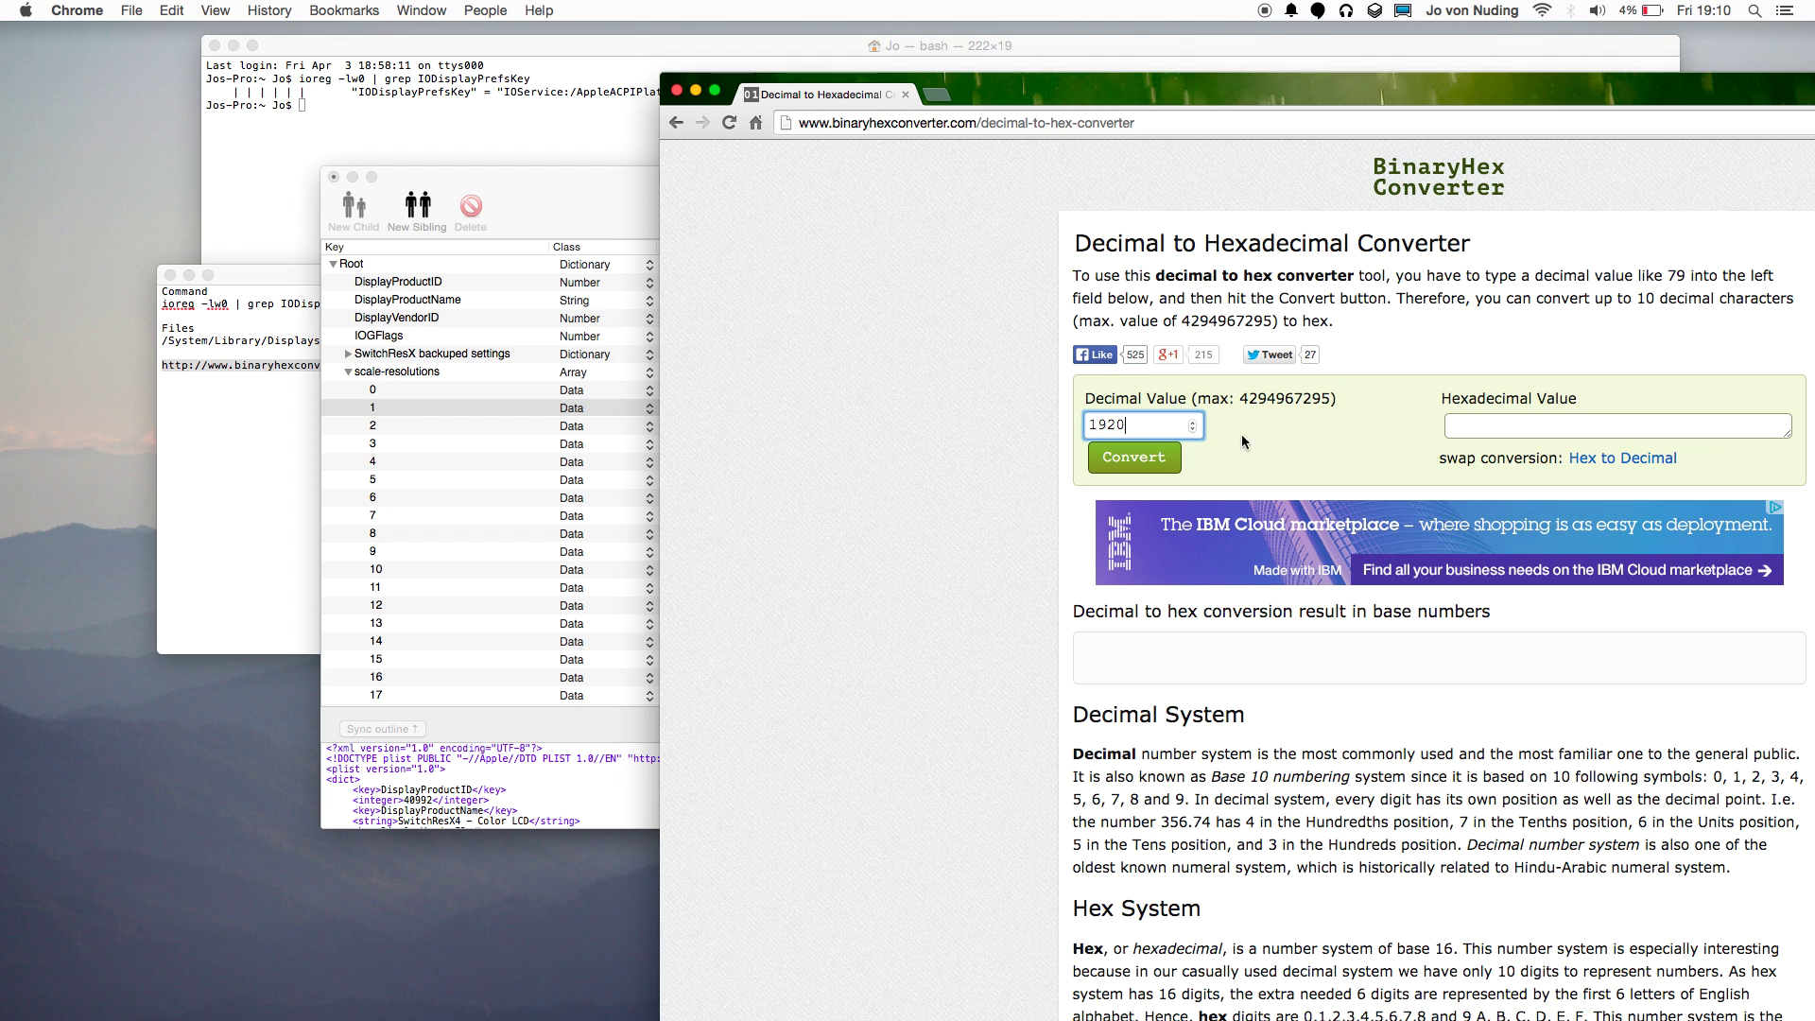
{"action": "left_click", "coordinate": [1134, 457]}
{"action": "double_click", "coordinate": [1465, 424]}
{"action": "left_click_drag", "start_coordinate": [1239, 97], "coordinate": [921, 76]}
{"action": "left_click", "coordinate": [1286, 288]}
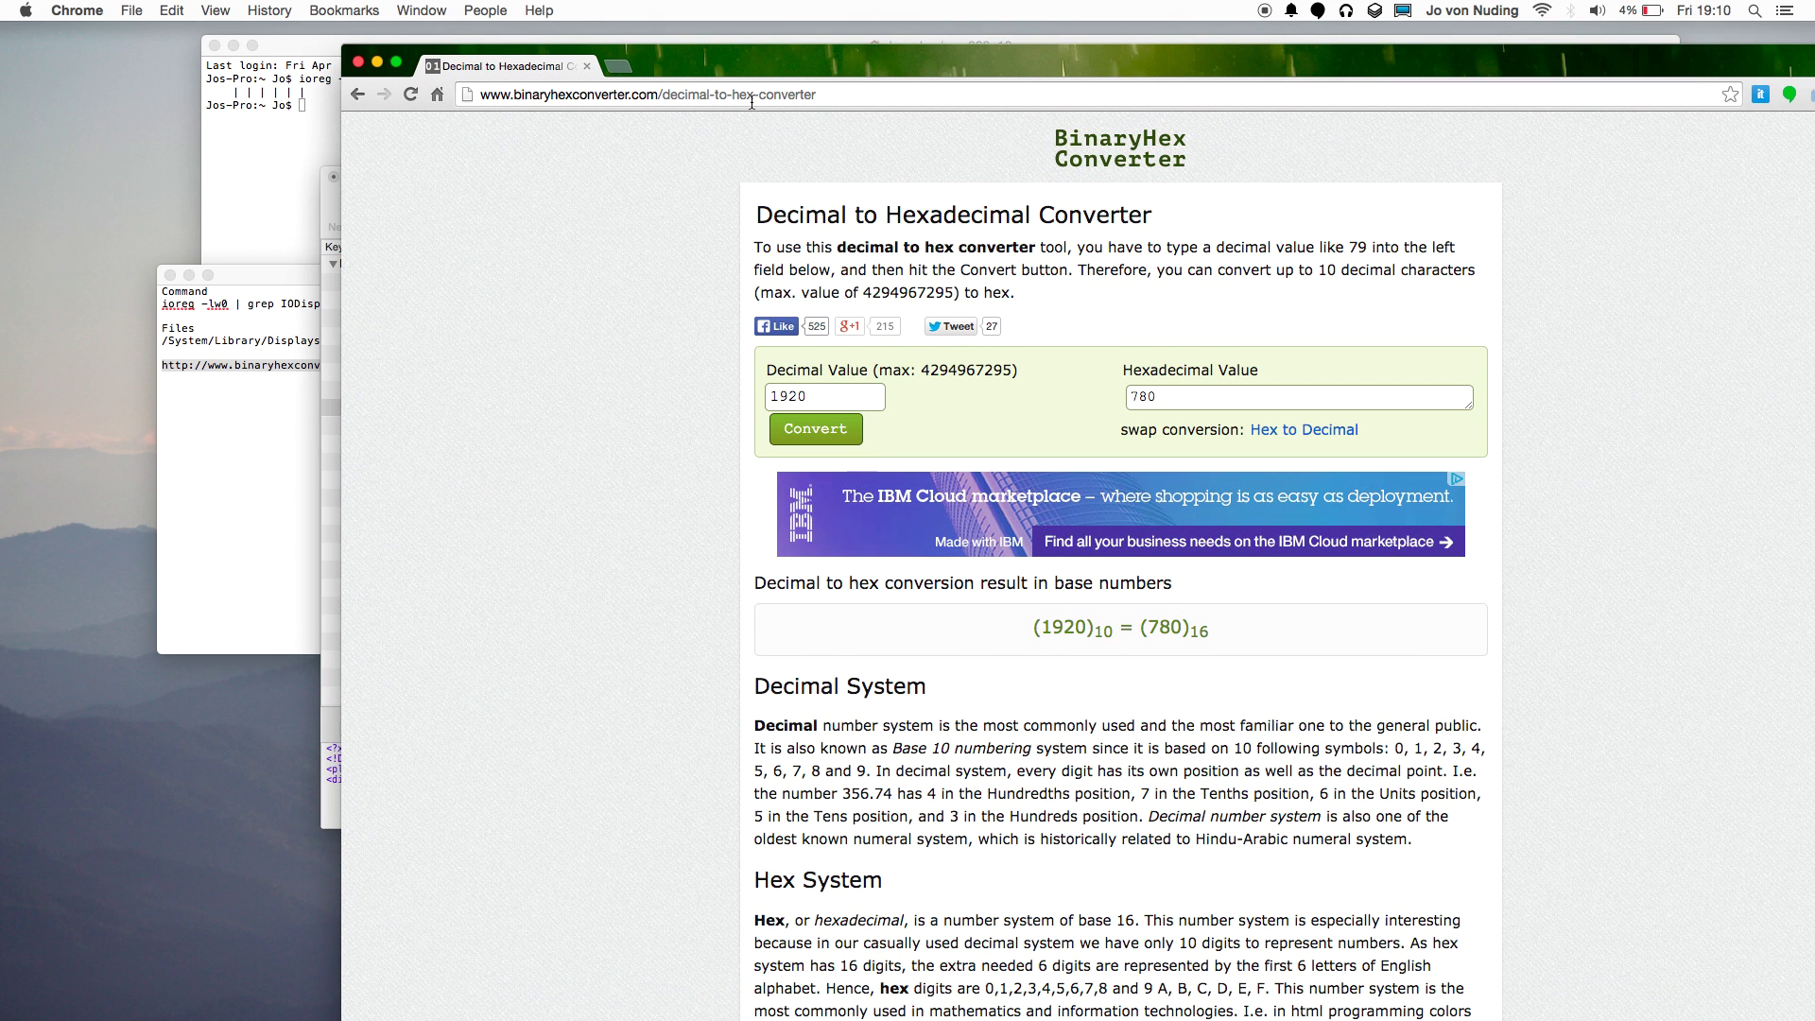
Copy the converter page address into the TextEdit notes, then convert 1080 to hex 438.
{"action": "left_click", "coordinate": [677, 90]}
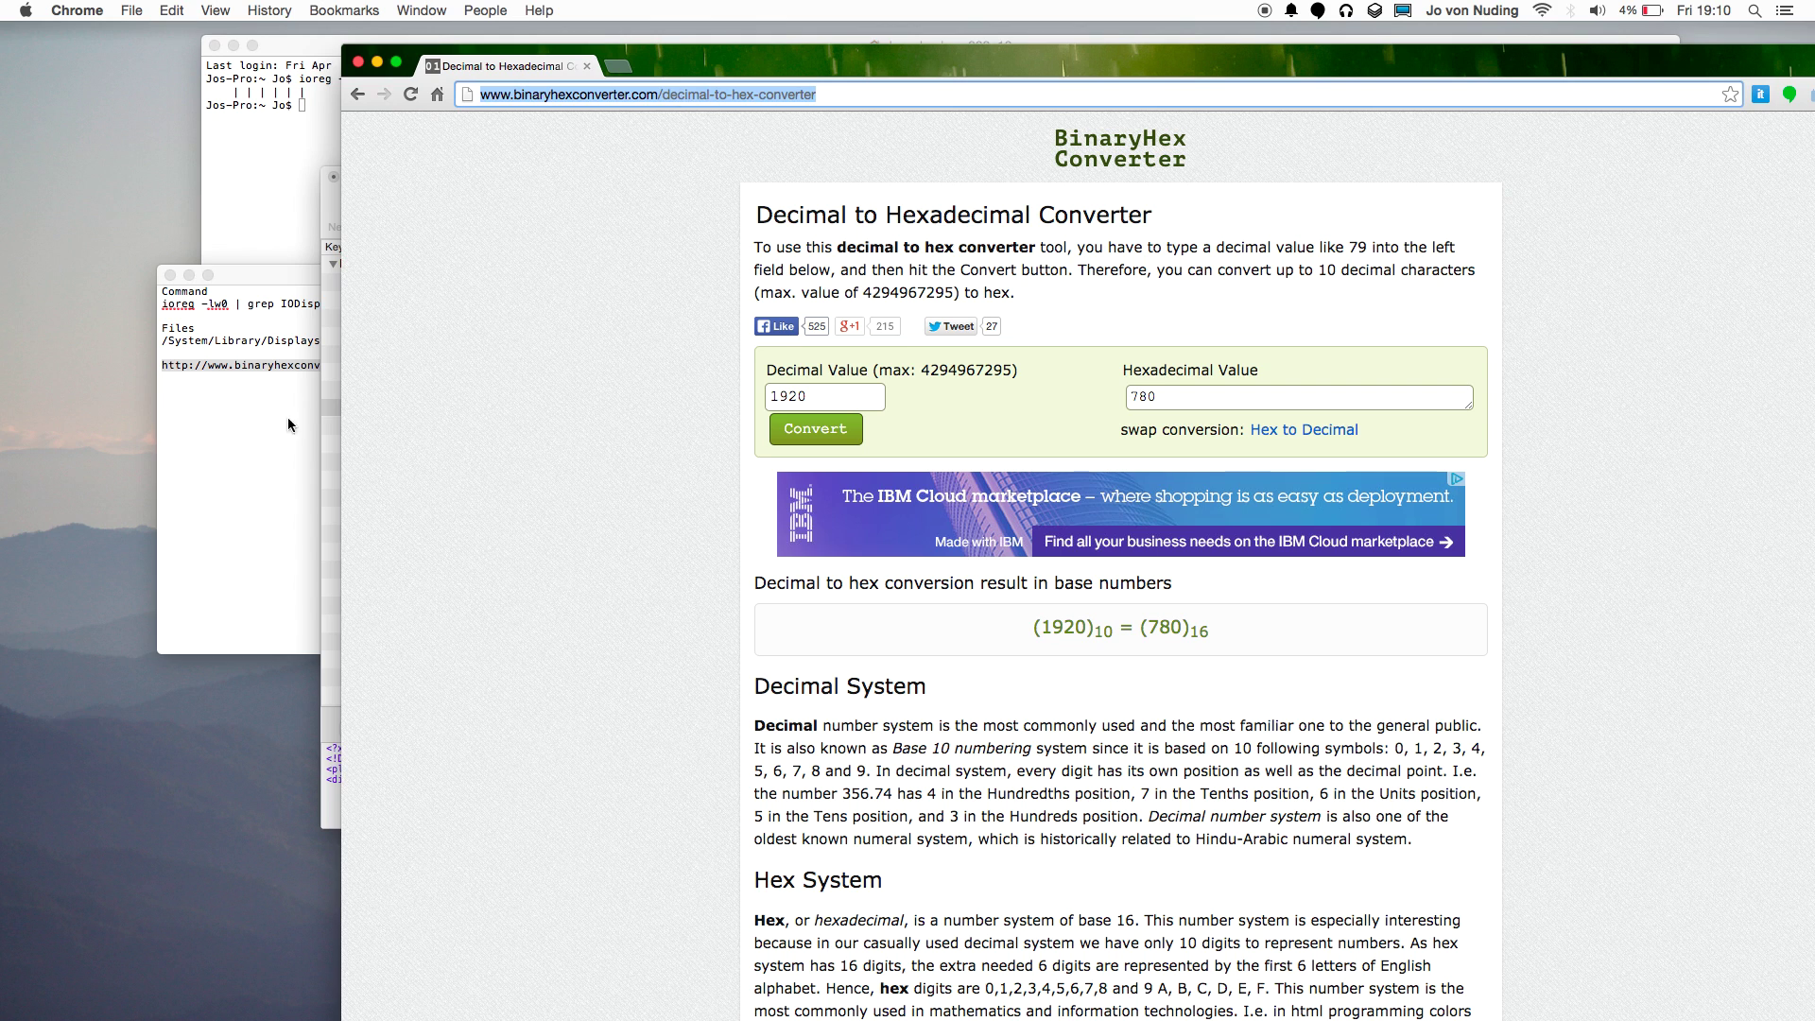
{"action": "left_click", "coordinate": [288, 425]}
{"action": "left_click", "coordinate": [352, 394]}
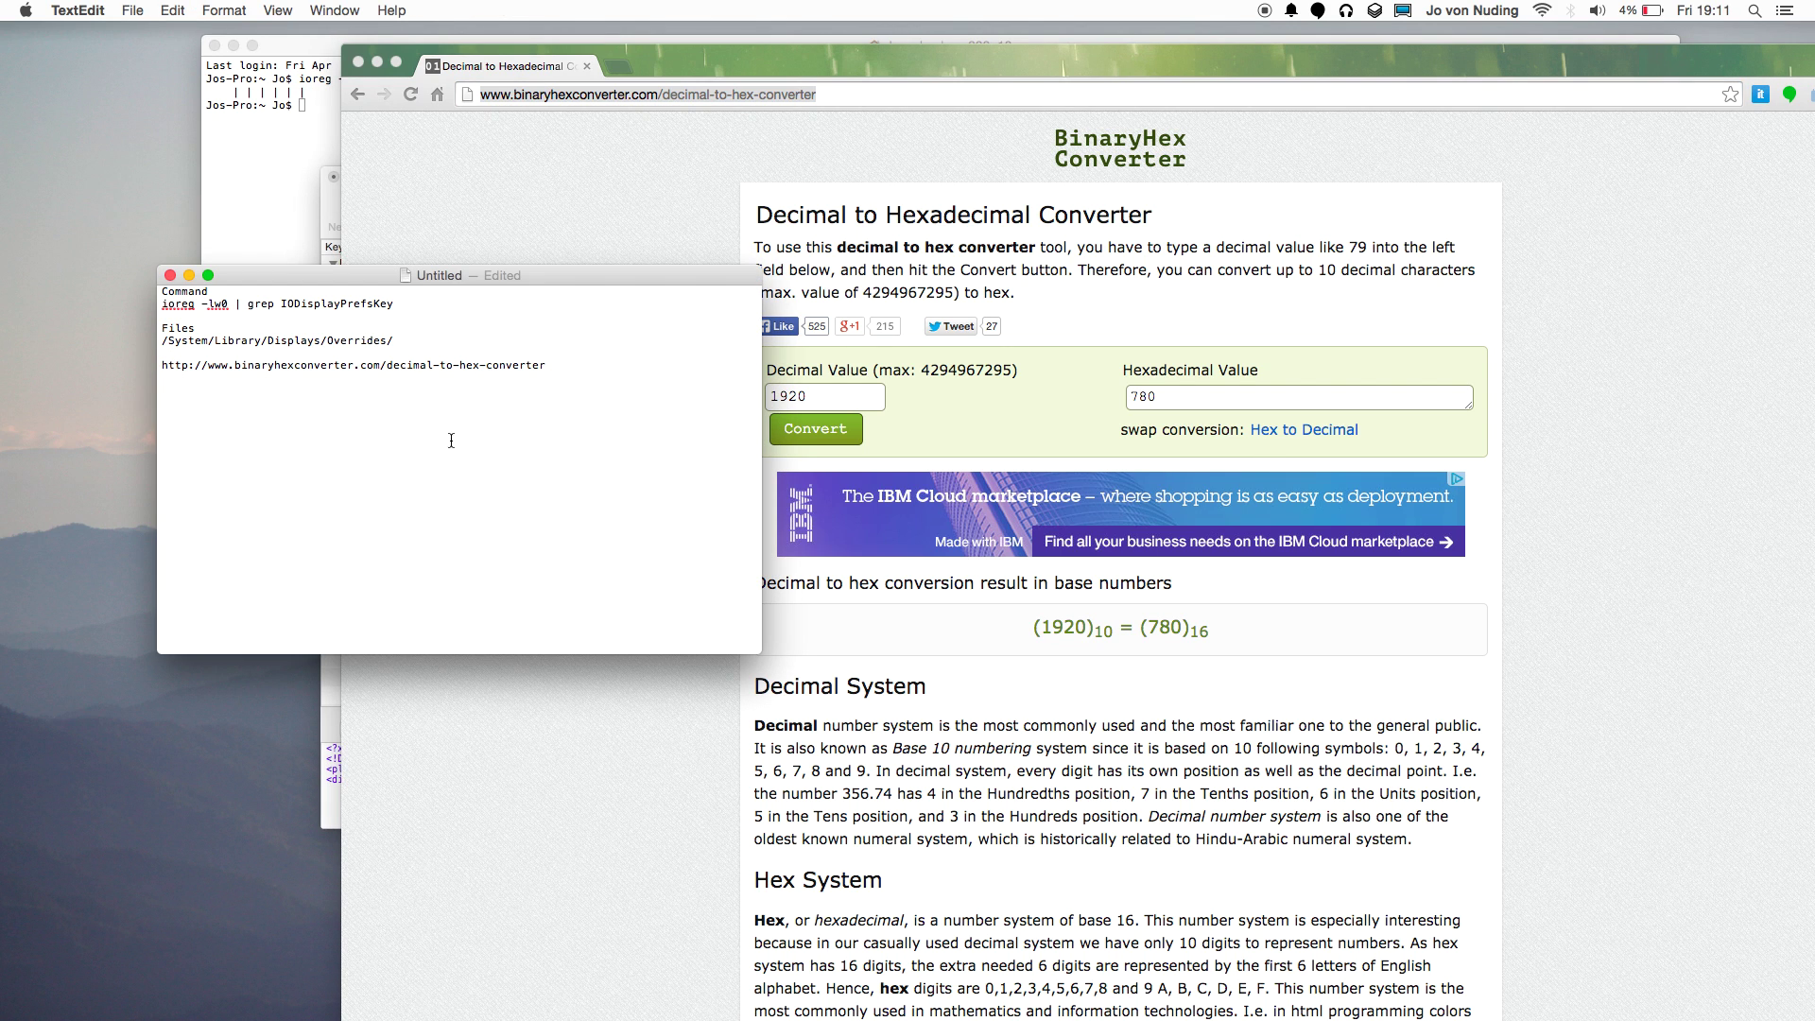
{"action": "left_click", "coordinate": [629, 208]}
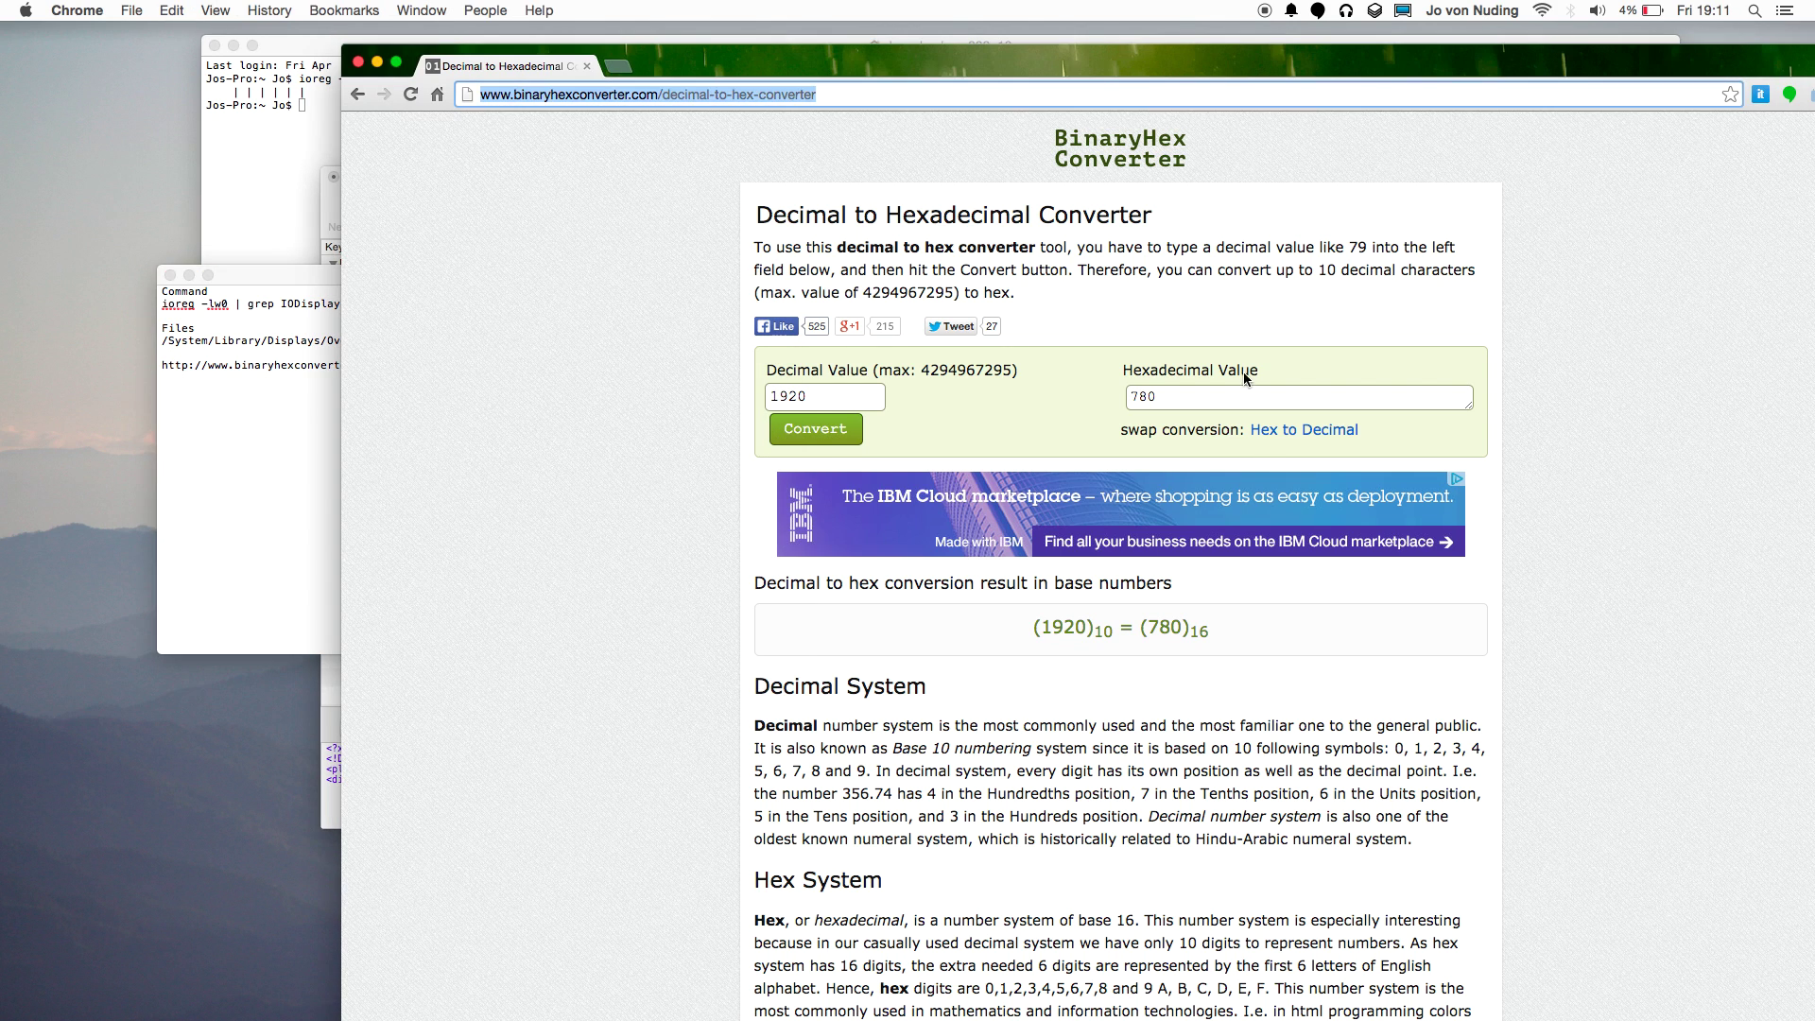
{"action": "left_click", "coordinate": [842, 397]}
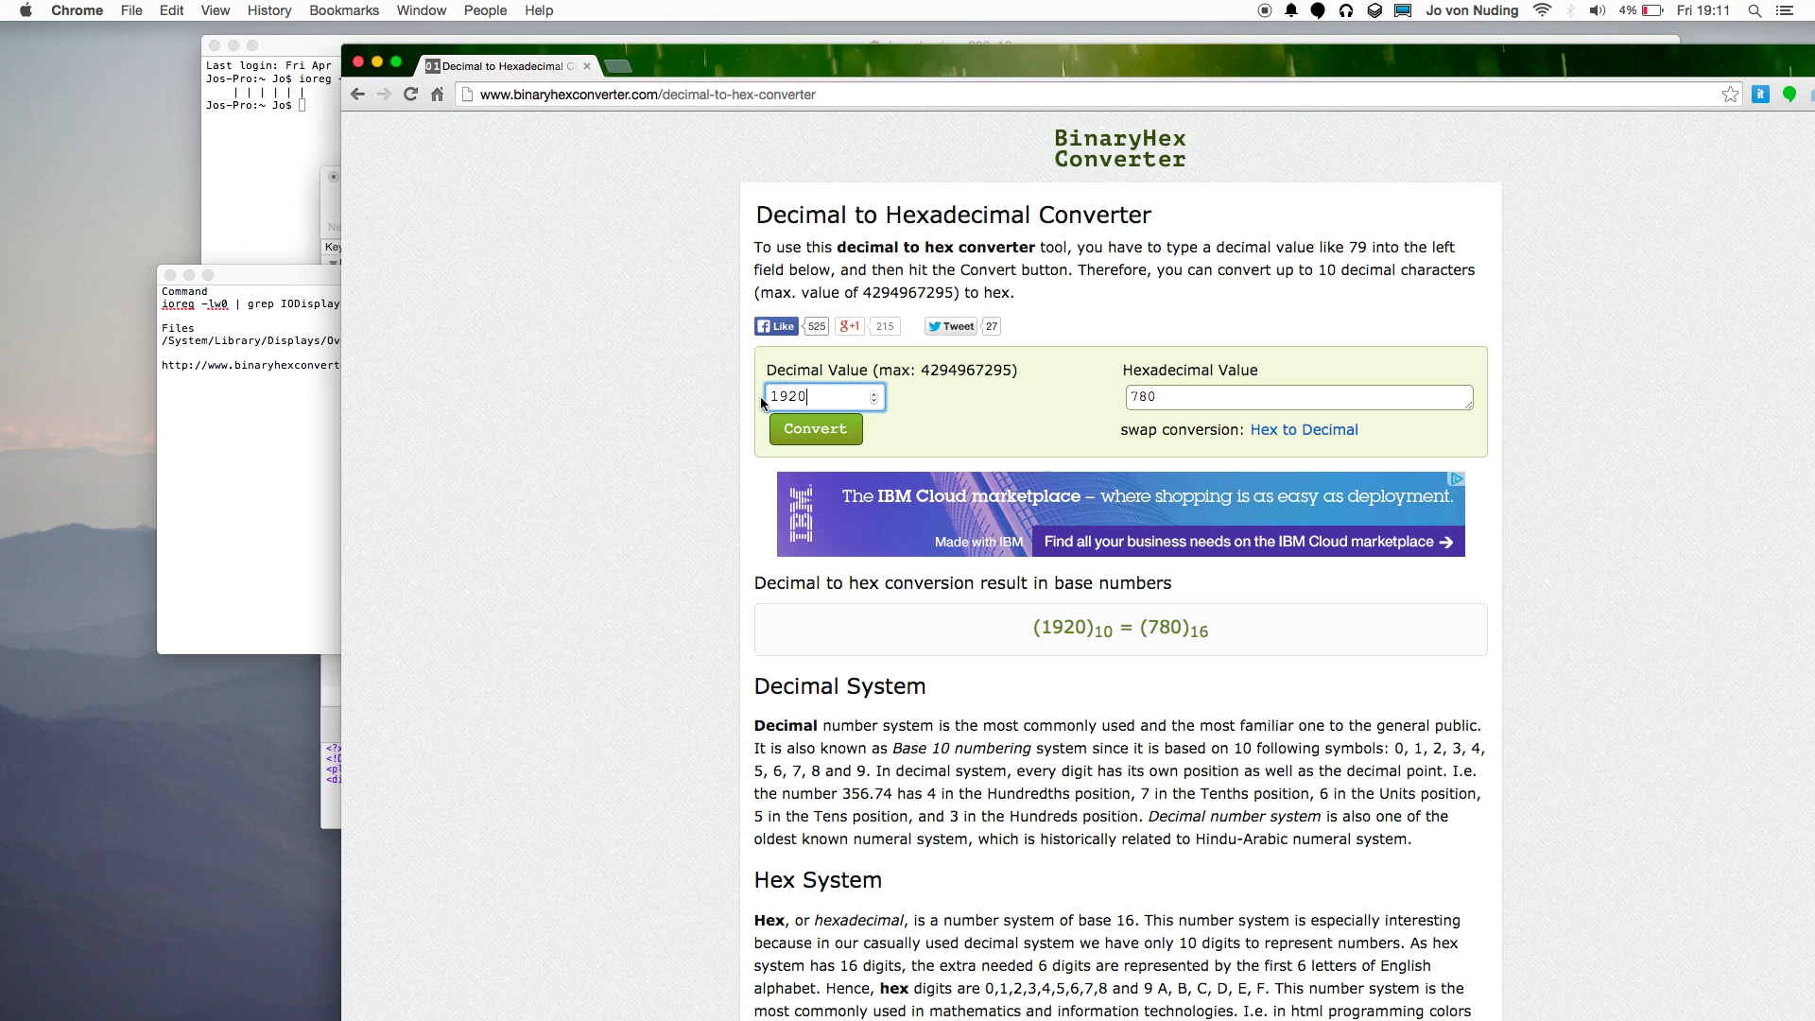
{"action": "left_click_drag", "start_coordinate": [810, 393], "coordinate": [744, 395]}
{"action": "left_click", "coordinate": [832, 398]}
{"action": "double_click", "coordinate": [765, 395]}
{"action": "type", "text": "1080"}
{"action": "left_click", "coordinate": [810, 435]}
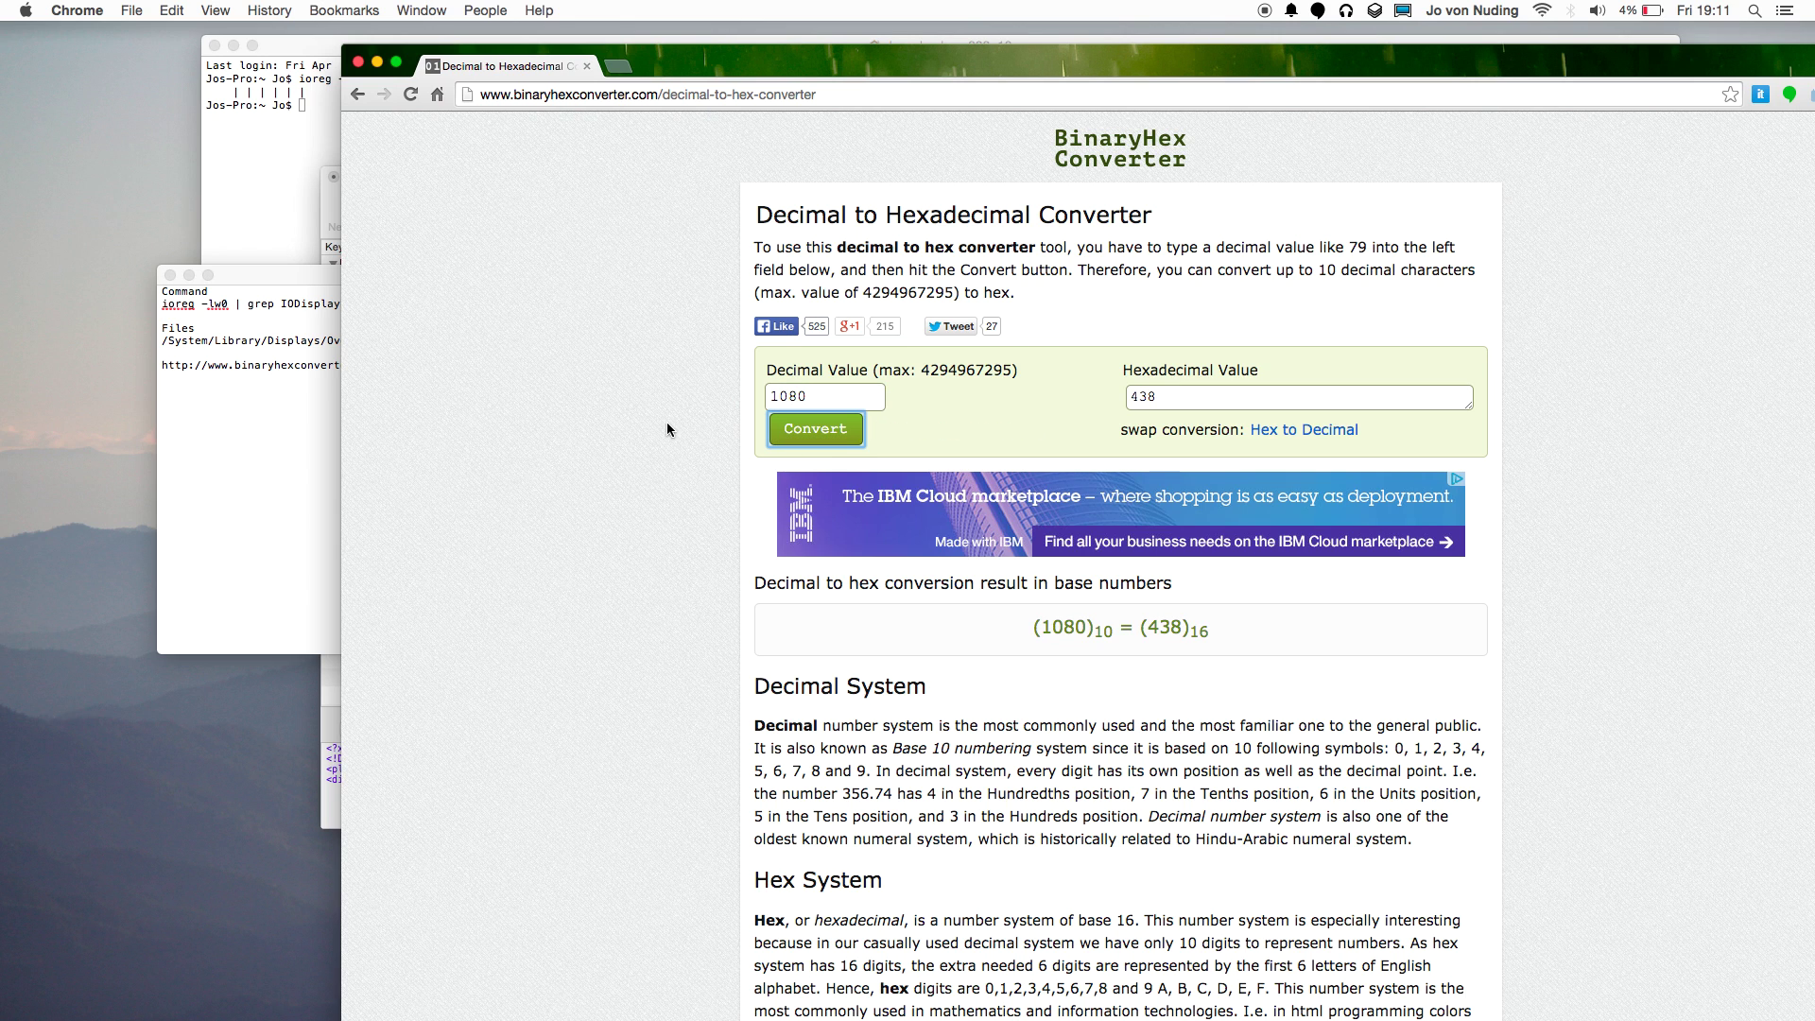
Convert 1280 to hex 500 and 720 to hex 2D0, then return to the plist's entry 1.
{"action": "left_click", "coordinate": [1171, 400]}
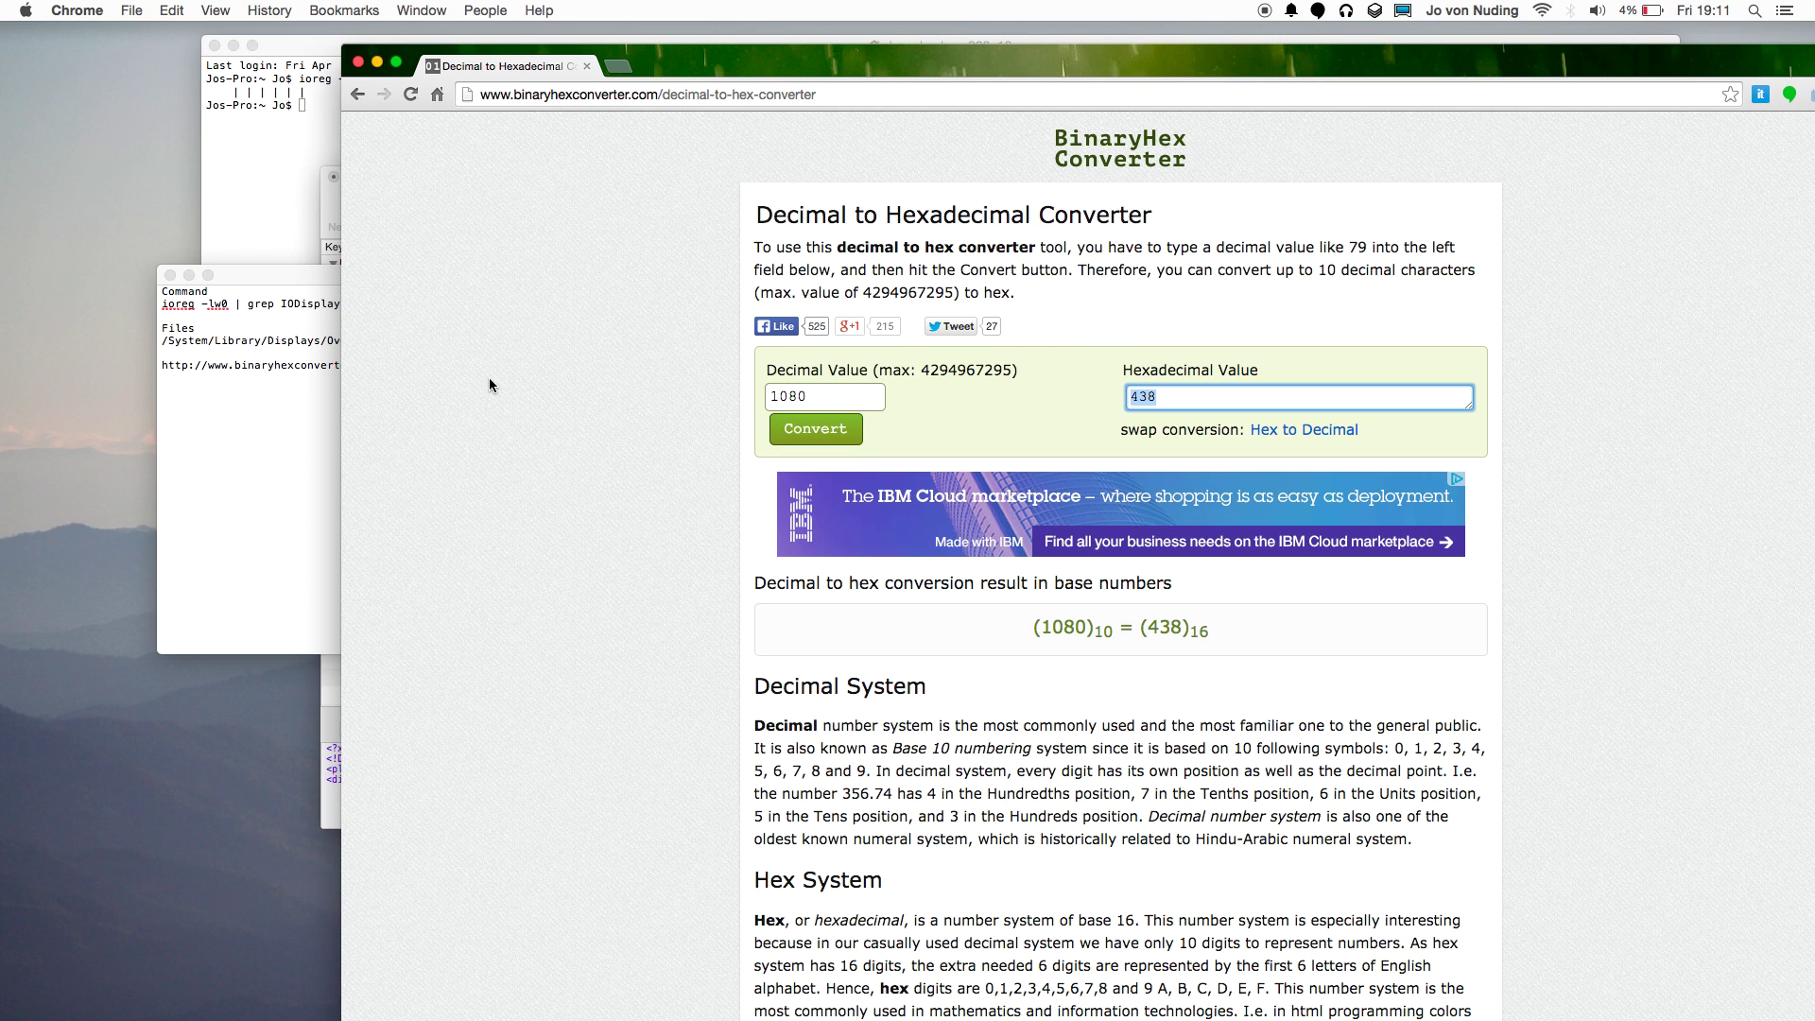
{"action": "key", "text": "super+a"}
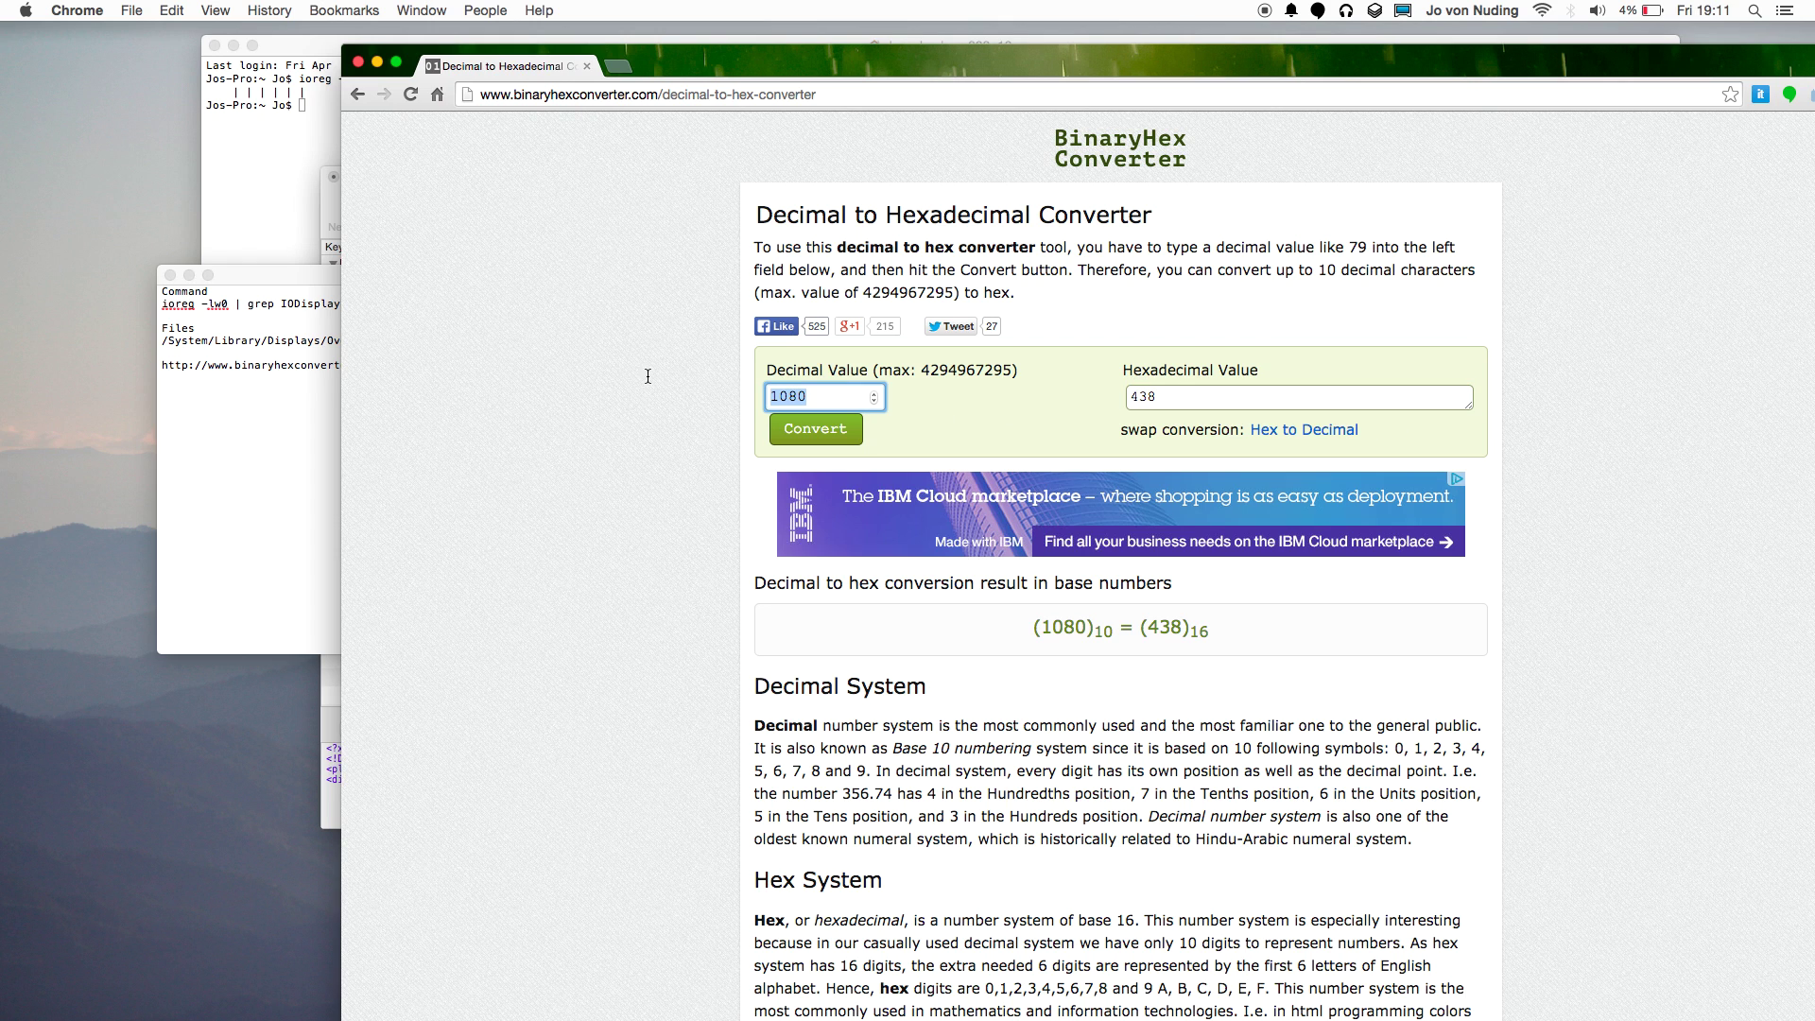
{"action": "type", "text": "172"}
{"action": "left_click", "coordinate": [805, 430]}
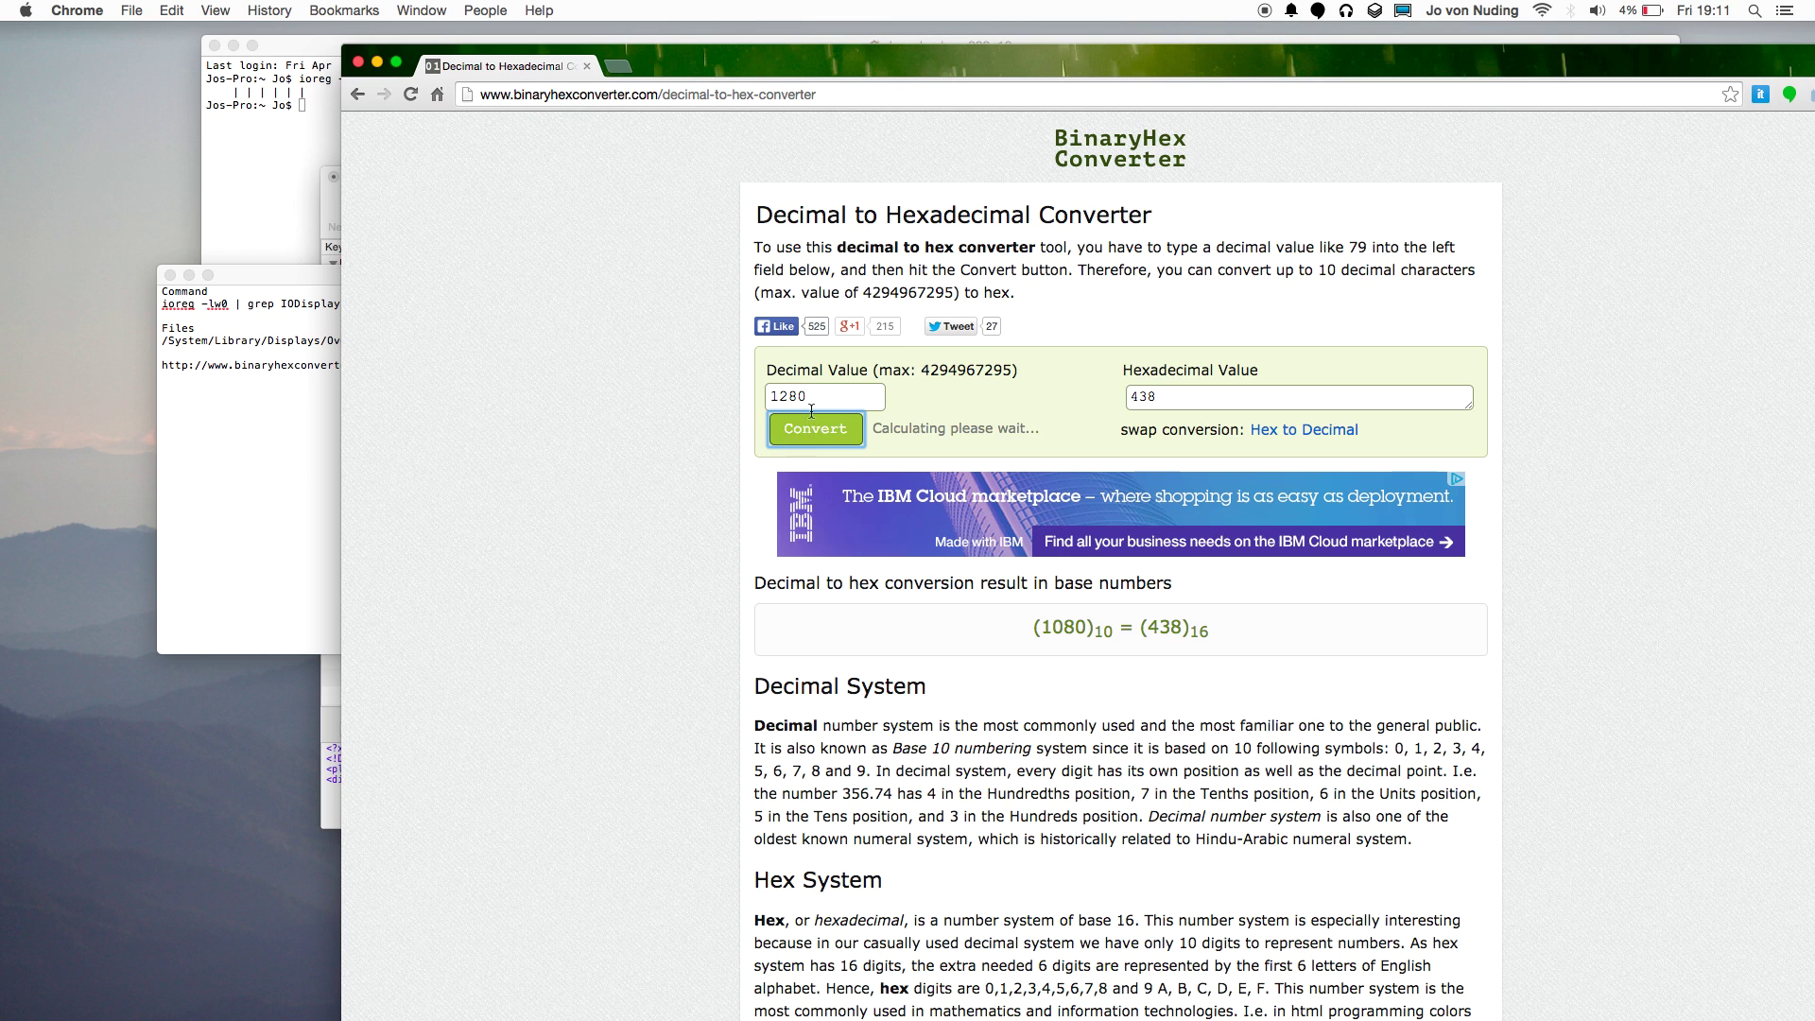
{"action": "key", "text": "shift+Tab"}
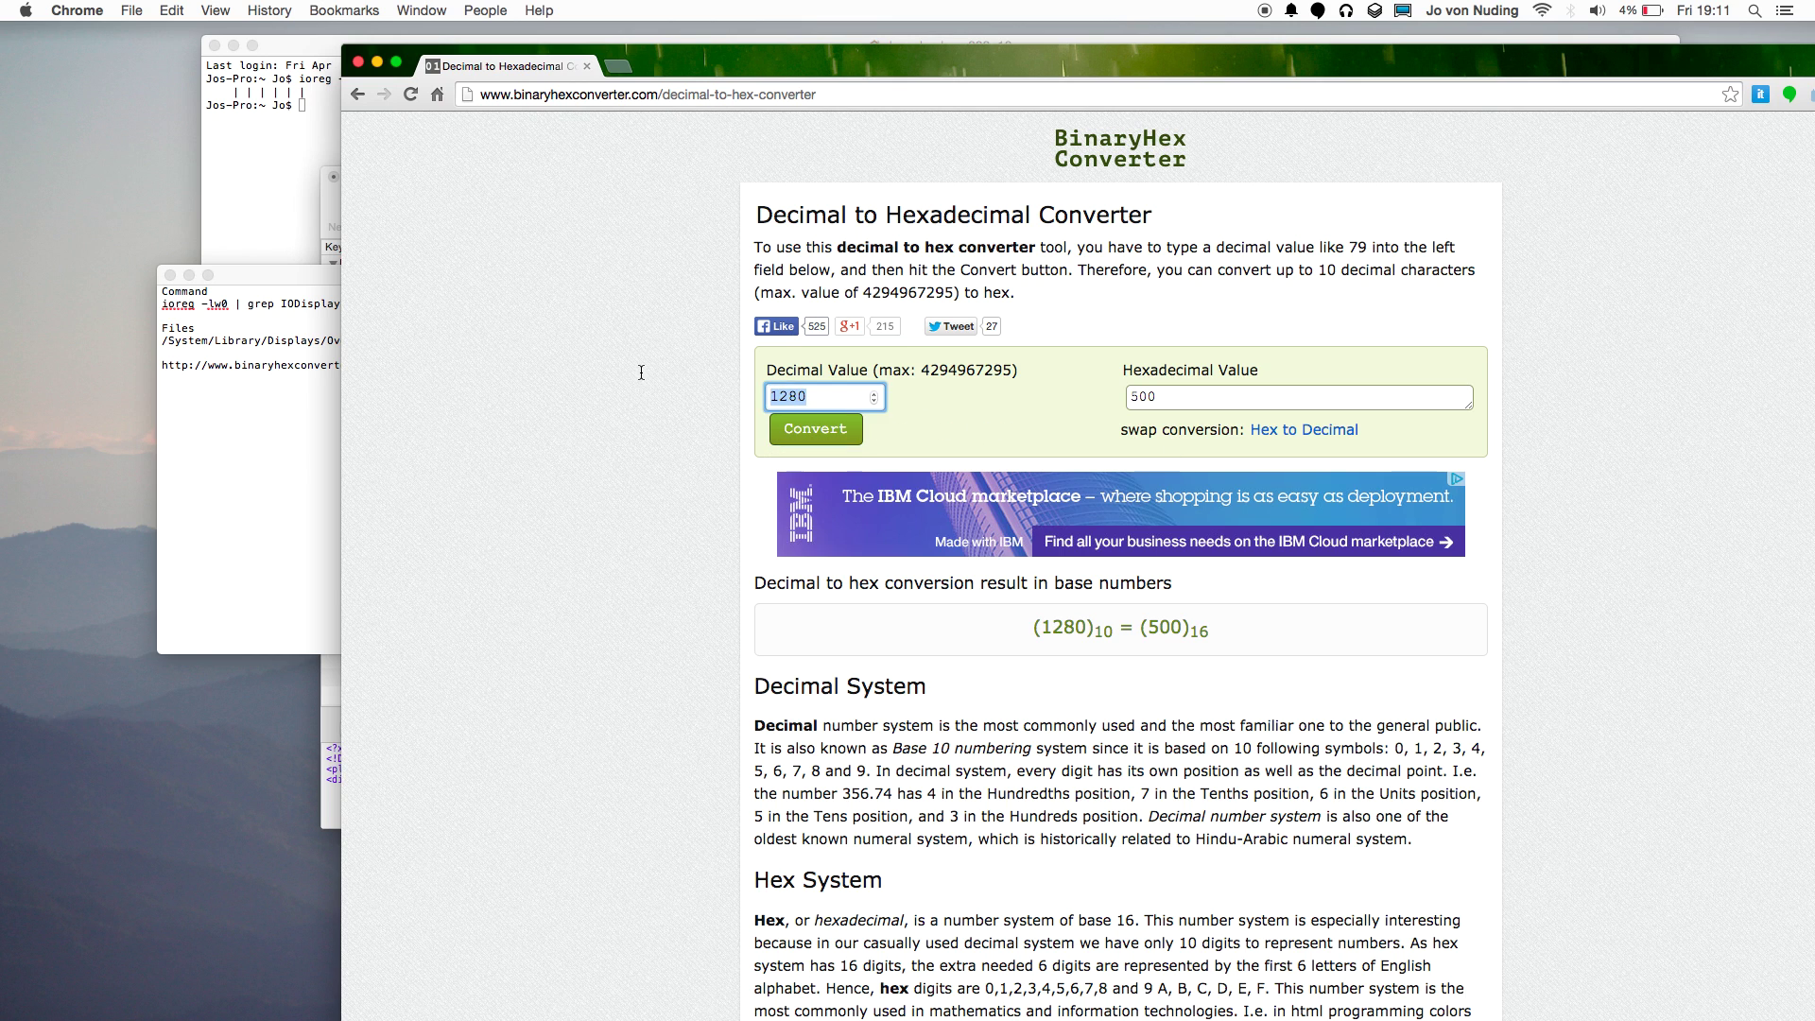
{"action": "type", "text": "720"}
{"action": "left_click", "coordinate": [794, 440]}
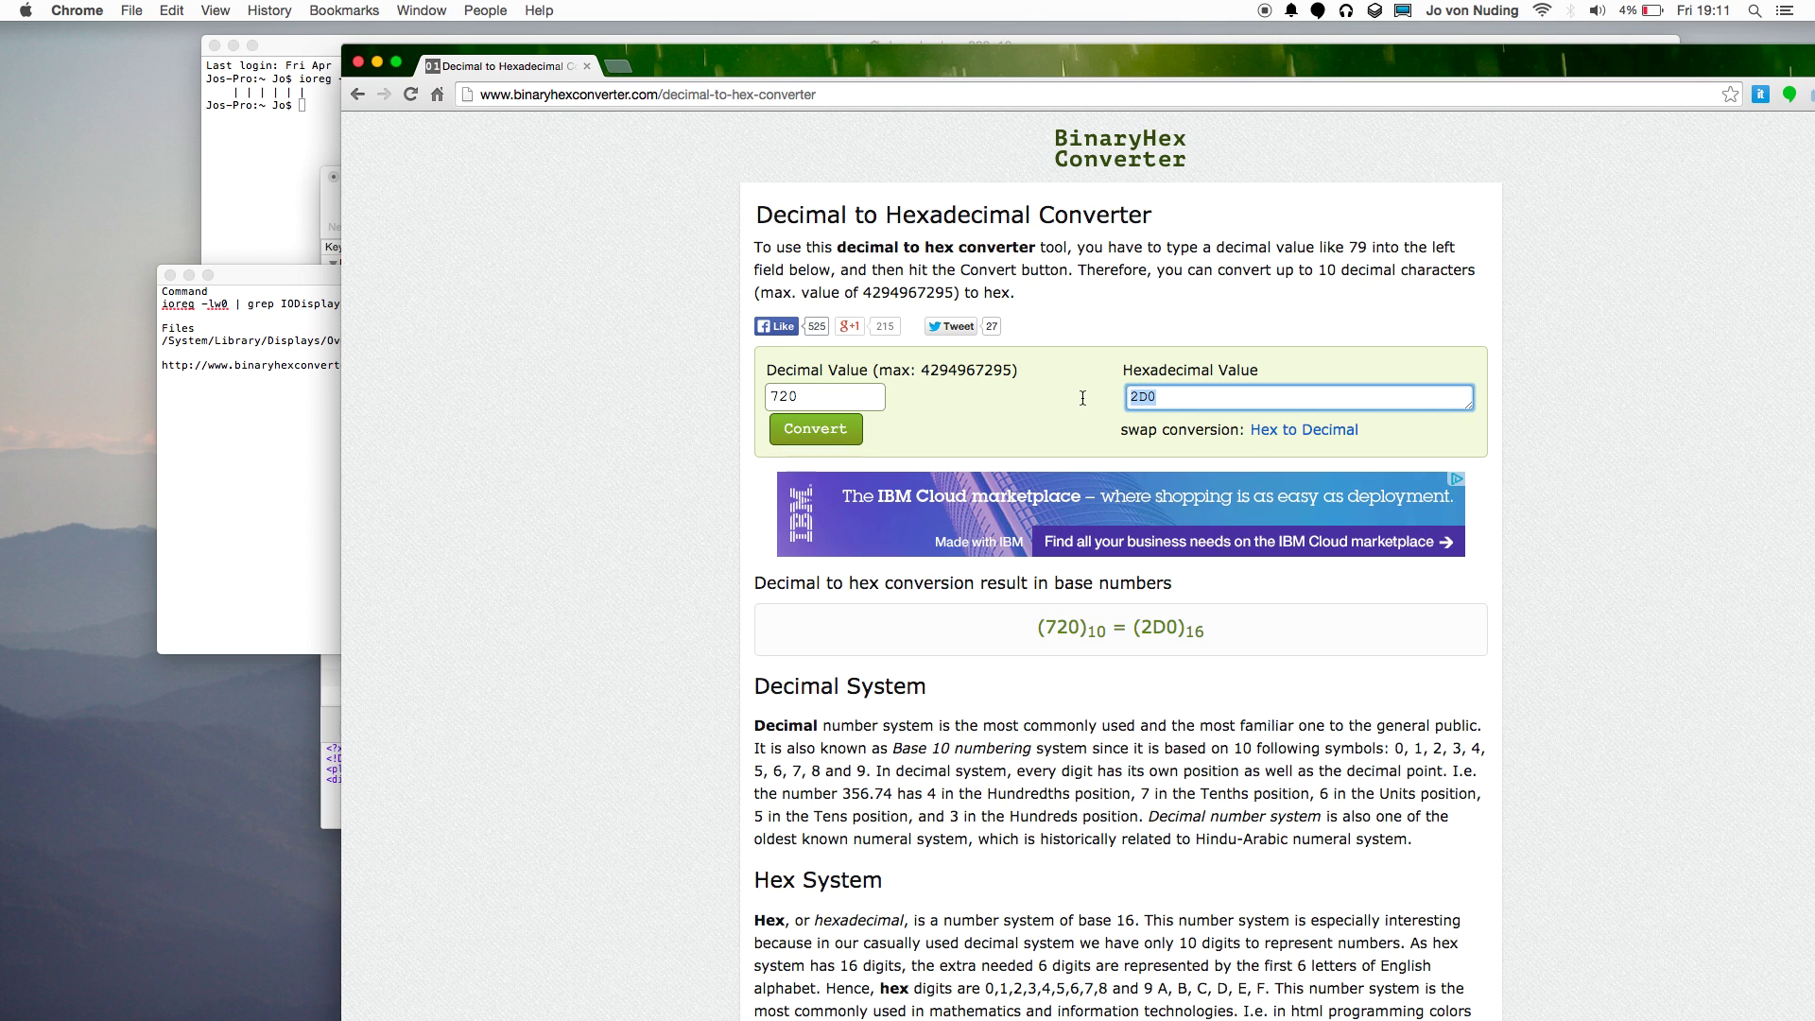
{"action": "left_click", "coordinate": [672, 364]}
{"action": "left_click_drag", "start_coordinate": [667, 65], "coordinate": [1018, 32]}
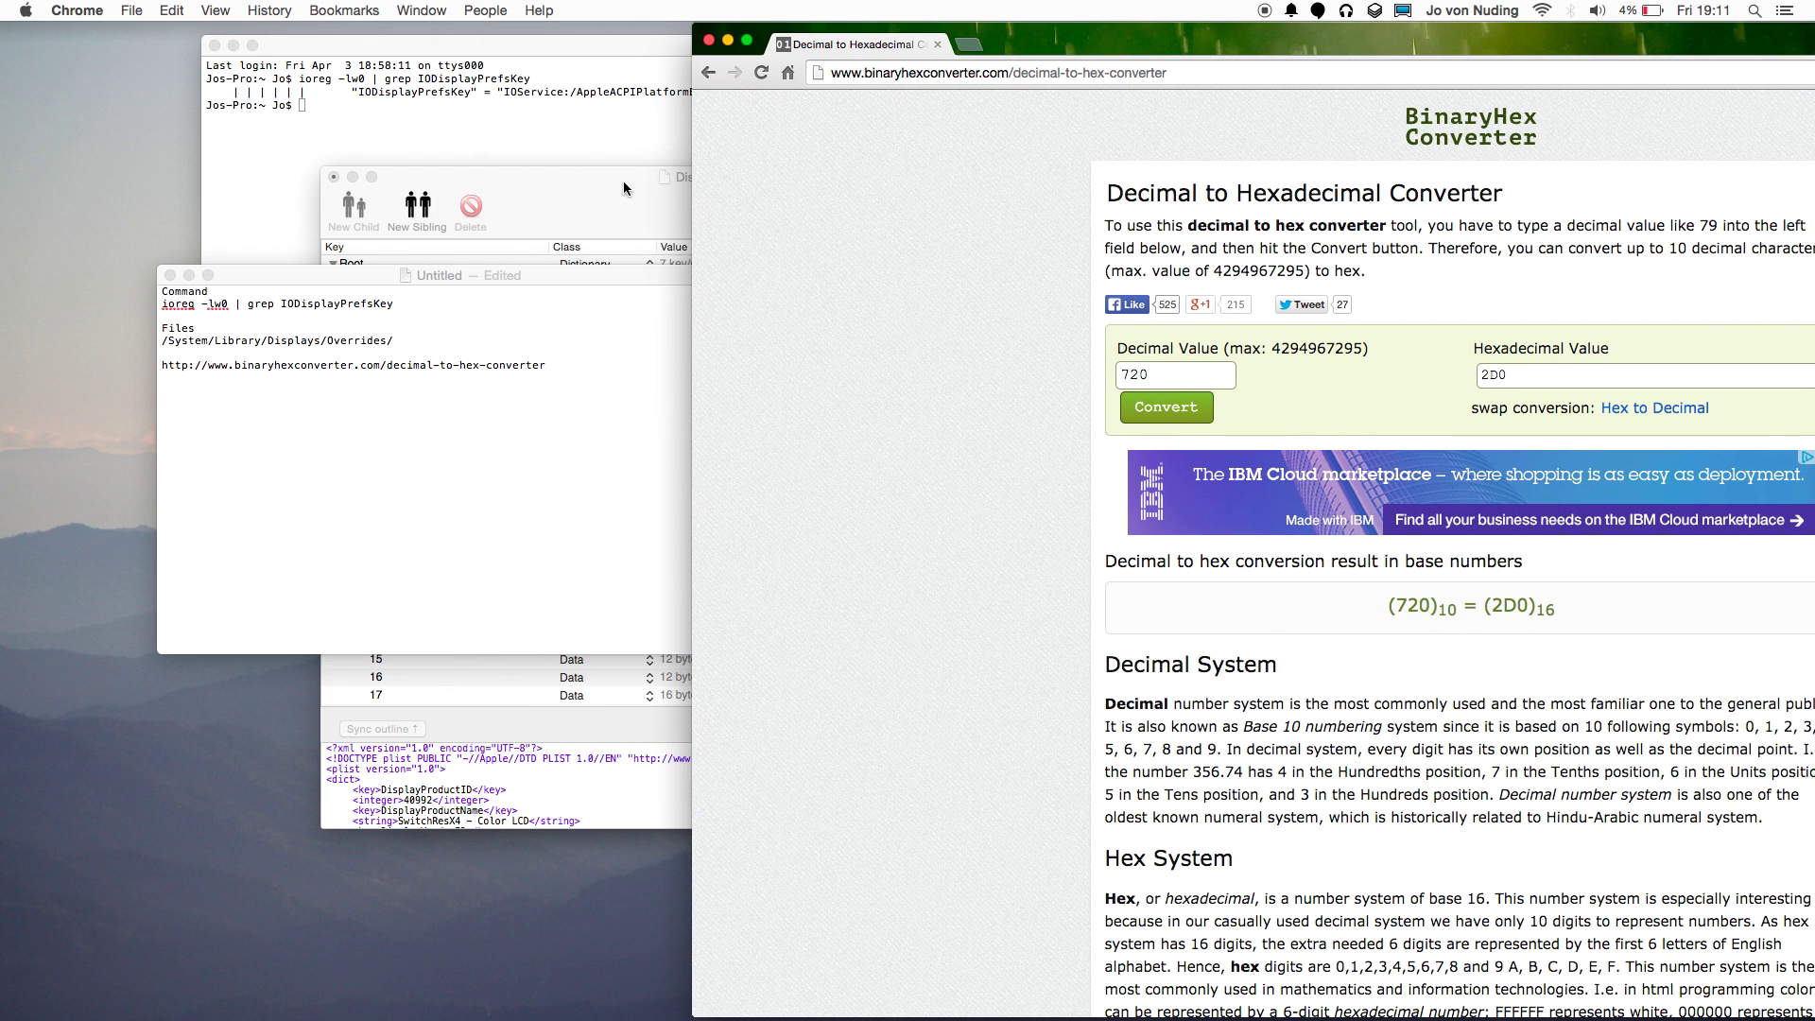
{"action": "left_click", "coordinate": [596, 204]}
{"action": "left_click", "coordinate": [716, 406]}
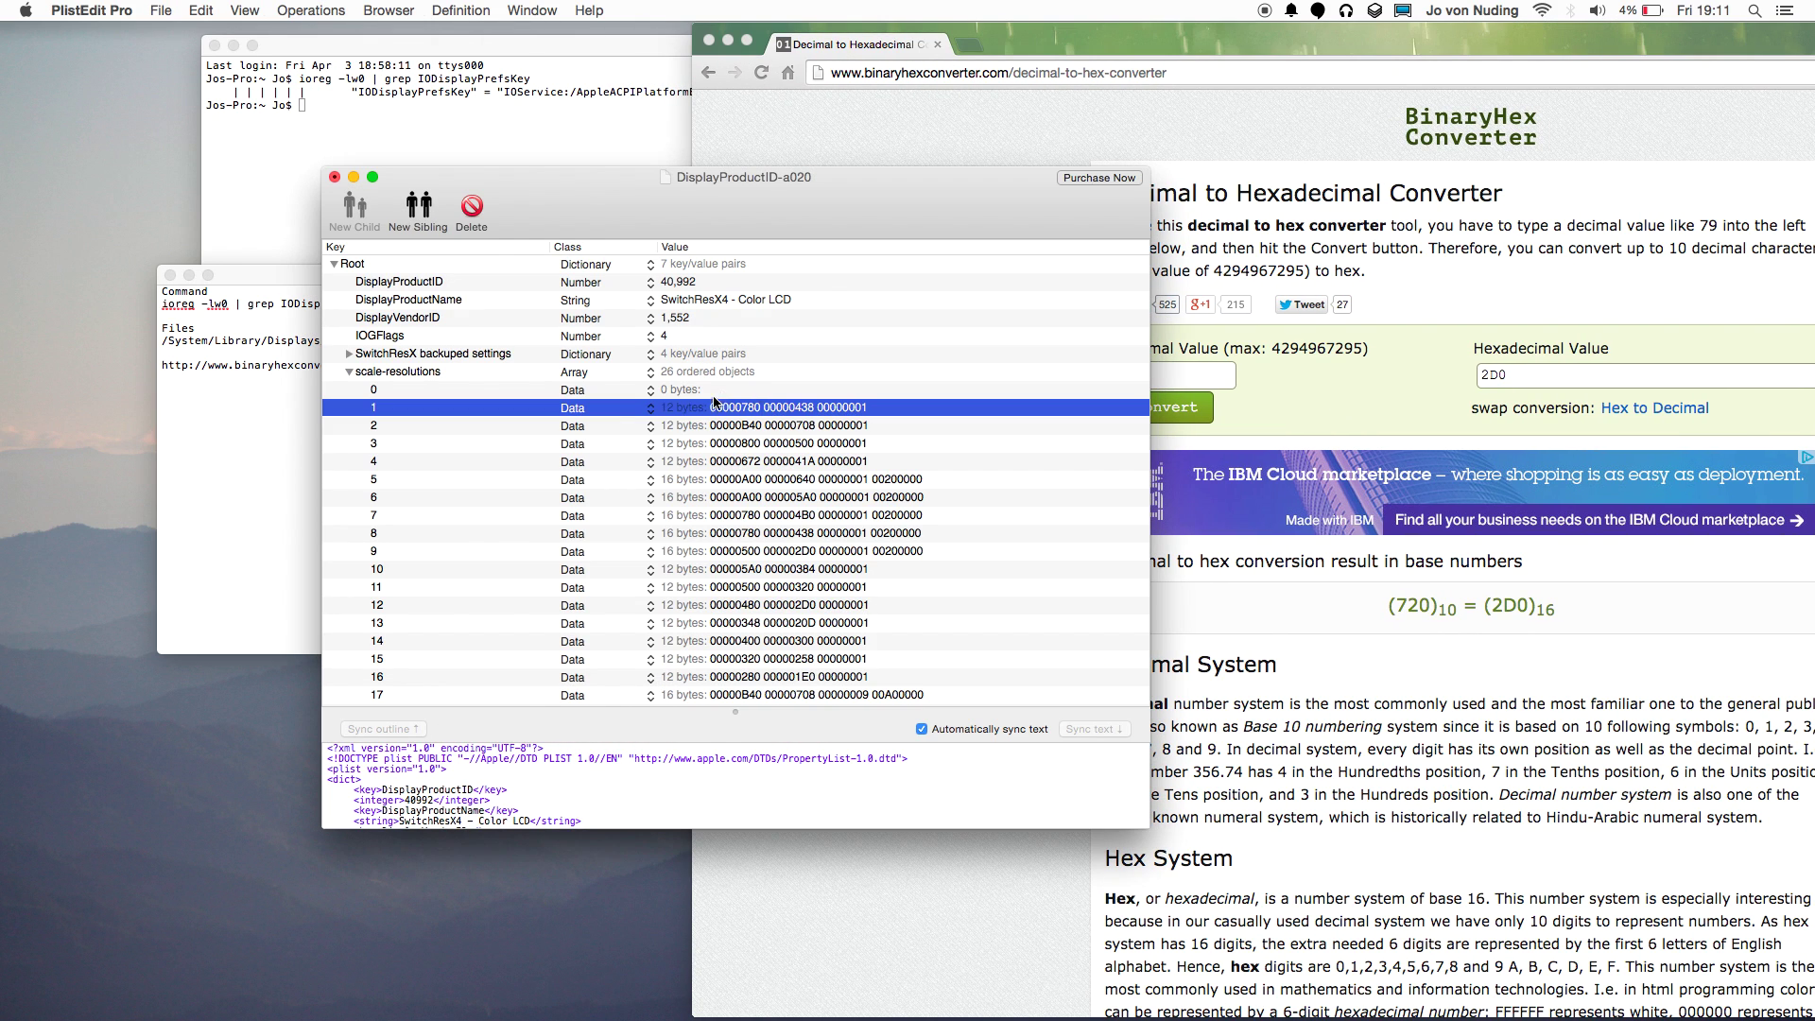
Begin entry 0's value with zeros, convert 1280 to hex 500, and paste it in as 00000500.
{"action": "left_click", "coordinate": [424, 390]}
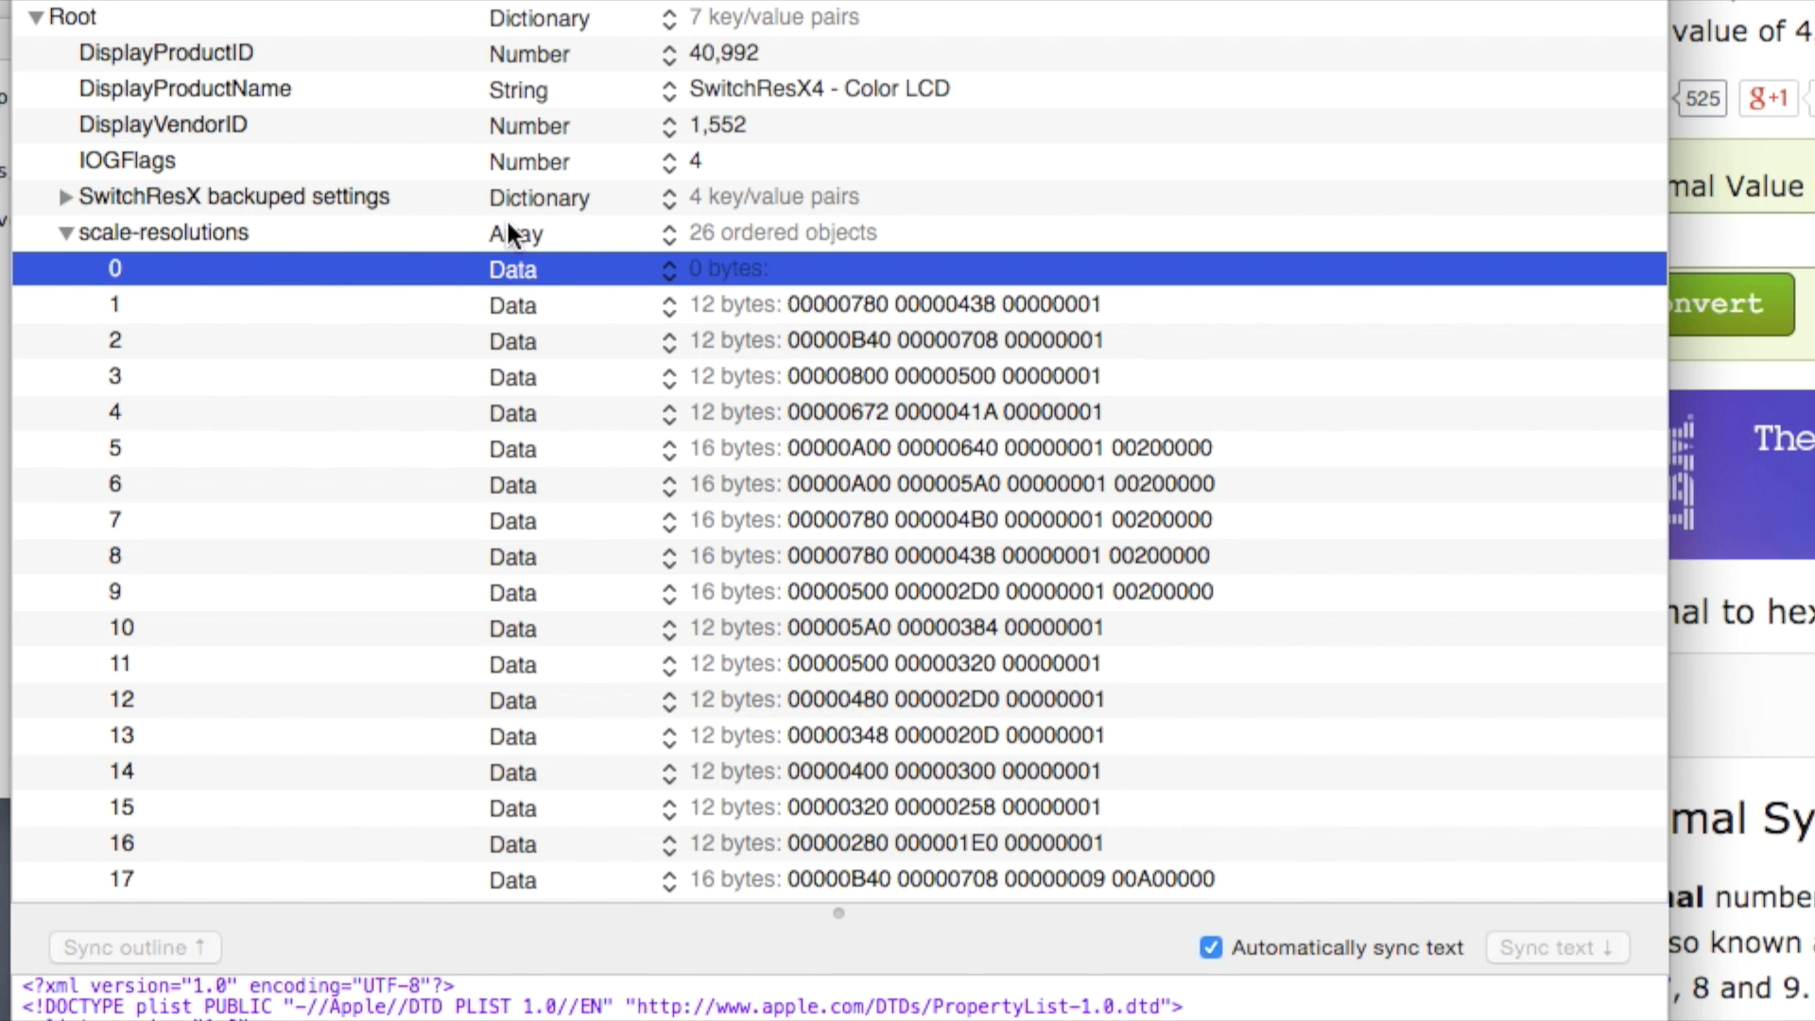
{"action": "left_click", "coordinate": [723, 264]}
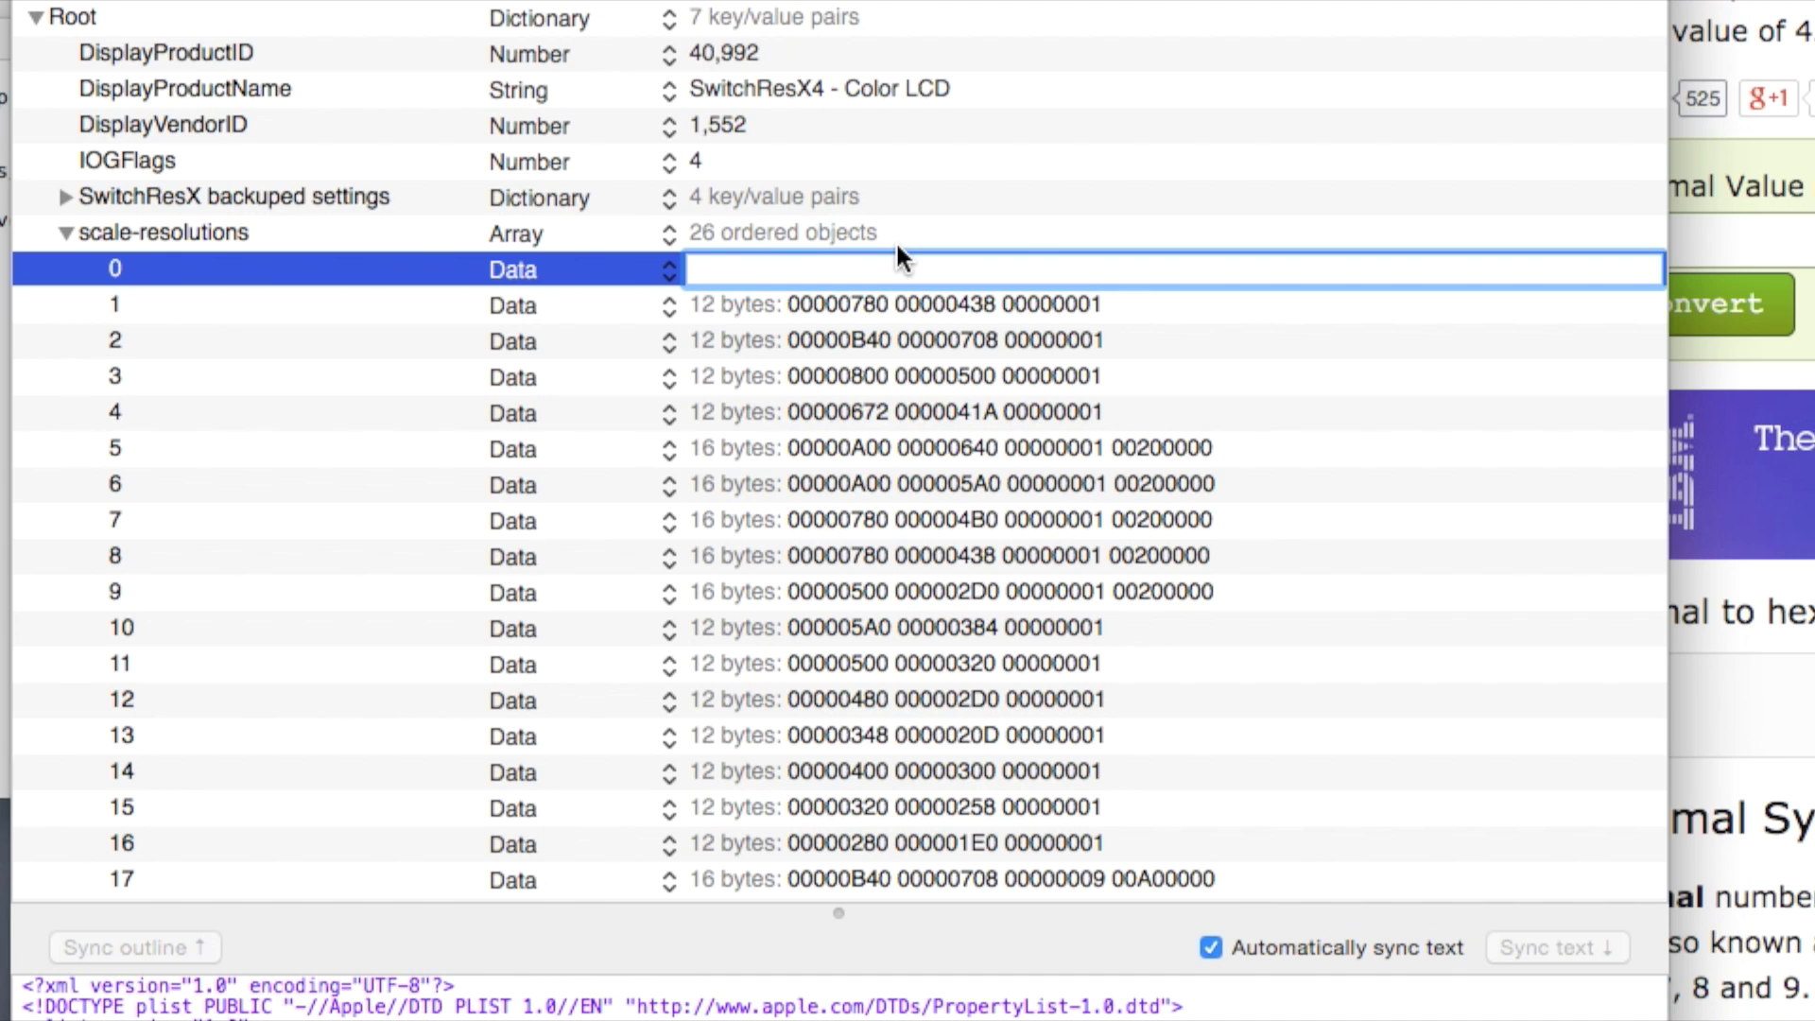
{"action": "type", "text": "00000"}
{"action": "key", "text": "super+Tab"}
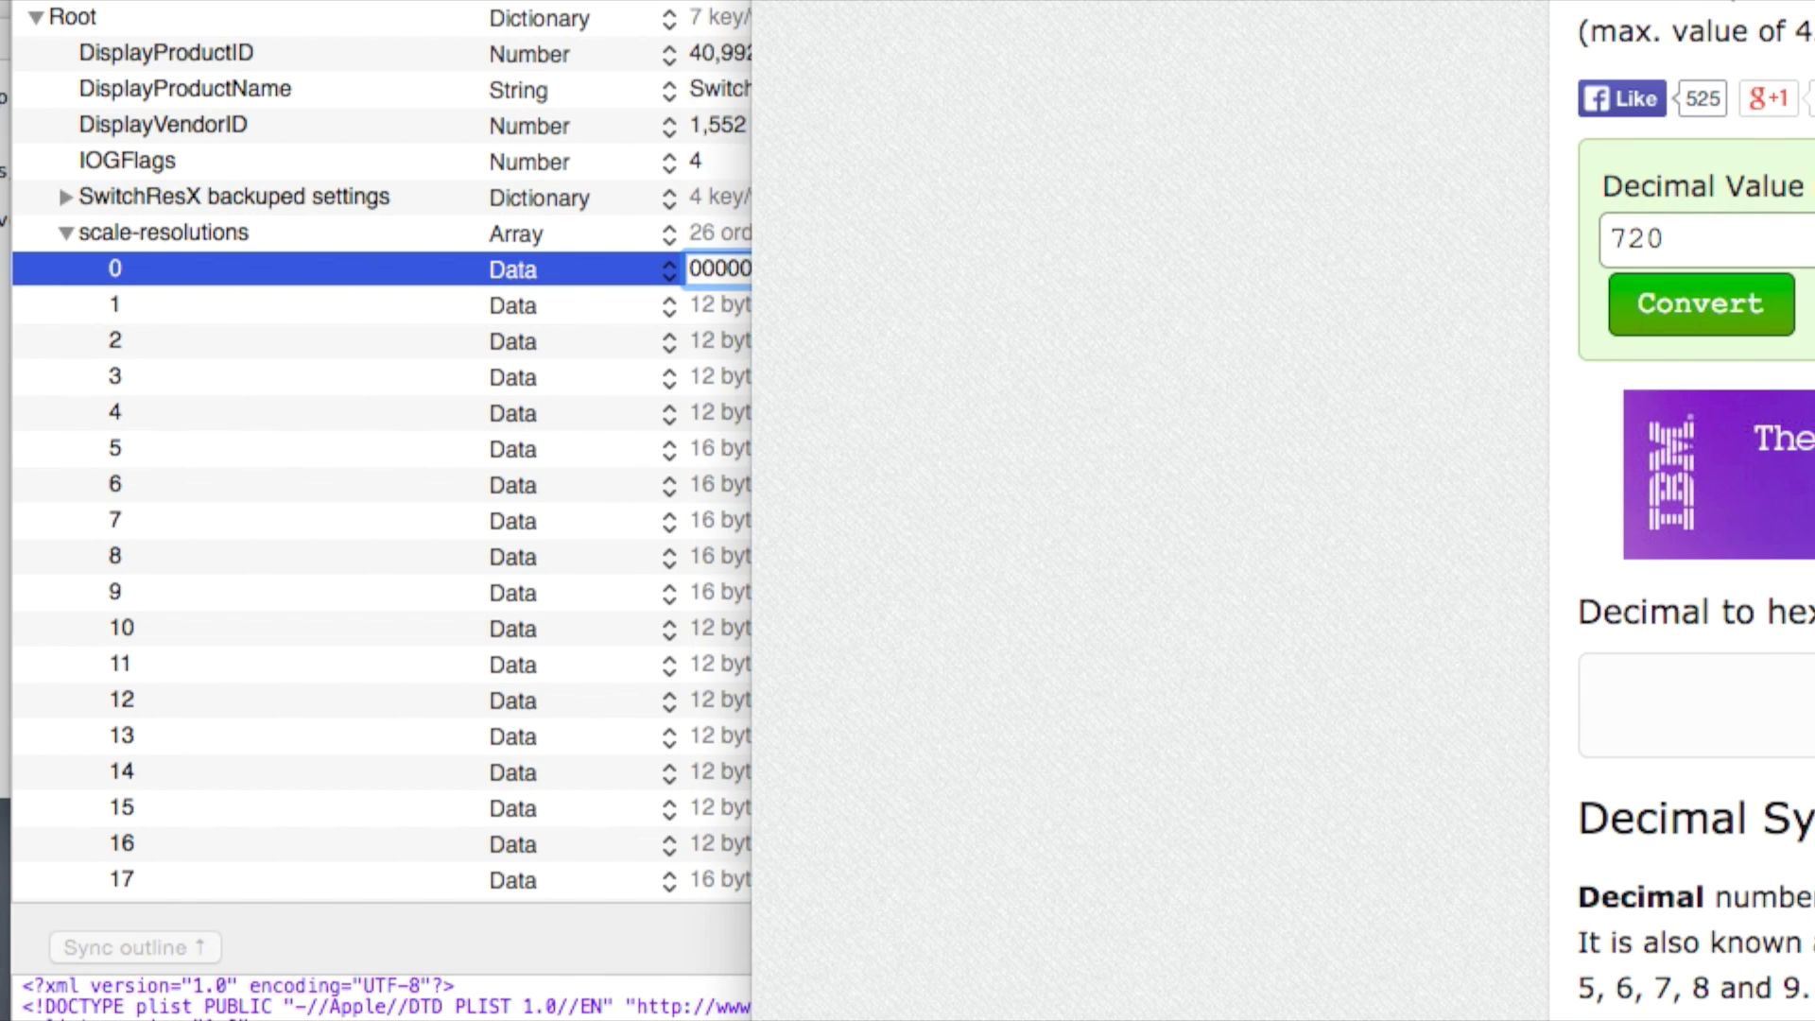
{"action": "type", "text": "1820"}
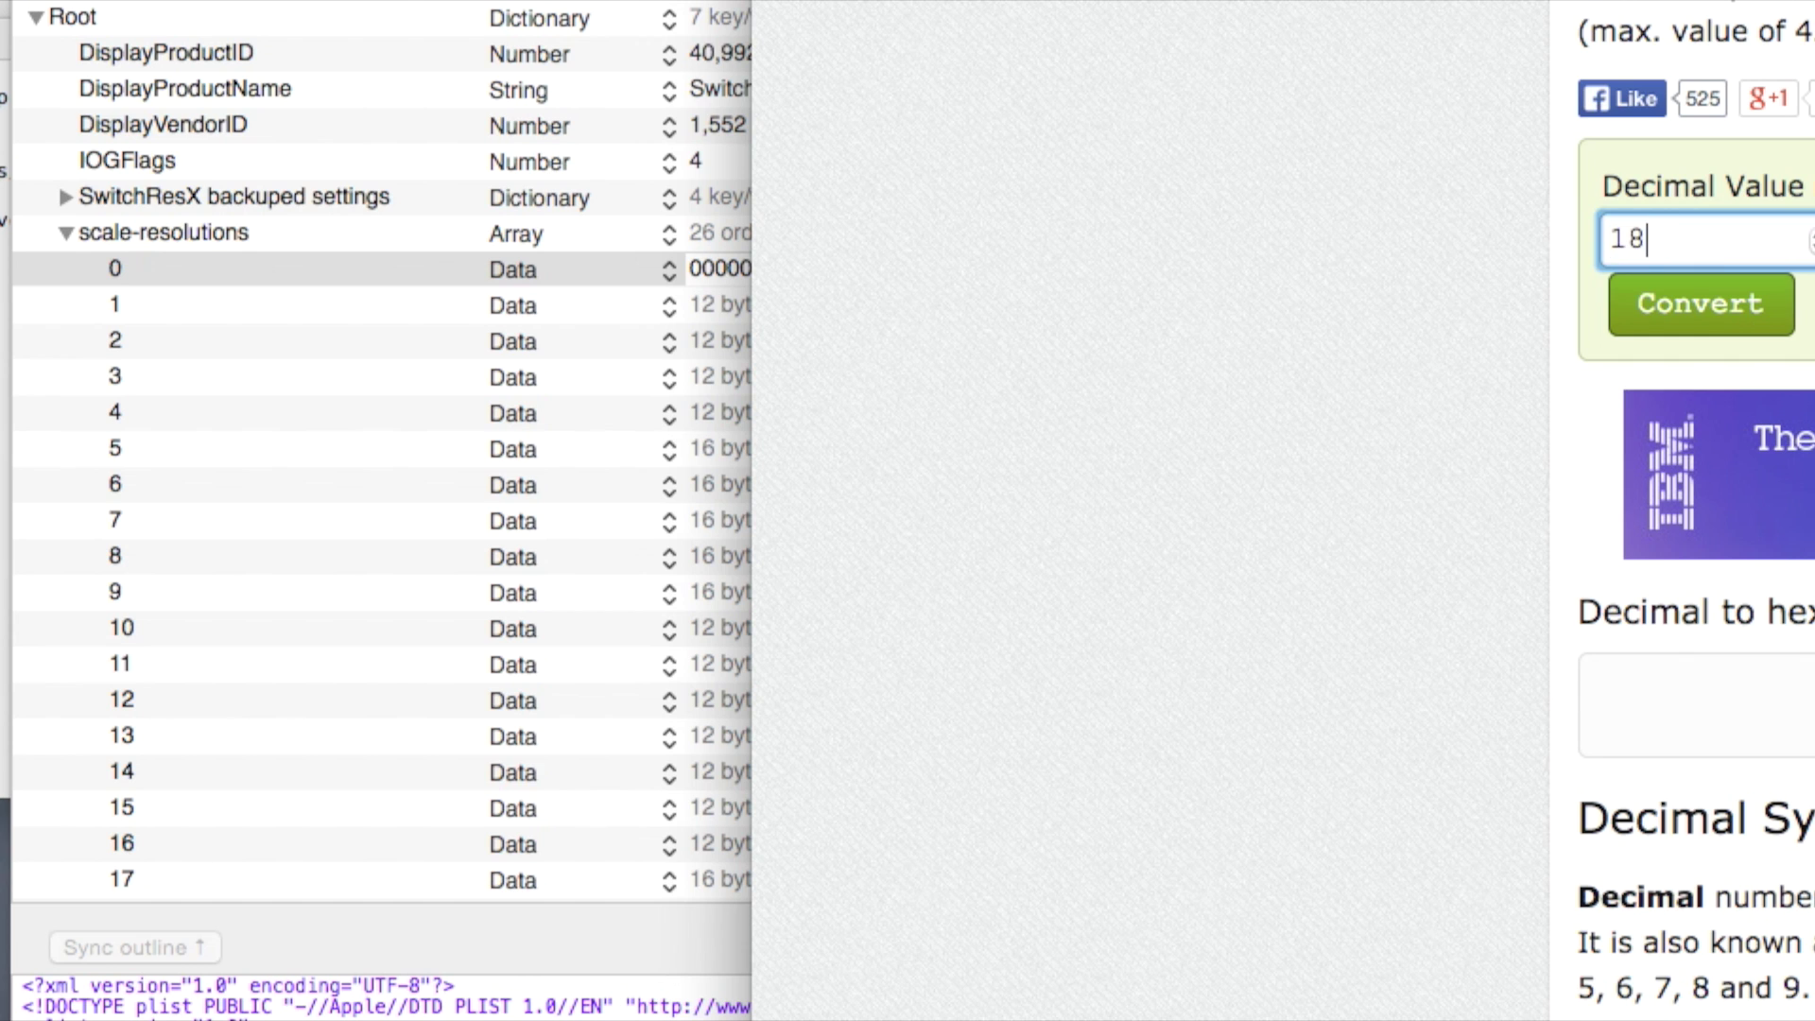
{"action": "key", "text": "BackSpace"}
{"action": "key", "text": "BackSpace"}
{"action": "key", "text": "BackSpace"}
{"action": "type", "text": "280"}
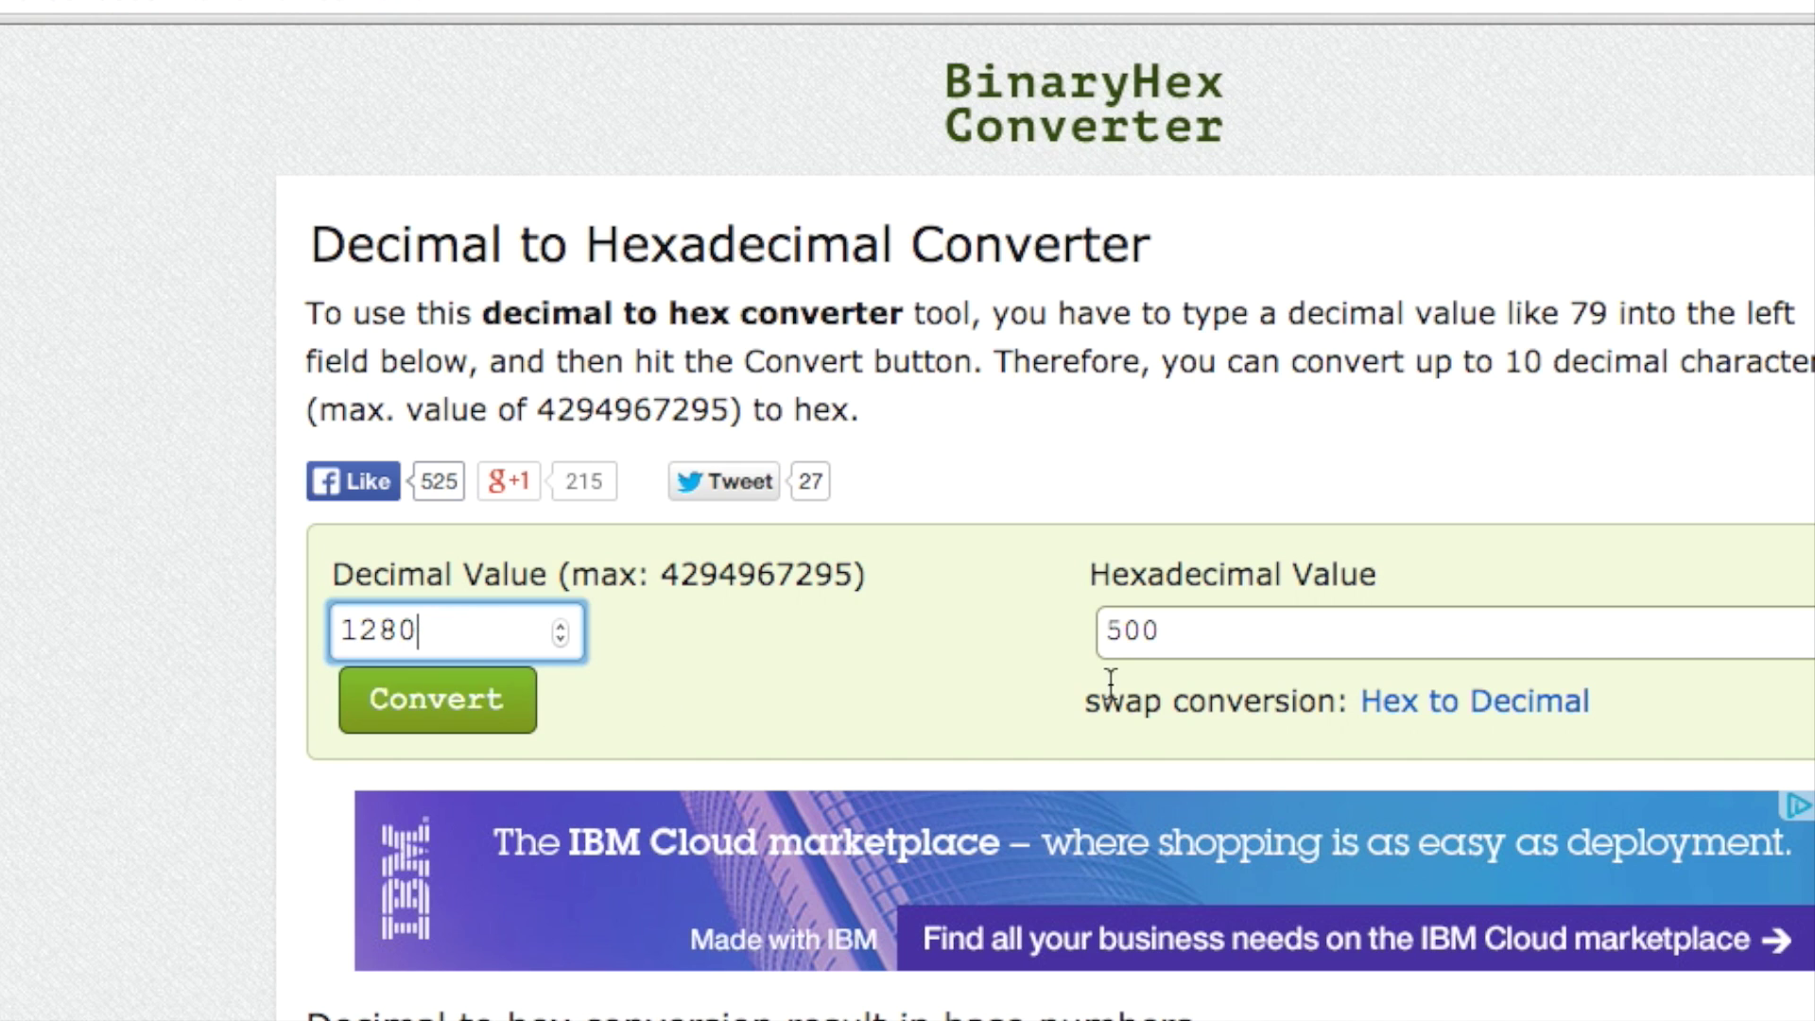
{"action": "left_click_drag", "start_coordinate": [1197, 640], "coordinate": [966, 640]}
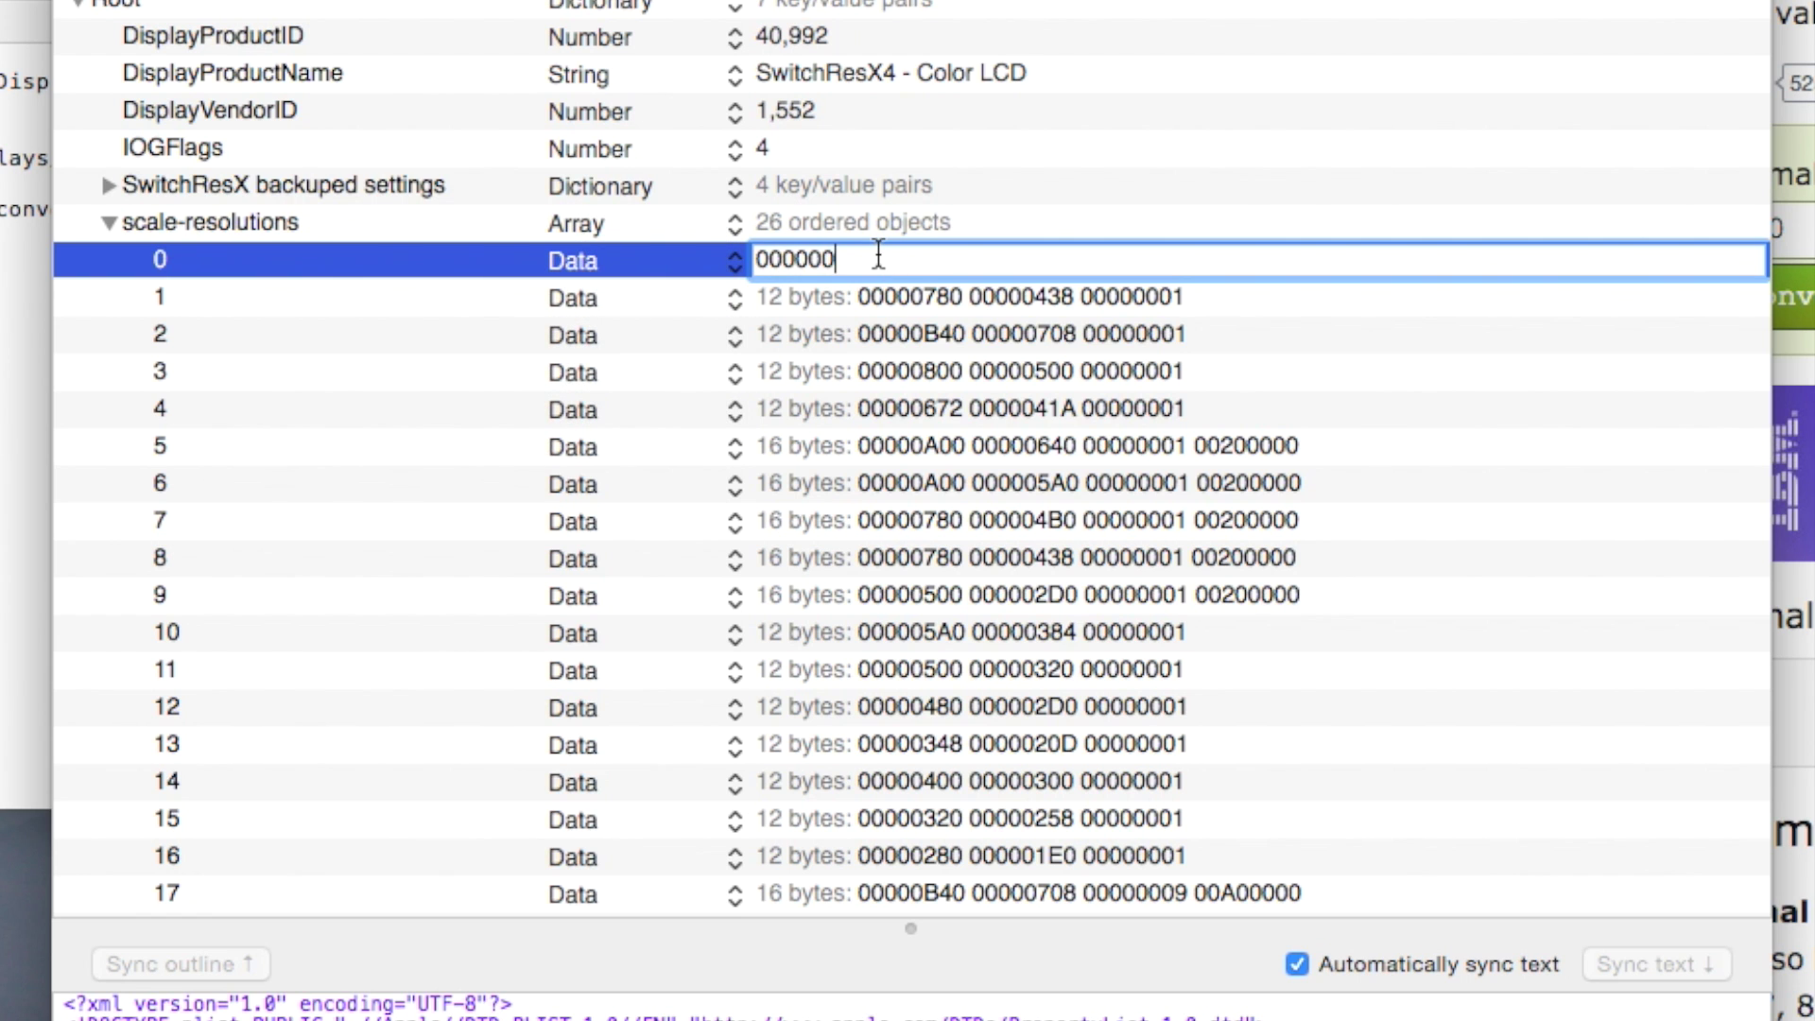
{"action": "type", "text": "500"}
{"action": "key", "text": "BackSpace"}
{"action": "type", "text": "0000"}
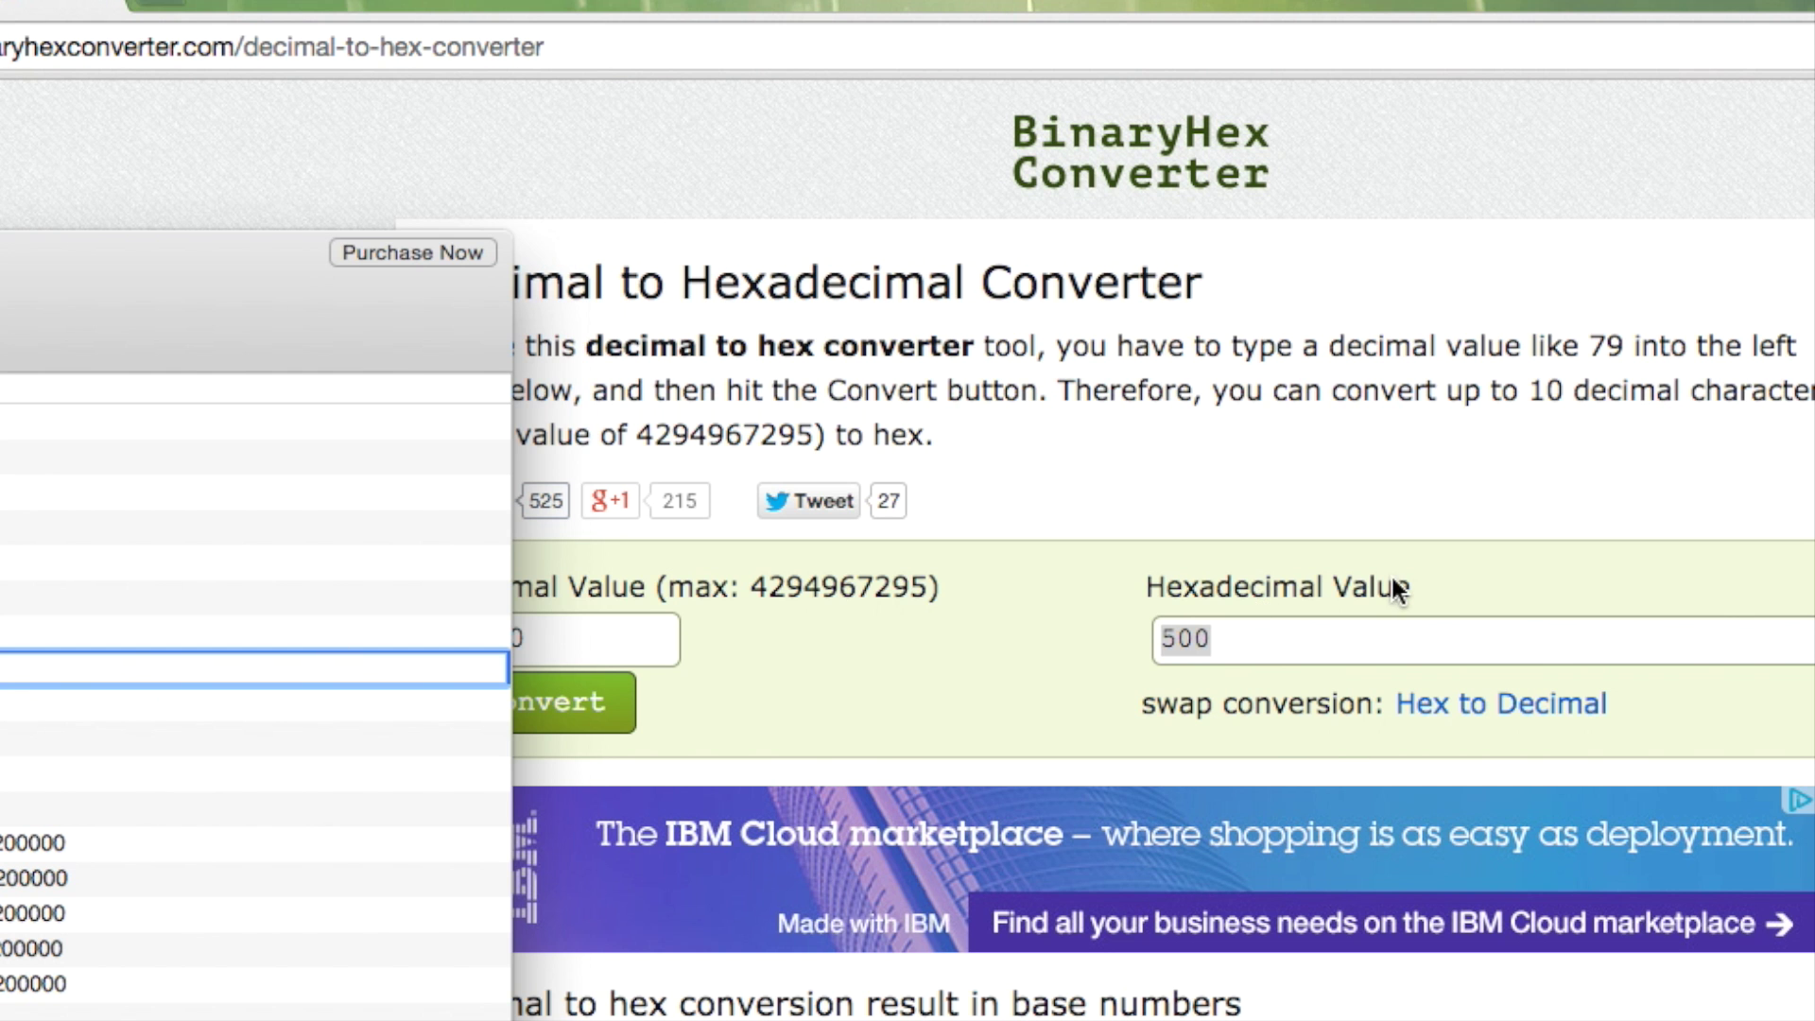
{"action": "left_click", "coordinate": [1080, 628]}
{"action": "left_click_drag", "start_coordinate": [587, 640], "coordinate": [287, 628]}
{"action": "type", "text": "720"}
{"action": "left_click", "coordinate": [463, 723]}
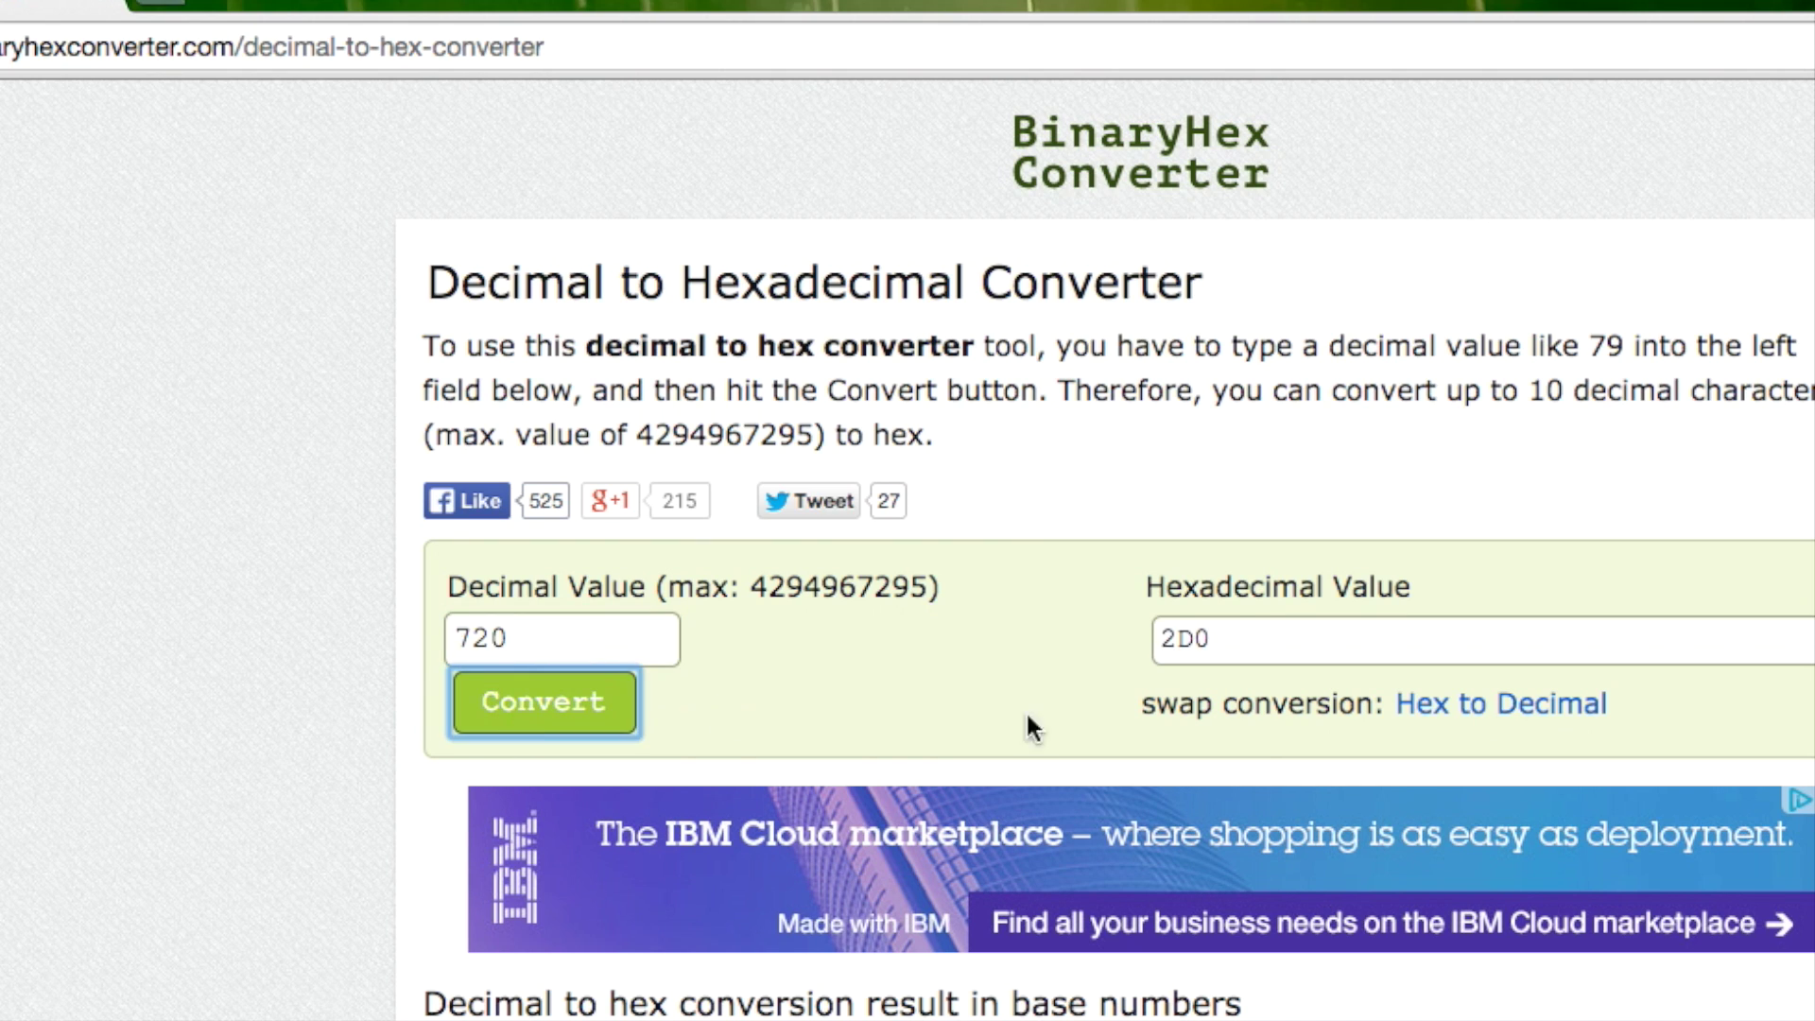
{"action": "left_click_drag", "start_coordinate": [1207, 631], "coordinate": [1009, 628]}
{"action": "key", "text": "super+c"}
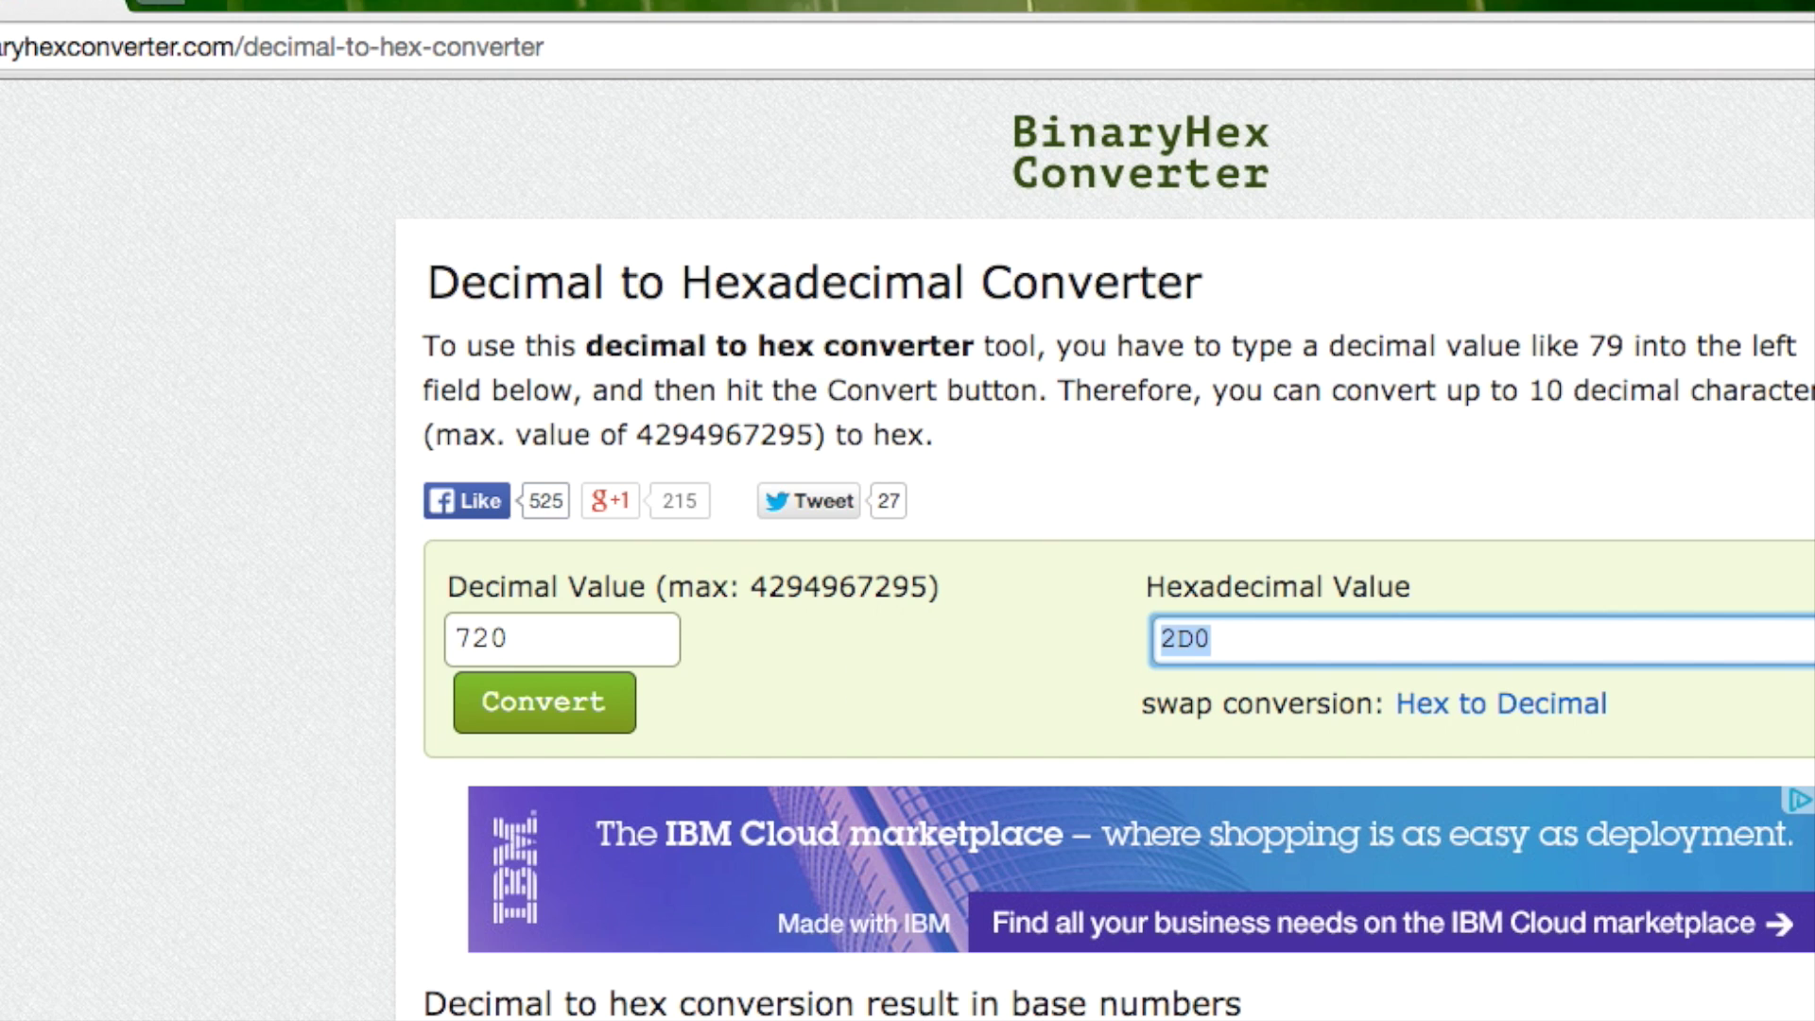
{"action": "left_click", "coordinate": [1002, 504]}
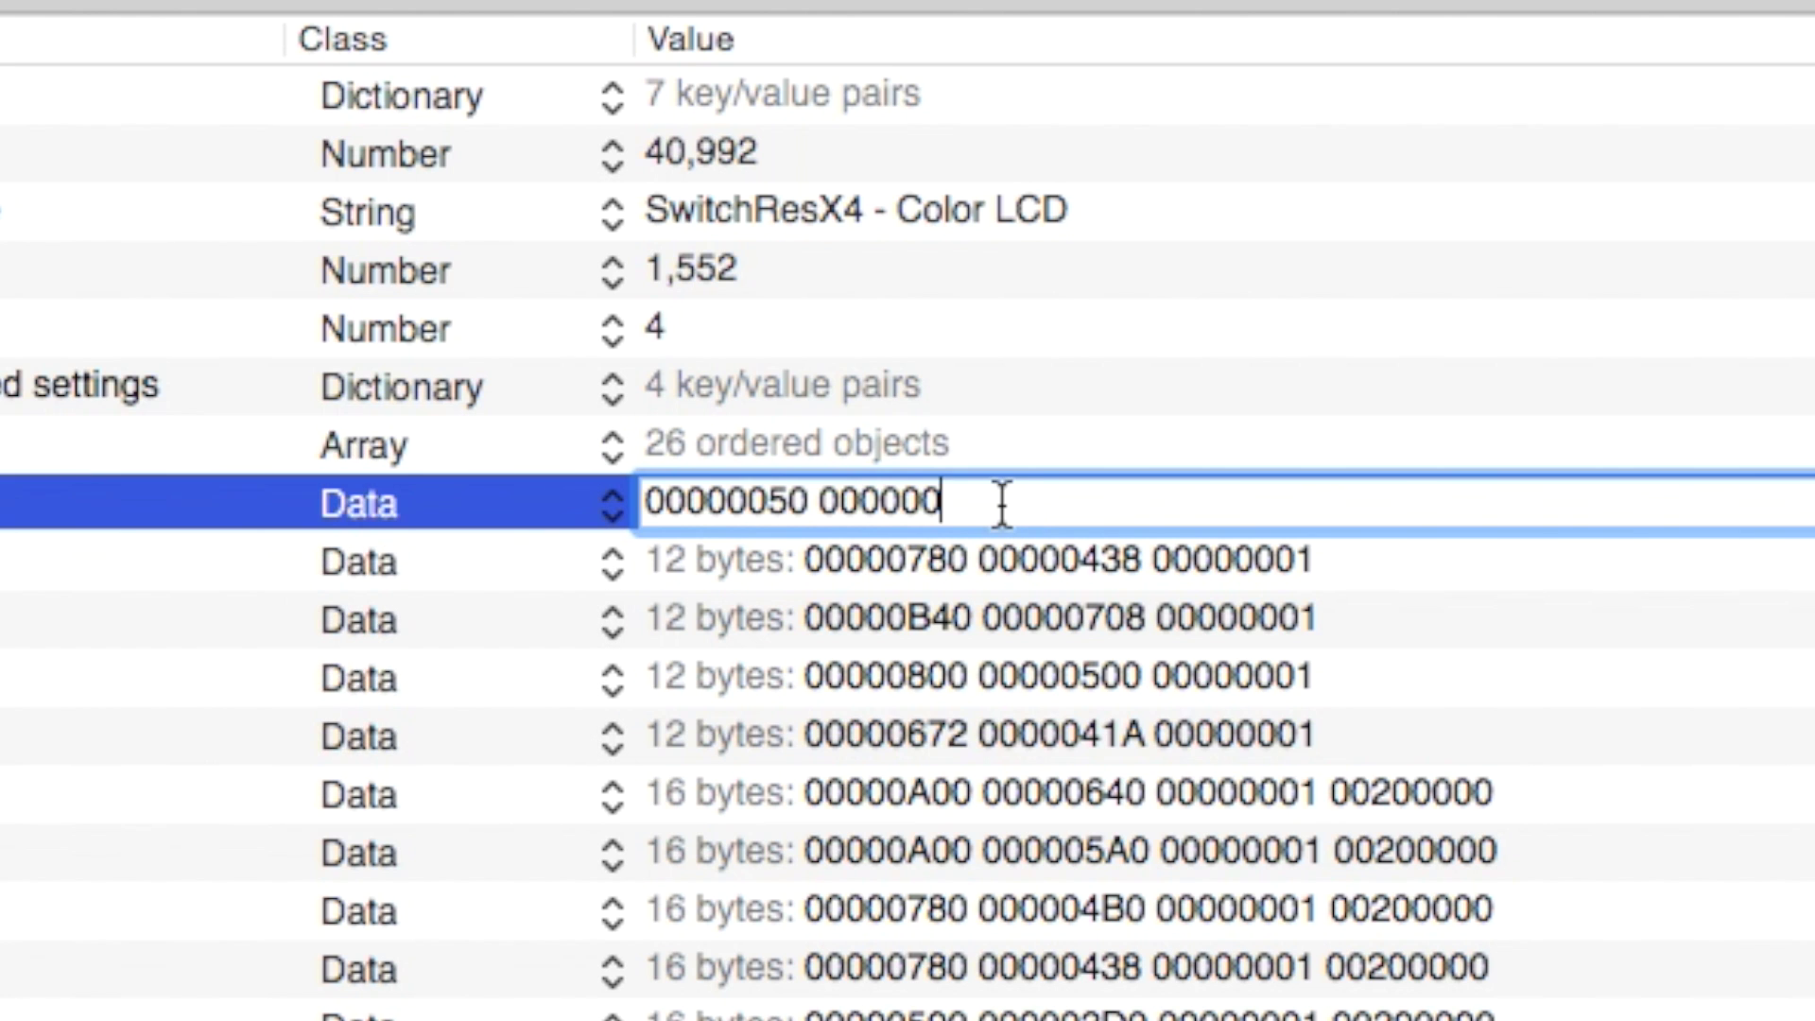
{"action": "key", "text": "super+v"}
{"action": "left_click", "coordinate": [939, 498]}
{"action": "key", "text": "BackSpace"}
{"action": "left_click", "coordinate": [1057, 504]}
{"action": "left_click_drag", "start_coordinate": [818, 504], "coordinate": [926, 504]}
{"action": "left_click", "coordinate": [1044, 504]}
{"action": "key", "text": "BackSpace"}
{"action": "key", "text": "BackSpace"}
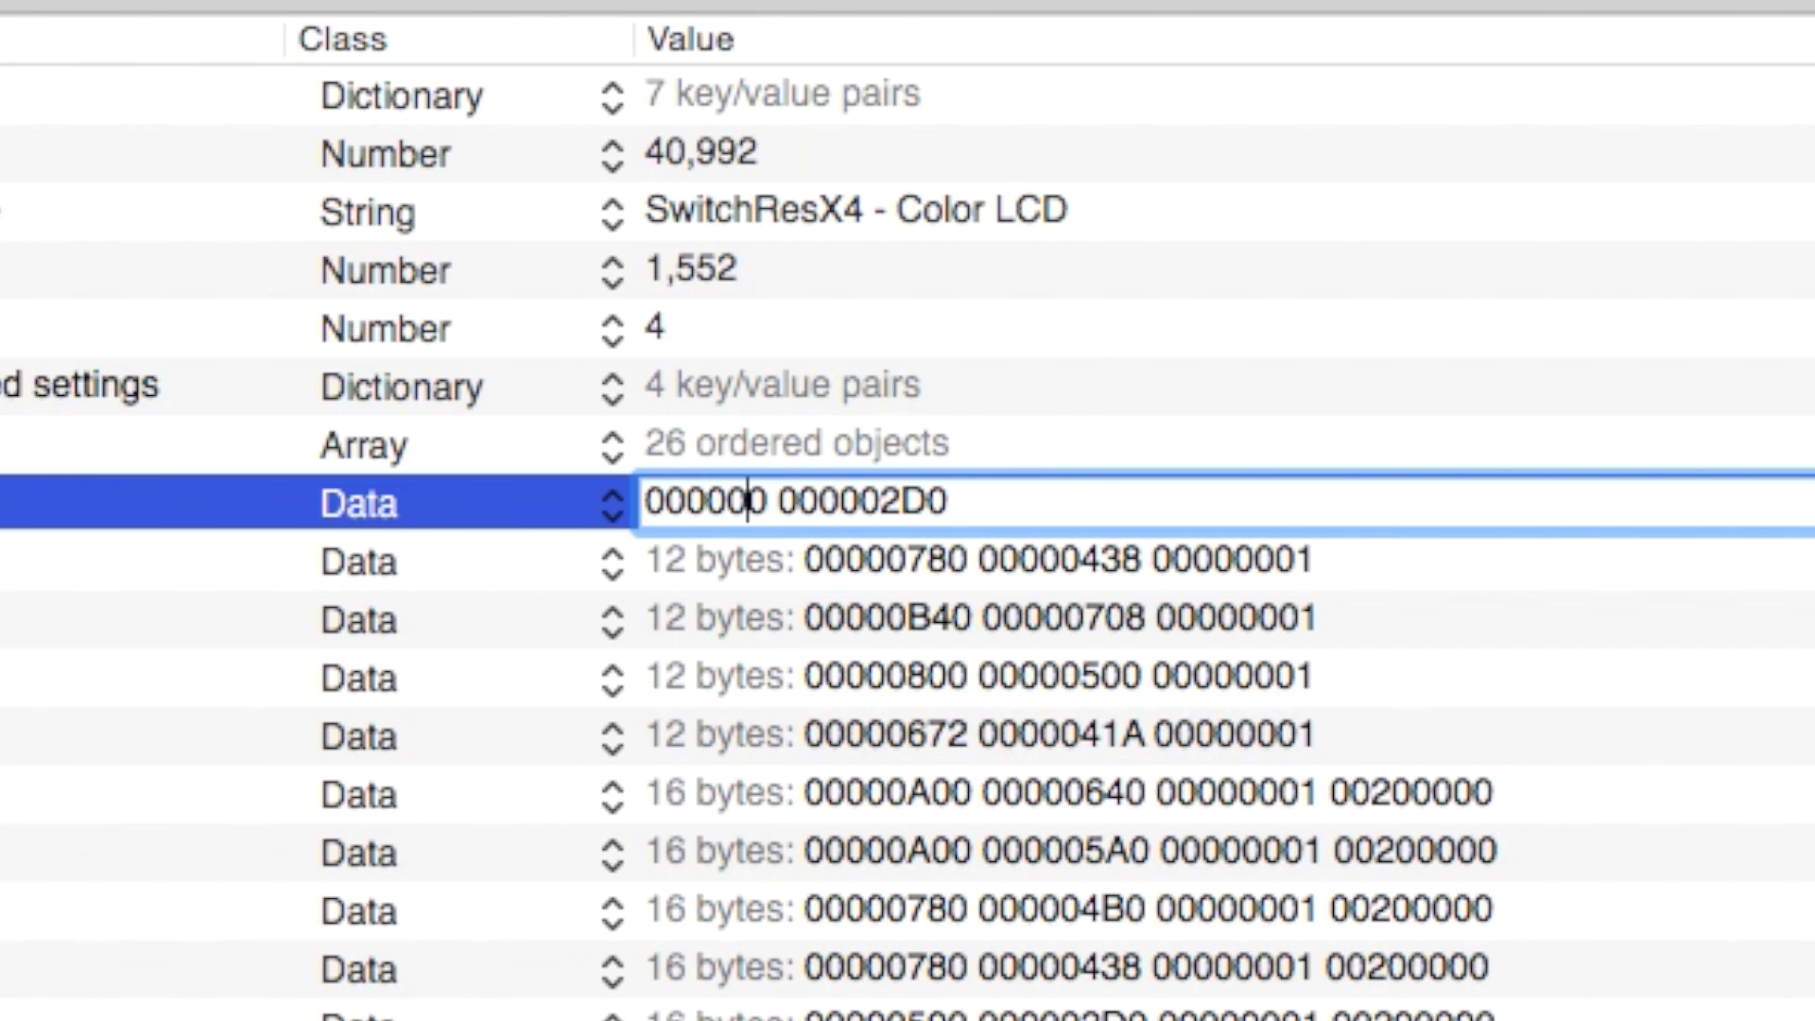
{"action": "type", "text": "50"}
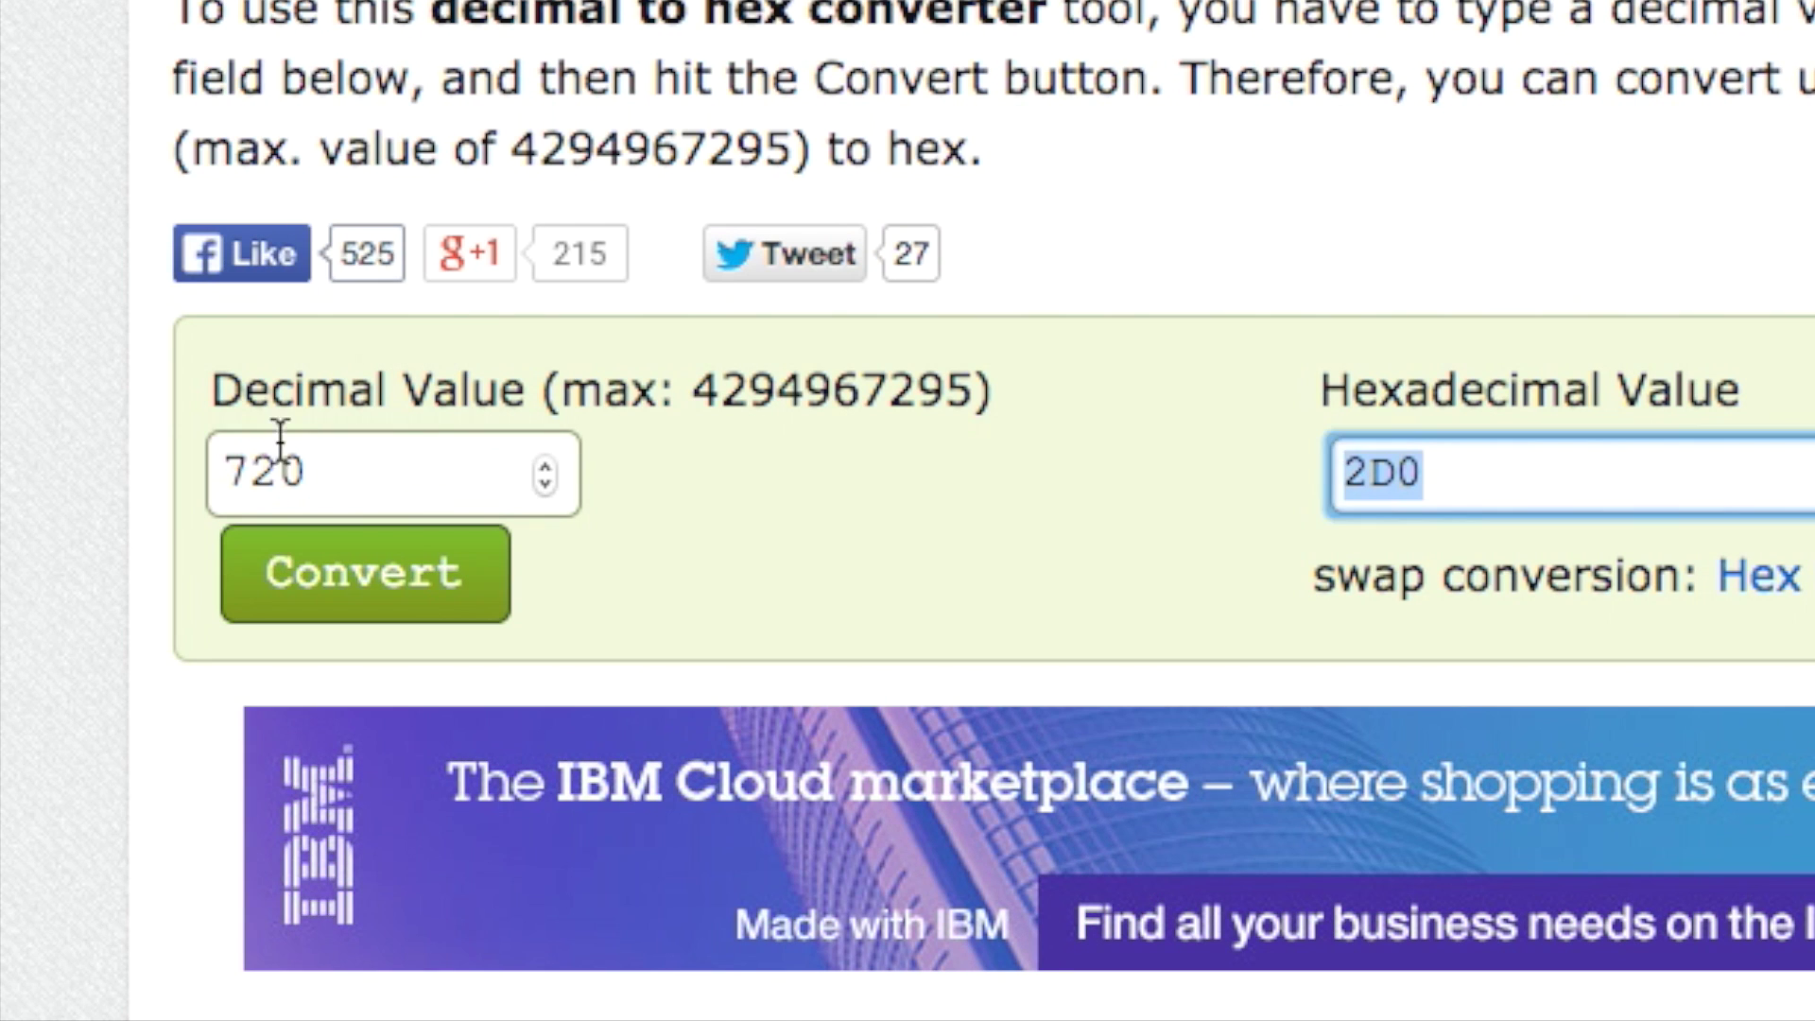
Re-check the hex conversions of 1280, 720, 1920 and 1080, copying hex 780.
{"action": "double_click", "coordinate": [317, 468]}
{"action": "type", "text": "18"}
{"action": "key", "text": "BackSpace"}
{"action": "type", "text": "280"}
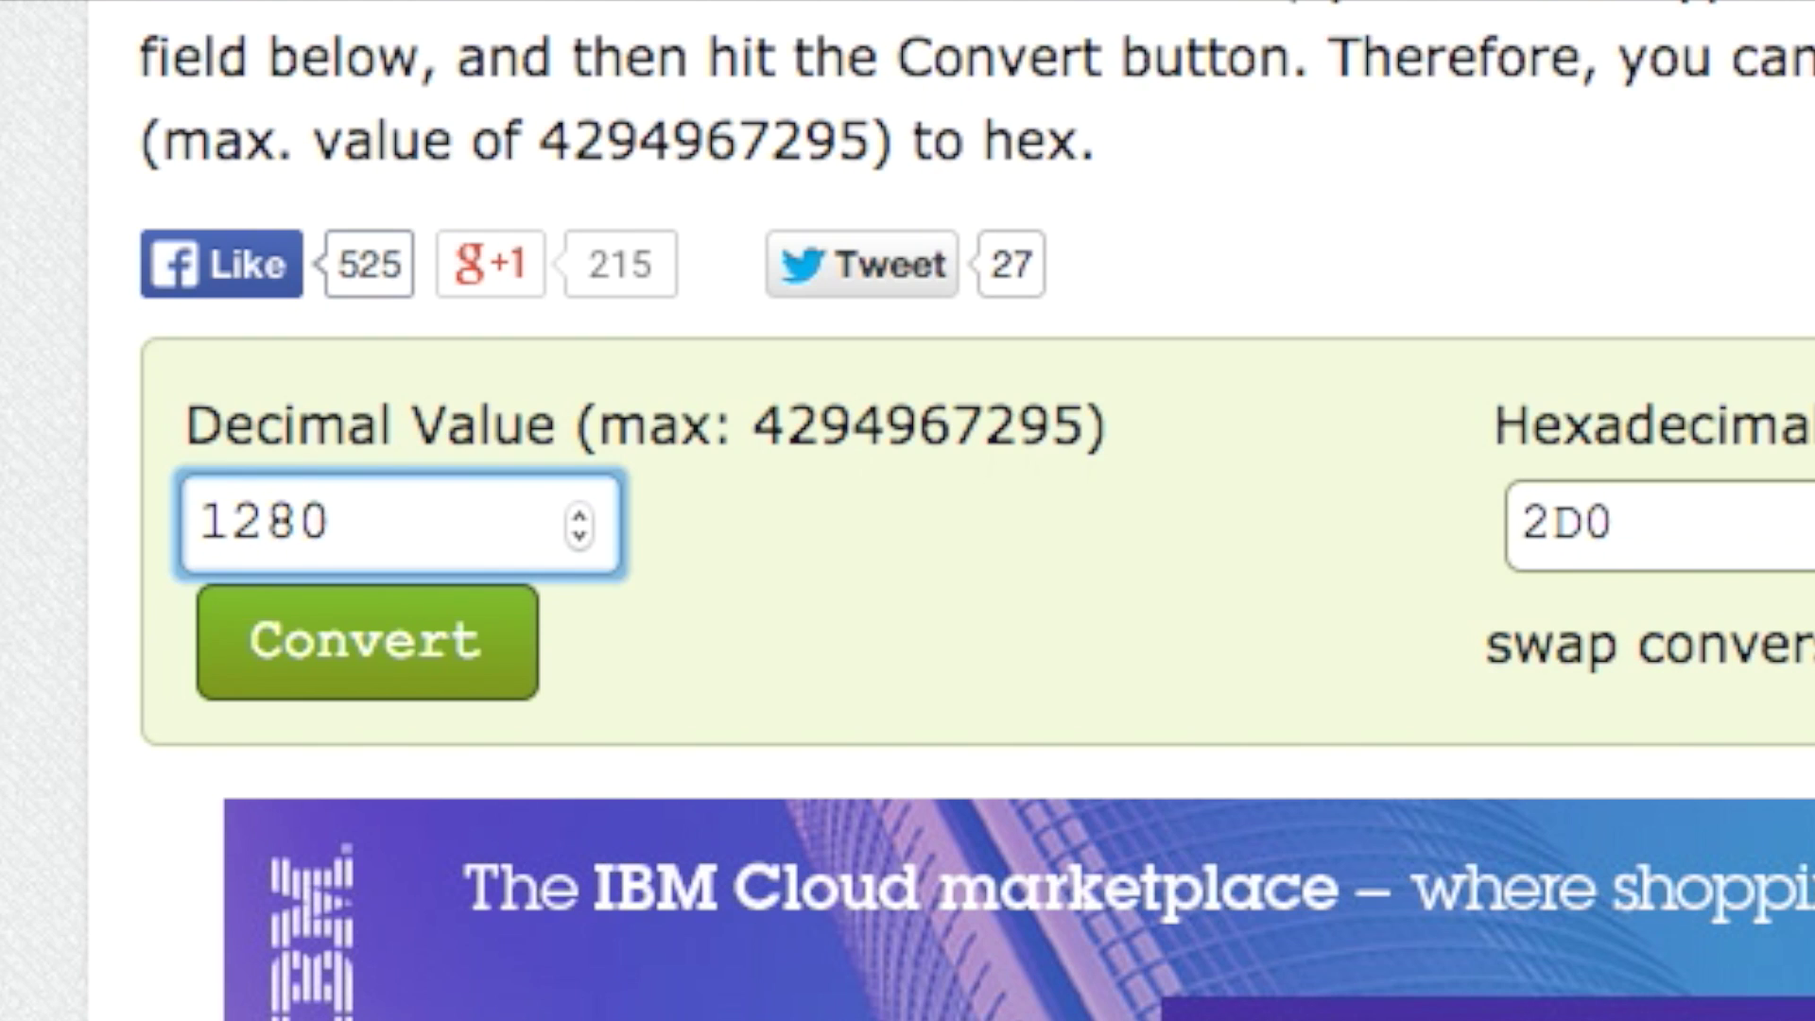
{"action": "key", "text": "Return"}
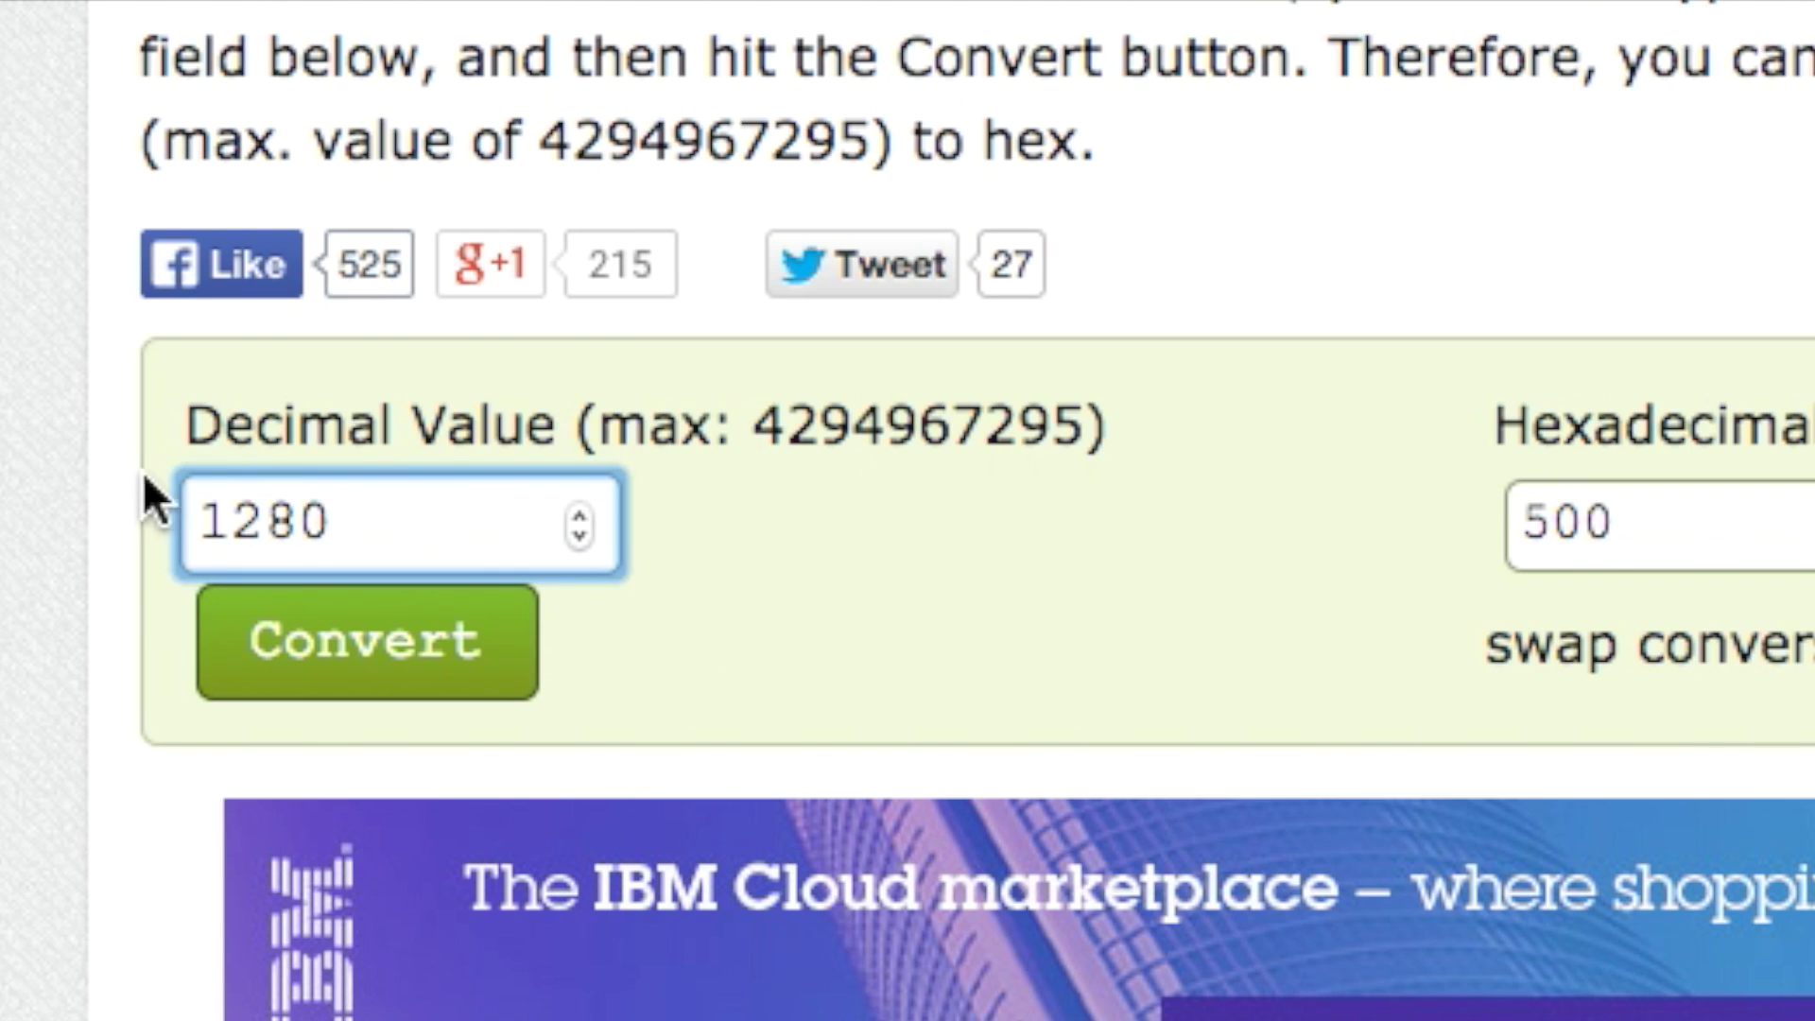
{"action": "key", "text": "super+a"}
{"action": "type", "text": "720"}
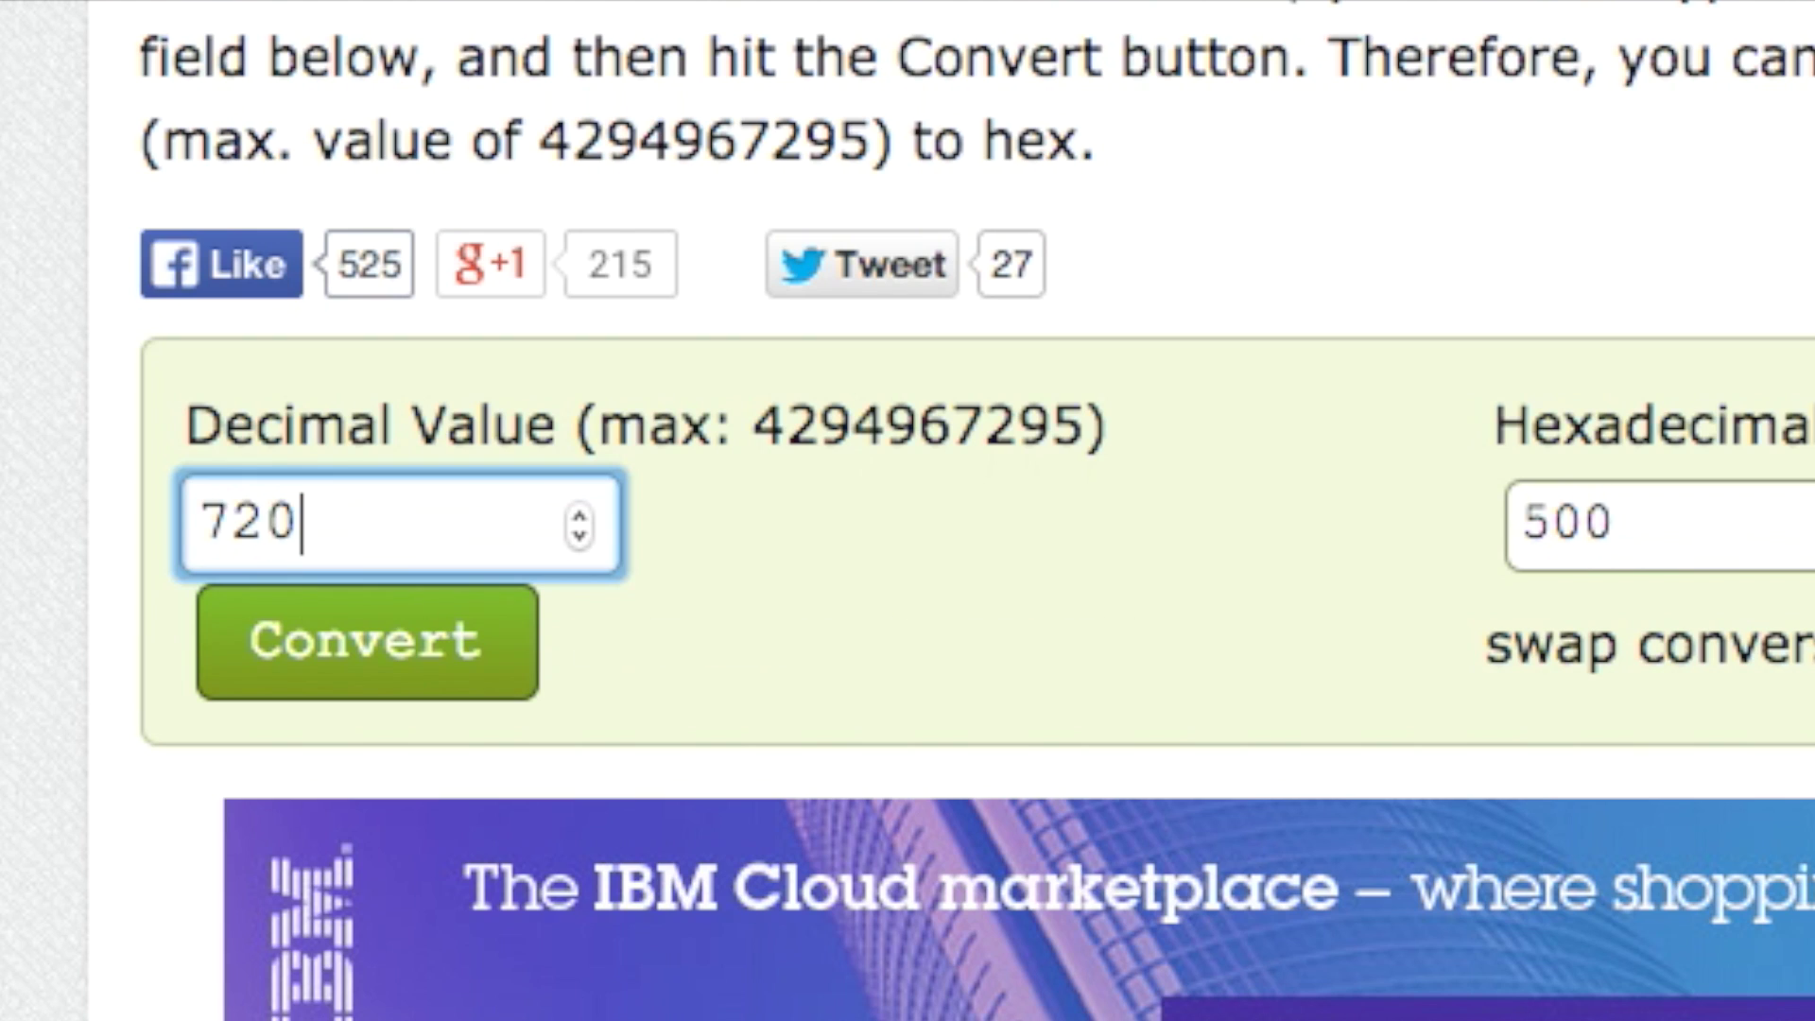
{"action": "key", "text": "Return"}
{"action": "key", "text": "super+a"}
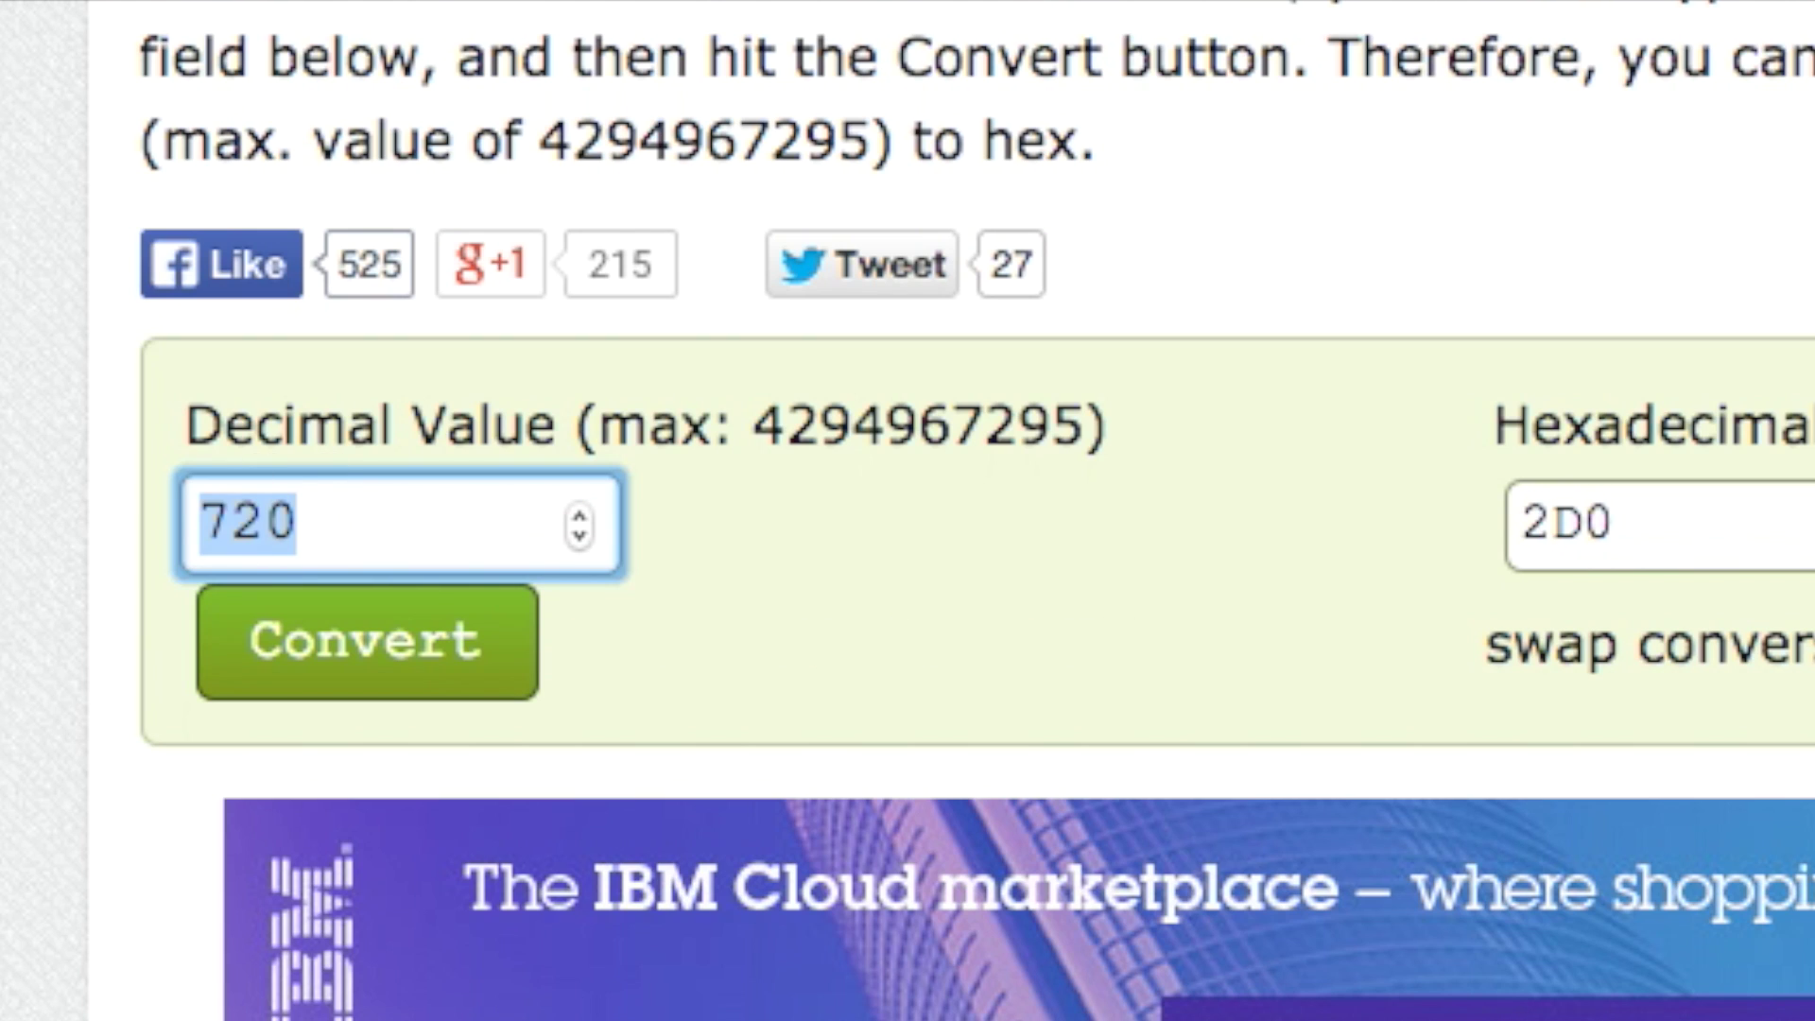
{"action": "type", "text": "1920"}
{"action": "key", "text": "Return"}
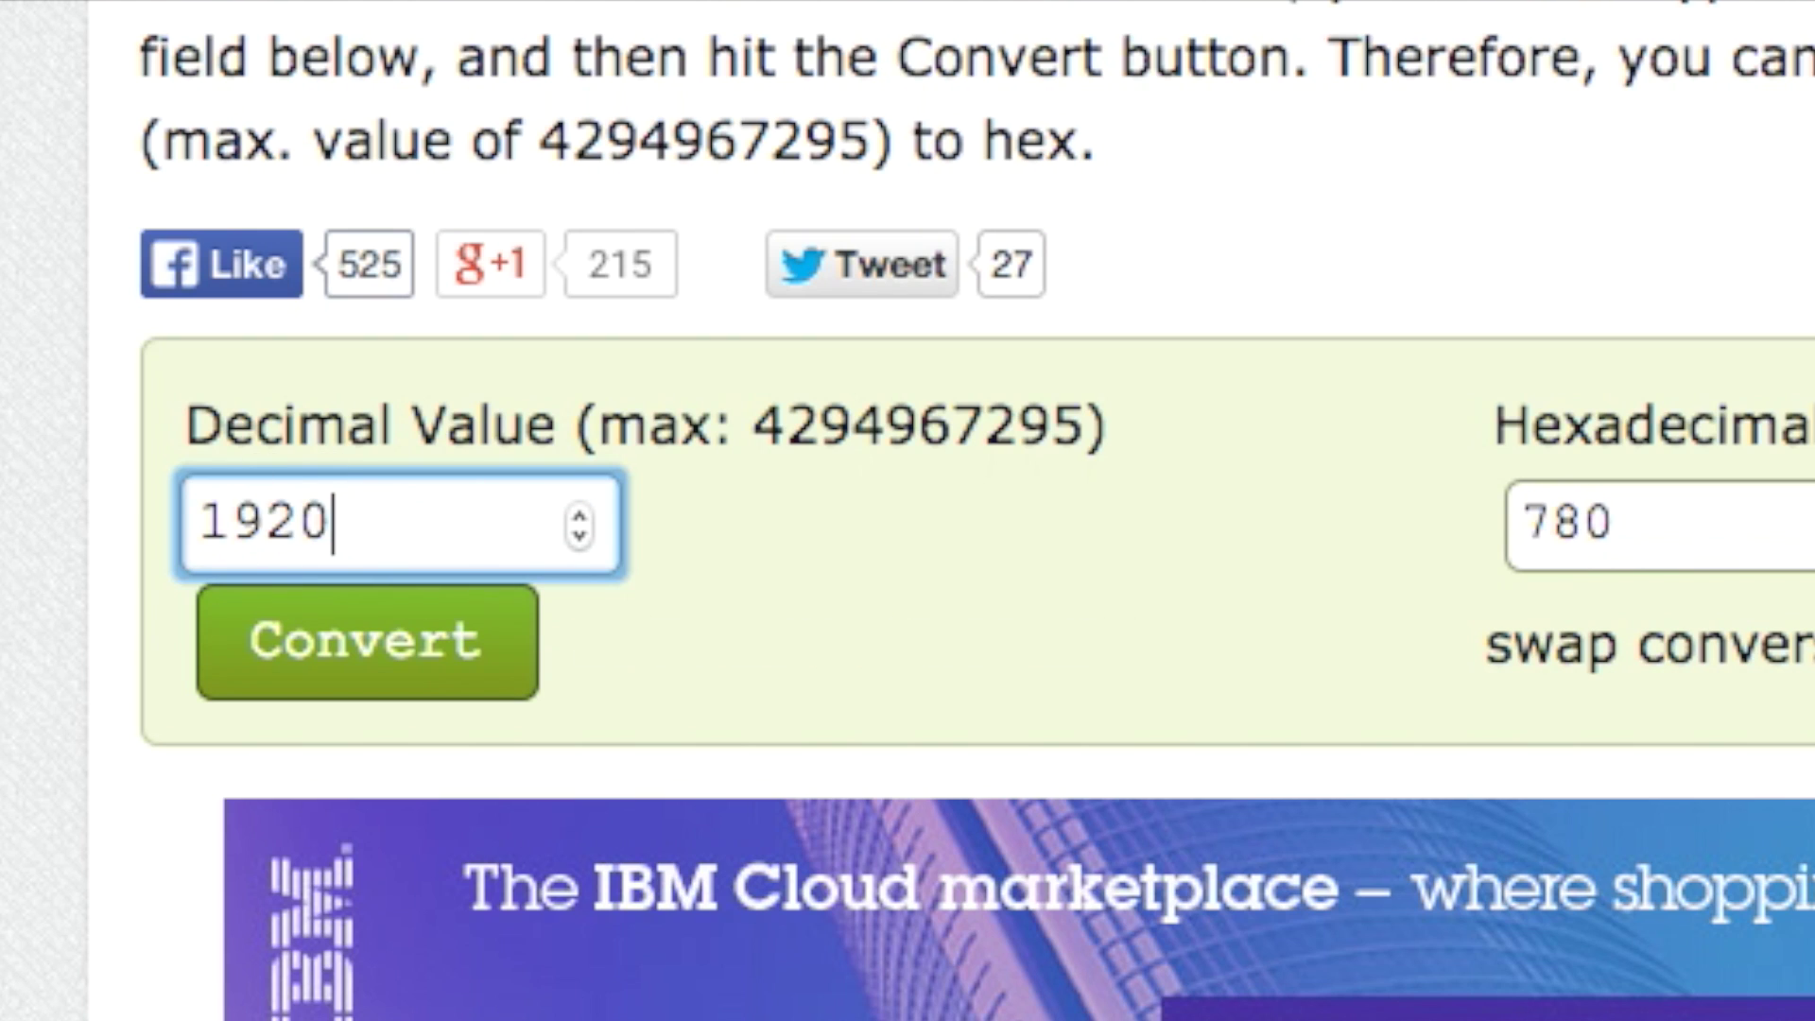
{"action": "key", "text": "super+a"}
{"action": "type", "text": "1080"}
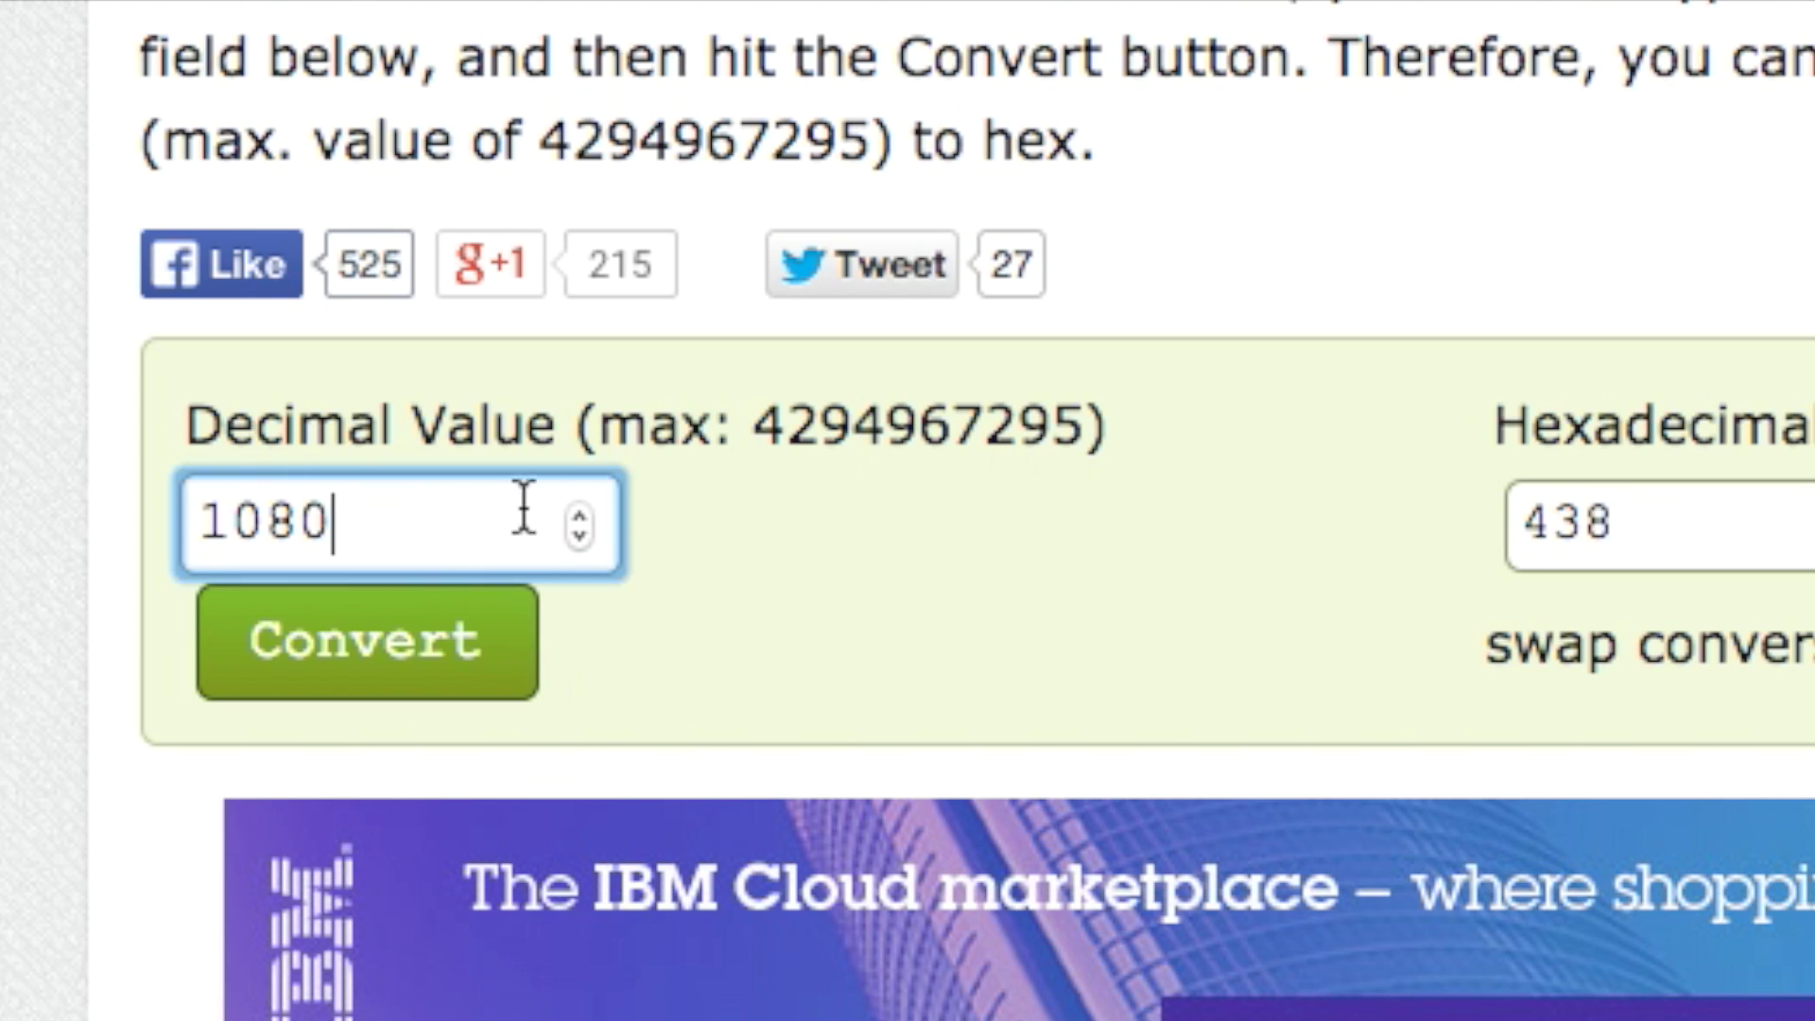
{"action": "key", "text": "super+a"}
{"action": "type", "text": "1920"}
{"action": "left_click", "coordinate": [1544, 519]}
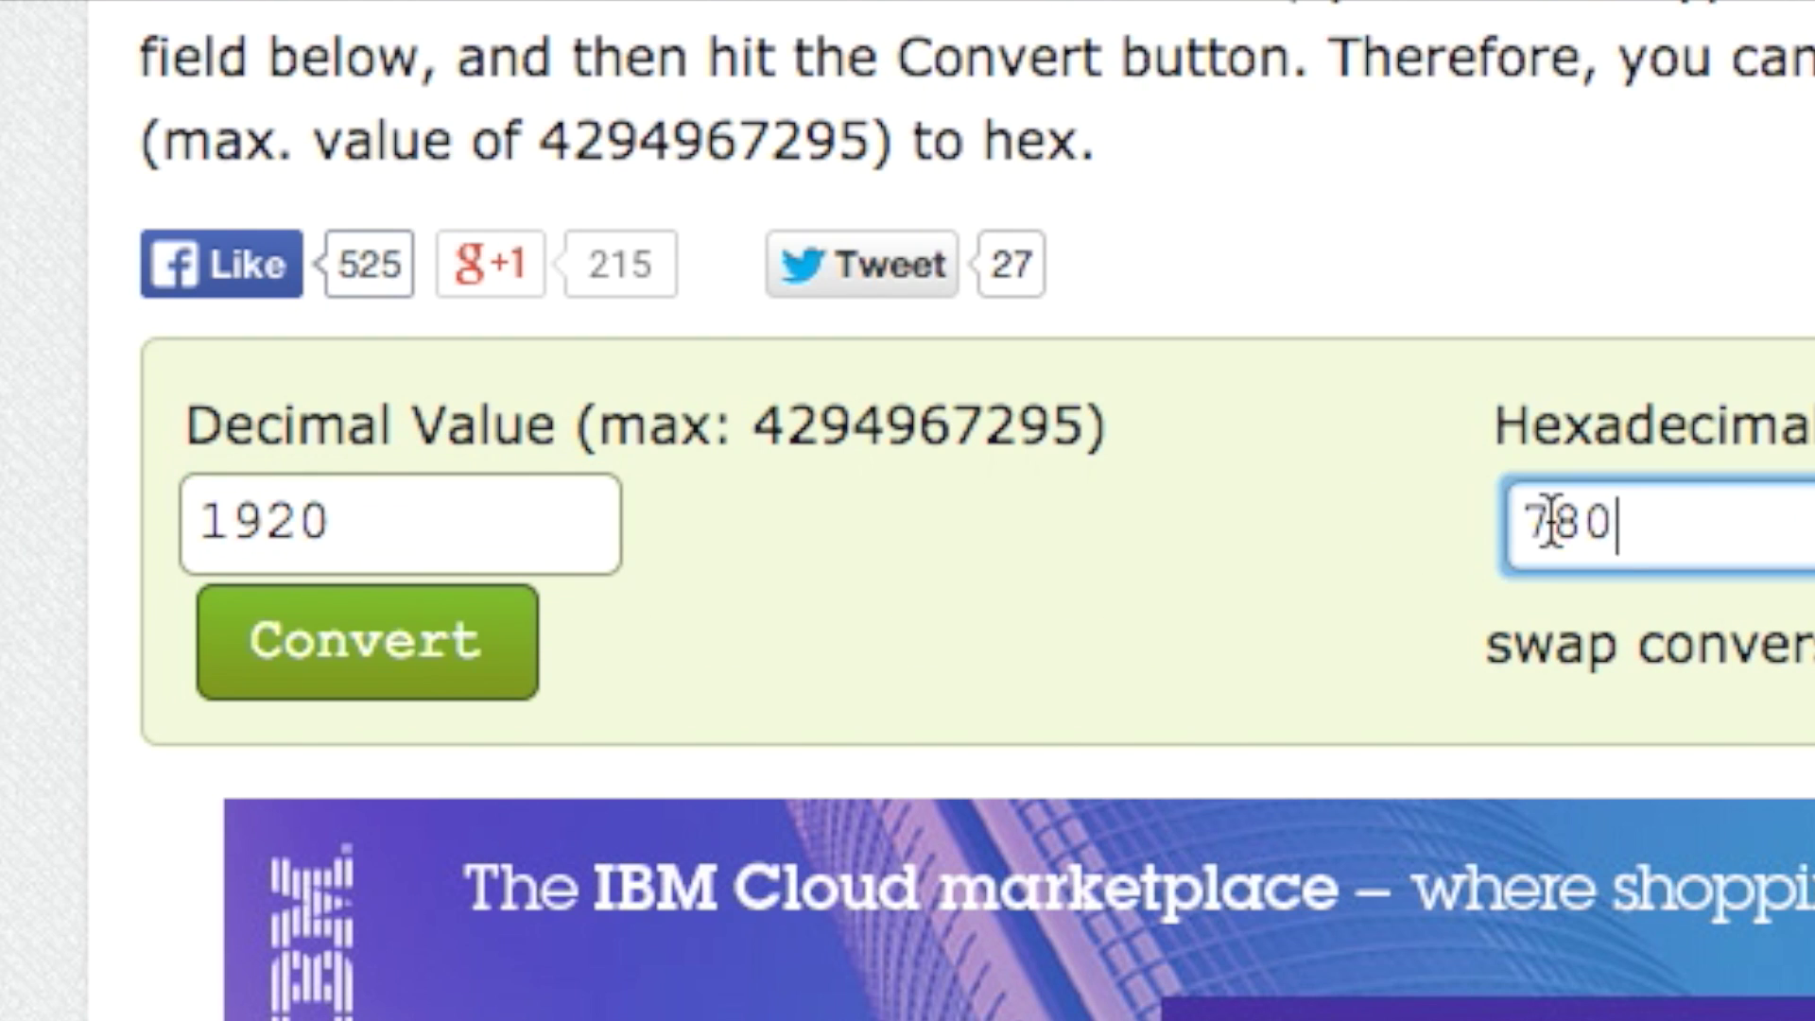
{"action": "key", "text": "super+a"}
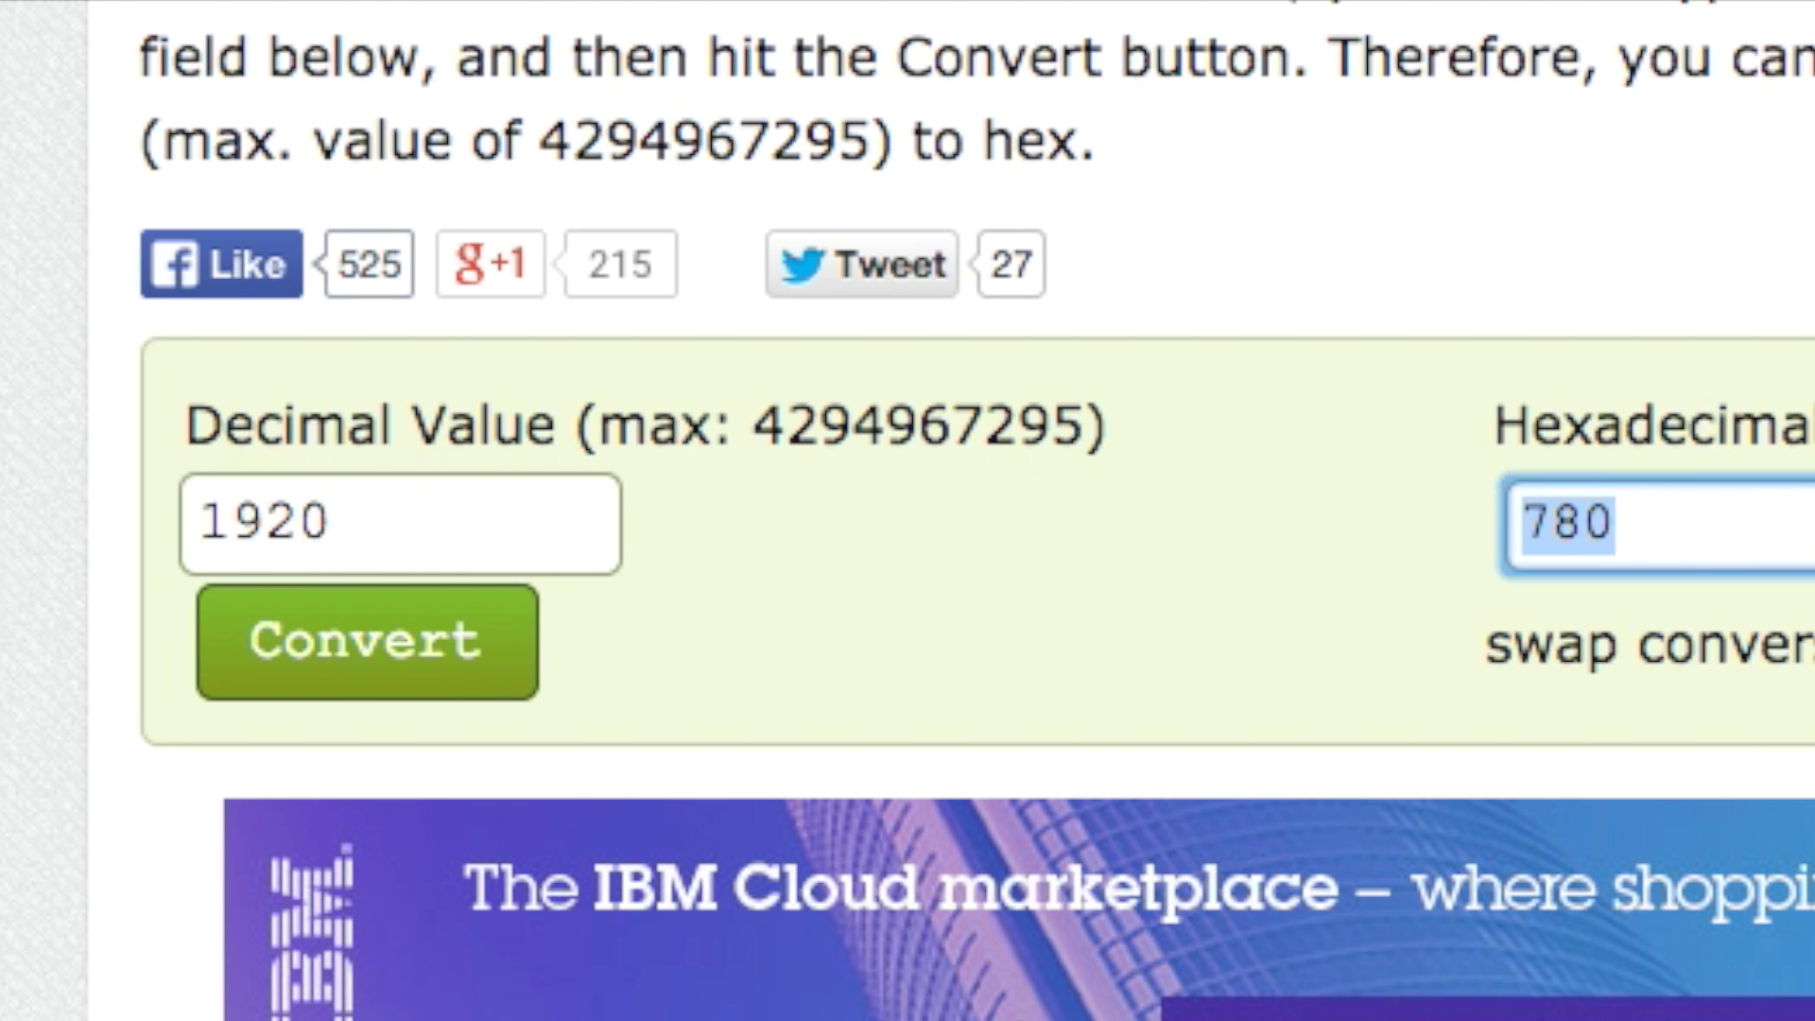
{"action": "key", "text": "super+Tab"}
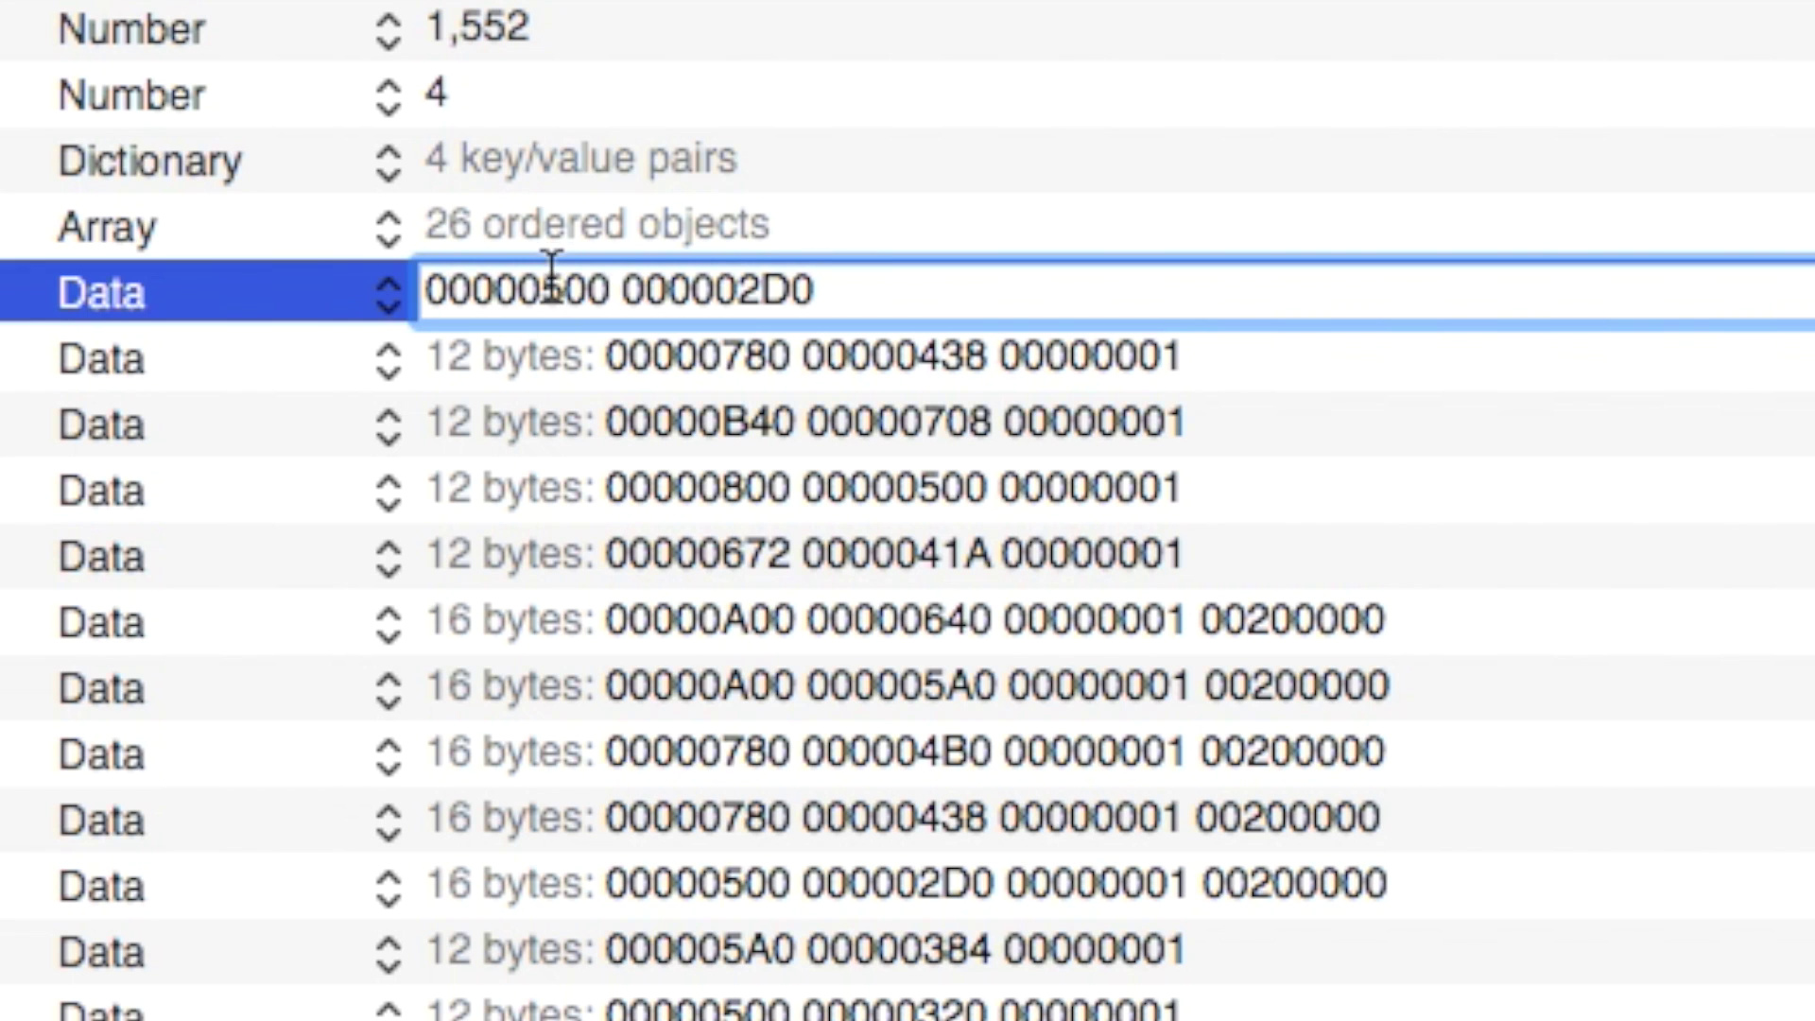
Commit entry 0 as 8 bytes and copy the trailing 00000001 group from entry 1.
{"action": "left_click", "coordinate": [605, 284]}
{"action": "left_click", "coordinate": [557, 307]}
{"action": "left_click_drag", "start_coordinate": [540, 288], "coordinate": [559, 288]}
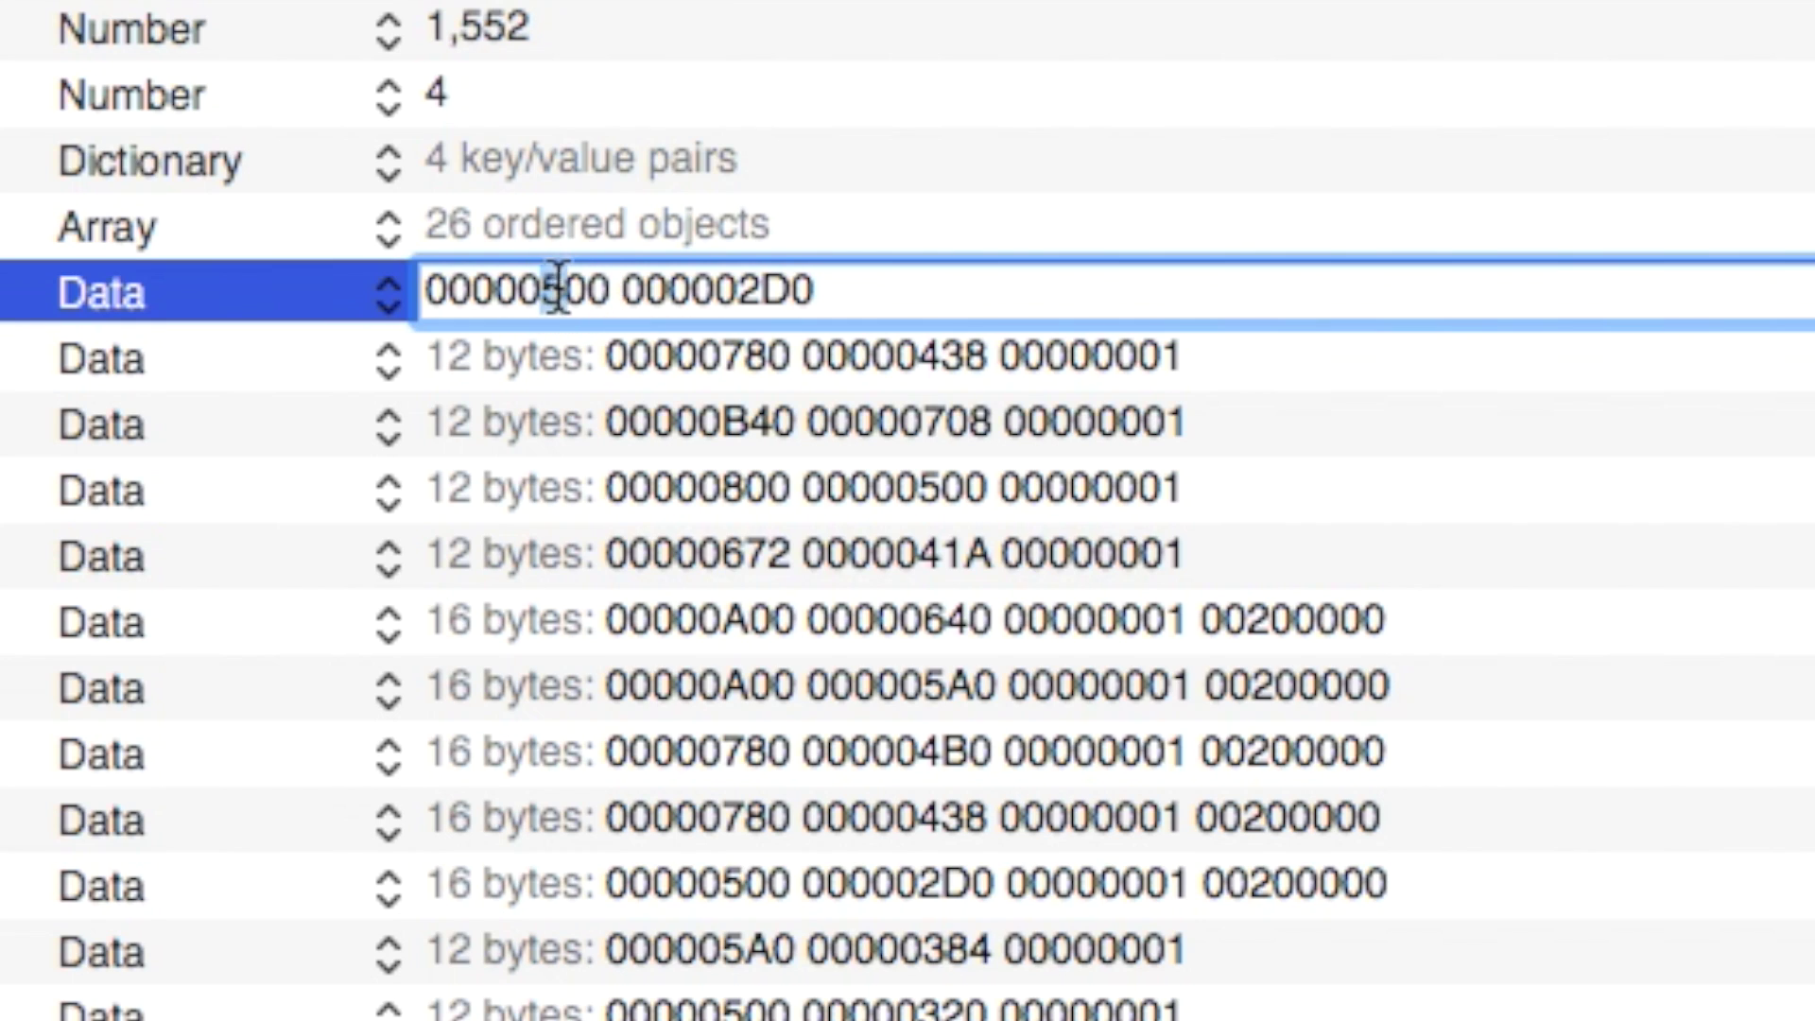
{"action": "left_click", "coordinate": [610, 288]}
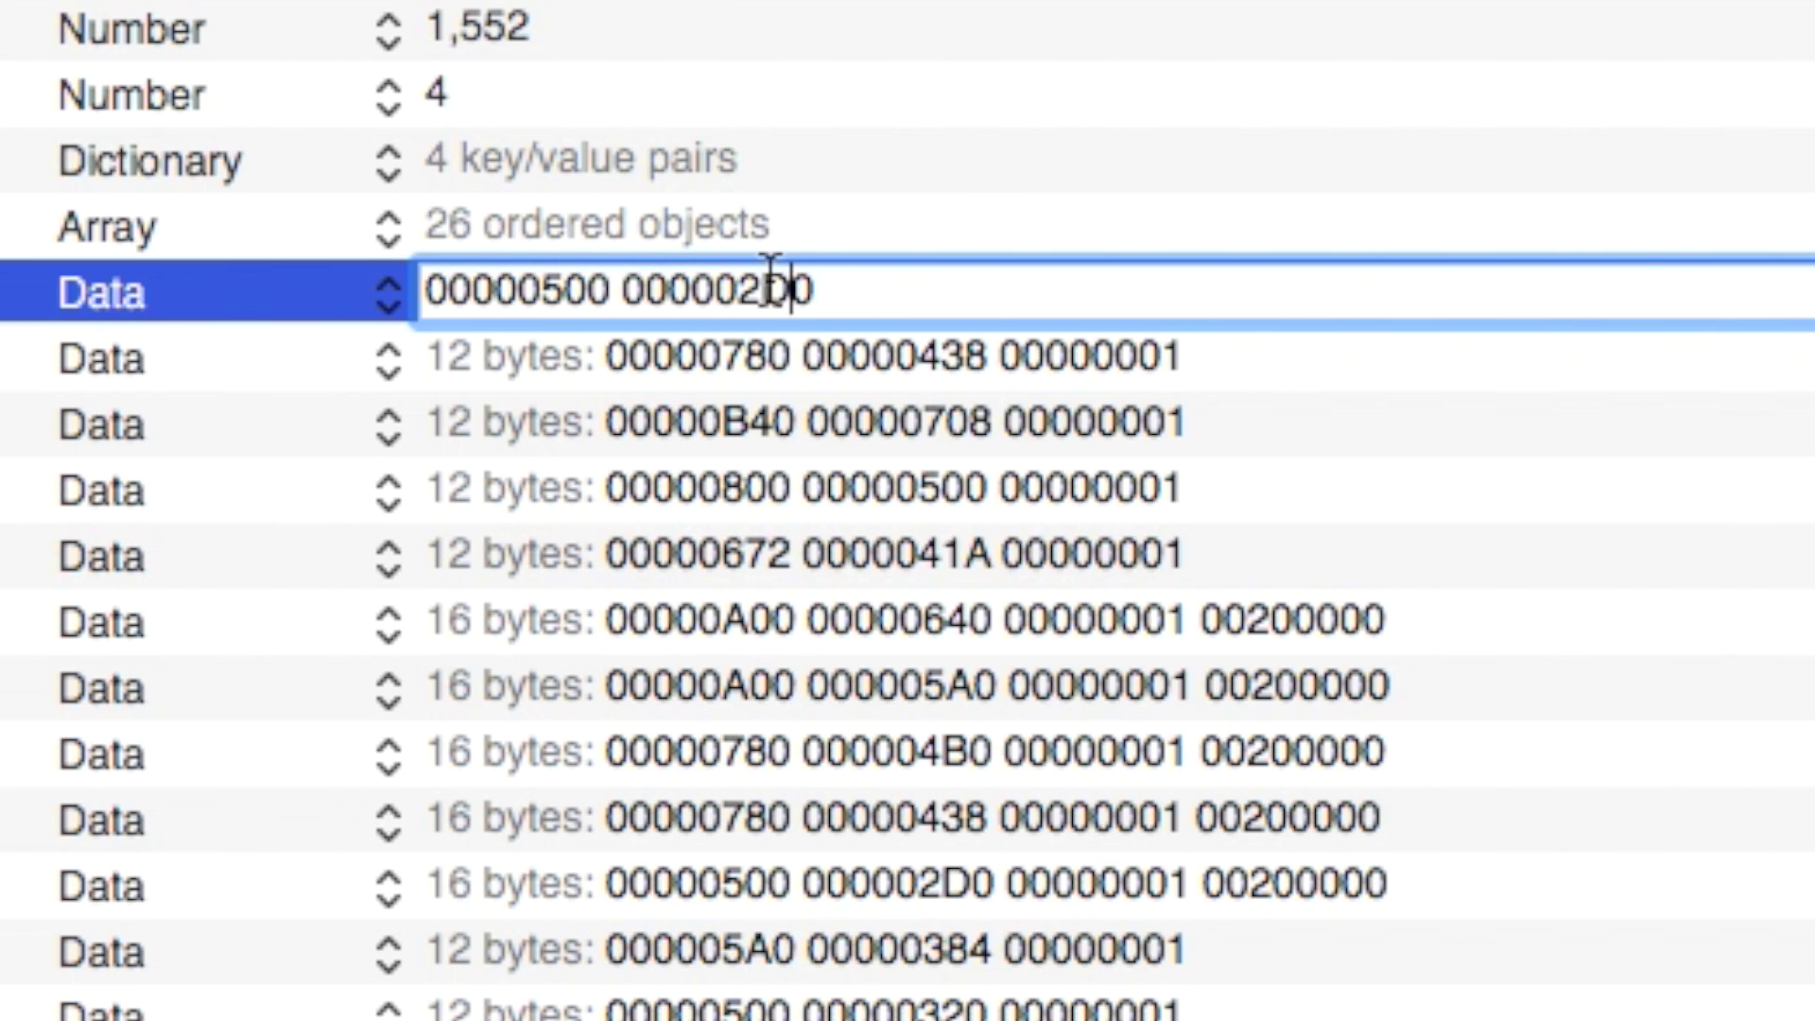
{"action": "left_click", "coordinate": [1044, 365]}
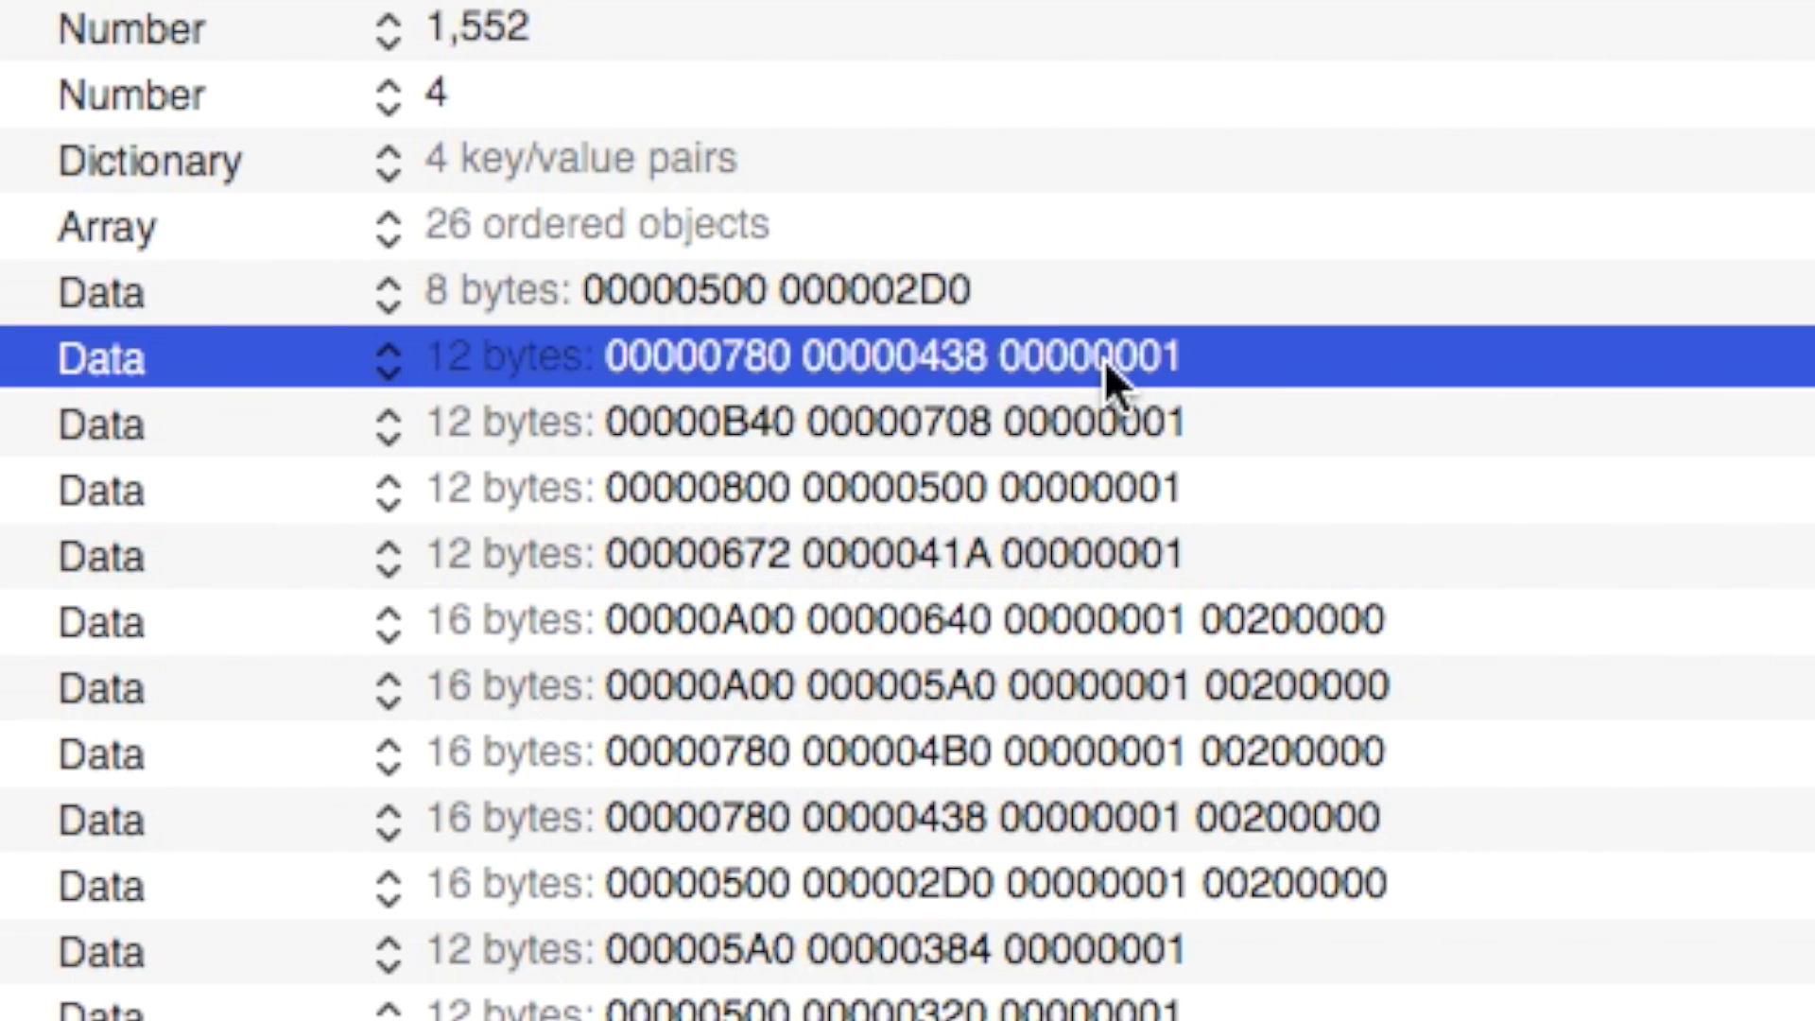
{"action": "left_click", "coordinate": [1057, 358]}
{"action": "left_click", "coordinate": [1001, 357]}
{"action": "double_click", "coordinate": [1002, 357]}
{"action": "key", "text": "super+c"}
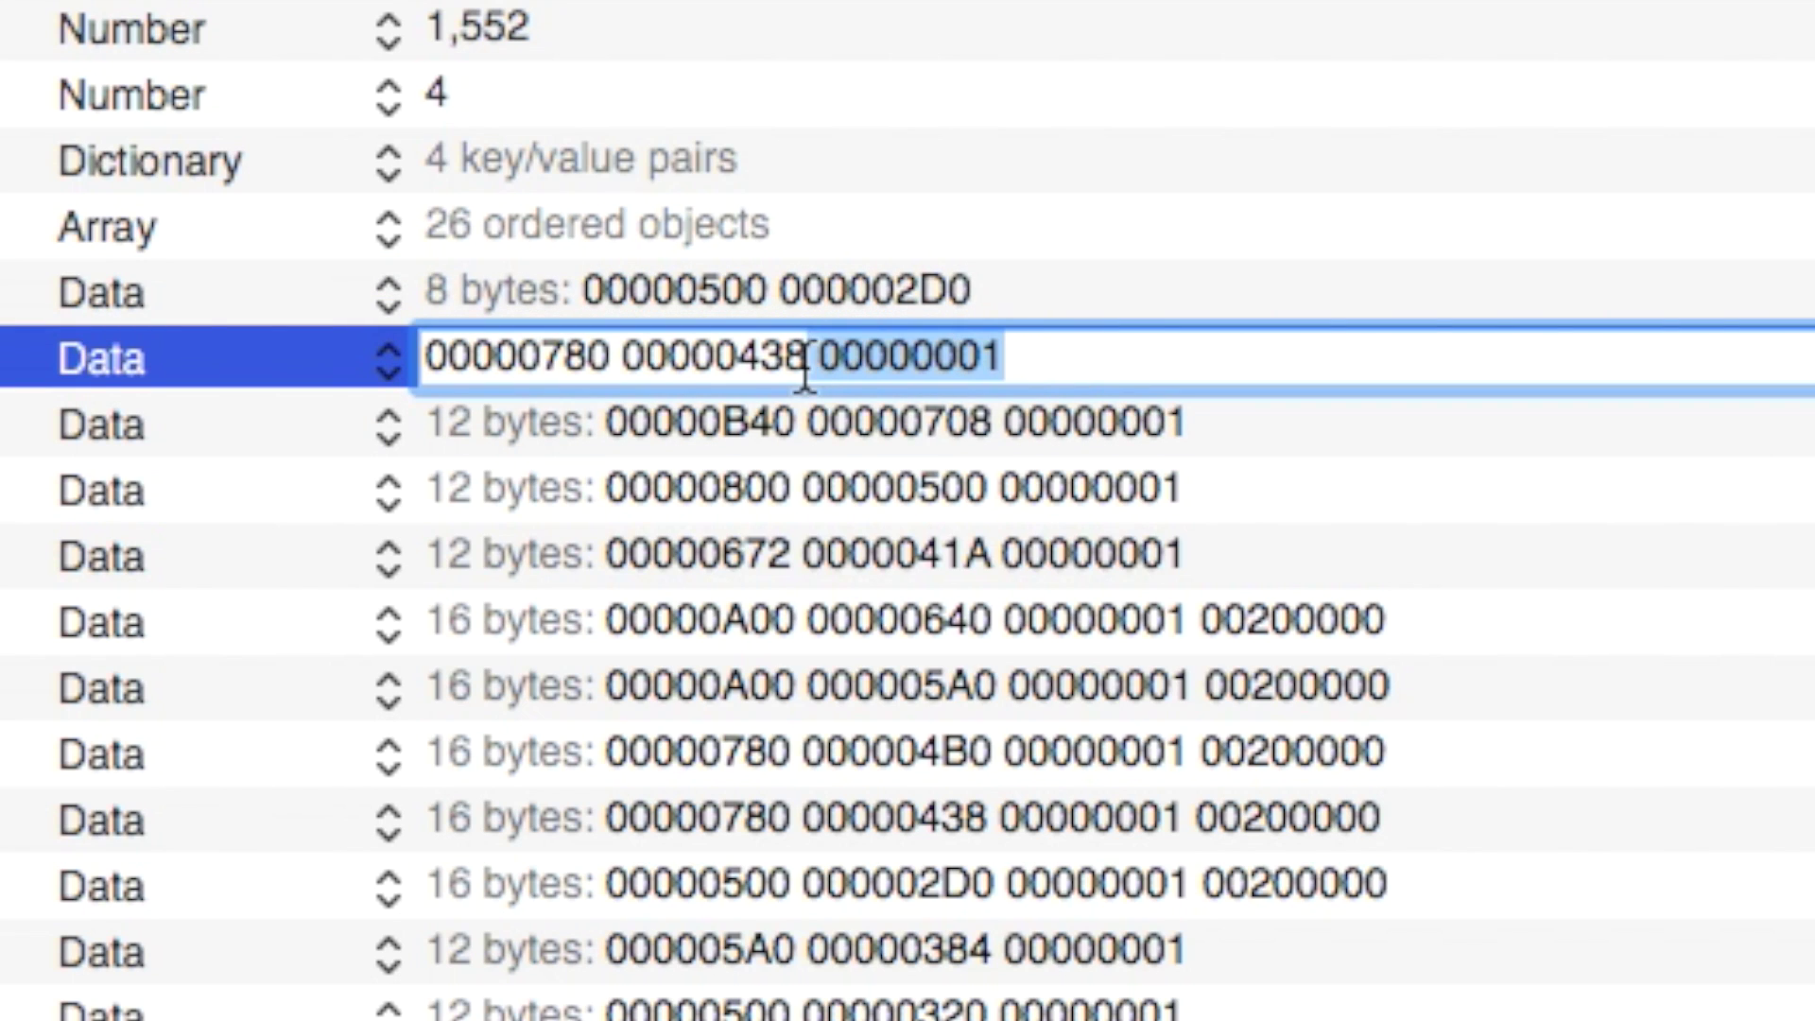
{"action": "left_click", "coordinate": [1046, 280]}
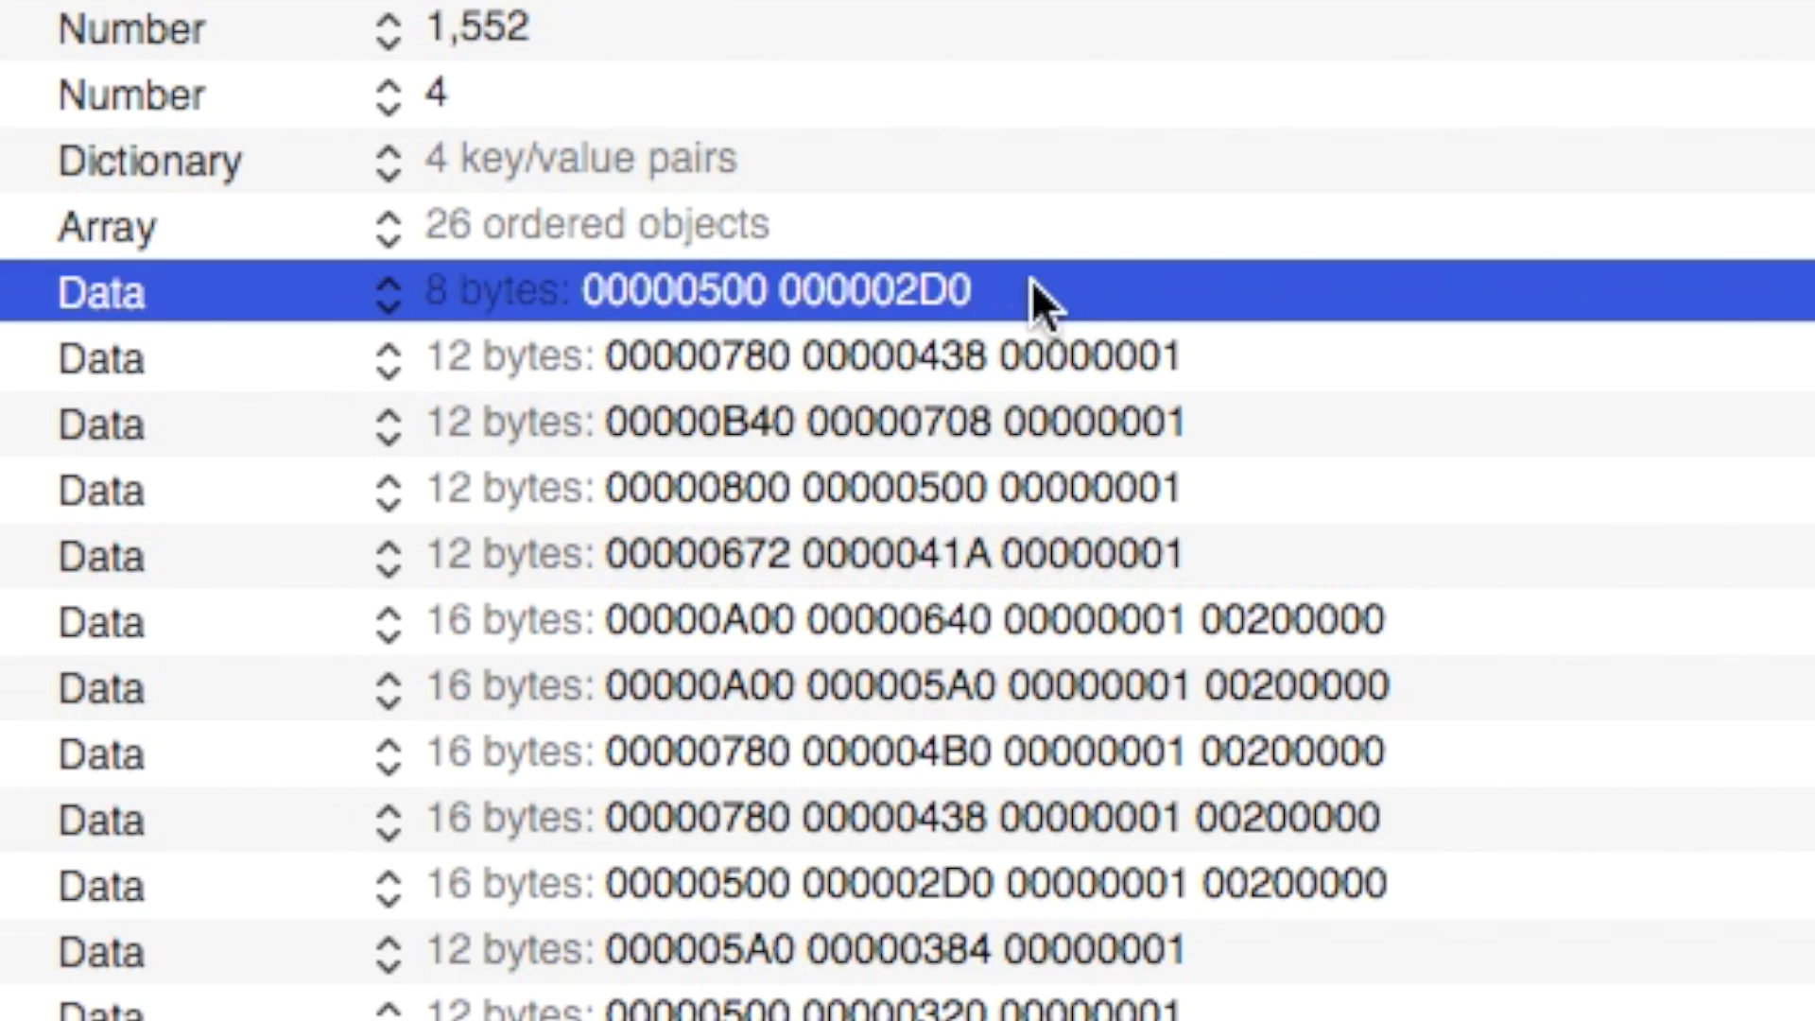
{"action": "left_click", "coordinate": [1023, 283]}
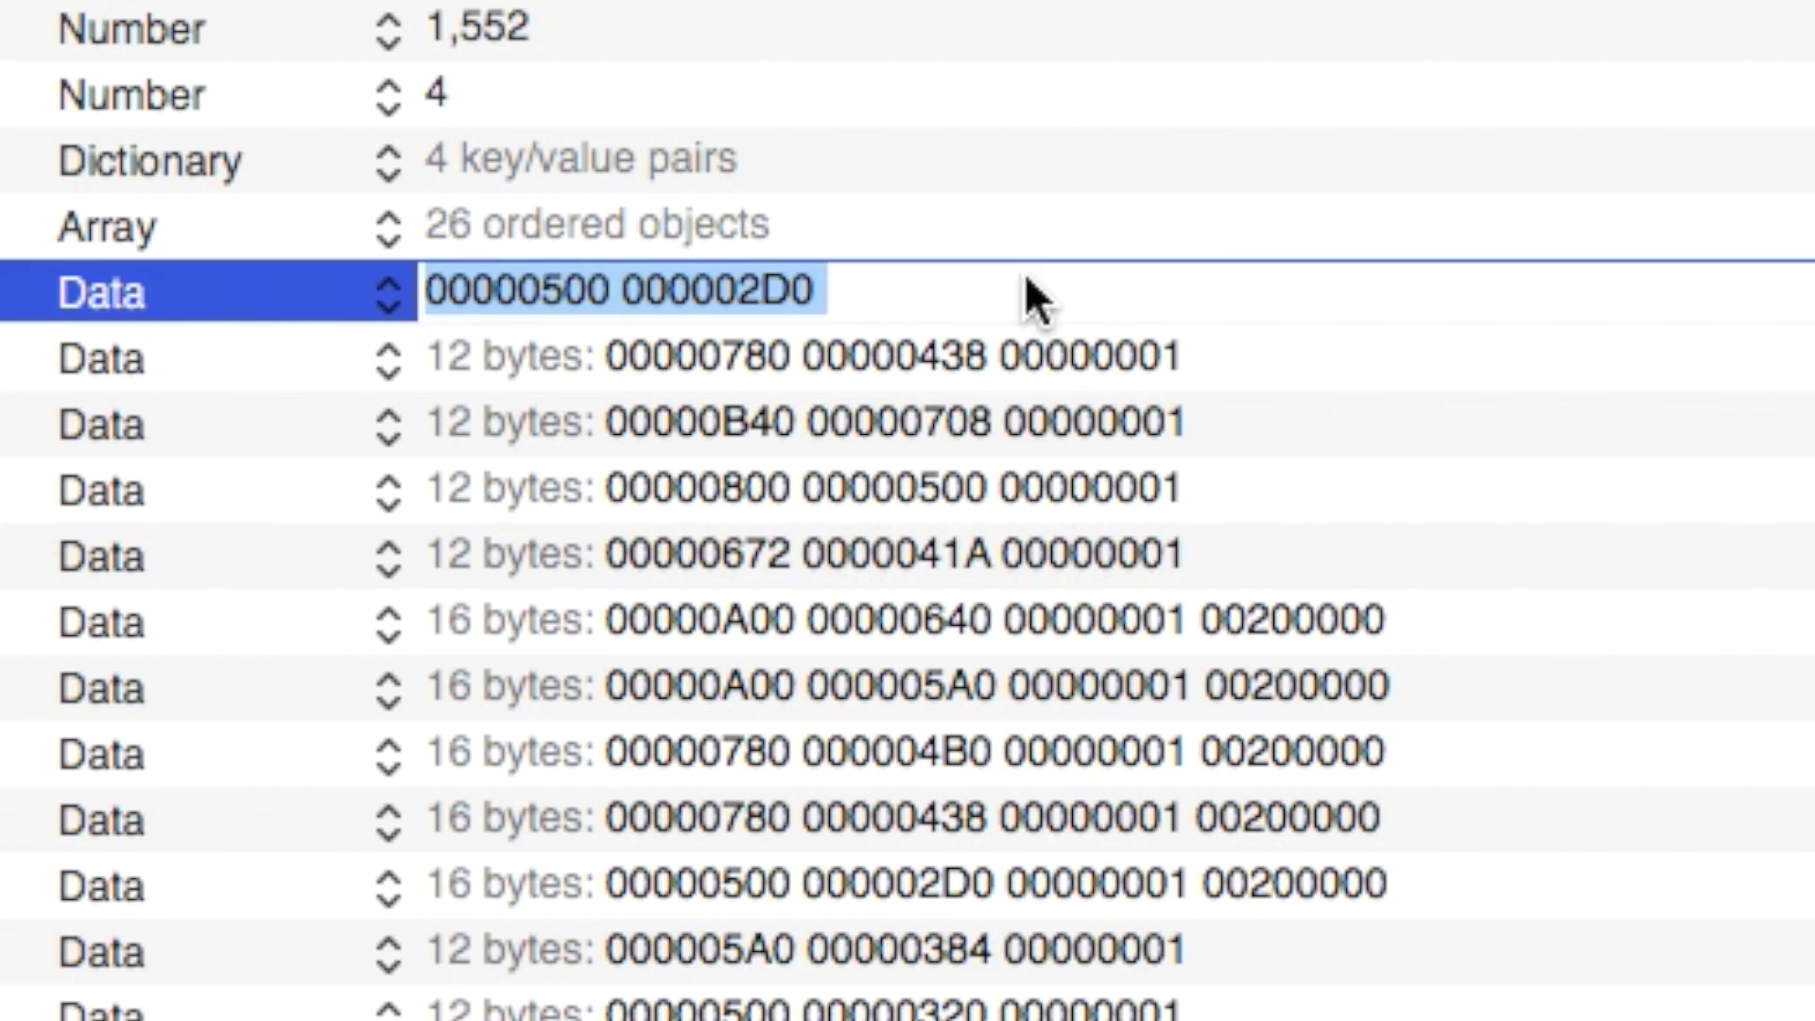
{"action": "left_click", "coordinate": [928, 287]}
{"action": "key", "text": "super+v"}
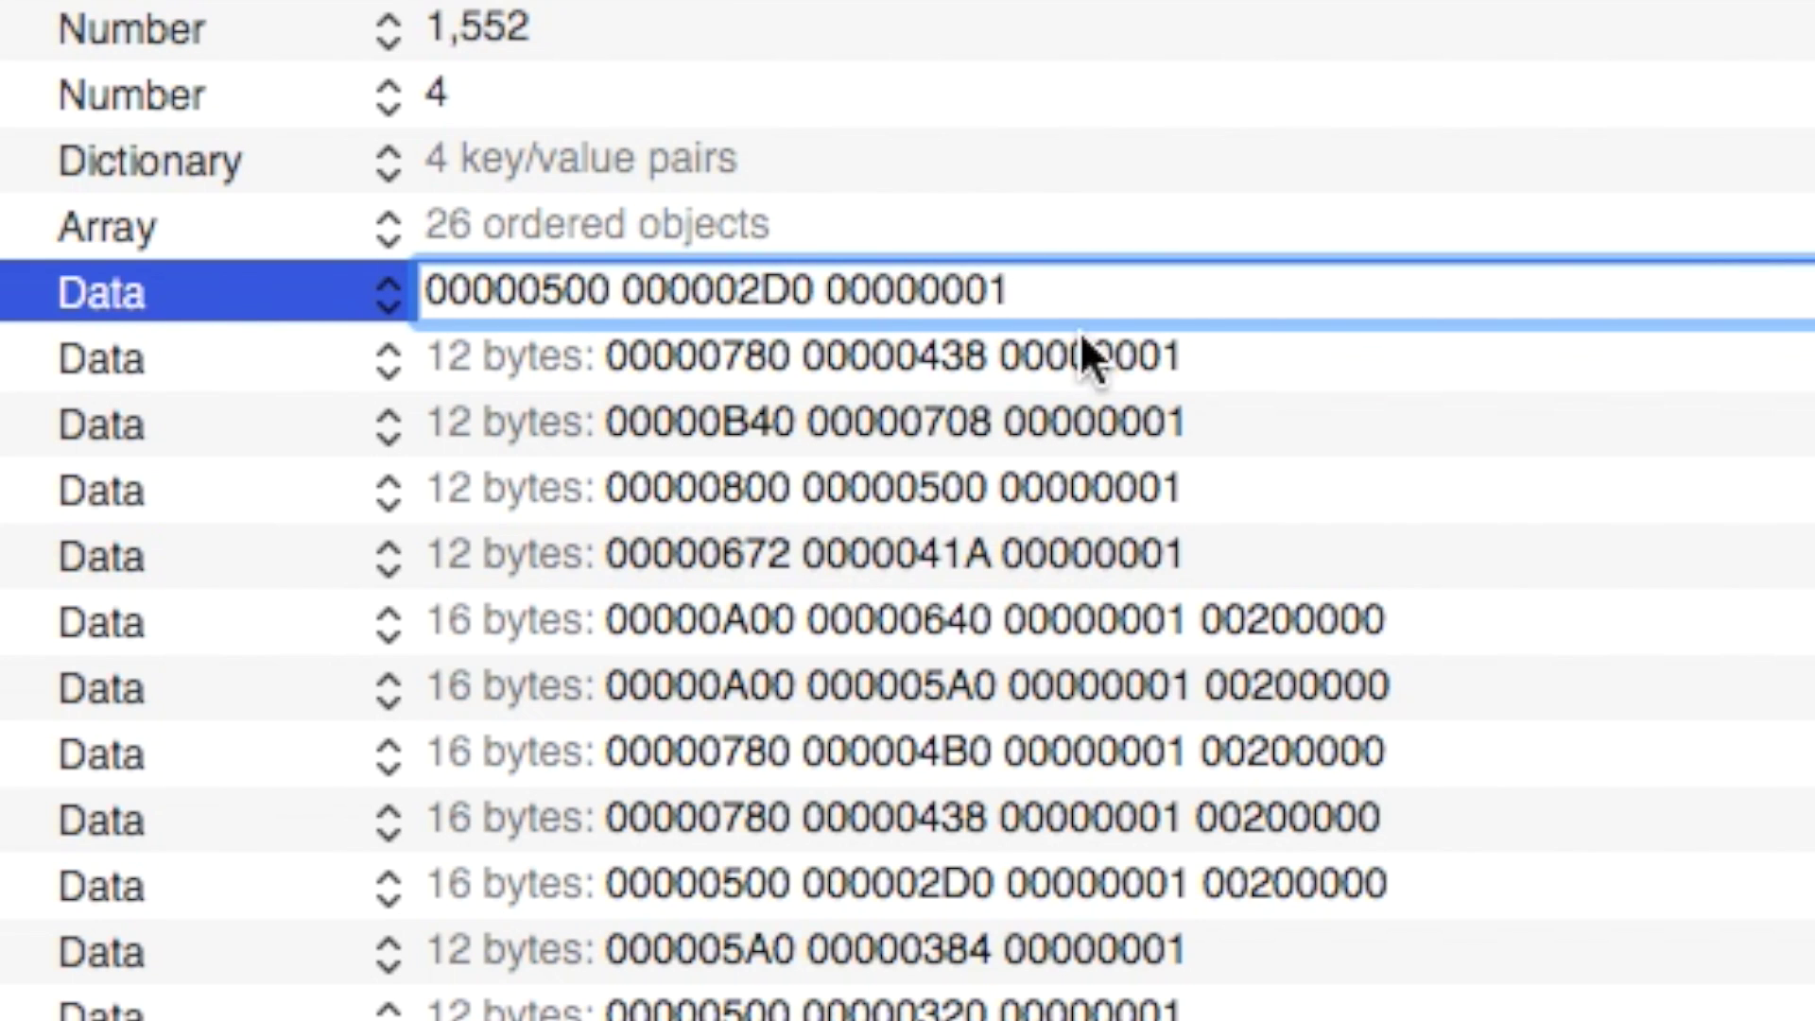
{"action": "left_click", "coordinate": [1024, 383]}
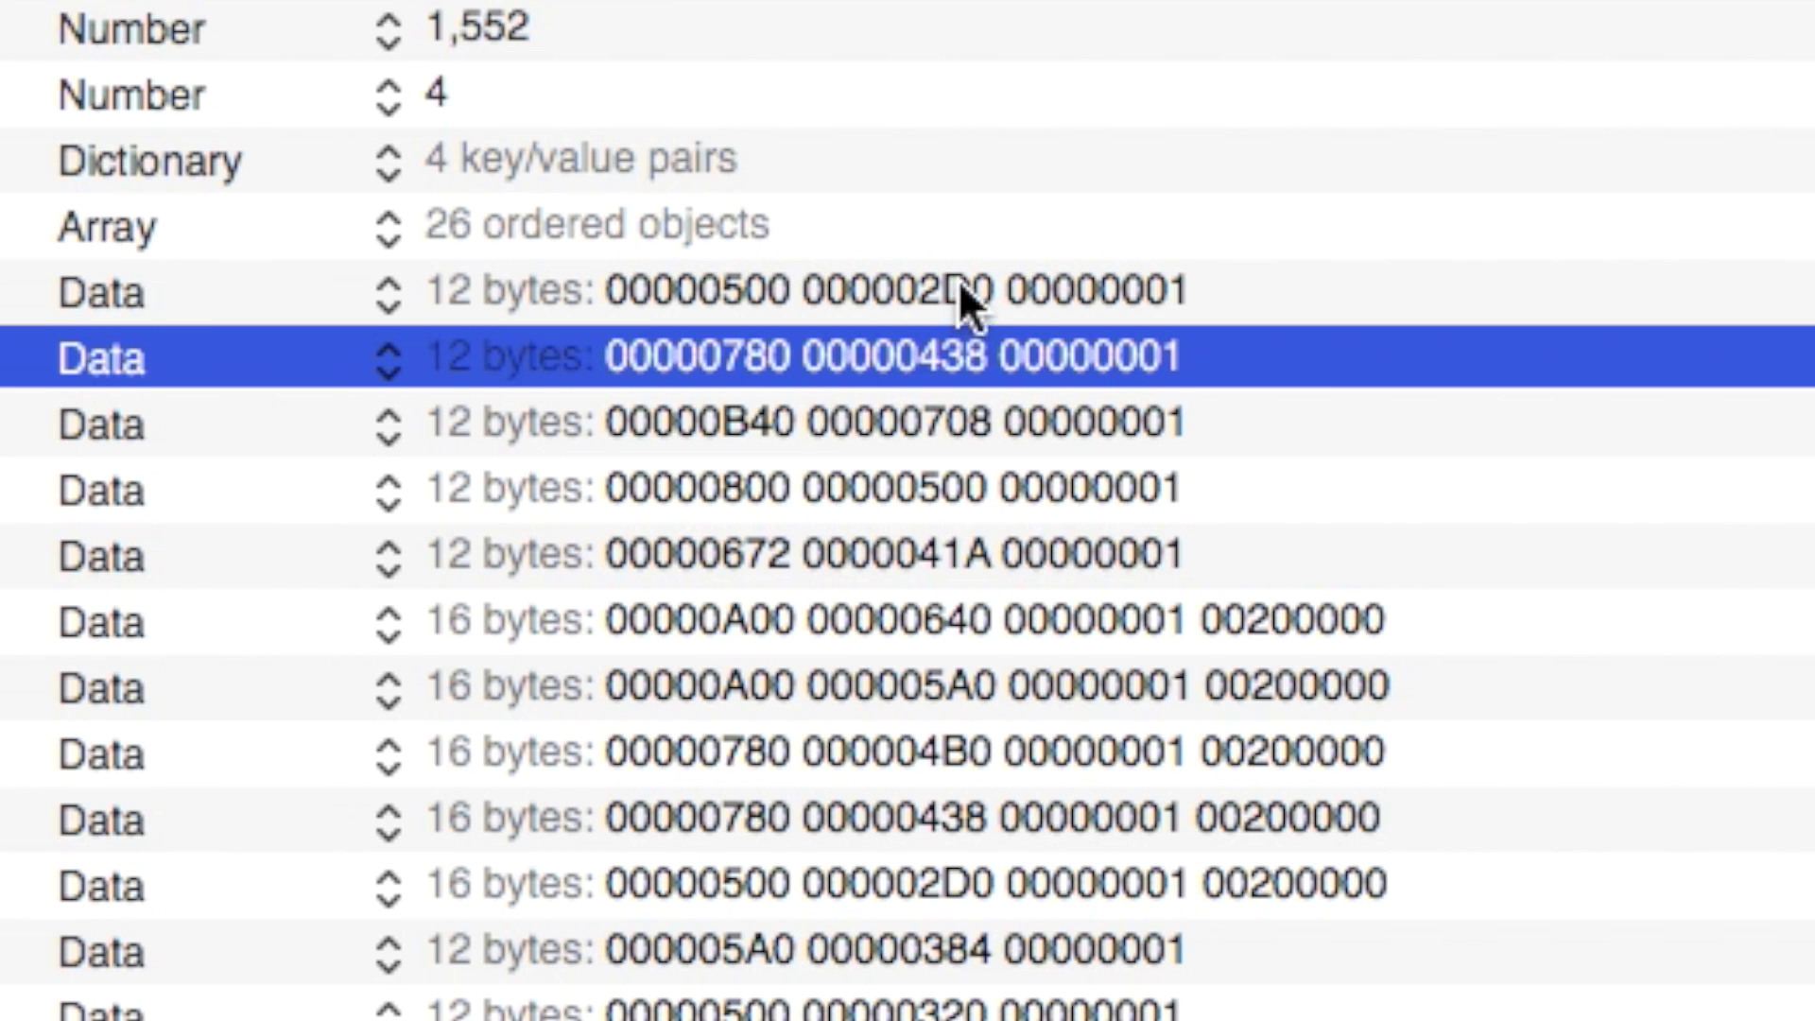
{"action": "left_click", "coordinate": [943, 283]}
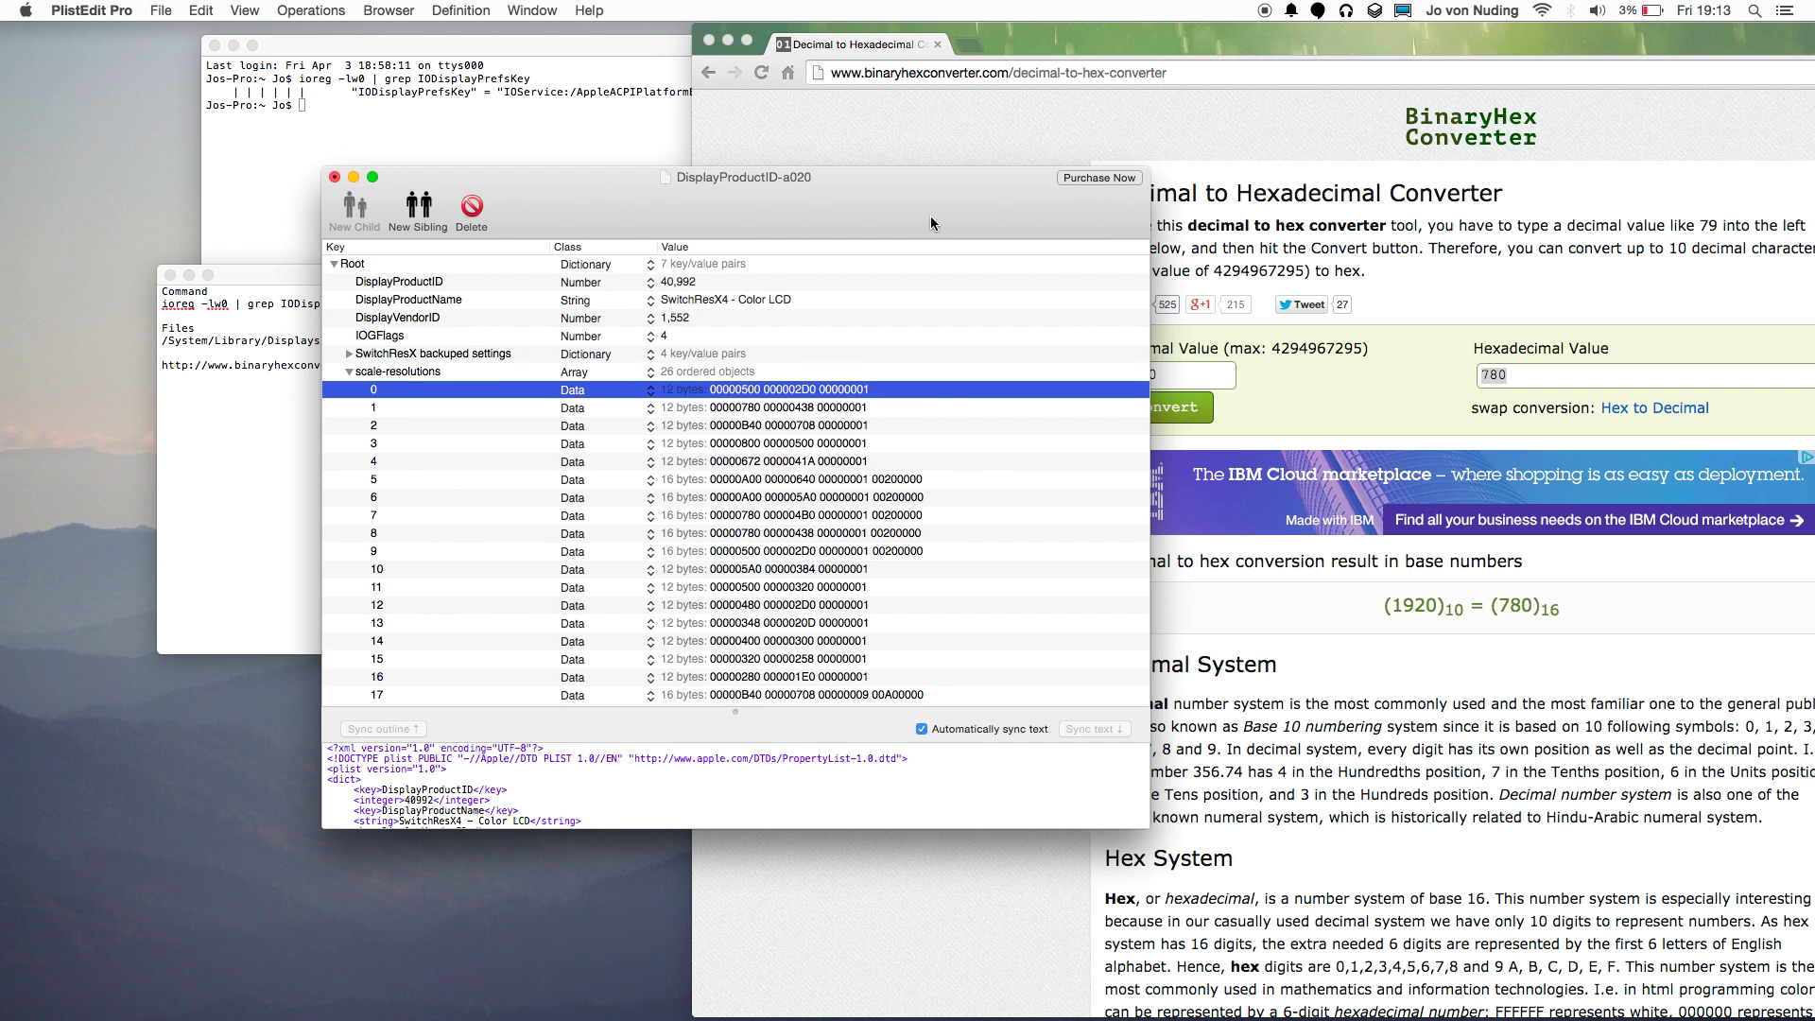
Move the plist window aside, then close the edited DisplayProductID-a020 document.
{"action": "left_click_drag", "start_coordinate": [894, 189], "coordinate": [877, 189]}
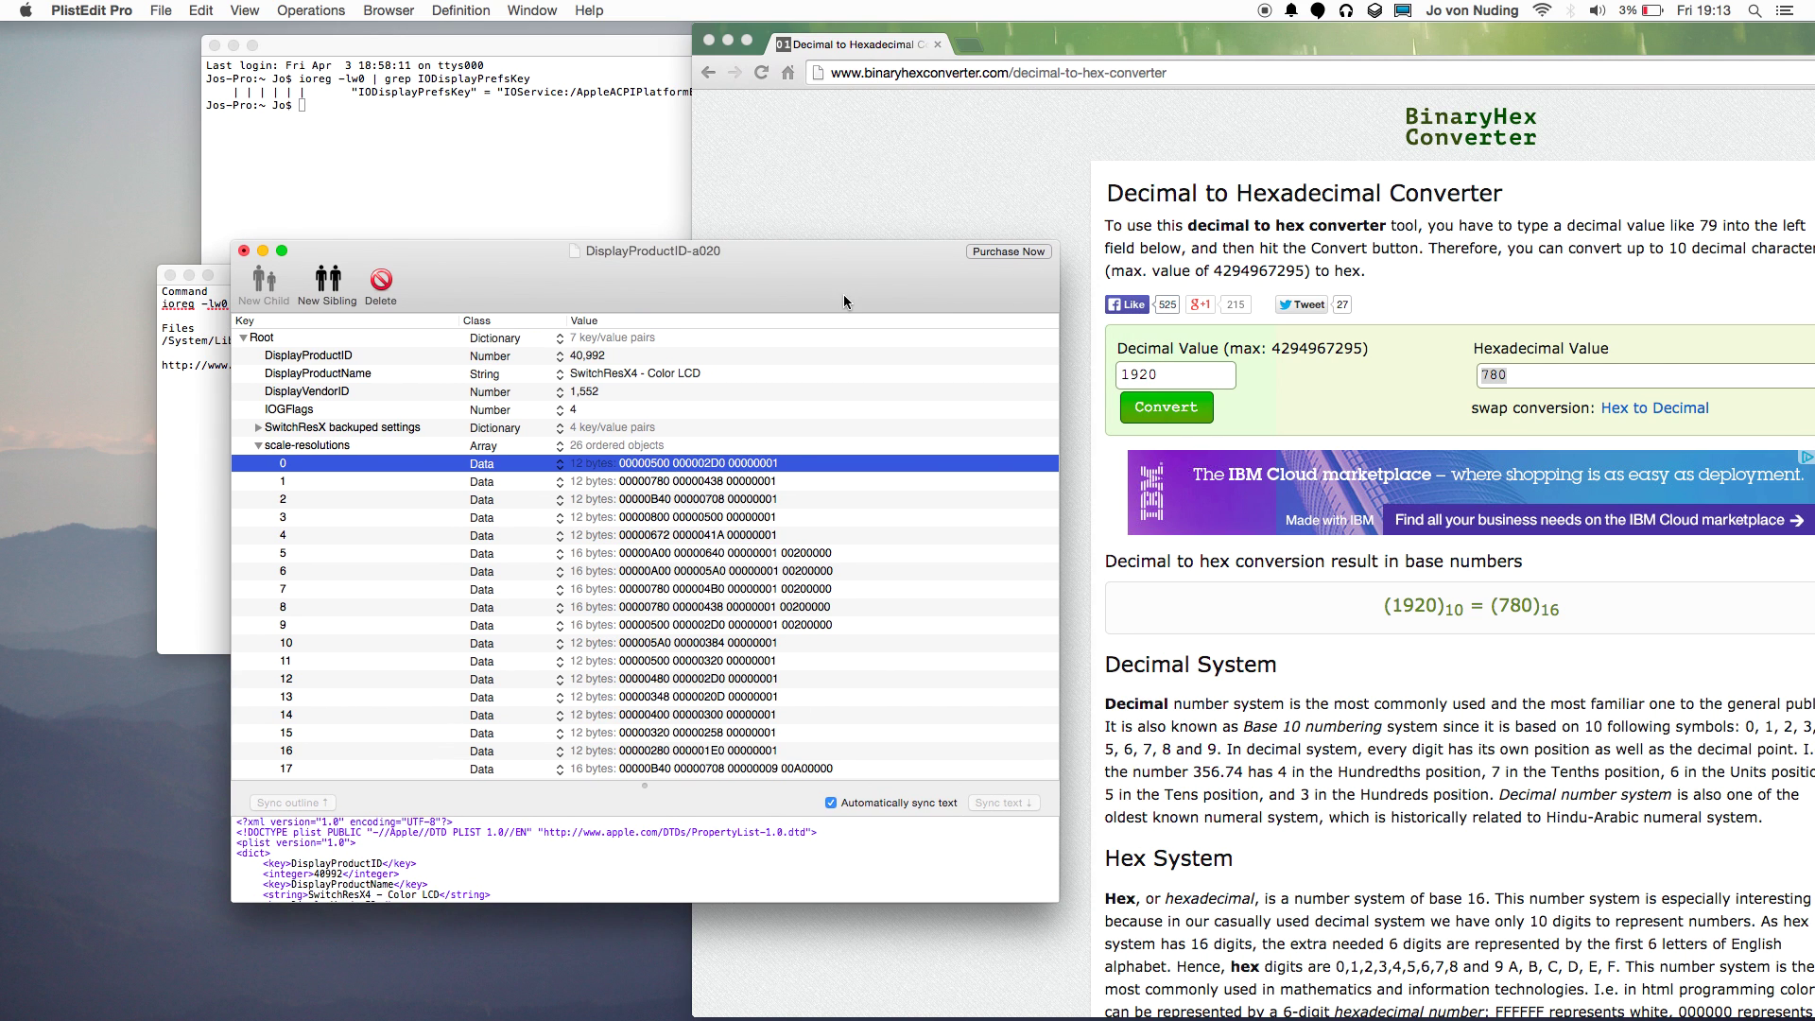
{"action": "left_click_drag", "start_coordinate": [550, 199], "coordinate": [711, 280]}
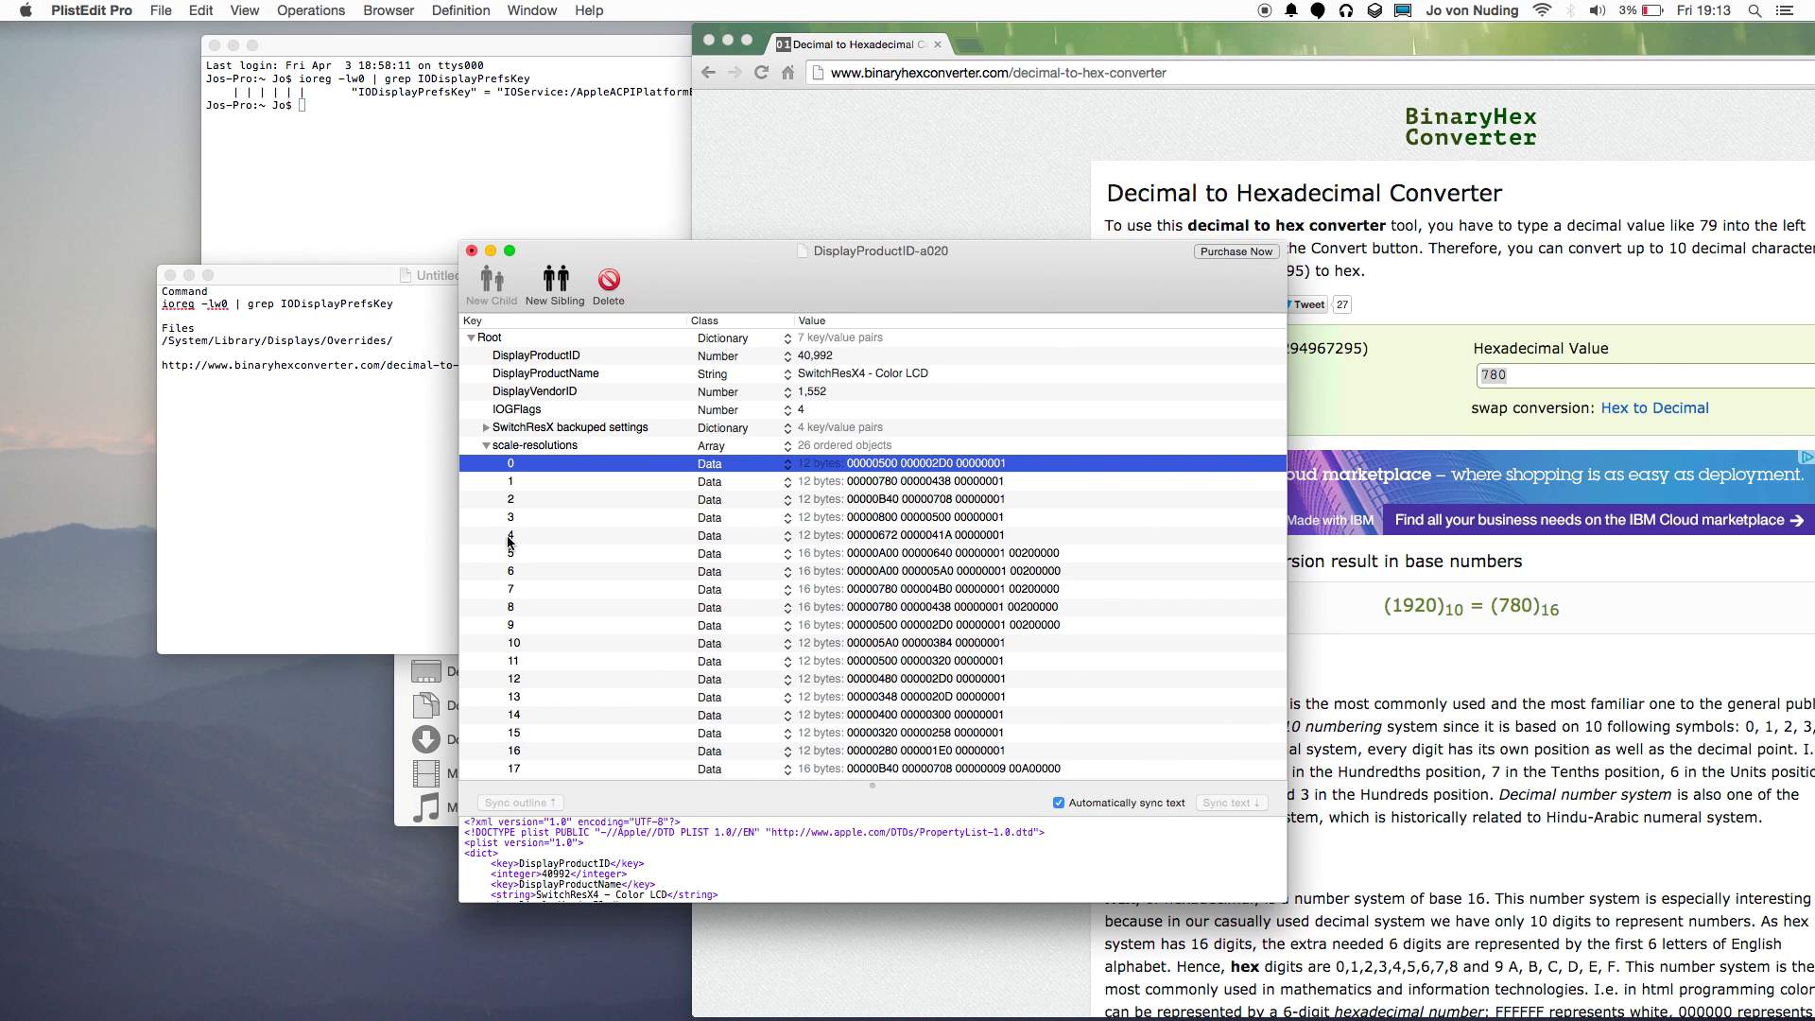
{"action": "left_click", "coordinate": [450, 740]}
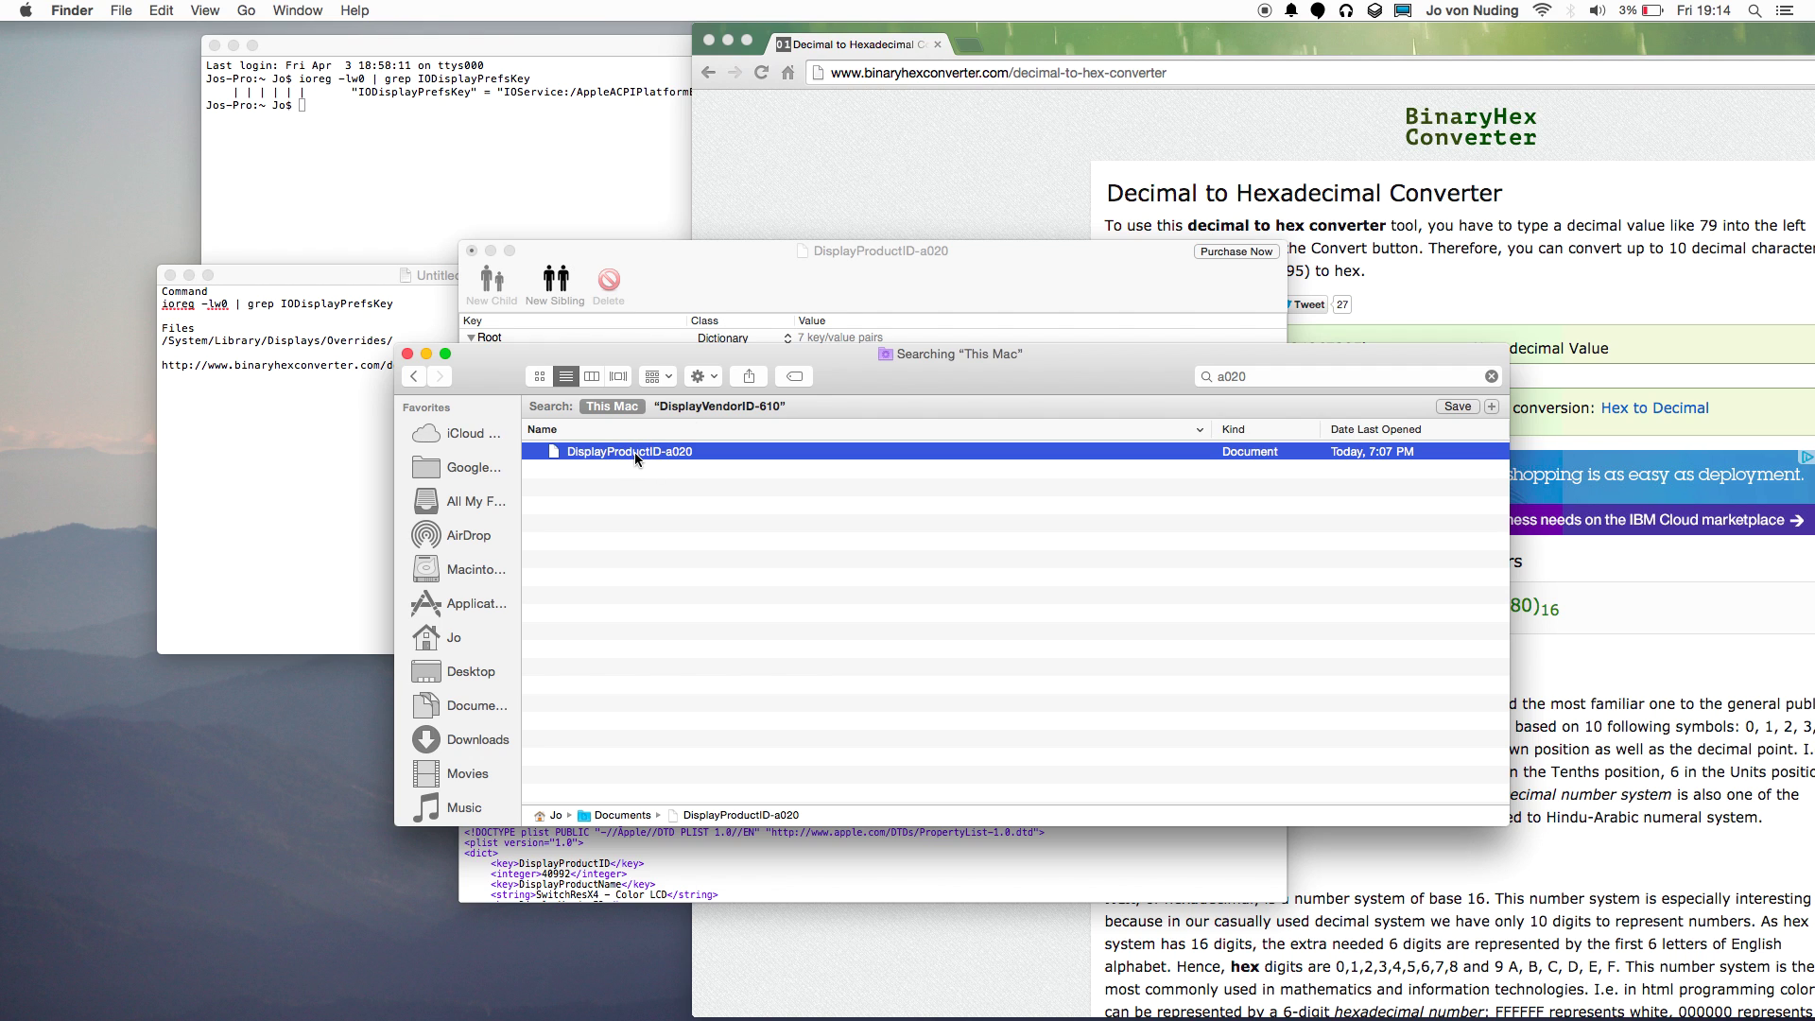
{"action": "left_click", "coordinate": [722, 295]}
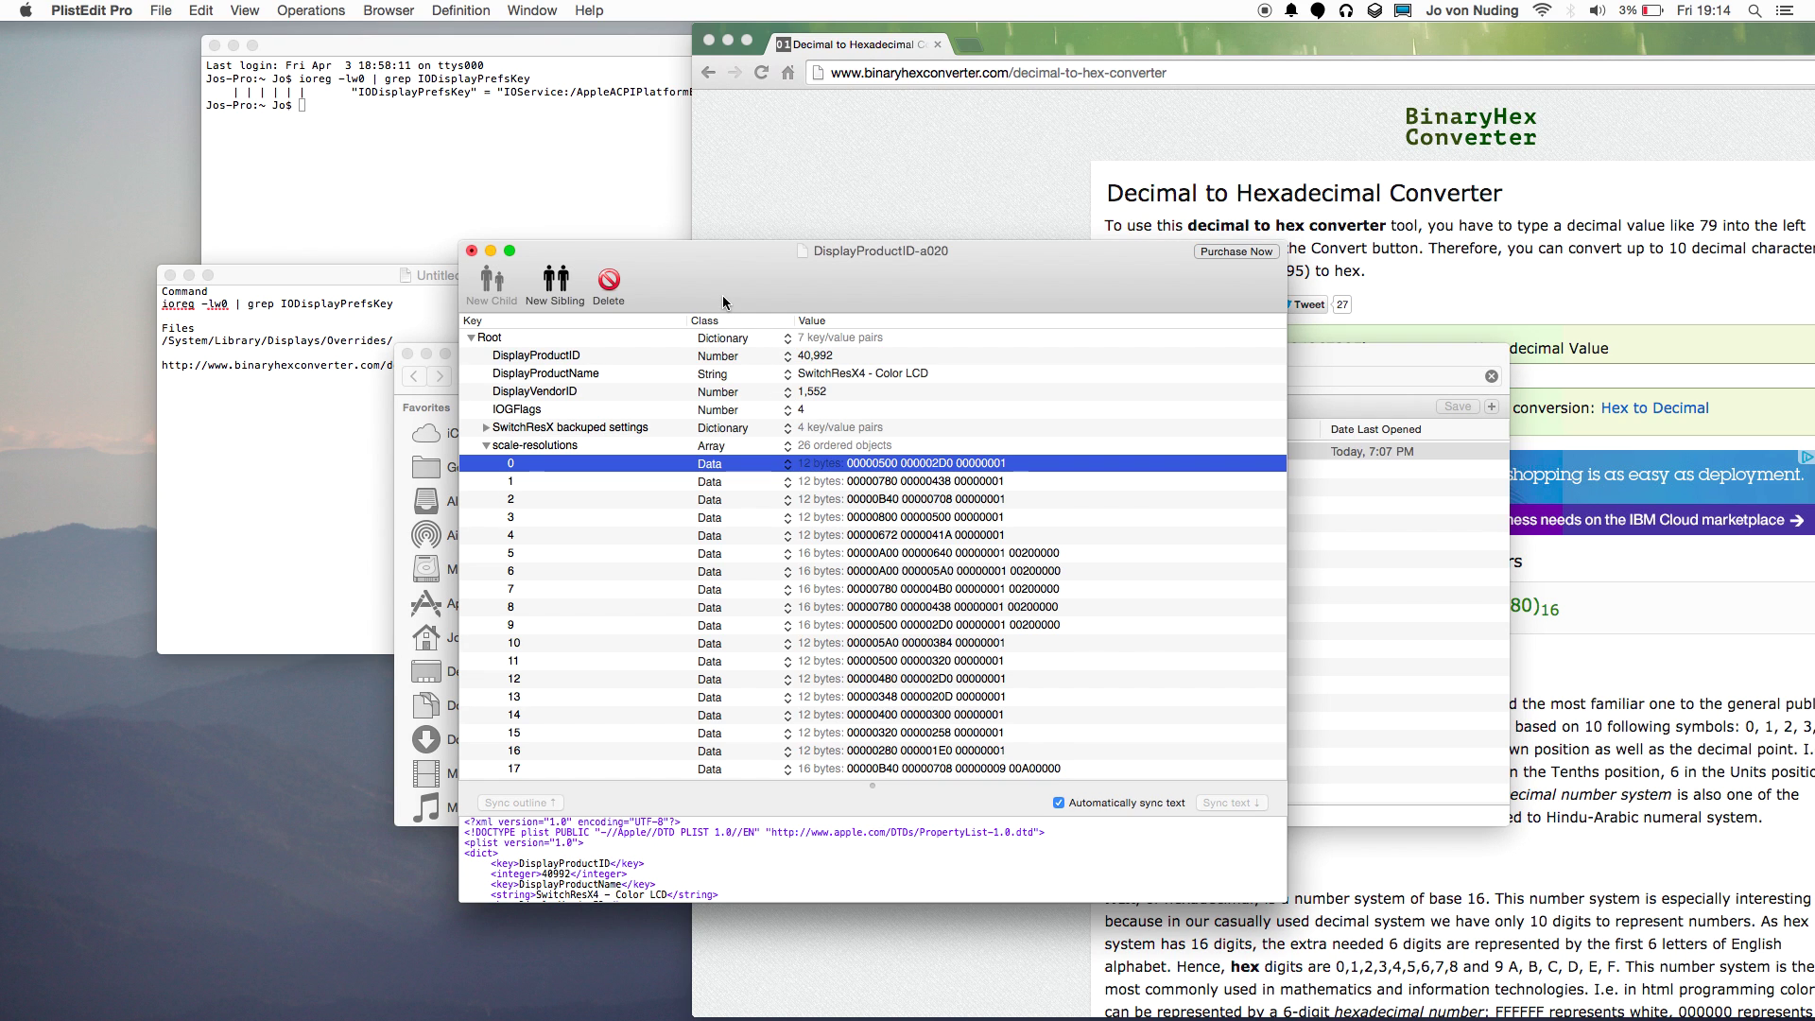
{"action": "left_click", "coordinate": [471, 250]}
Drag the DisplayProductID-a020 file from the search results to the desktop's top-left corner.
{"action": "left_click", "coordinate": [731, 453]}
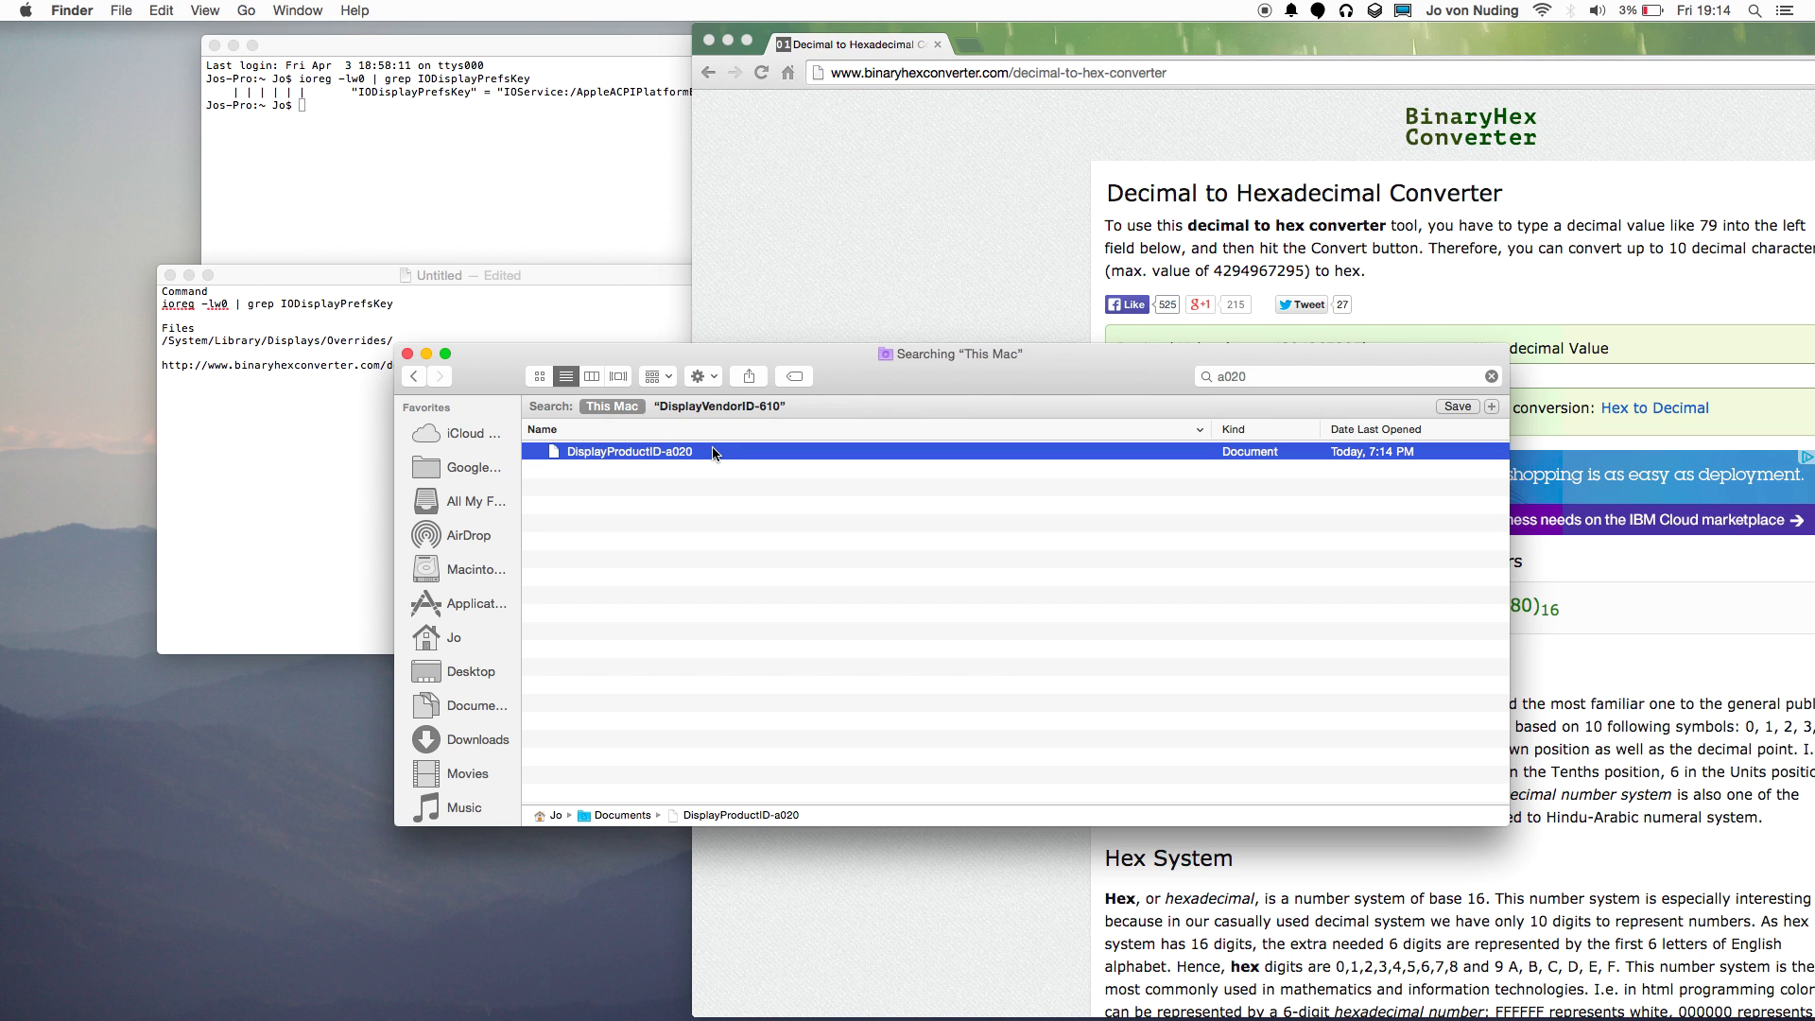
{"action": "left_click", "coordinate": [145, 160]}
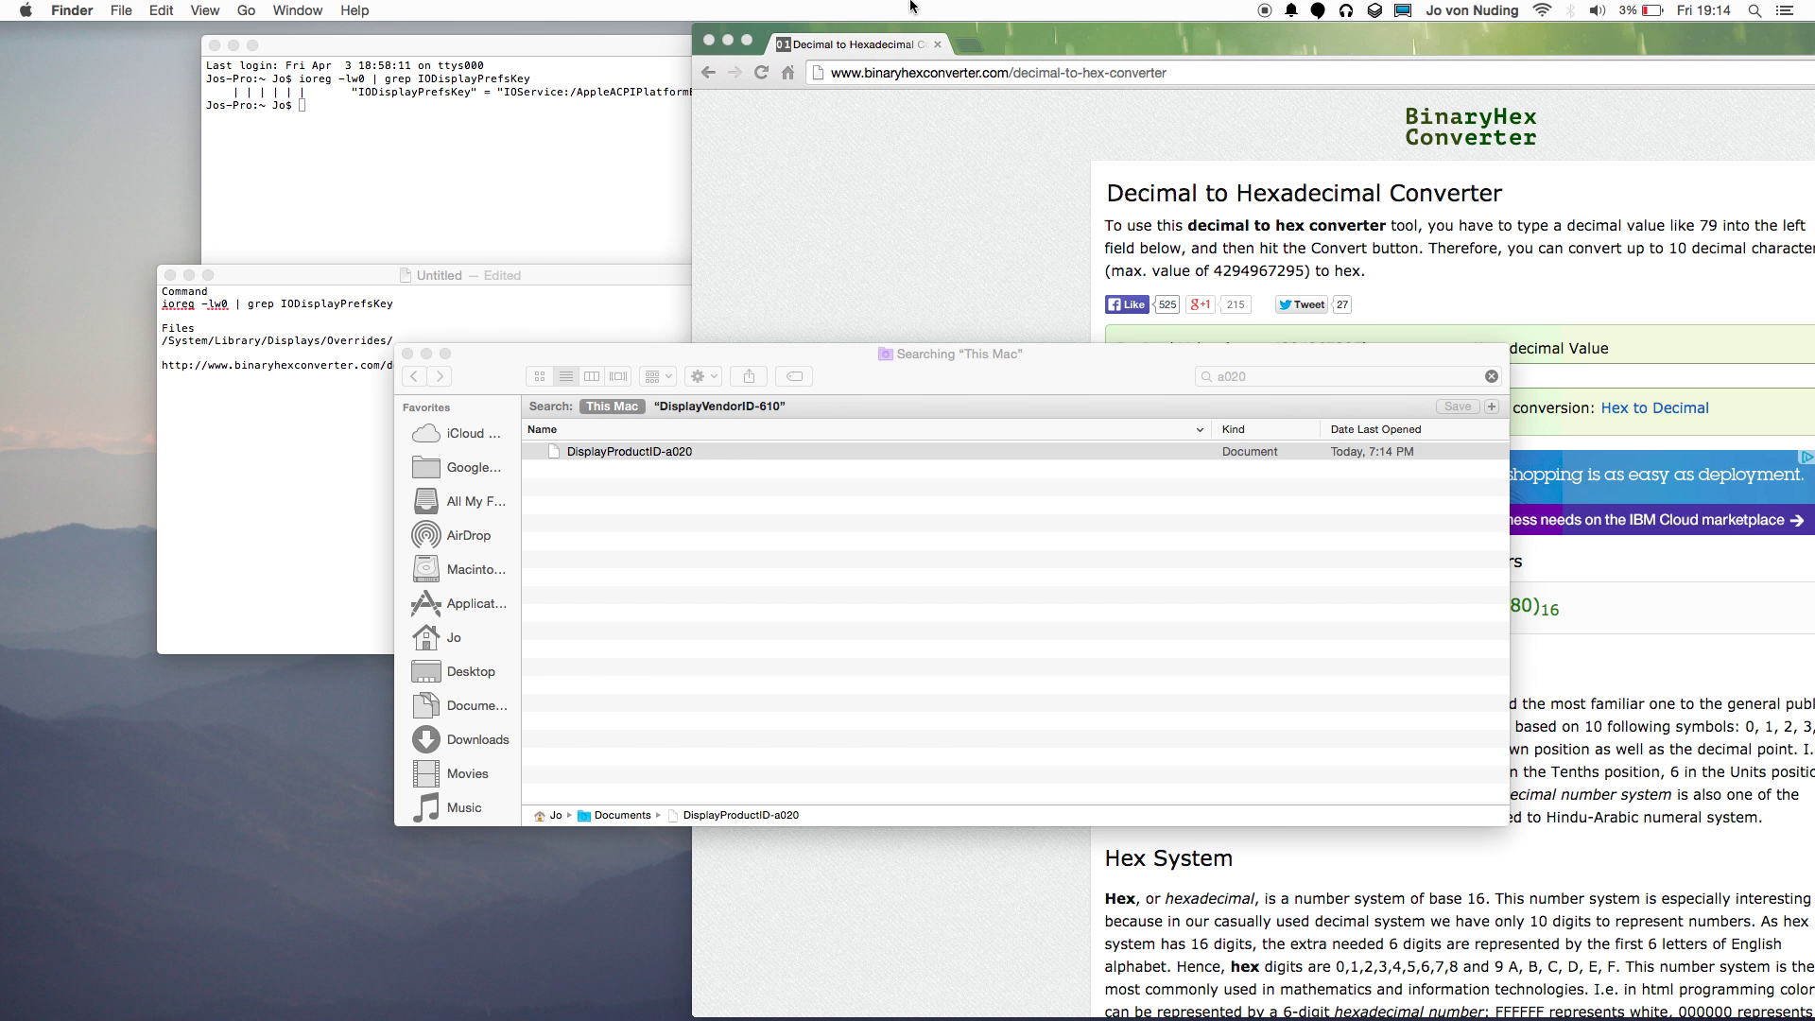
{"action": "mouse_move", "coordinate": [1810, 5]}
{"action": "left_click_drag", "start_coordinate": [1798, 85], "coordinate": [64, 78]}
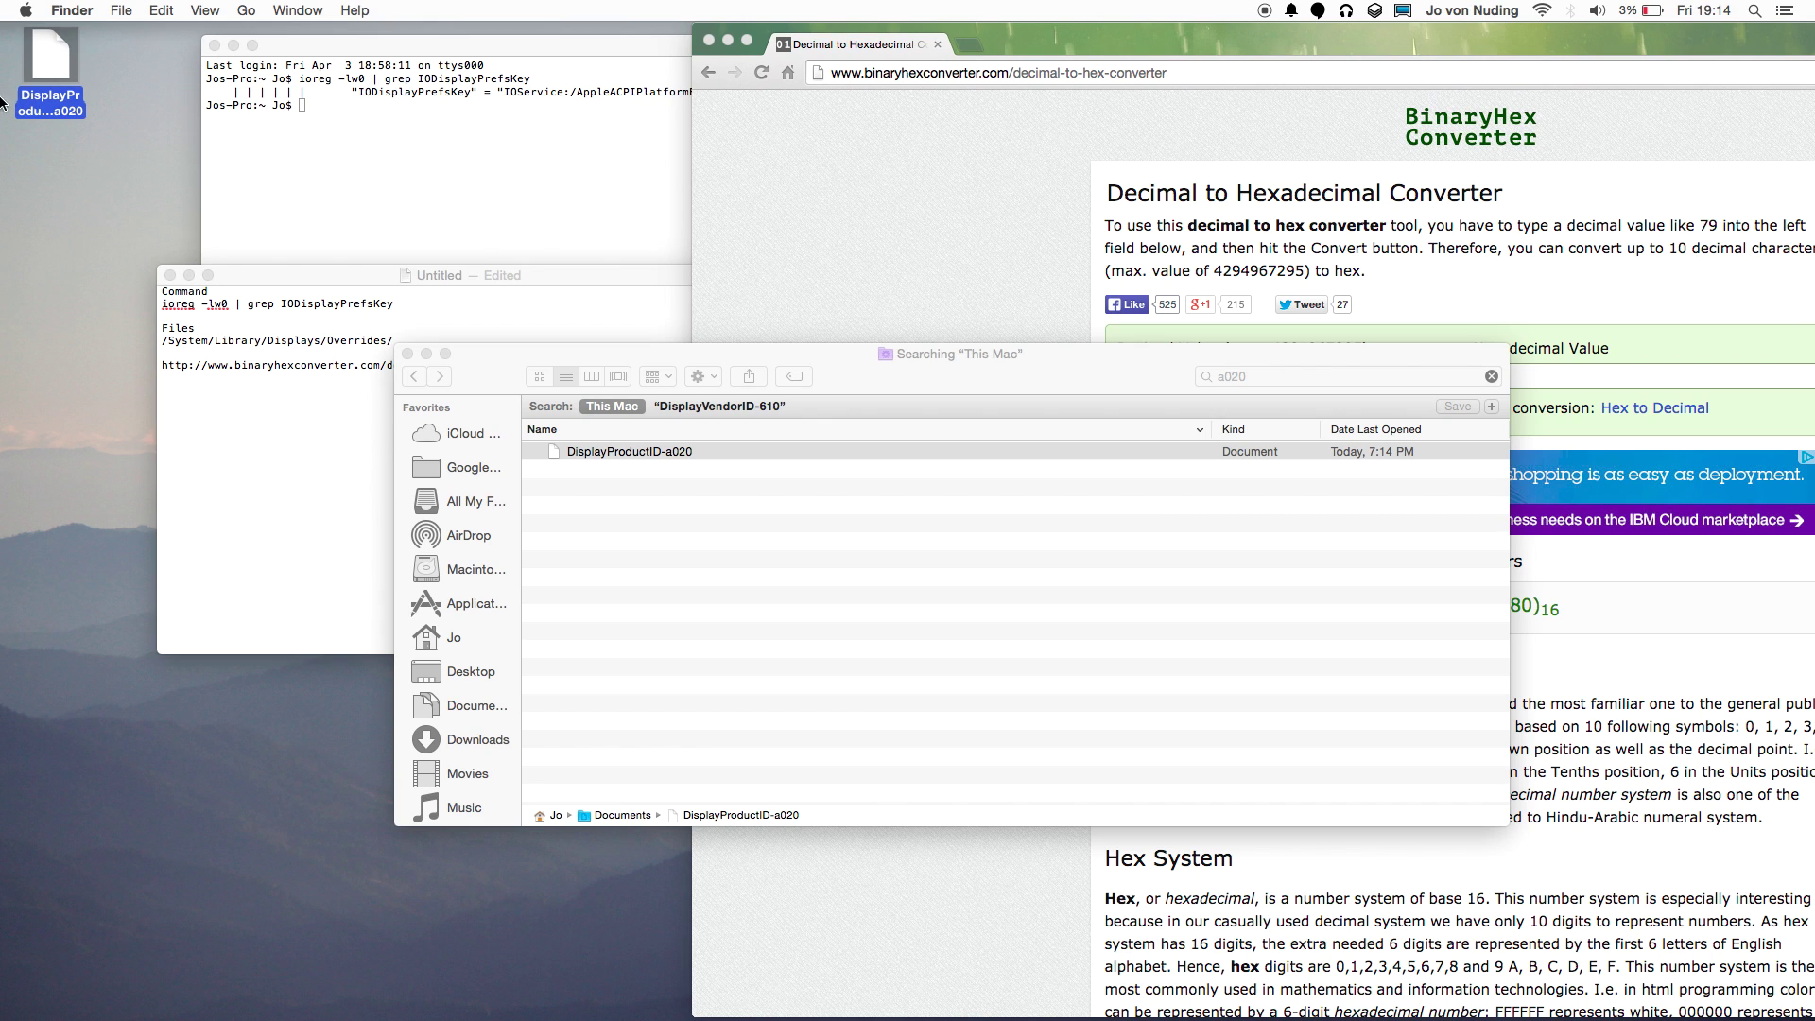
{"action": "left_click", "coordinate": [163, 54]}
{"action": "left_click", "coordinate": [59, 54]}
Open the desktop DisplayProductID-a020 plist and inspect its scale-resolutions array, selecting entry 0.
{"action": "double_click", "coordinate": [59, 68]}
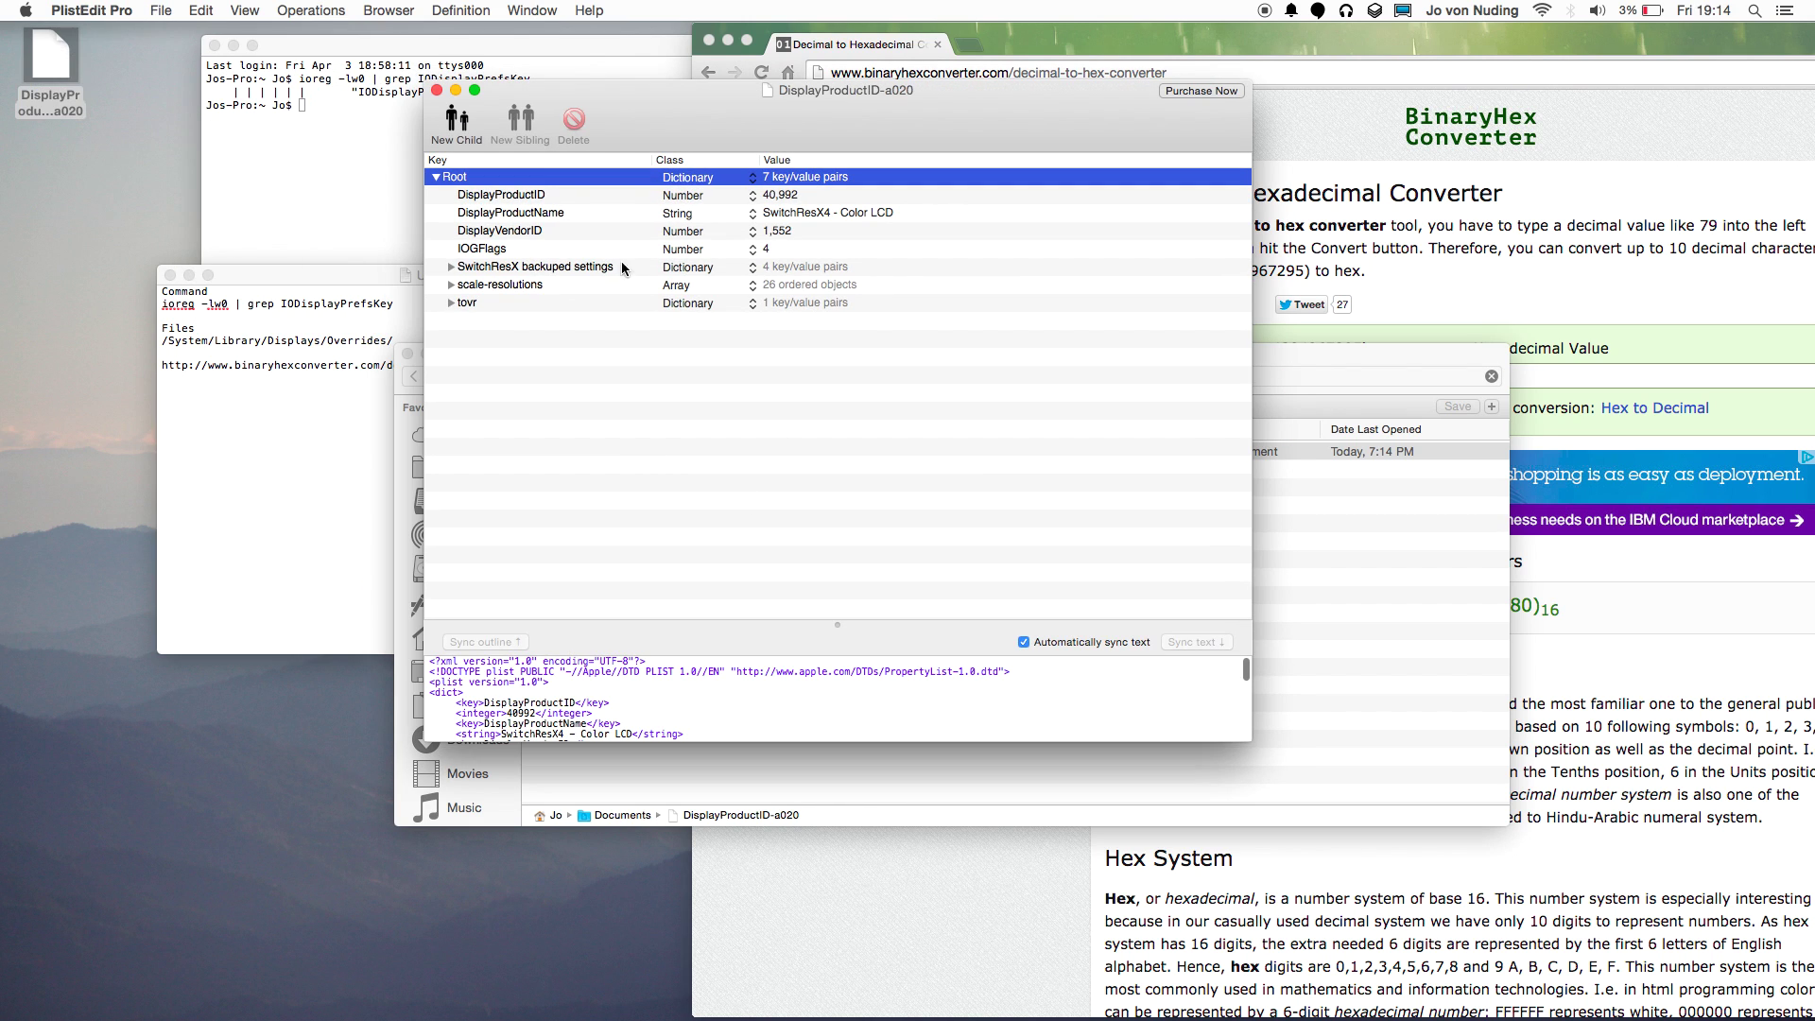
{"action": "left_click", "coordinate": [451, 284]}
{"action": "left_click", "coordinate": [518, 288]}
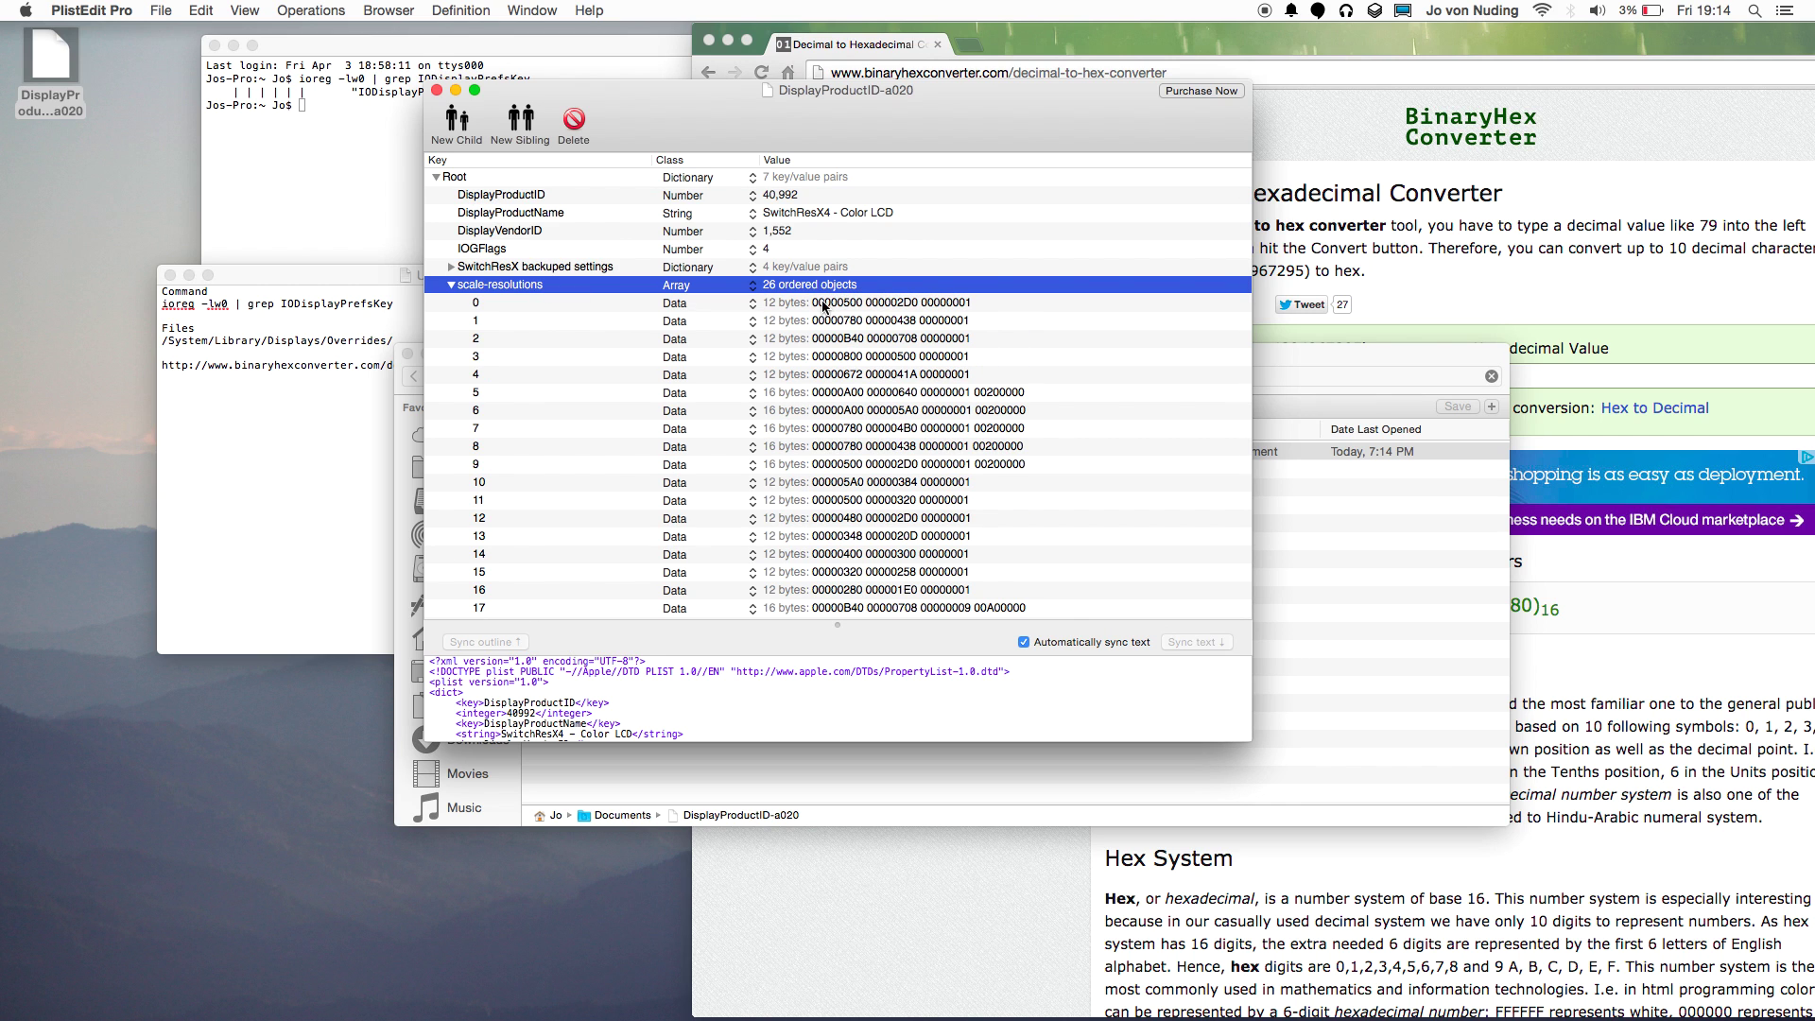
{"action": "left_click", "coordinate": [611, 308]}
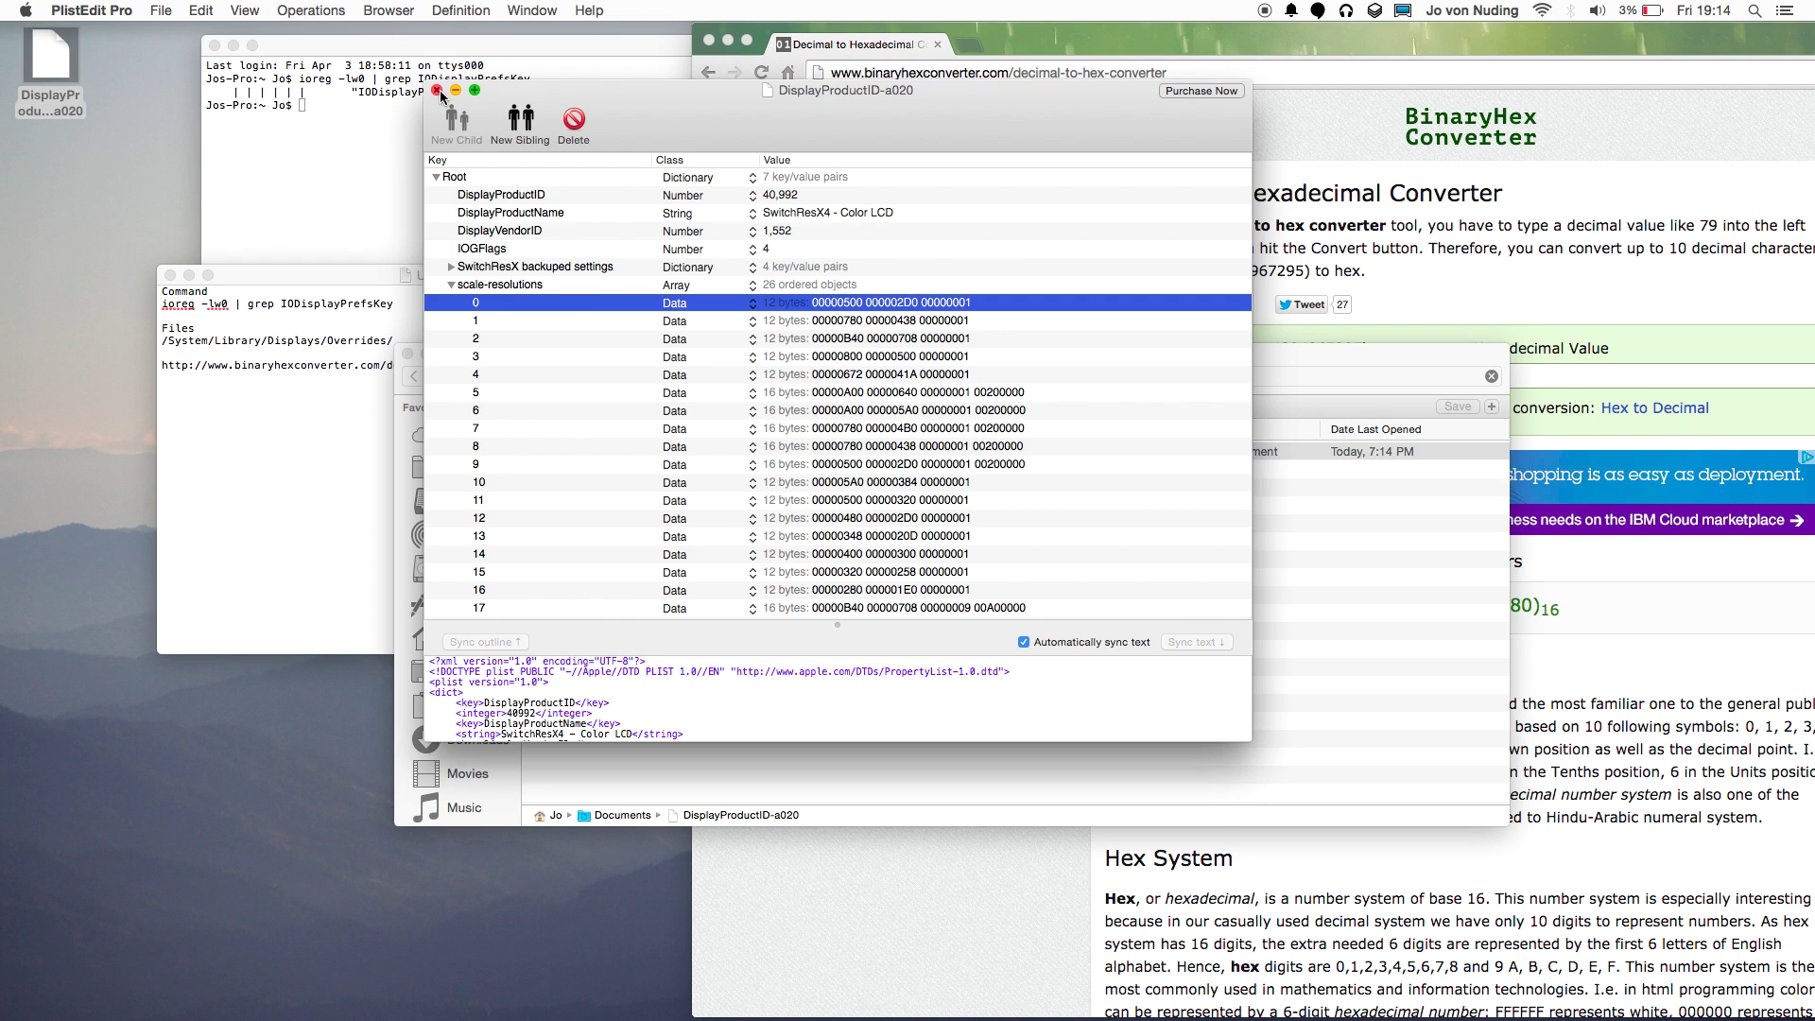
Close the DisplayProductID-a020 plist document in PlistEdit Pro.
{"action": "left_click", "coordinate": [201, 10]}
{"action": "mouse_move", "coordinate": [160, 10]}
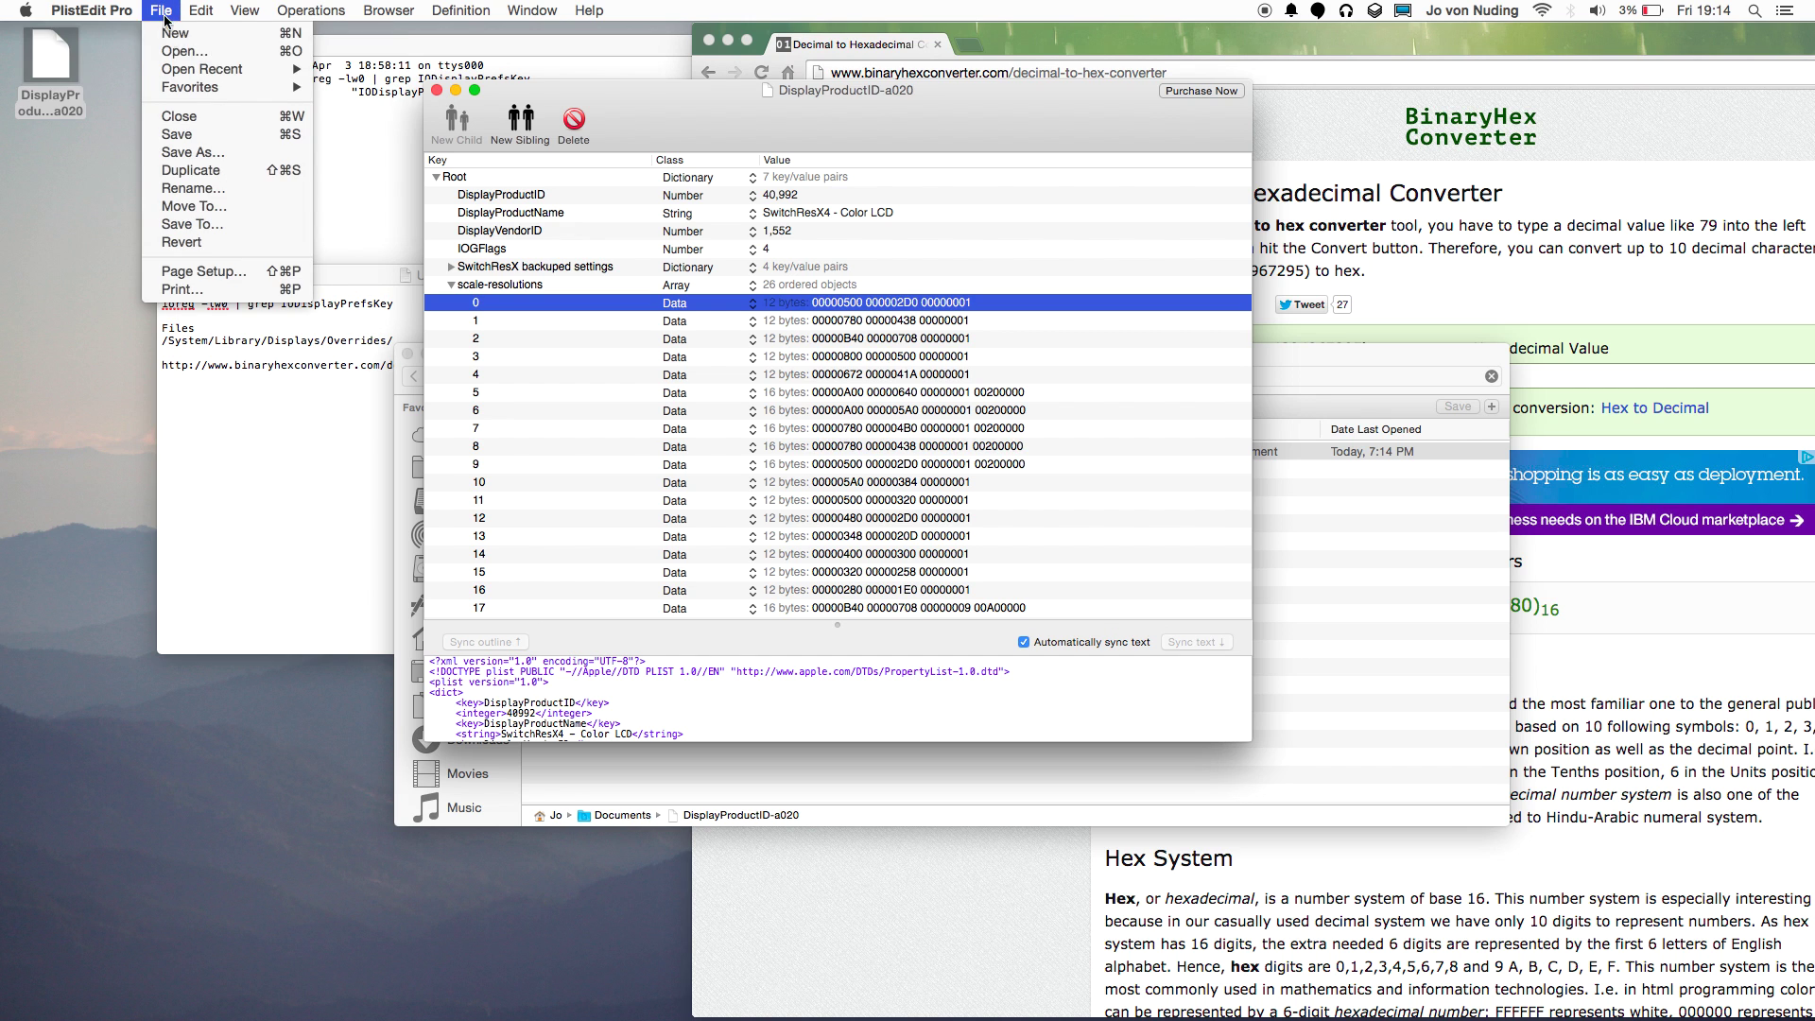
{"action": "left_click", "coordinate": [439, 83]}
{"action": "left_click", "coordinate": [437, 90]}
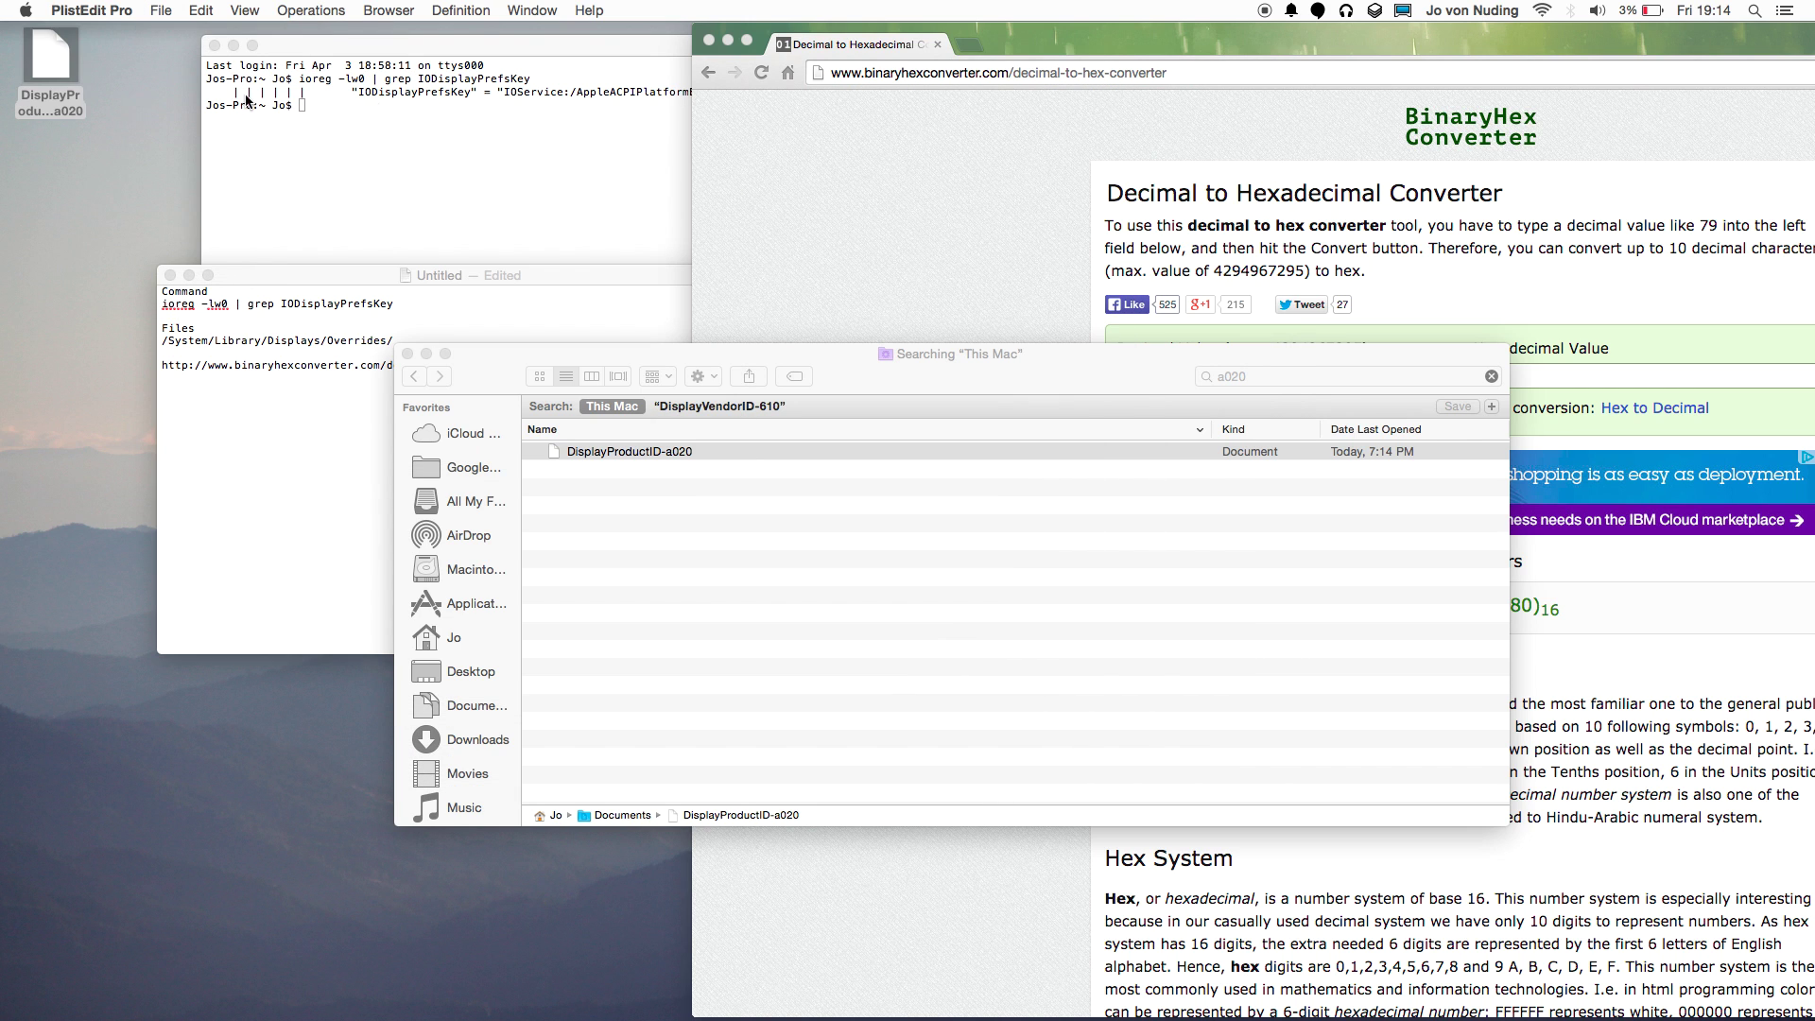
Open the DisplayVendorID-610 overrides folder in Finder, with the desktop plist selected.
{"action": "left_click", "coordinate": [57, 54]}
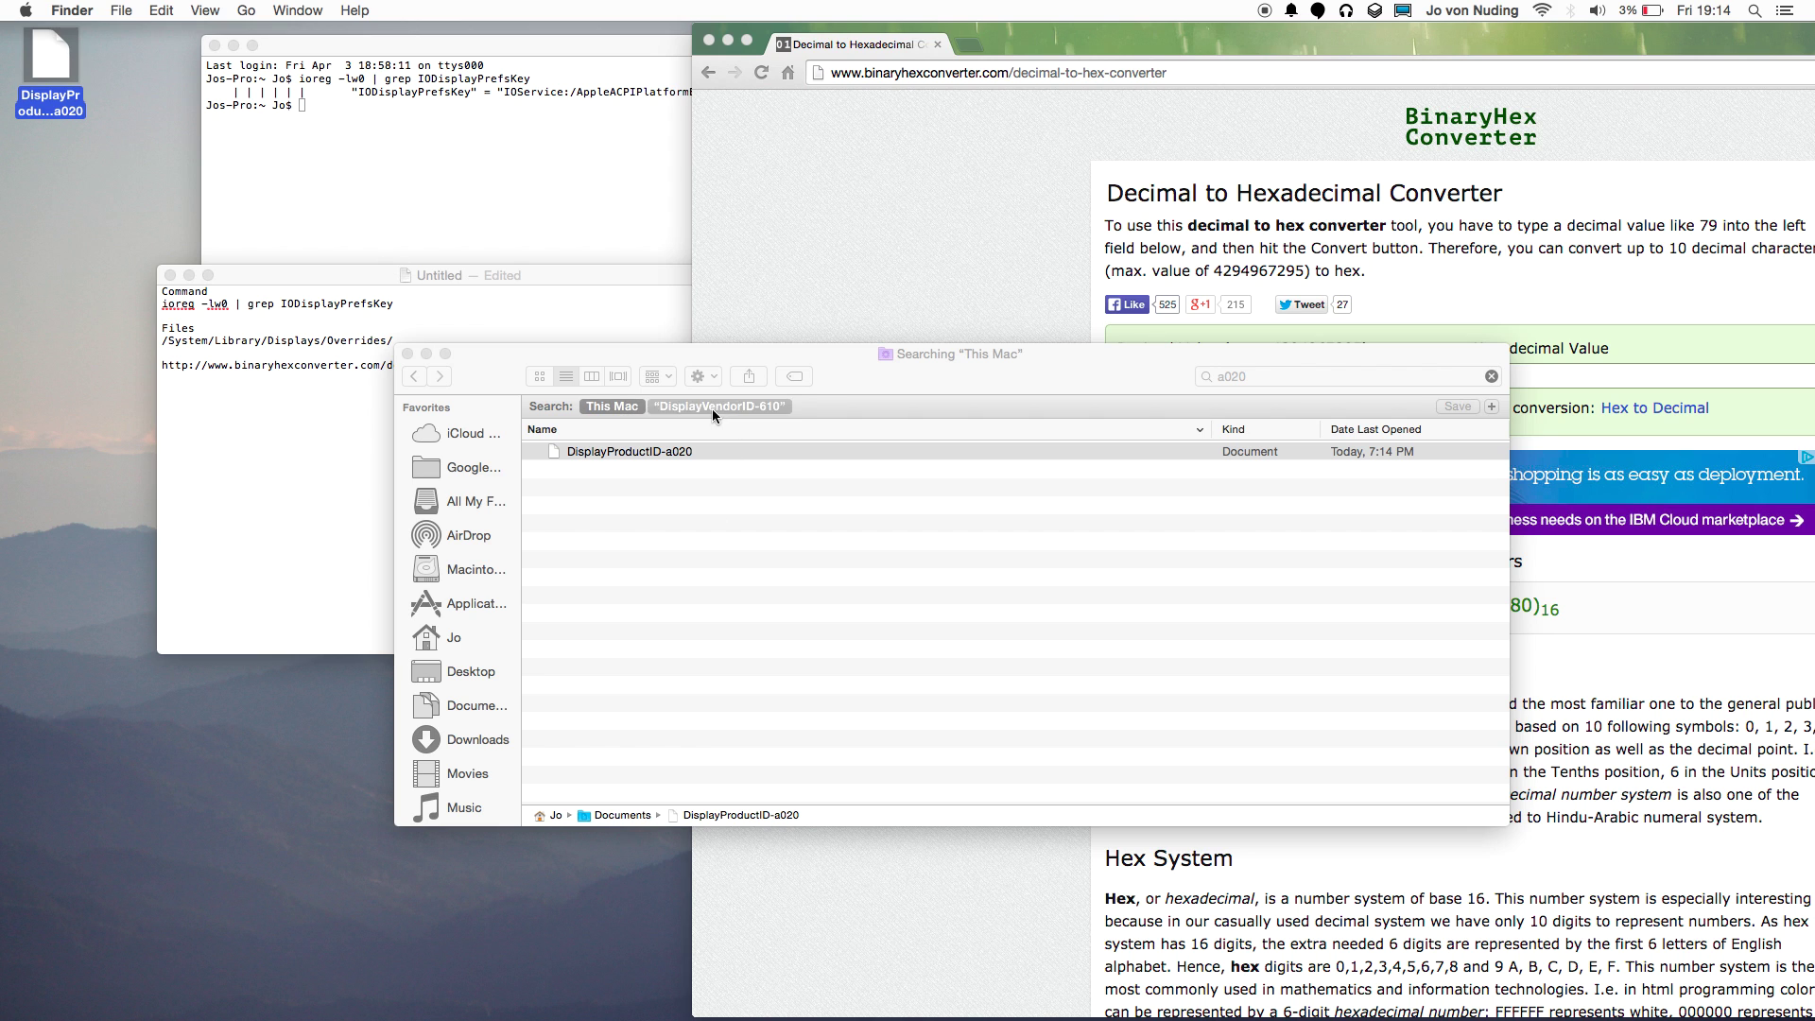
{"action": "left_click", "coordinate": [417, 378]}
{"action": "left_click", "coordinate": [440, 377]}
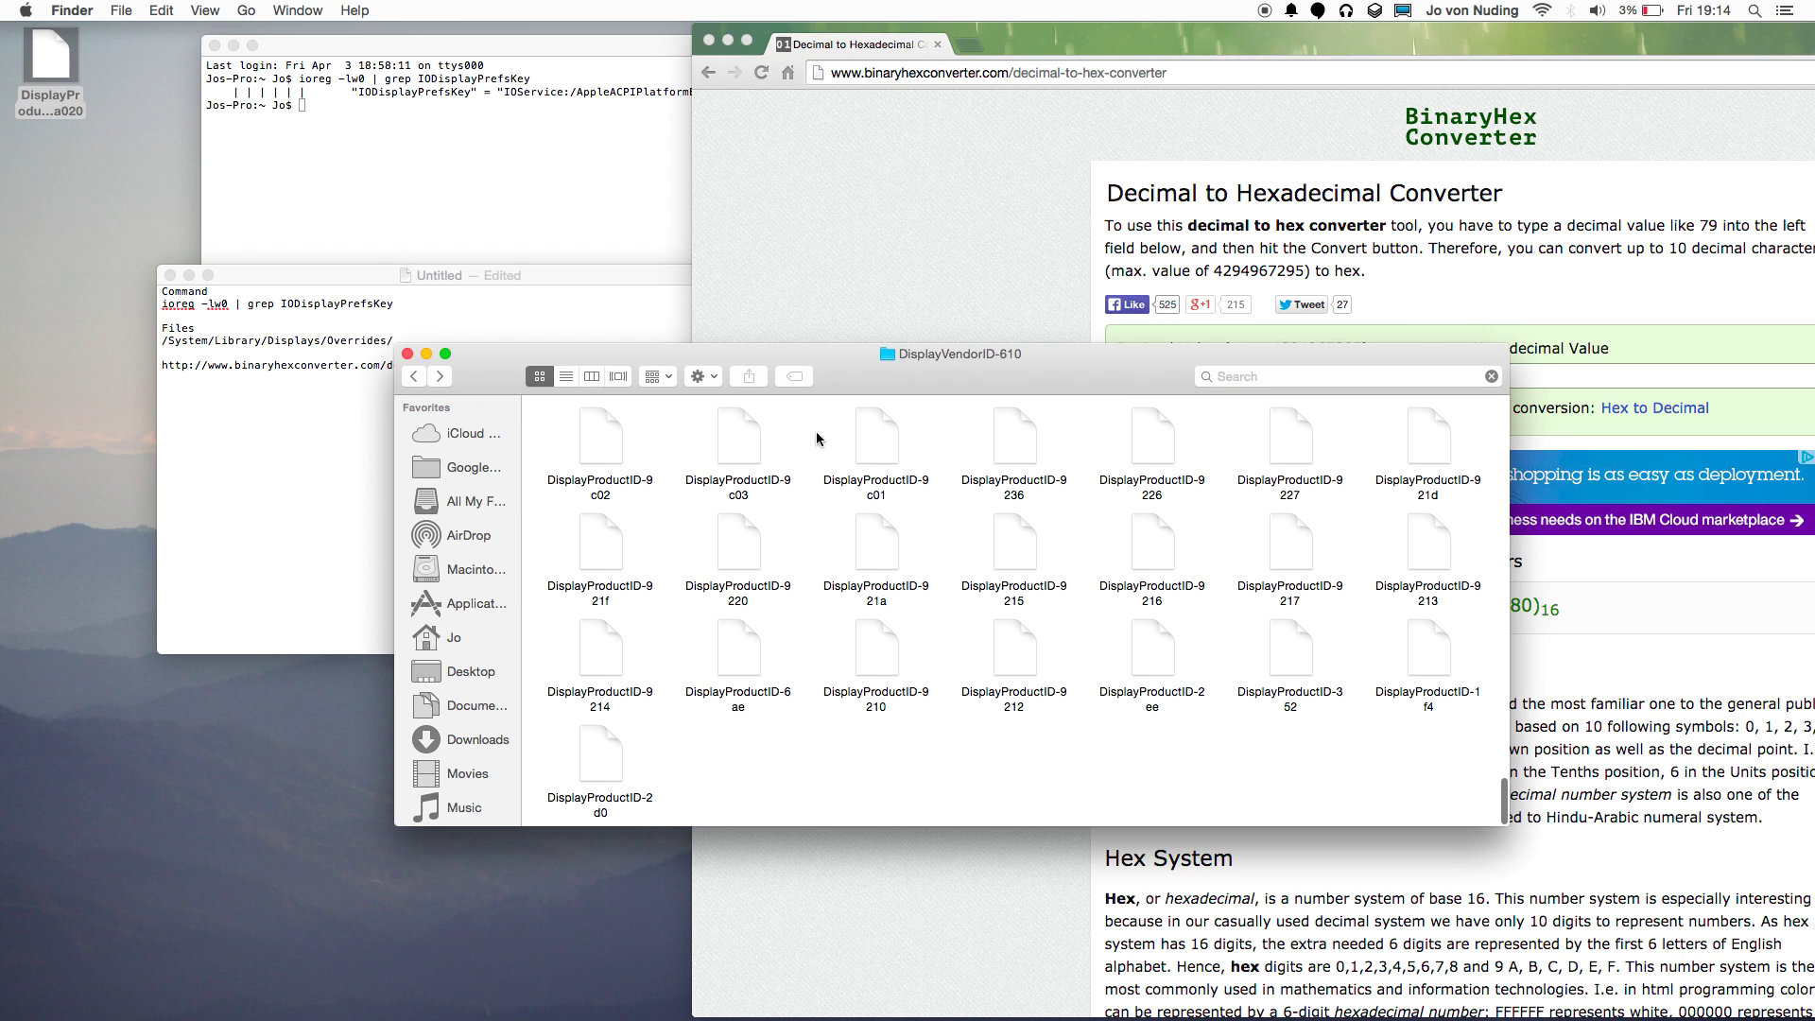
{"action": "right_click", "coordinate": [904, 527]}
{"action": "left_click", "coordinate": [836, 609]}
{"action": "scroll", "coordinate": [917, 543], "scroll_direction": "up", "scroll_amount": 10}
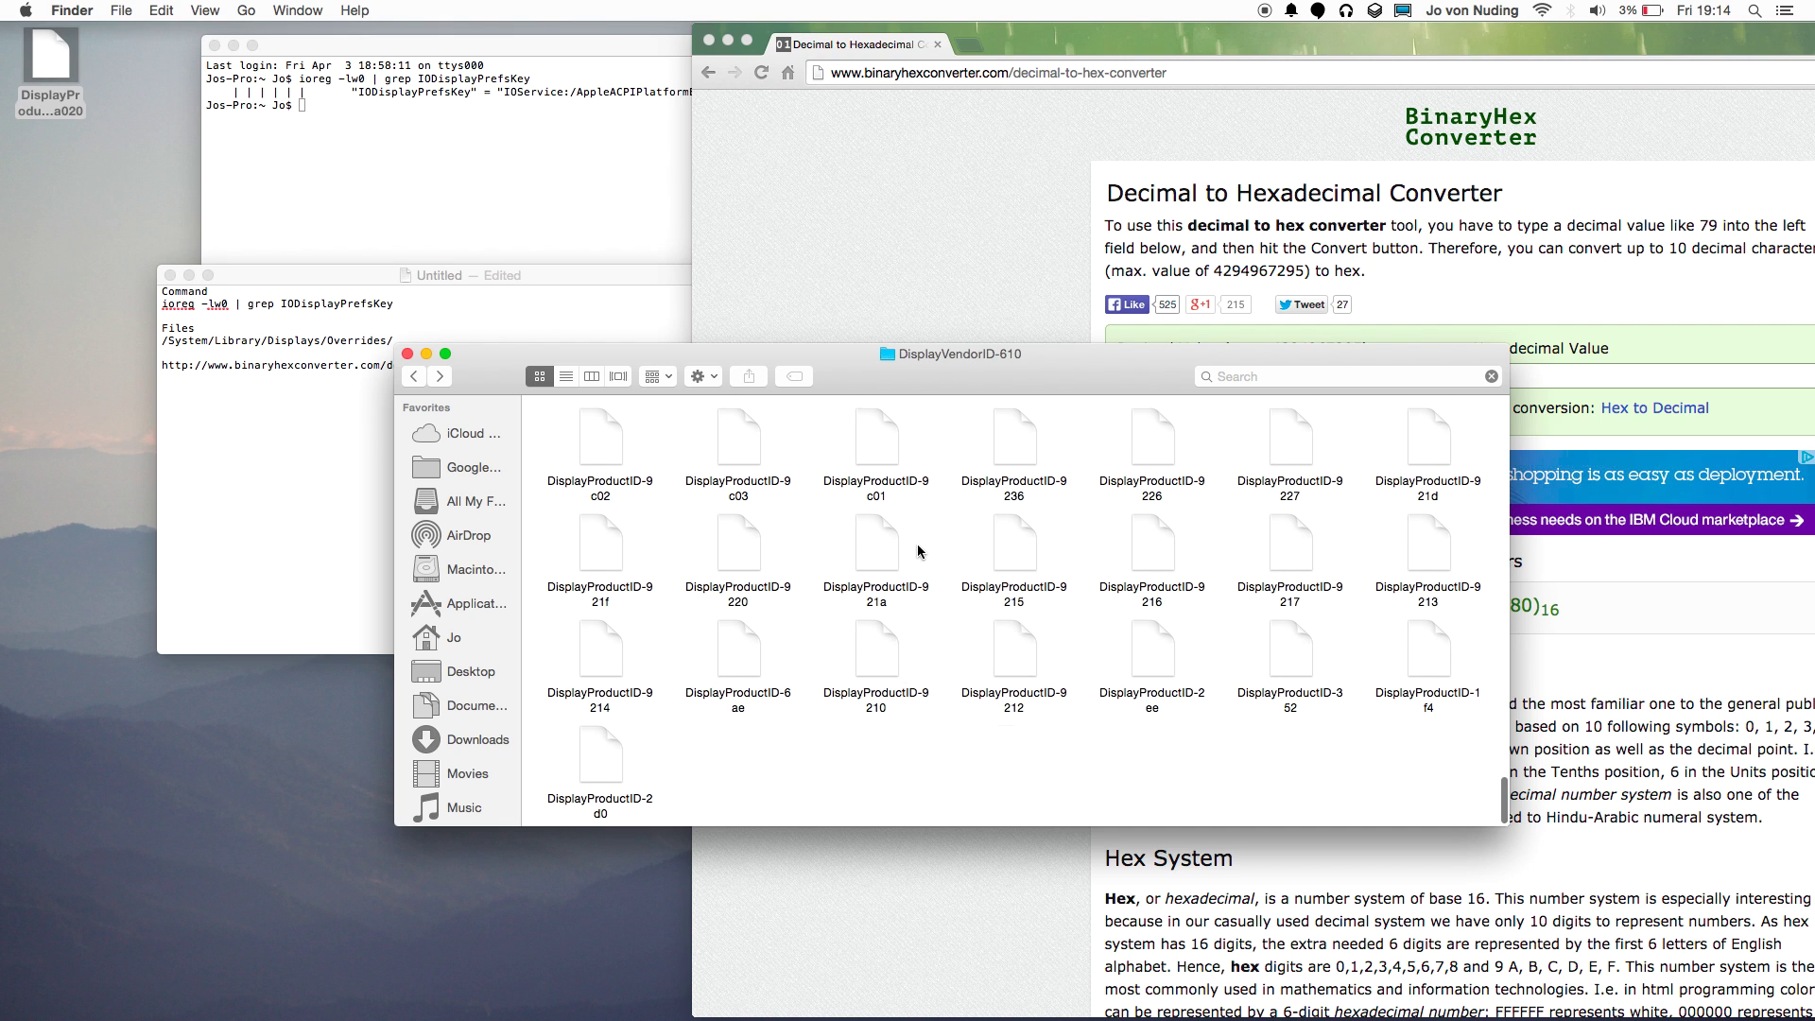
{"action": "scroll", "coordinate": [917, 542], "scroll_direction": "down", "scroll_amount": 10}
Move DisplayProductID-a020 into DisplayVendorID-610, replacing the old copy and entering the administrator password.
{"action": "left_click_drag", "start_coordinate": [50, 57], "coordinate": [777, 753]}
{"action": "left_click", "coordinate": [941, 359]}
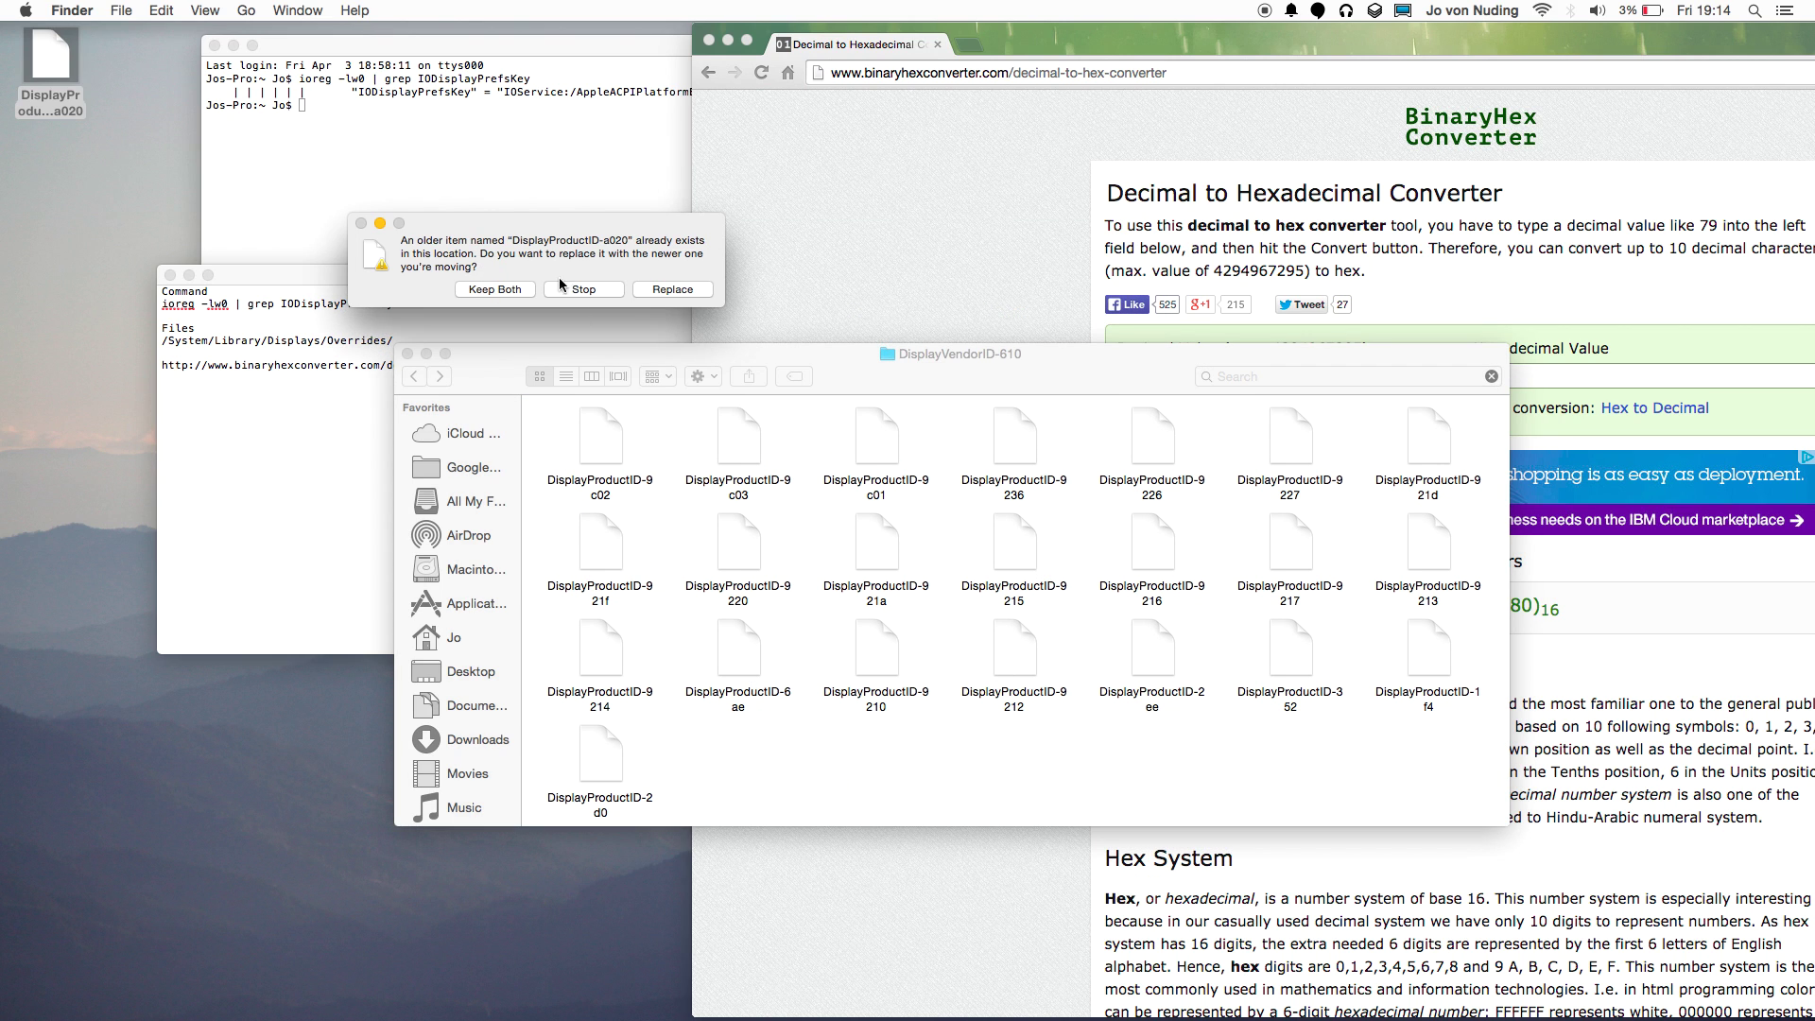
{"action": "left_click", "coordinate": [656, 289]}
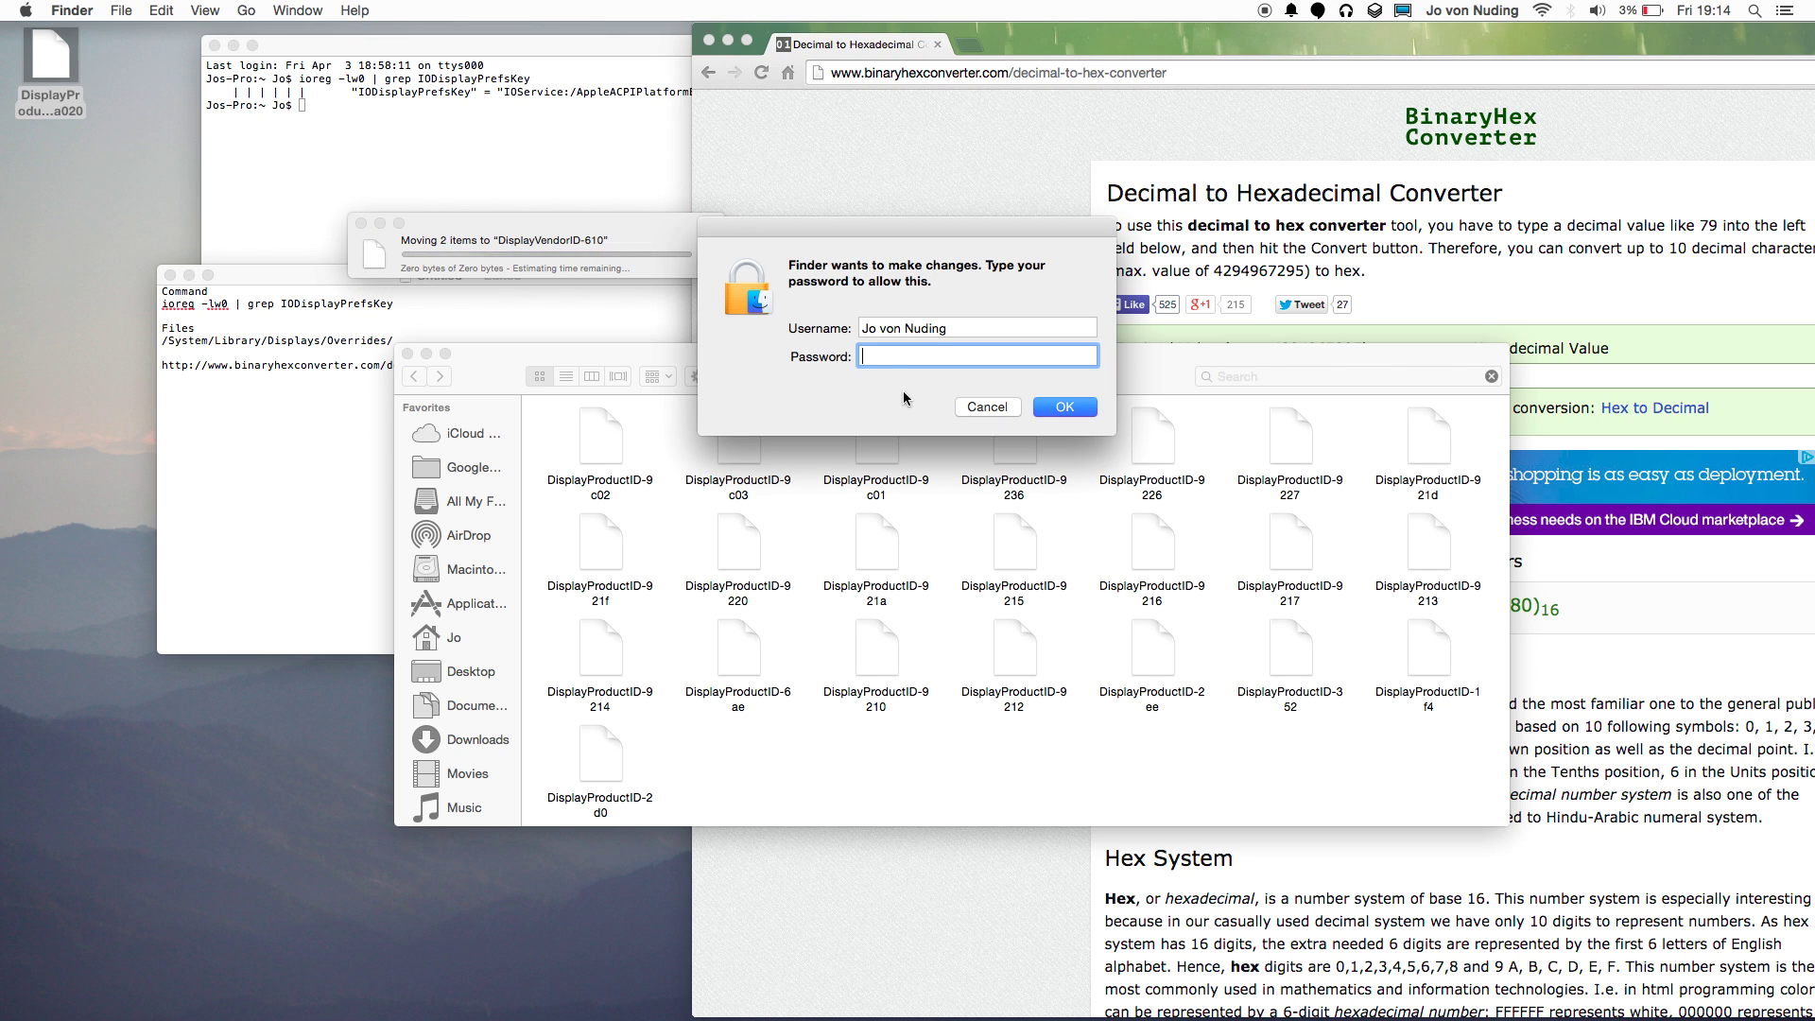
{"action": "type", "text": "••••"}
{"action": "key", "text": "Return"}
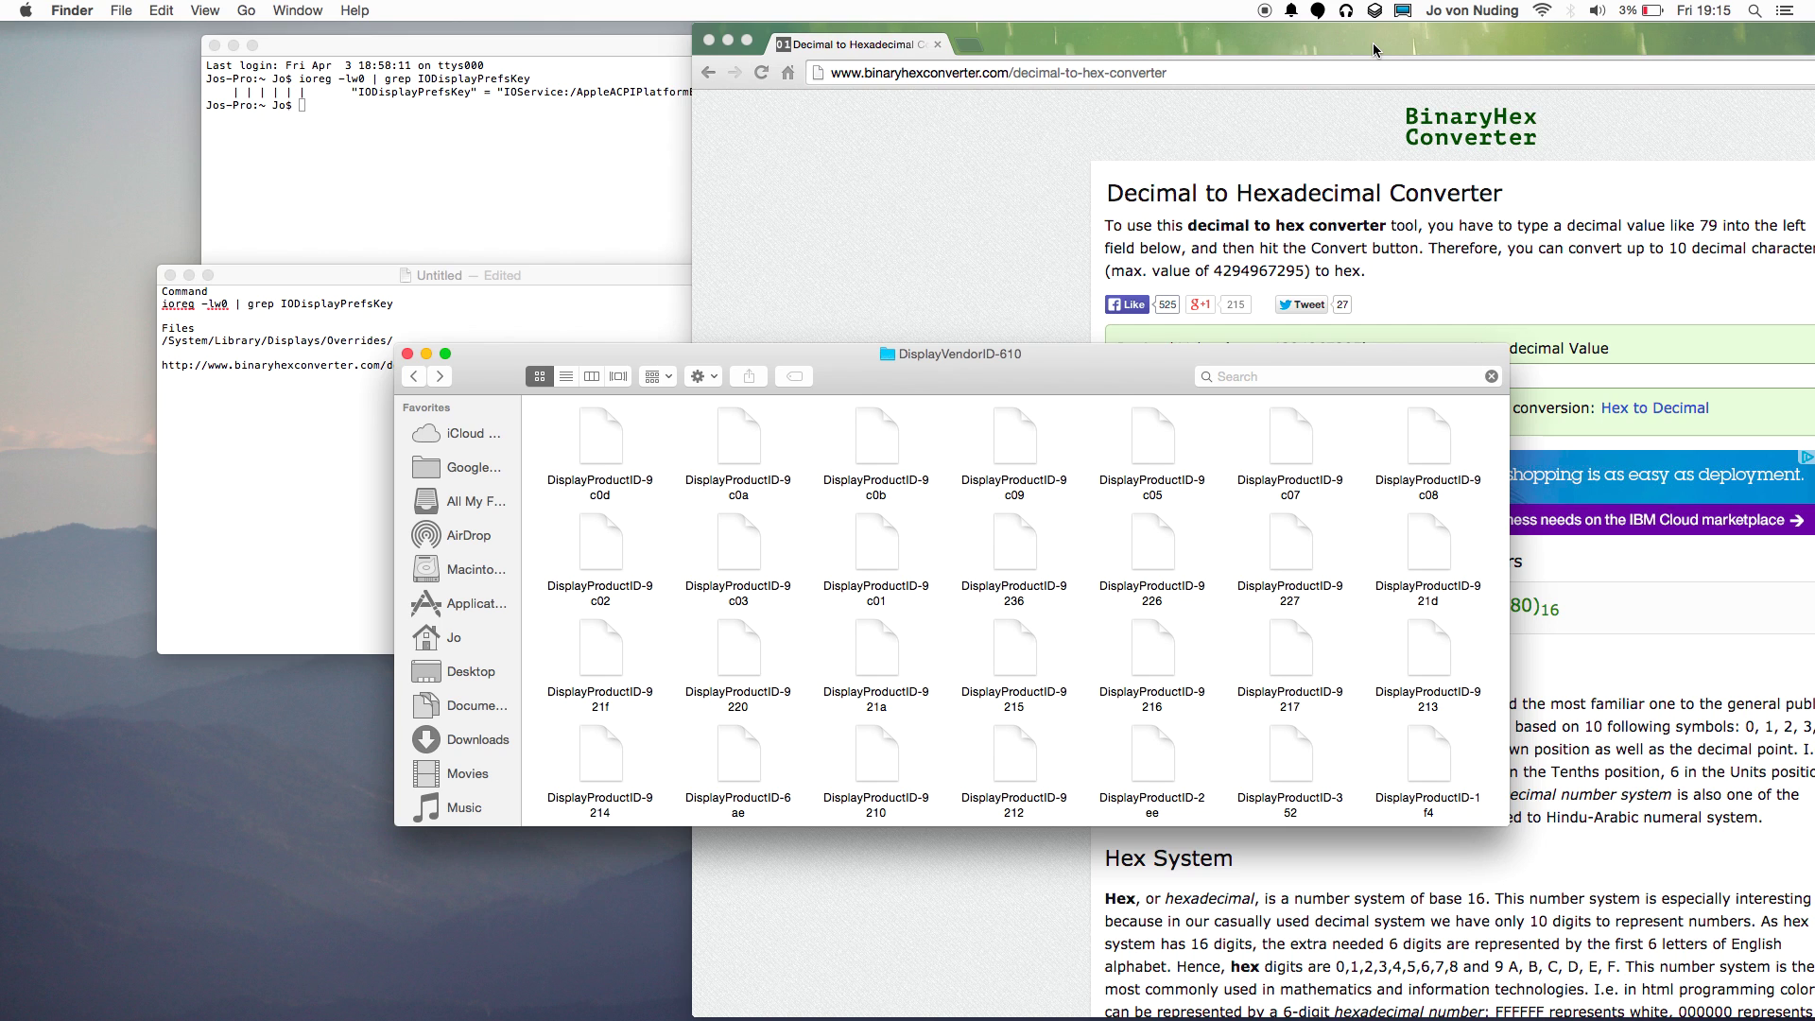
{"action": "left_click", "coordinate": [1403, 10]}
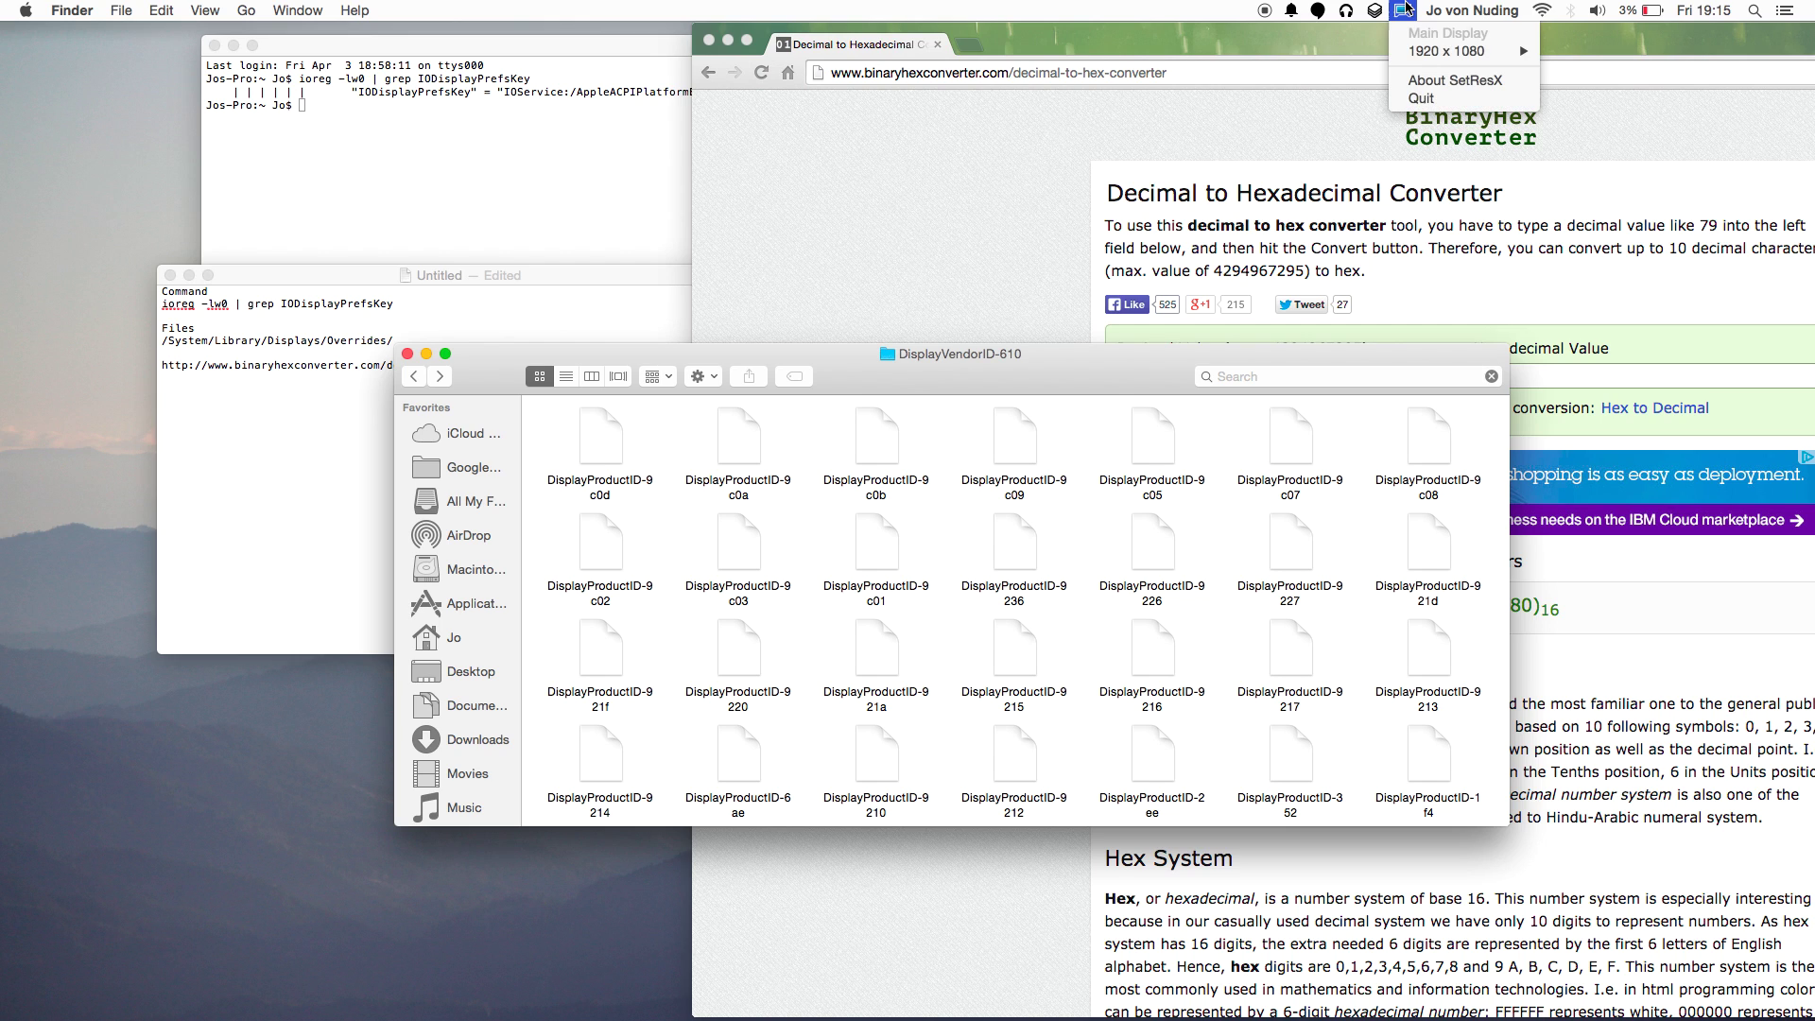
{"action": "mouse_move", "coordinate": [1426, 59]}
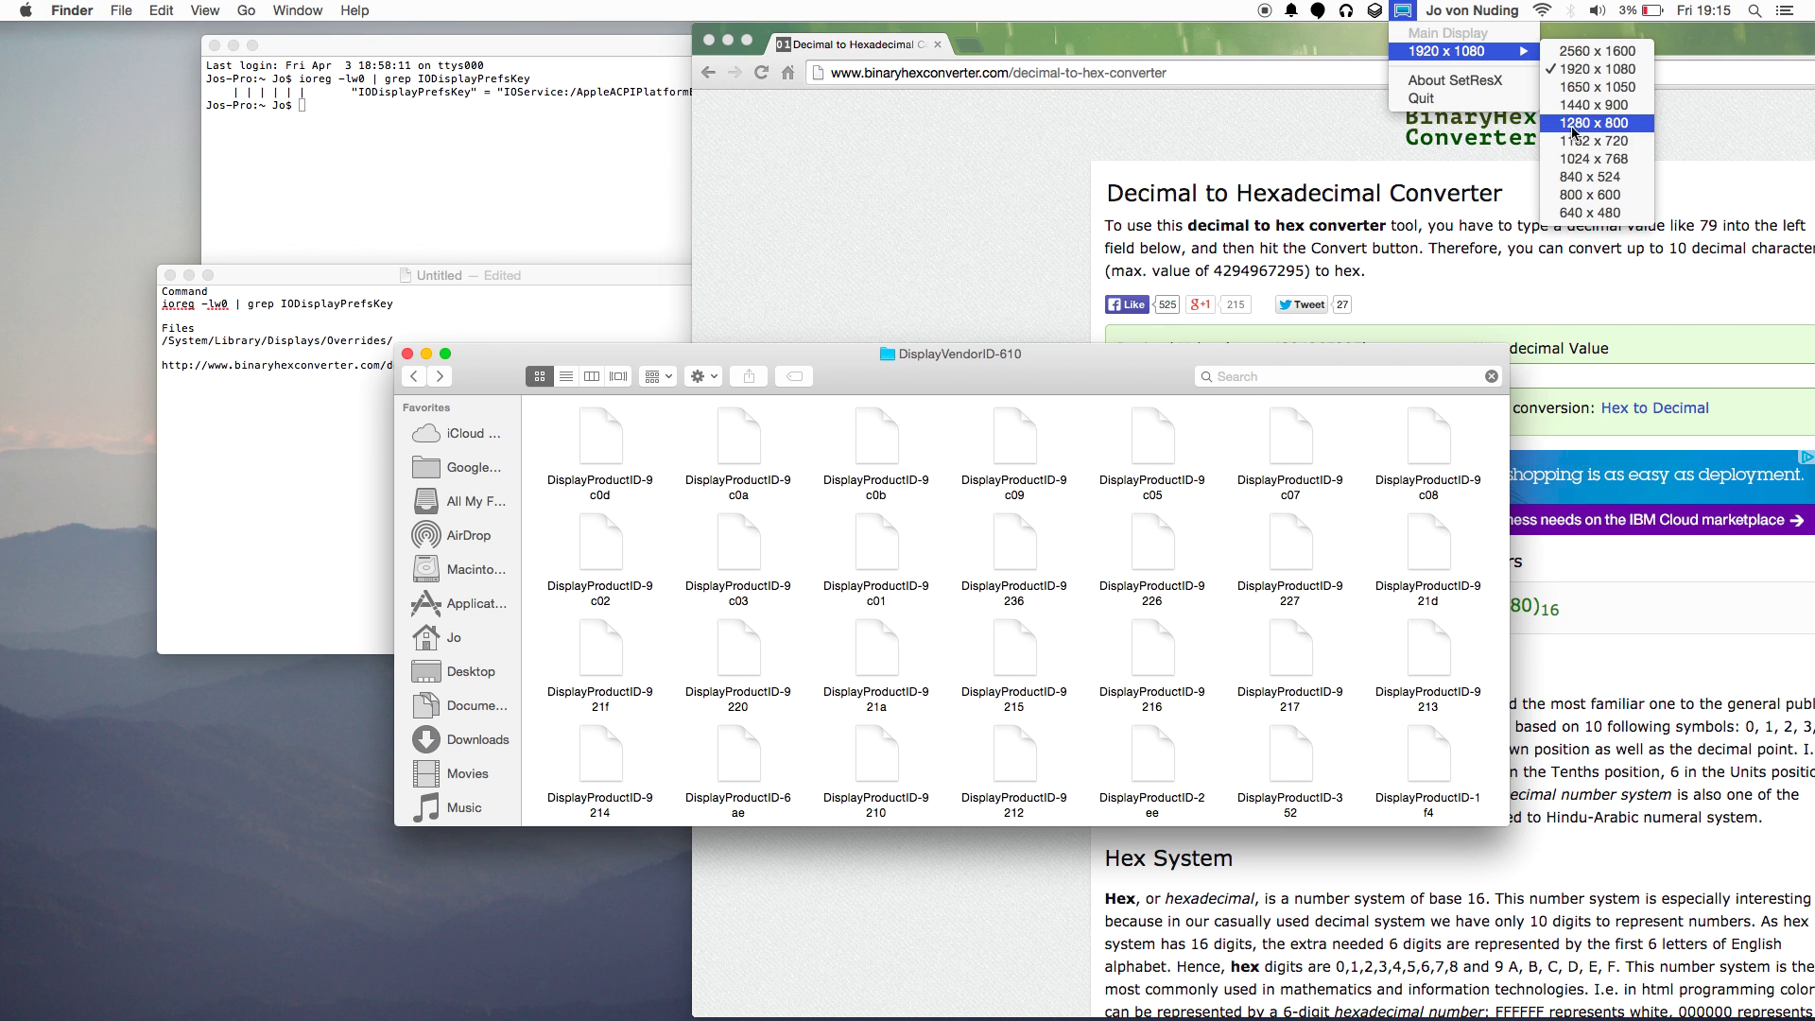
{"action": "left_click", "coordinate": [1289, 121]}
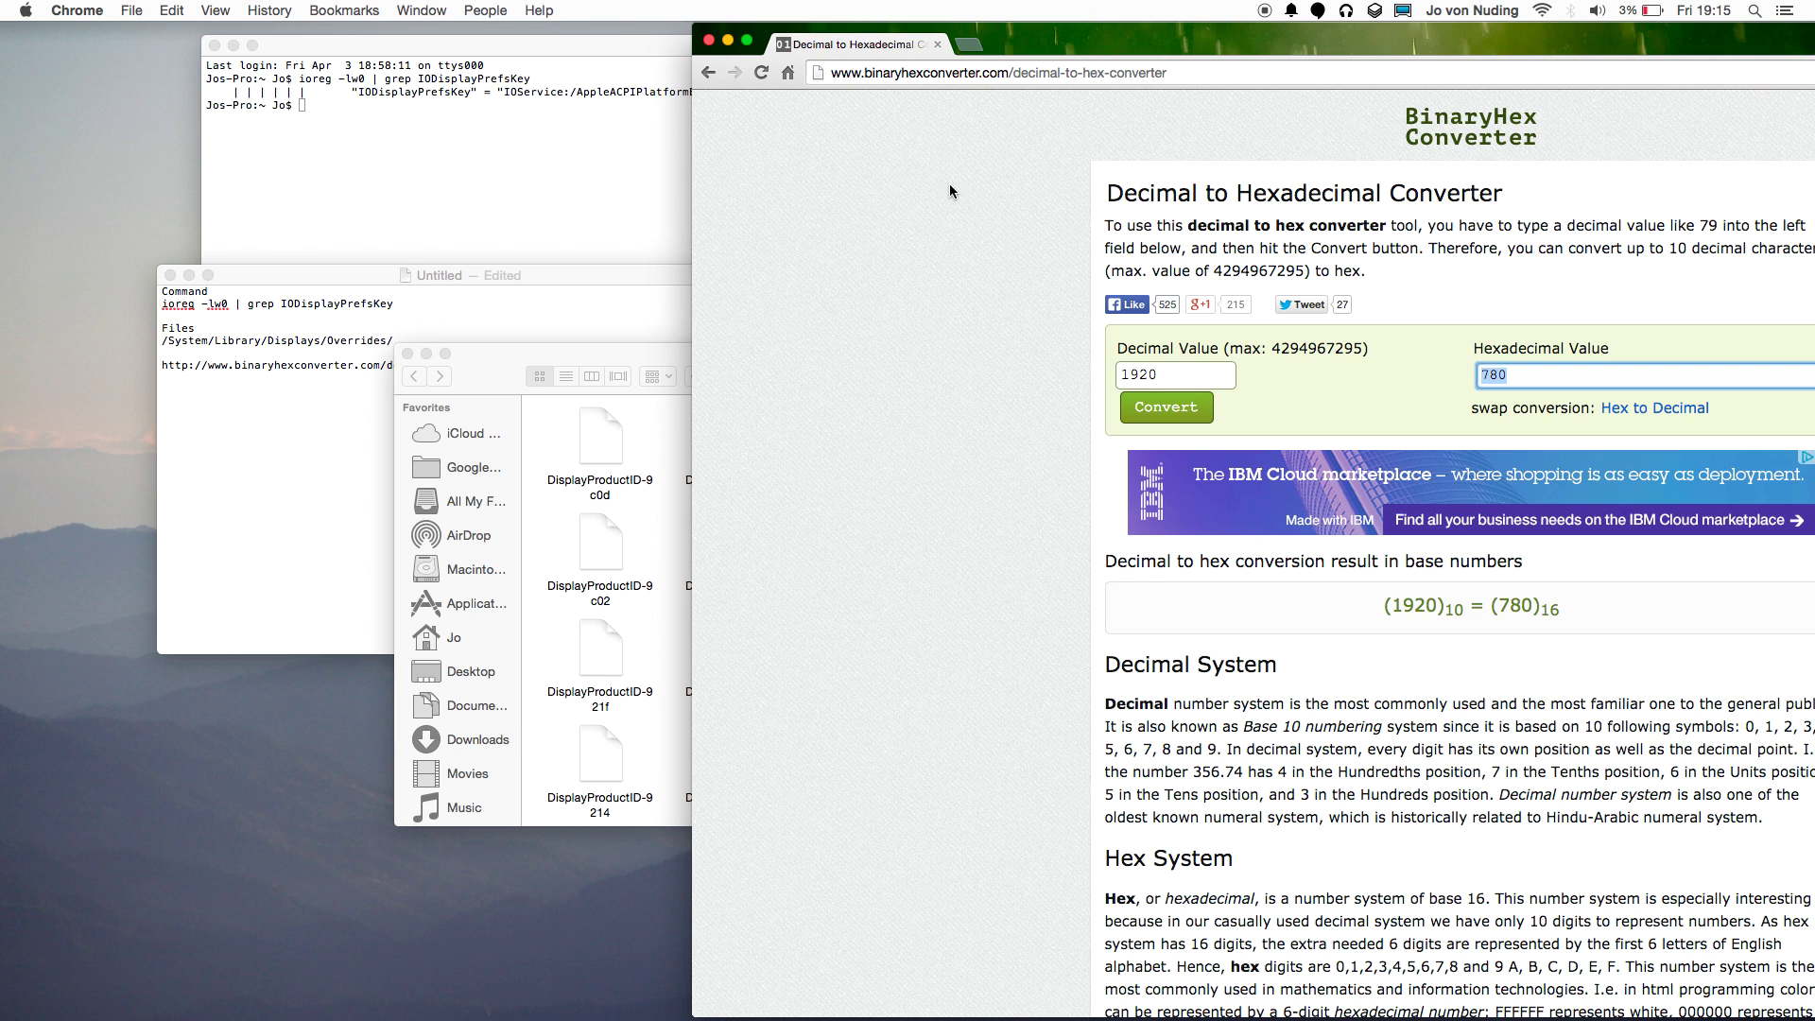
{"action": "left_click", "coordinate": [8, 7]}
{"action": "left_click", "coordinate": [83, 62]}
{"action": "left_click", "coordinate": [338, 206]}
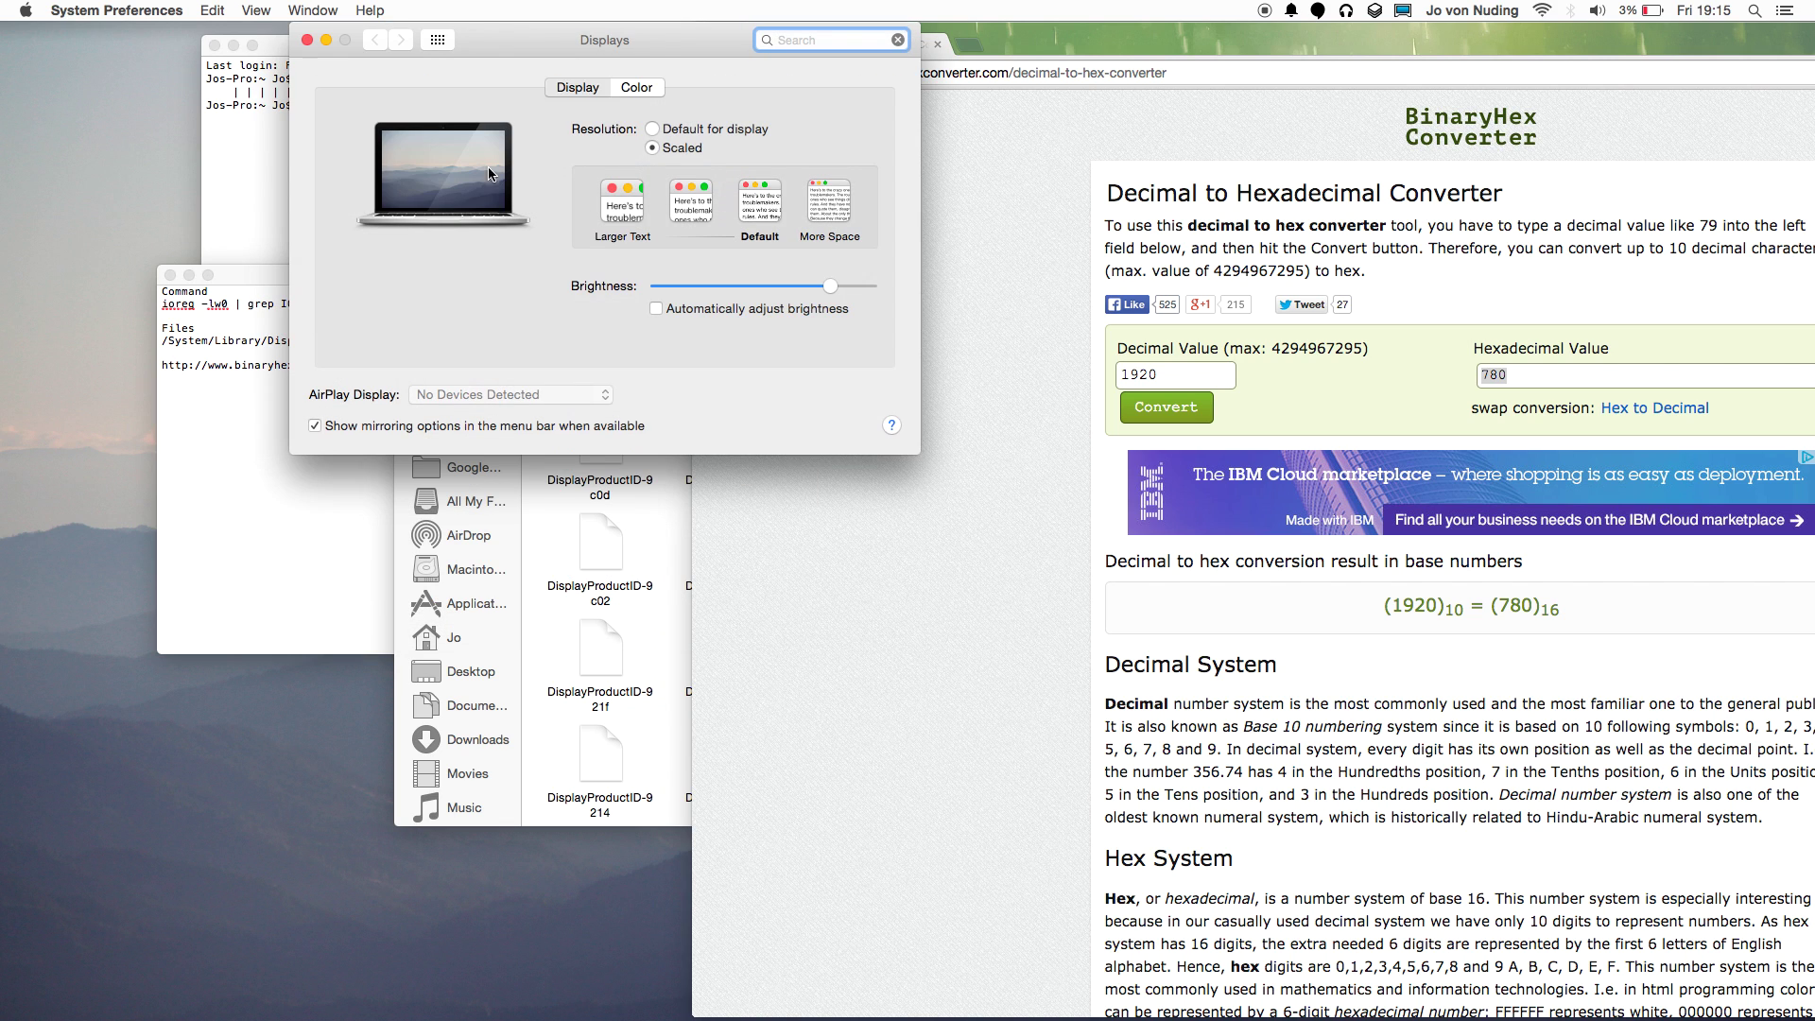
{"action": "left_click", "coordinate": [639, 95]}
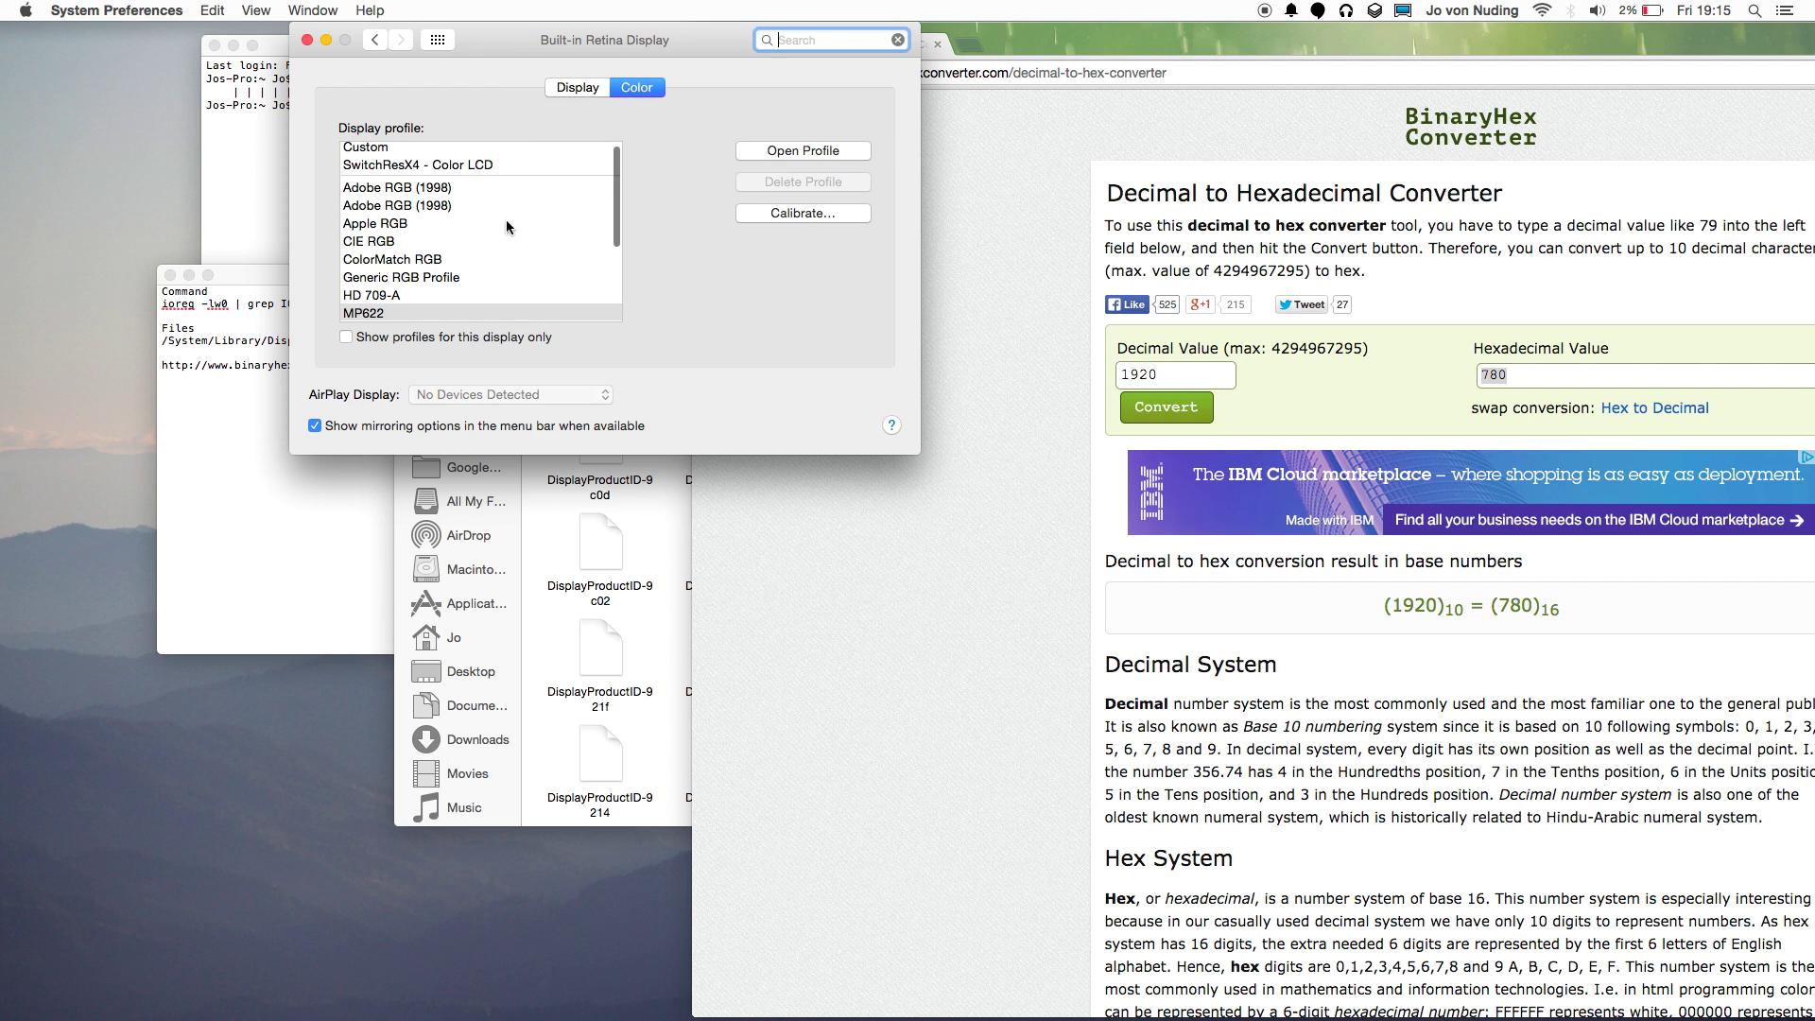
{"action": "left_click", "coordinate": [569, 87]}
{"action": "left_click", "coordinate": [307, 40]}
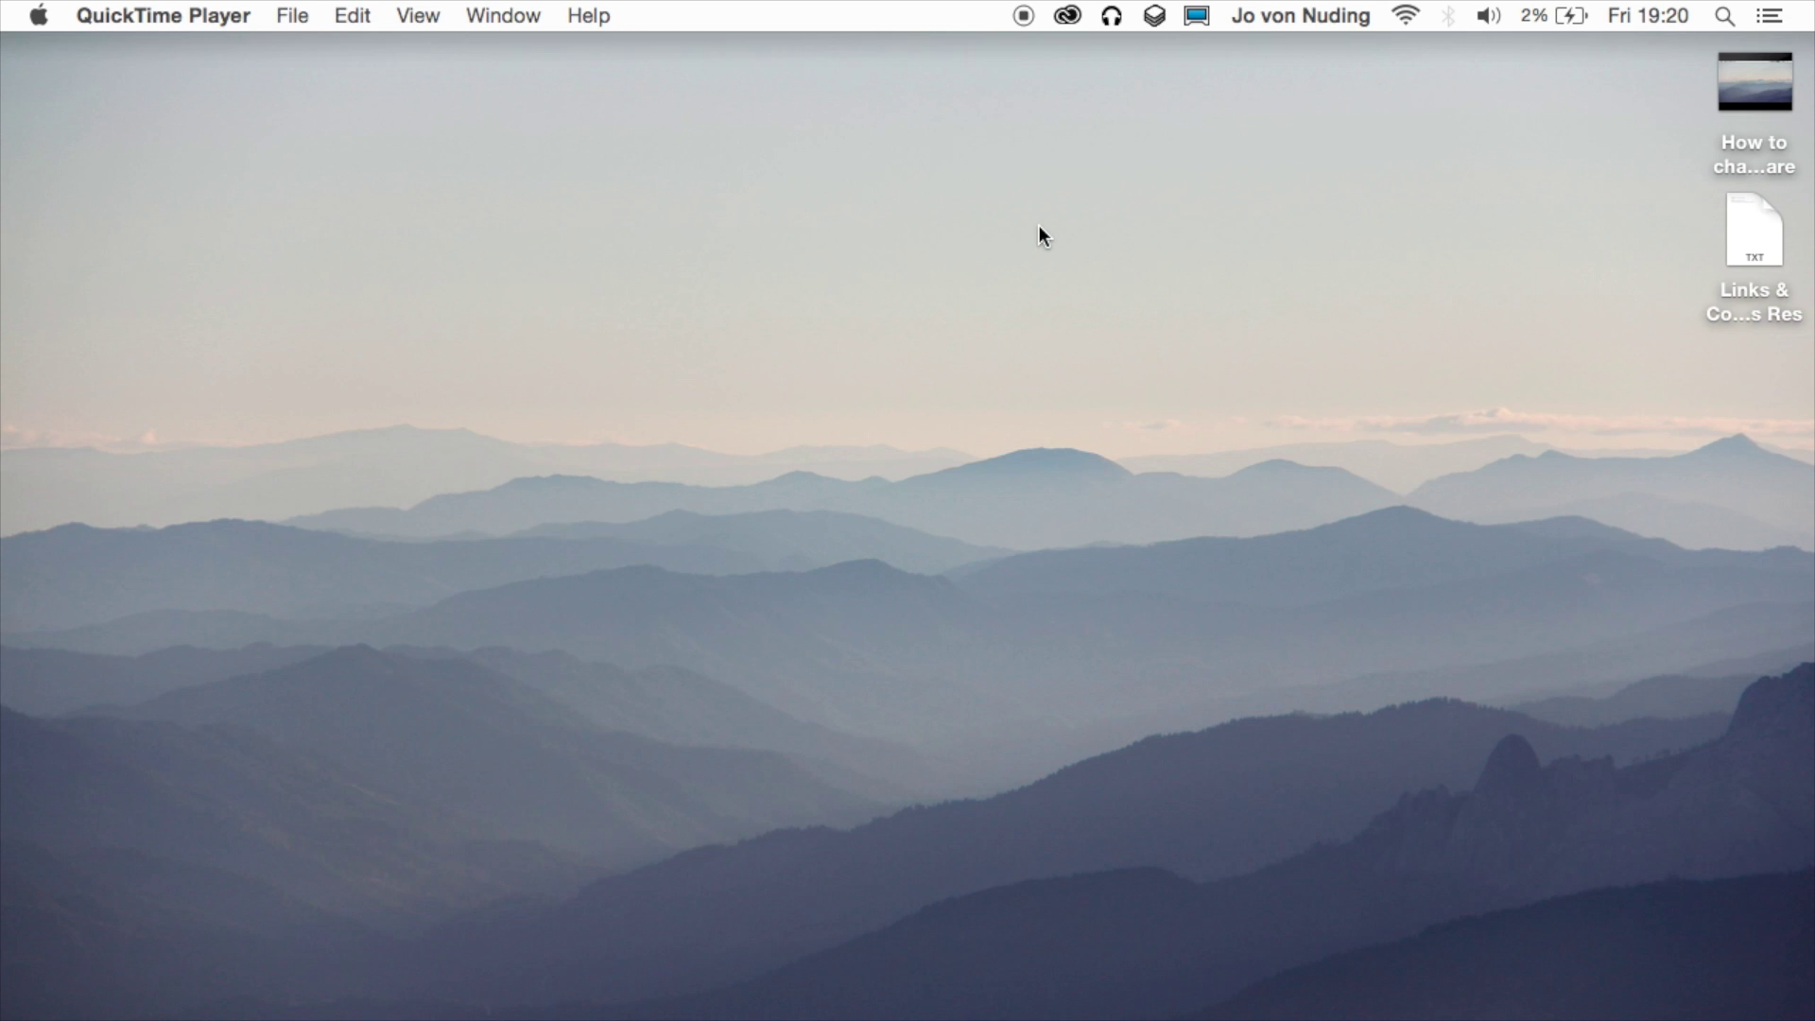
Start a restart from the Apple menu, then cancel it.
{"action": "left_click", "coordinate": [37, 15]}
{"action": "left_click", "coordinate": [106, 307]}
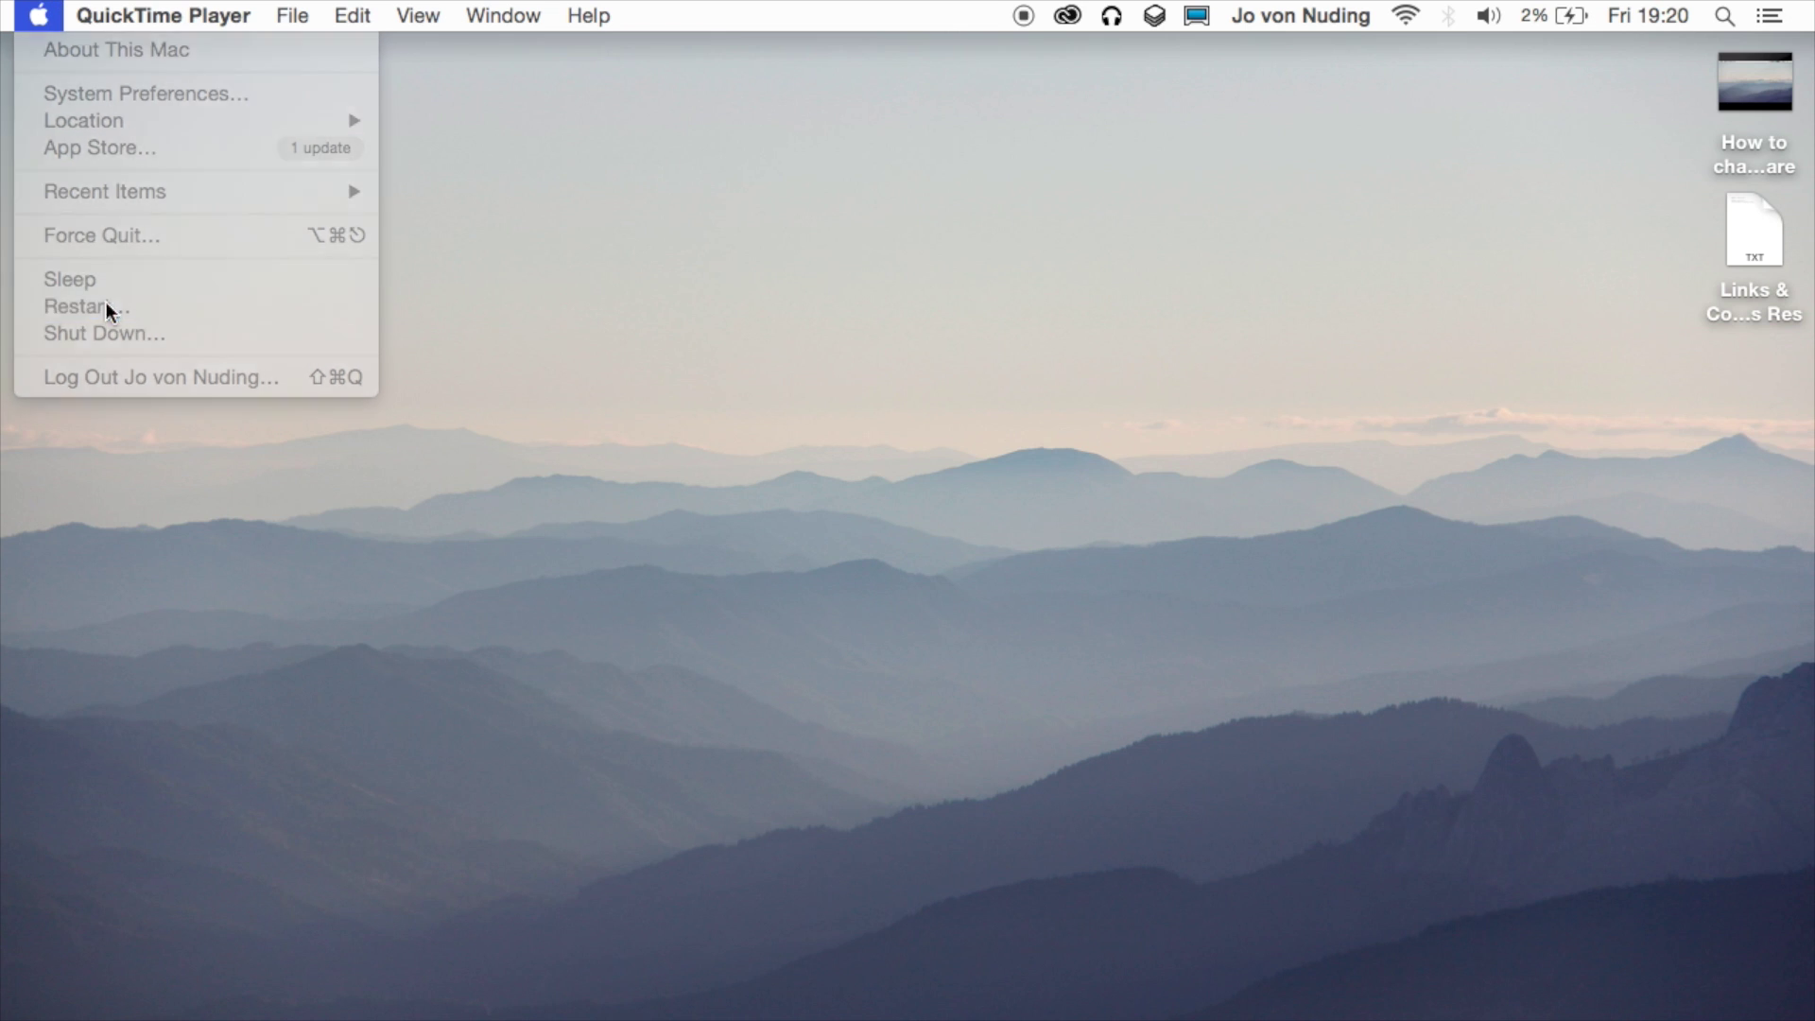
{"action": "left_click", "coordinate": [974, 441]}
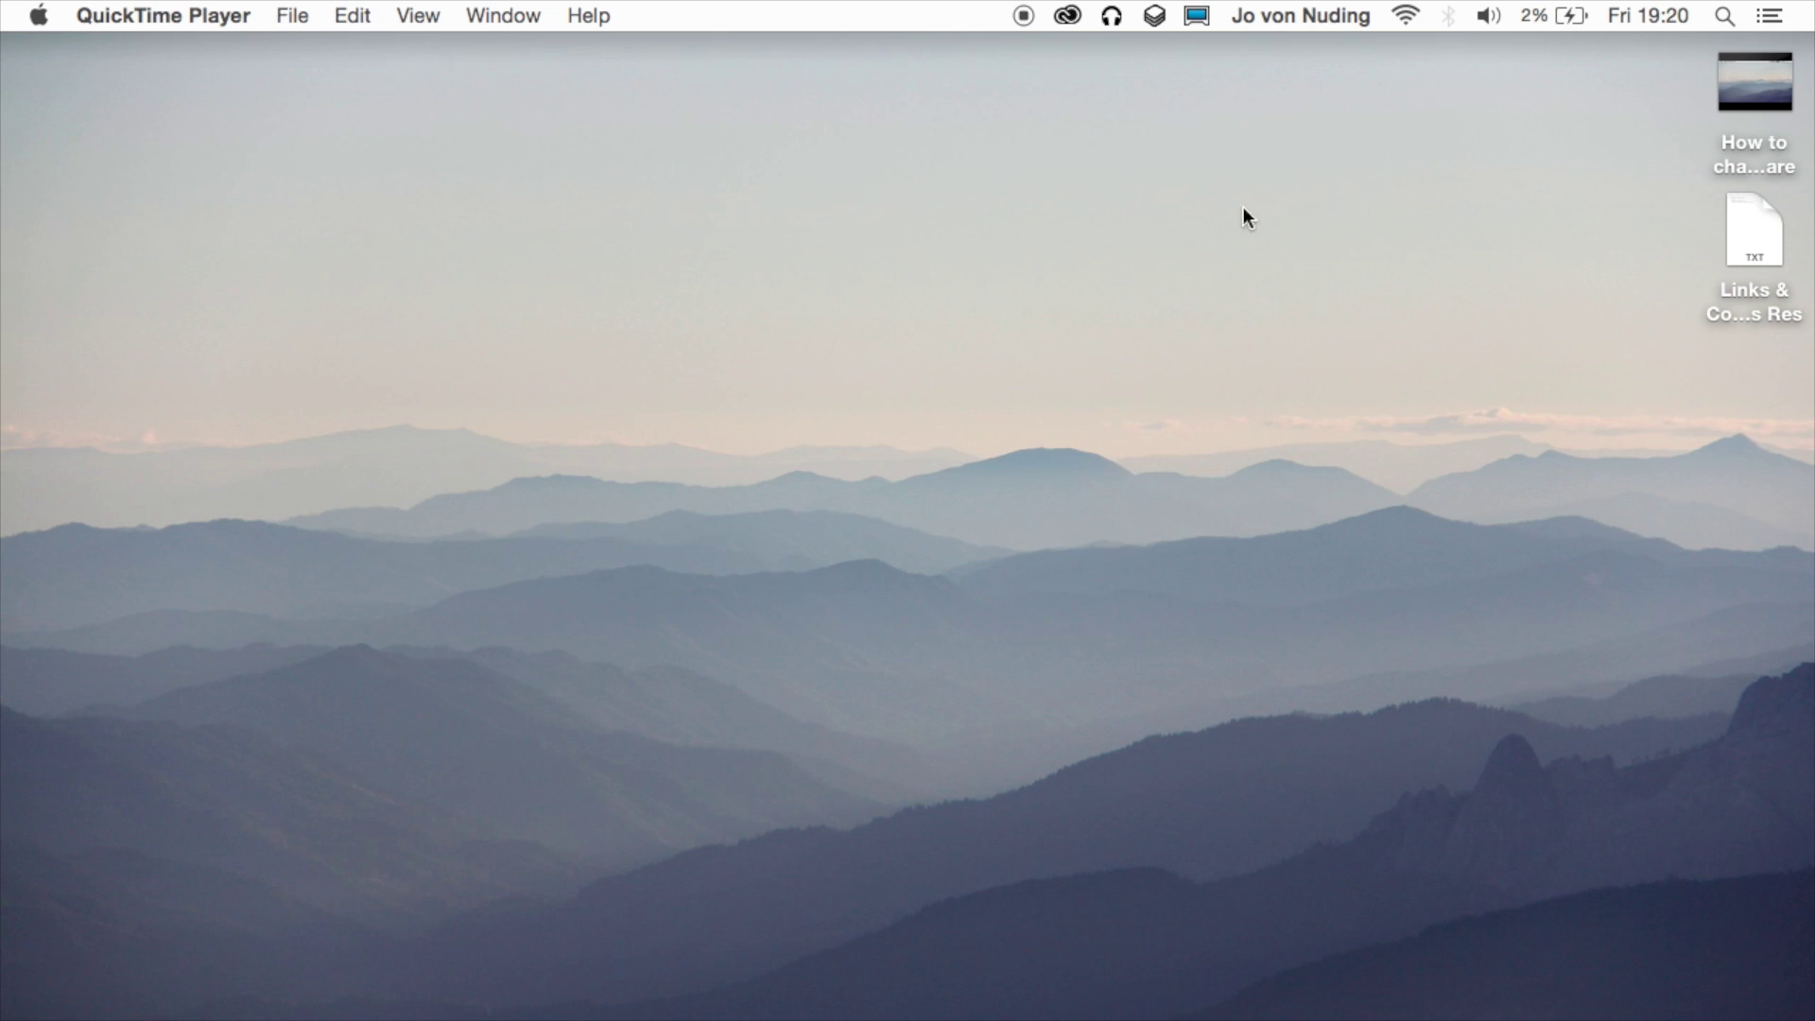
Show SetResX's main-display resolution submenu from the current 1280 x 720 entry.
{"action": "left_click", "coordinate": [1199, 18]}
{"action": "mouse_move", "coordinate": [1267, 76]}
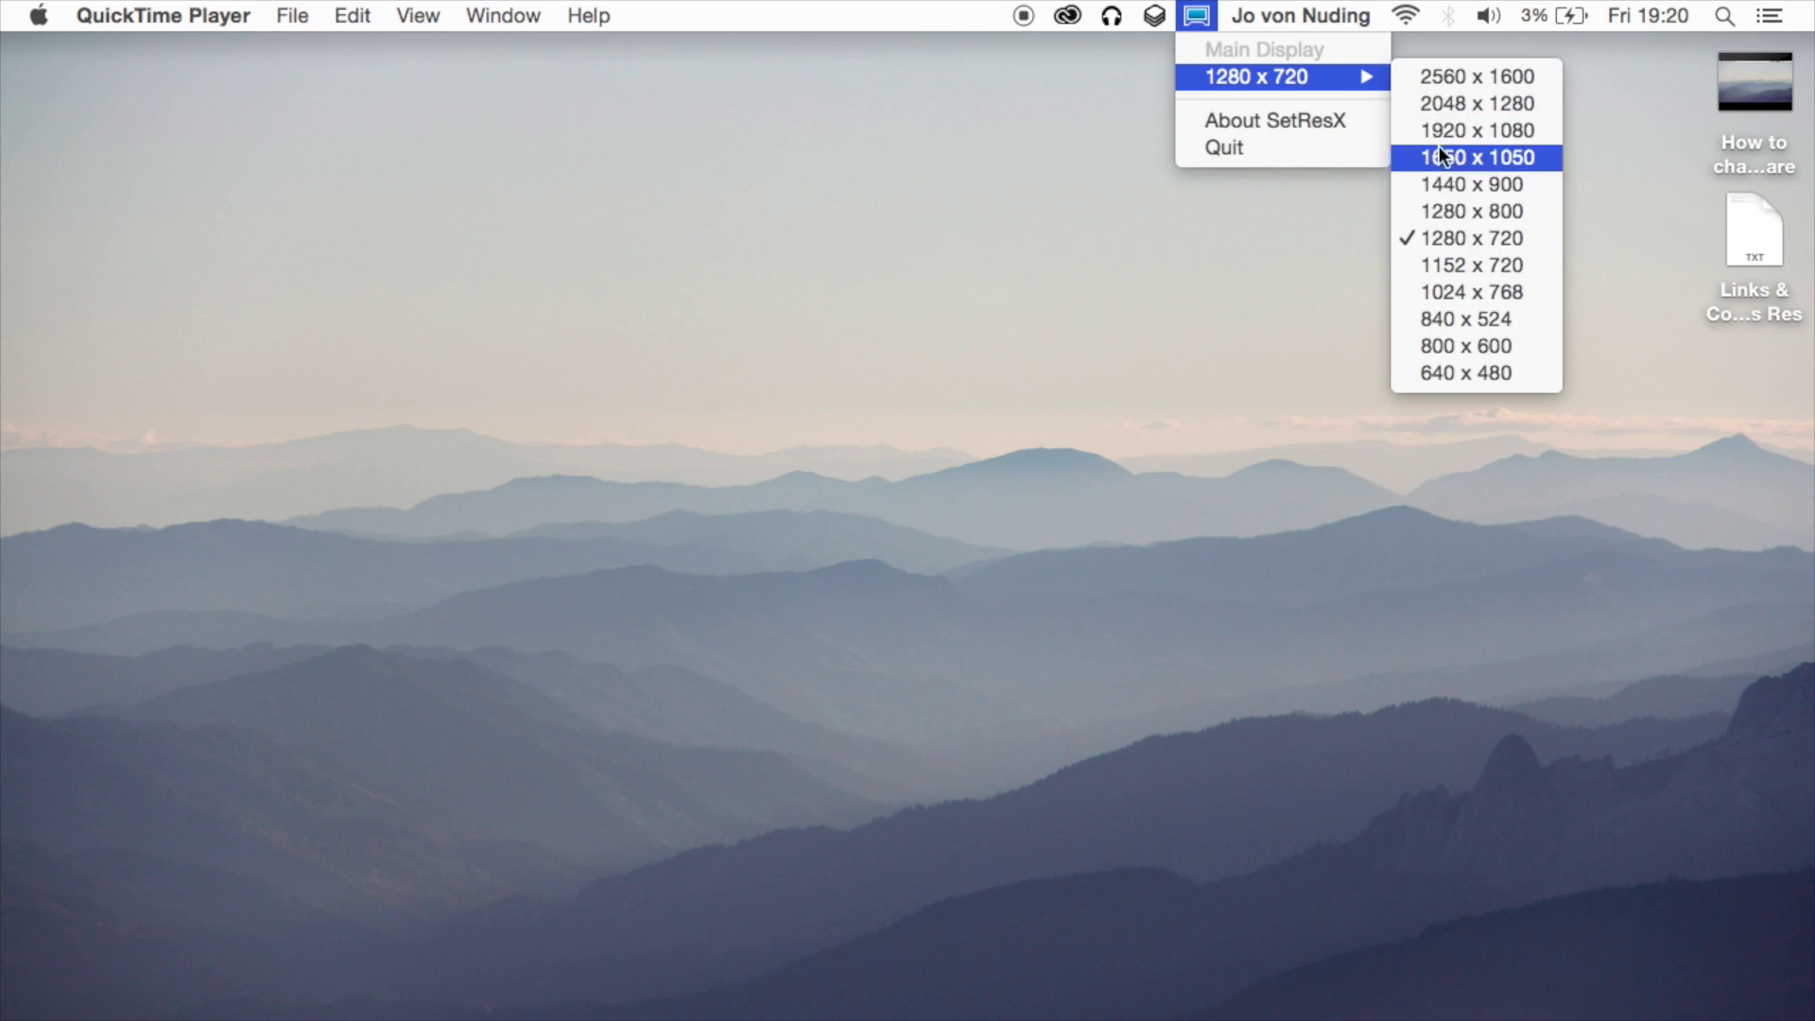
{"action": "left_click", "coordinate": [1091, 55]}
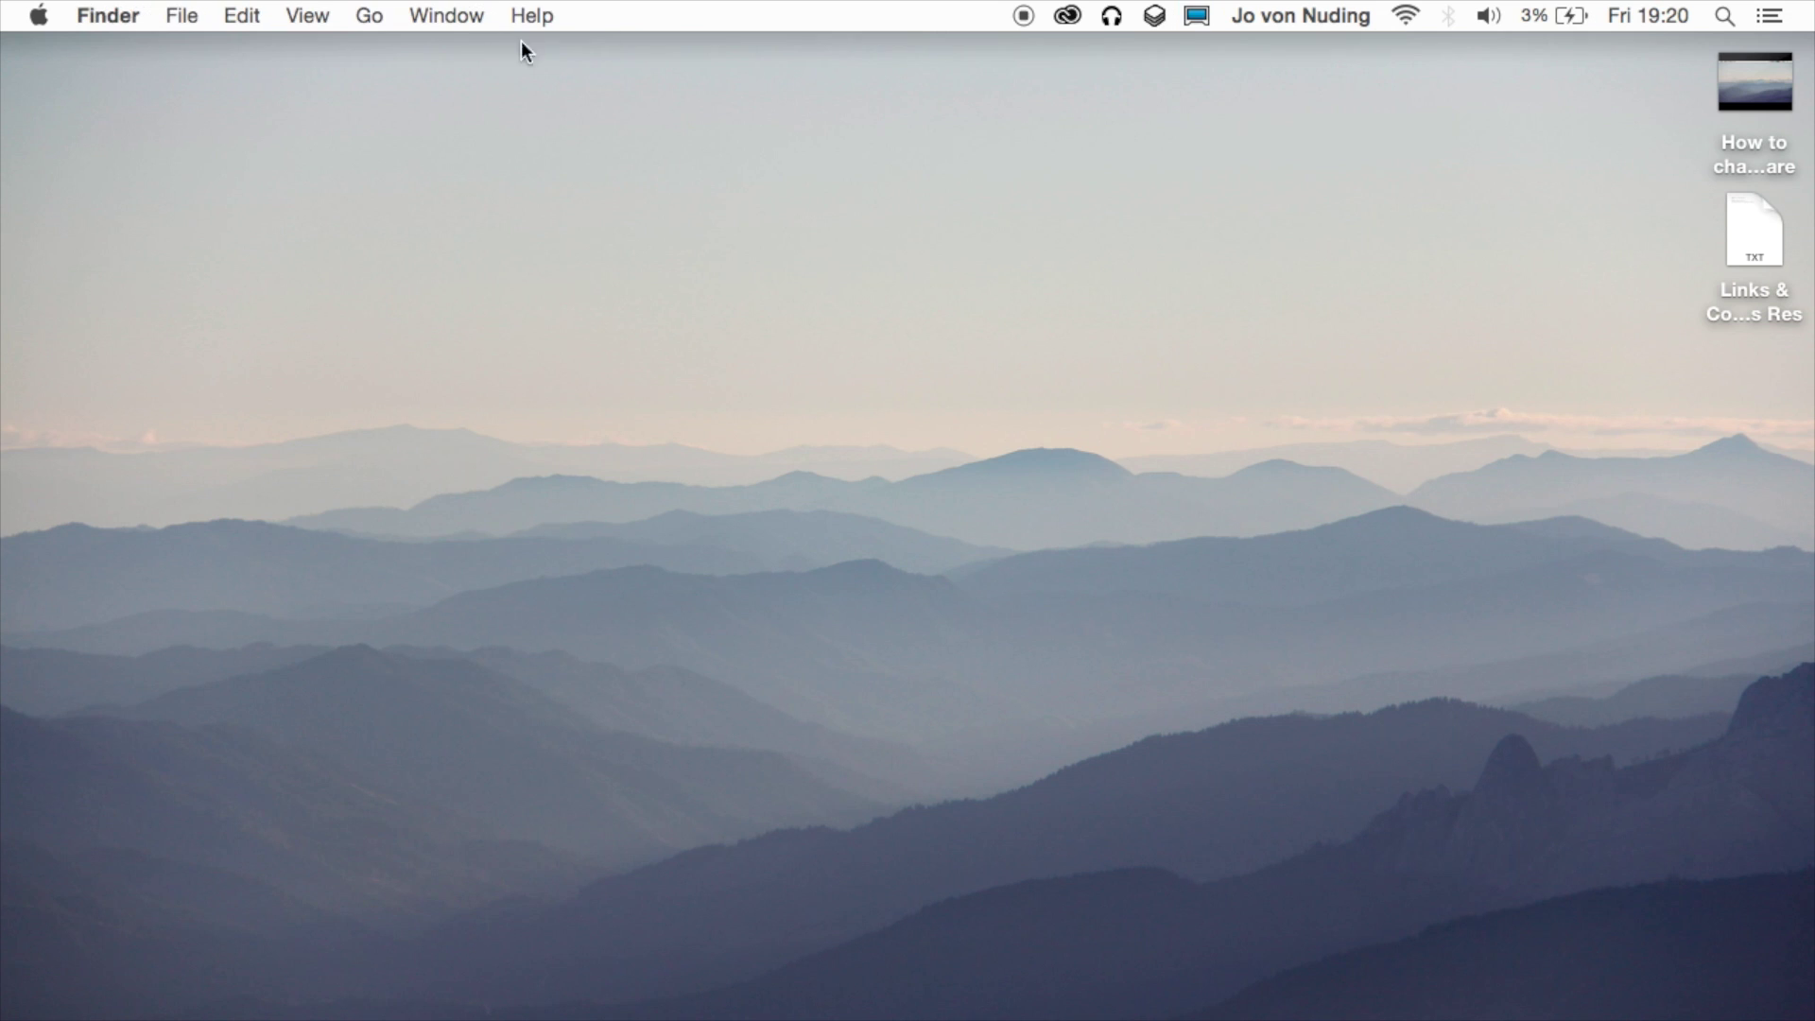
{"action": "left_click", "coordinate": [1197, 16]}
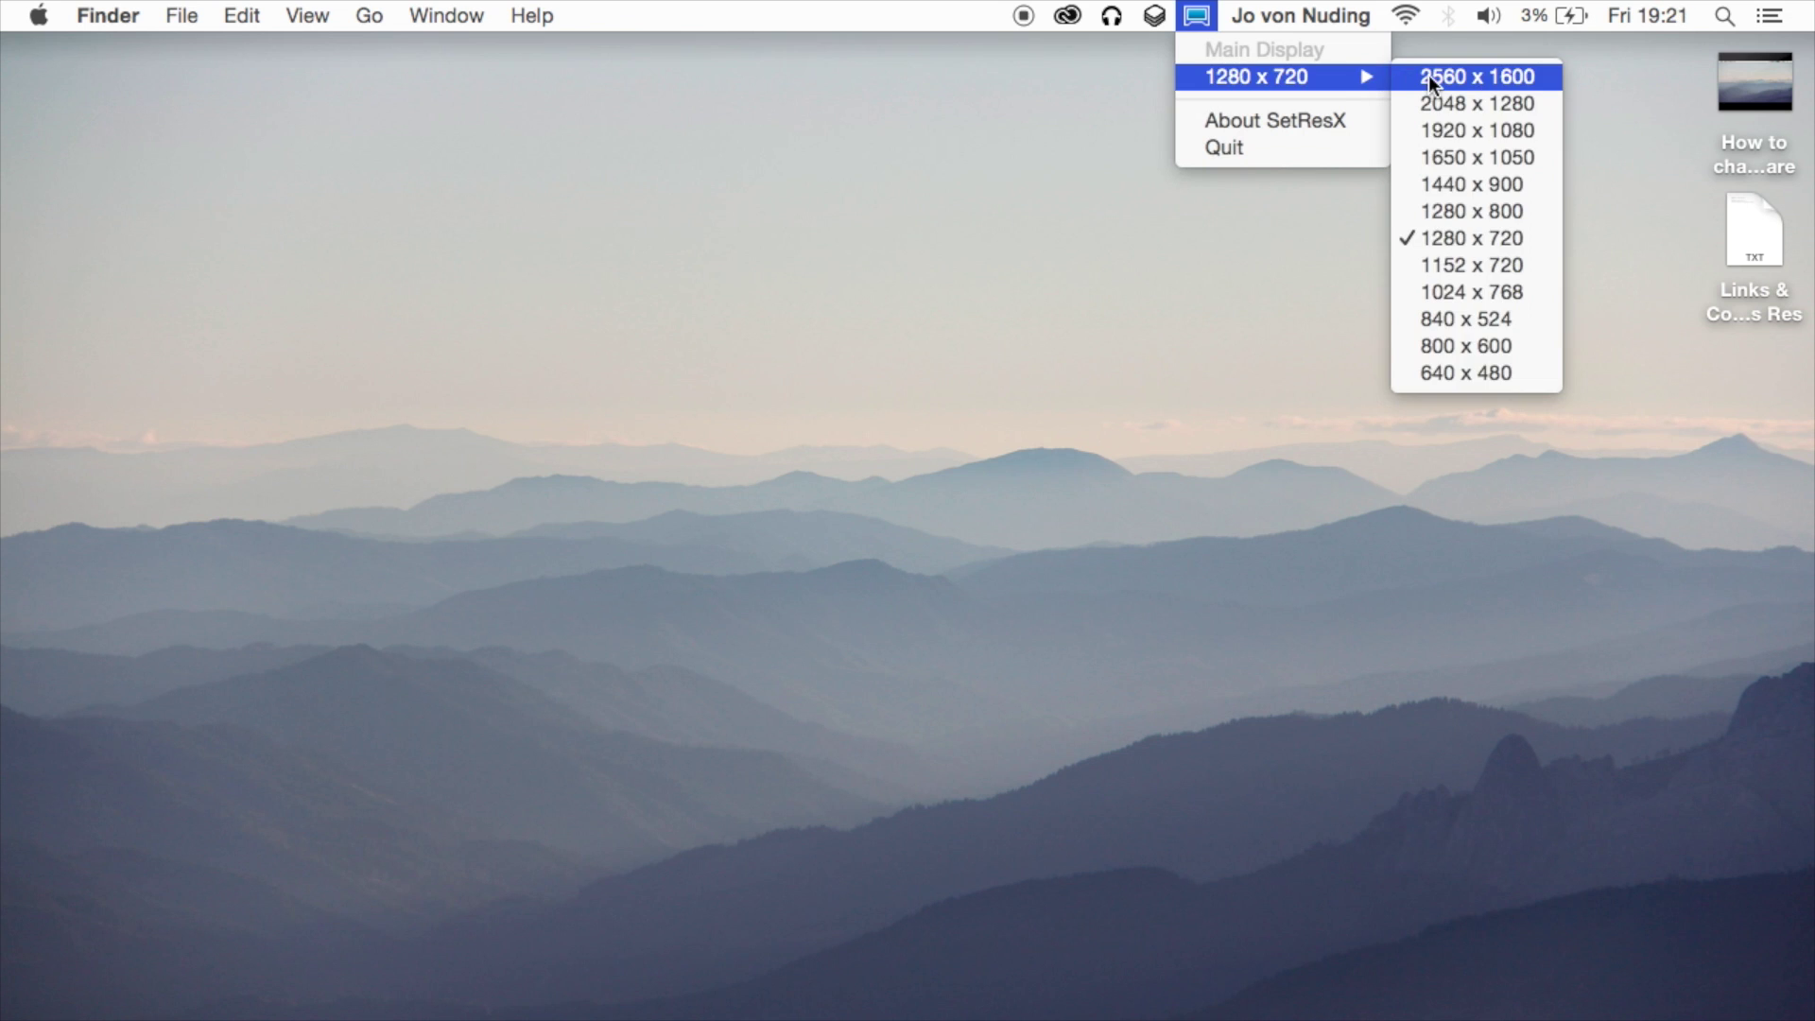
Dismiss the resolution list, then reopen SetResX to view the 2560 x 1600 options.
{"action": "left_click", "coordinate": [1045, 134]}
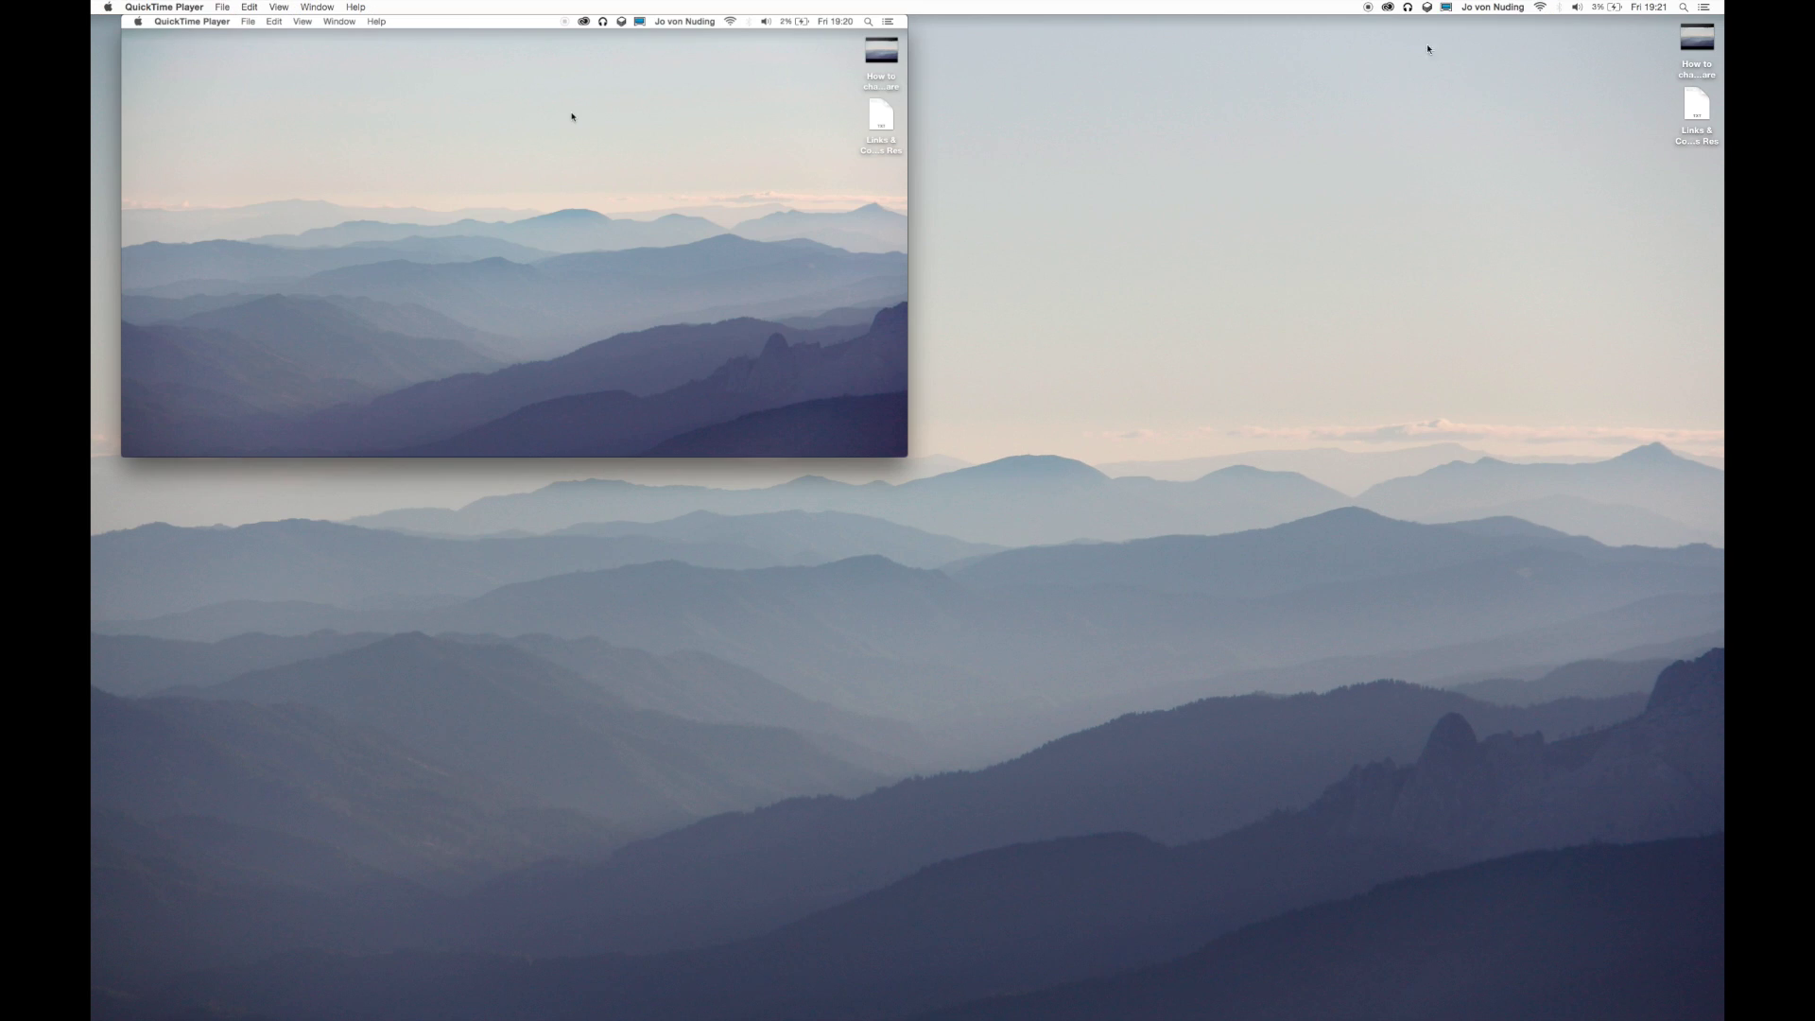
{"action": "left_click", "coordinate": [1448, 7]}
{"action": "mouse_move", "coordinate": [1454, 35]}
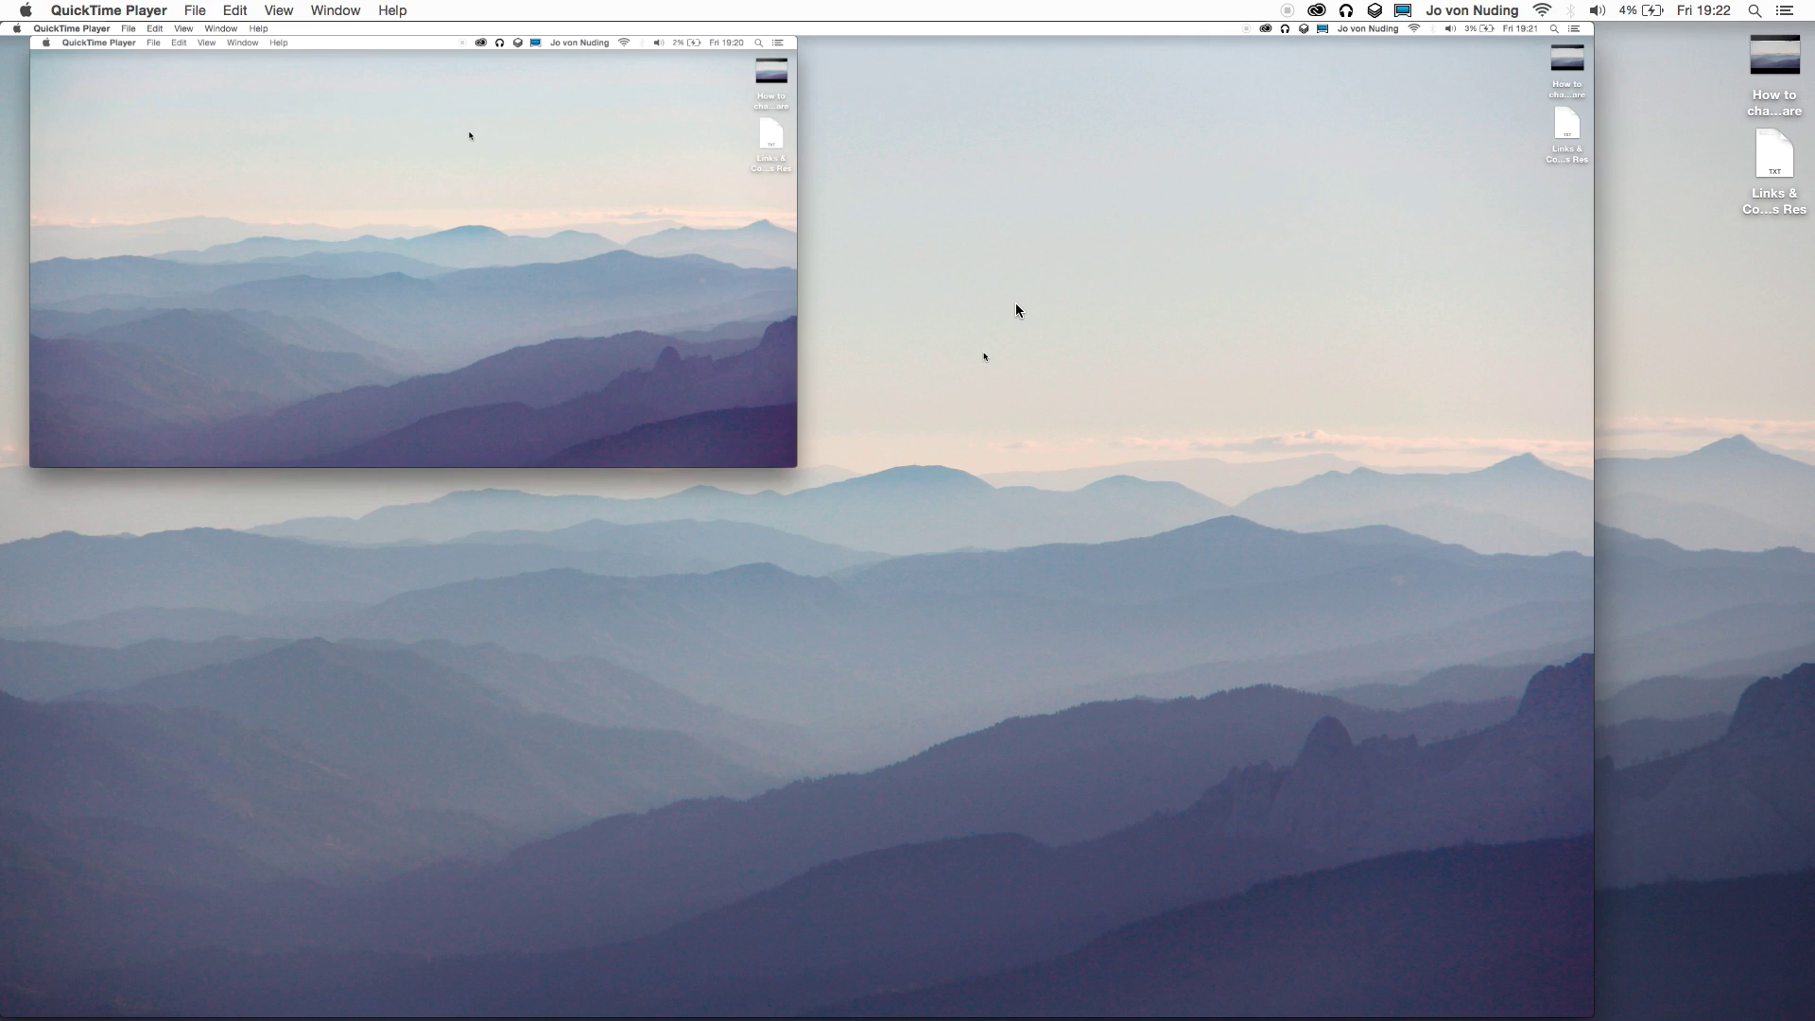
{"action": "mouse_move", "coordinate": [1138, 300]}
{"action": "mouse_move", "coordinate": [1215, 442]}
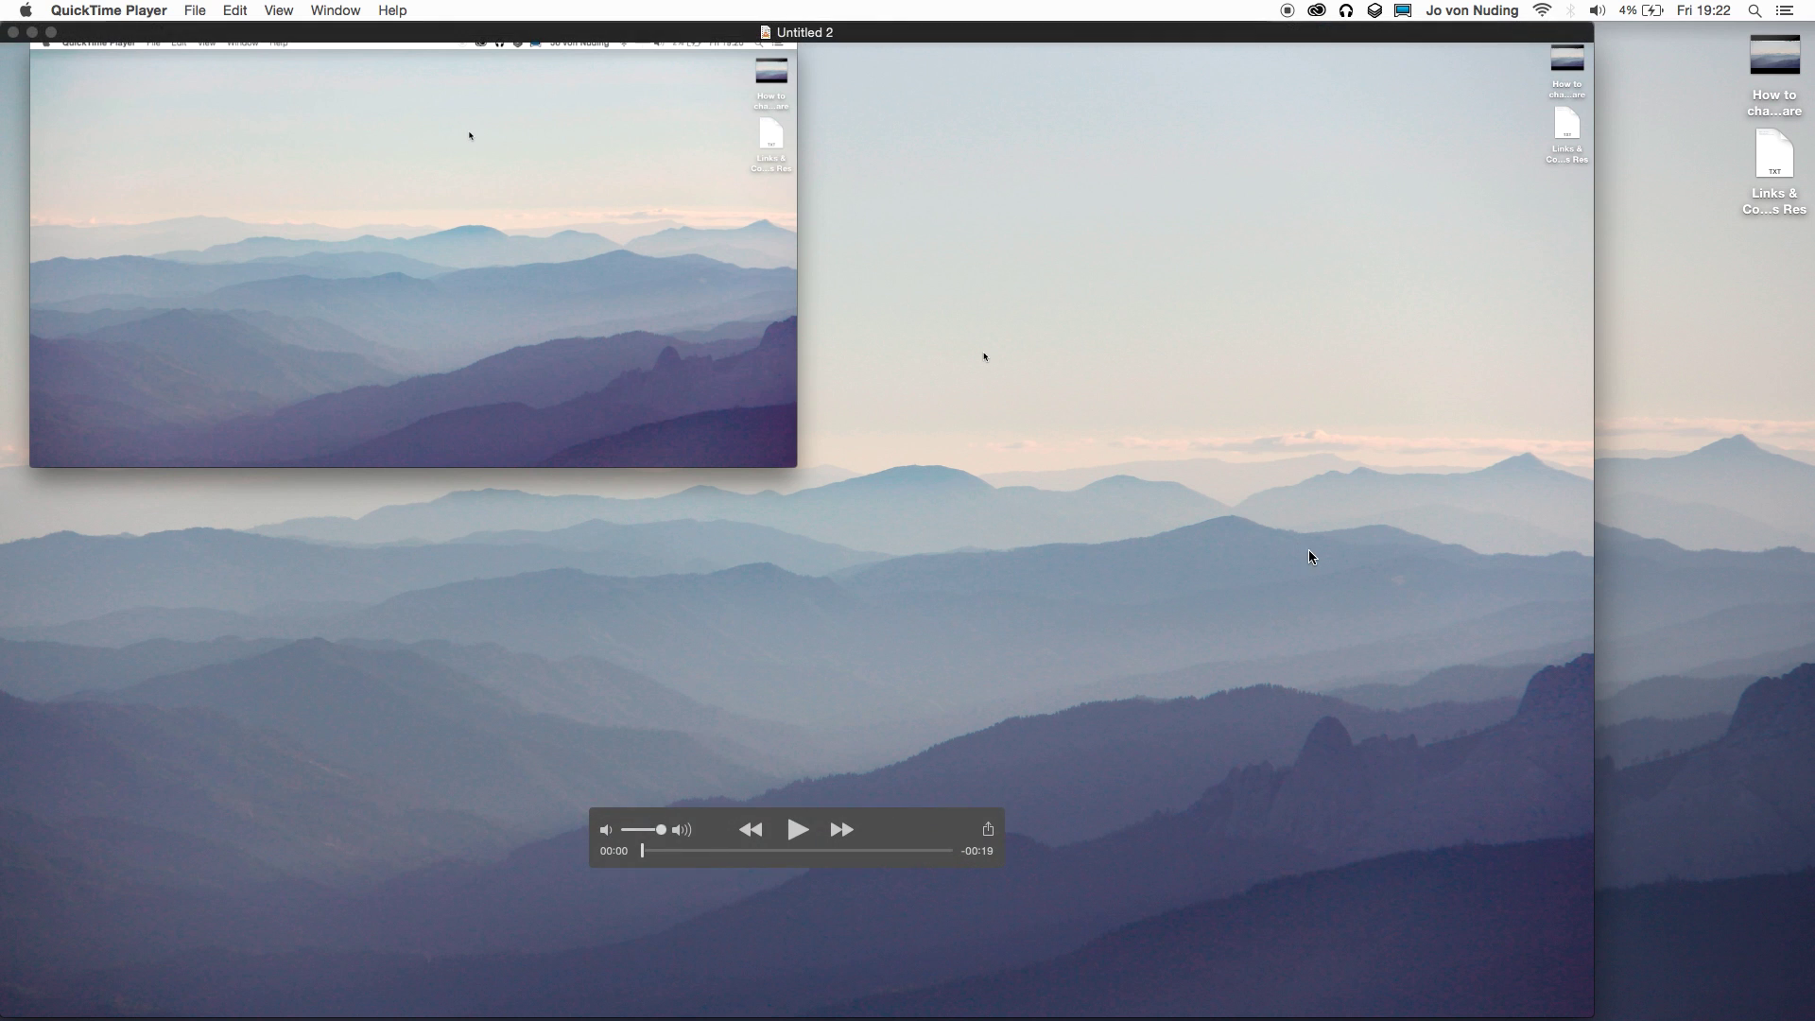